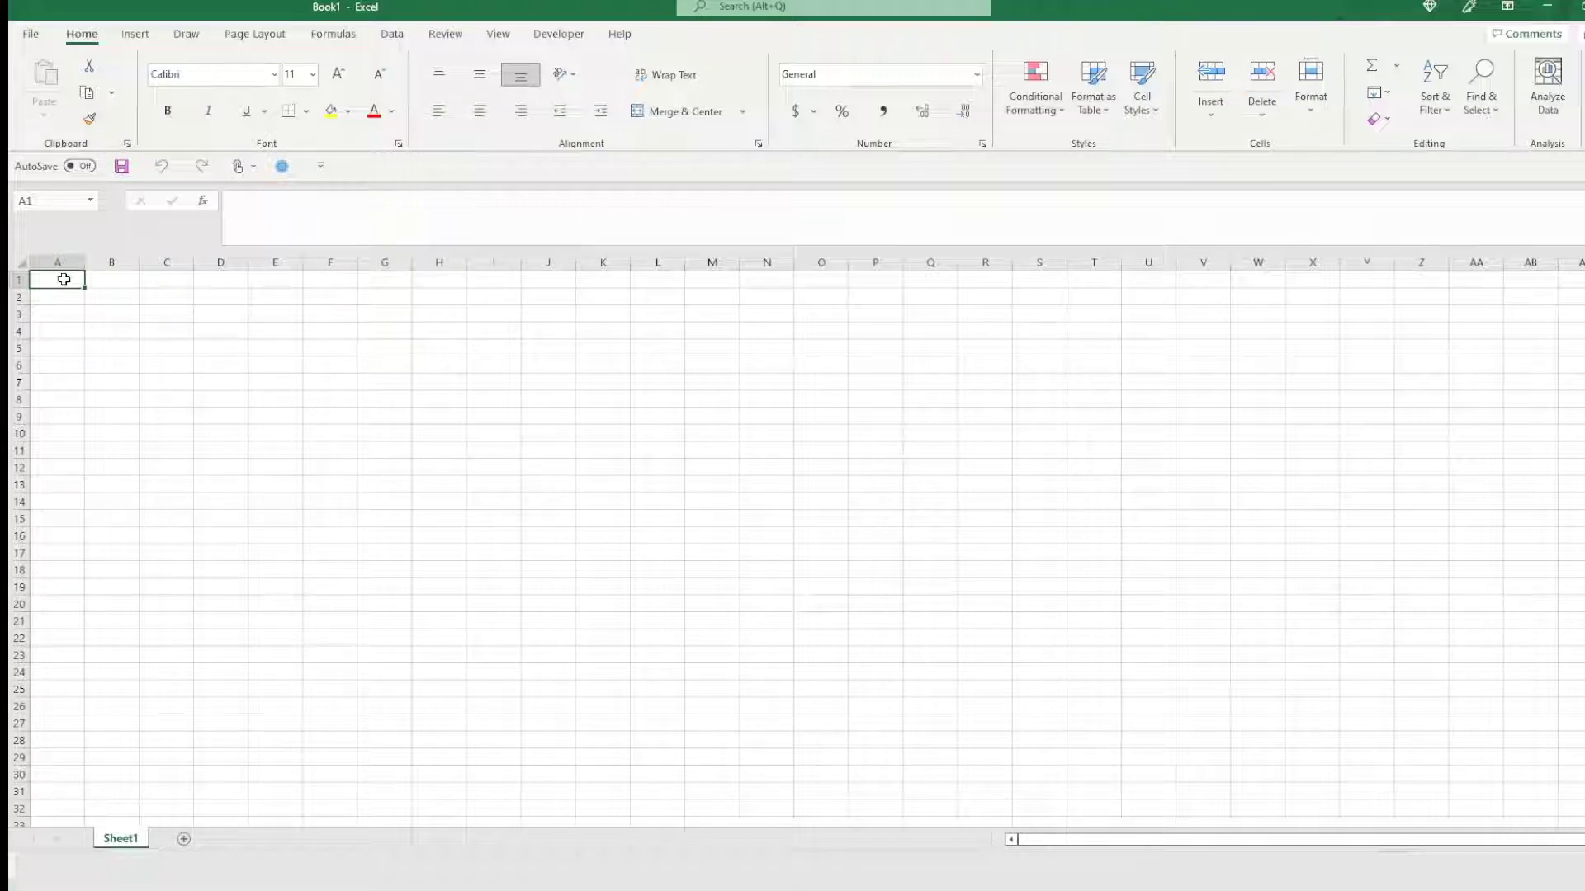
Enter the headers Game 1 through Game 7 across cells A1 to G1
type("Game 1")
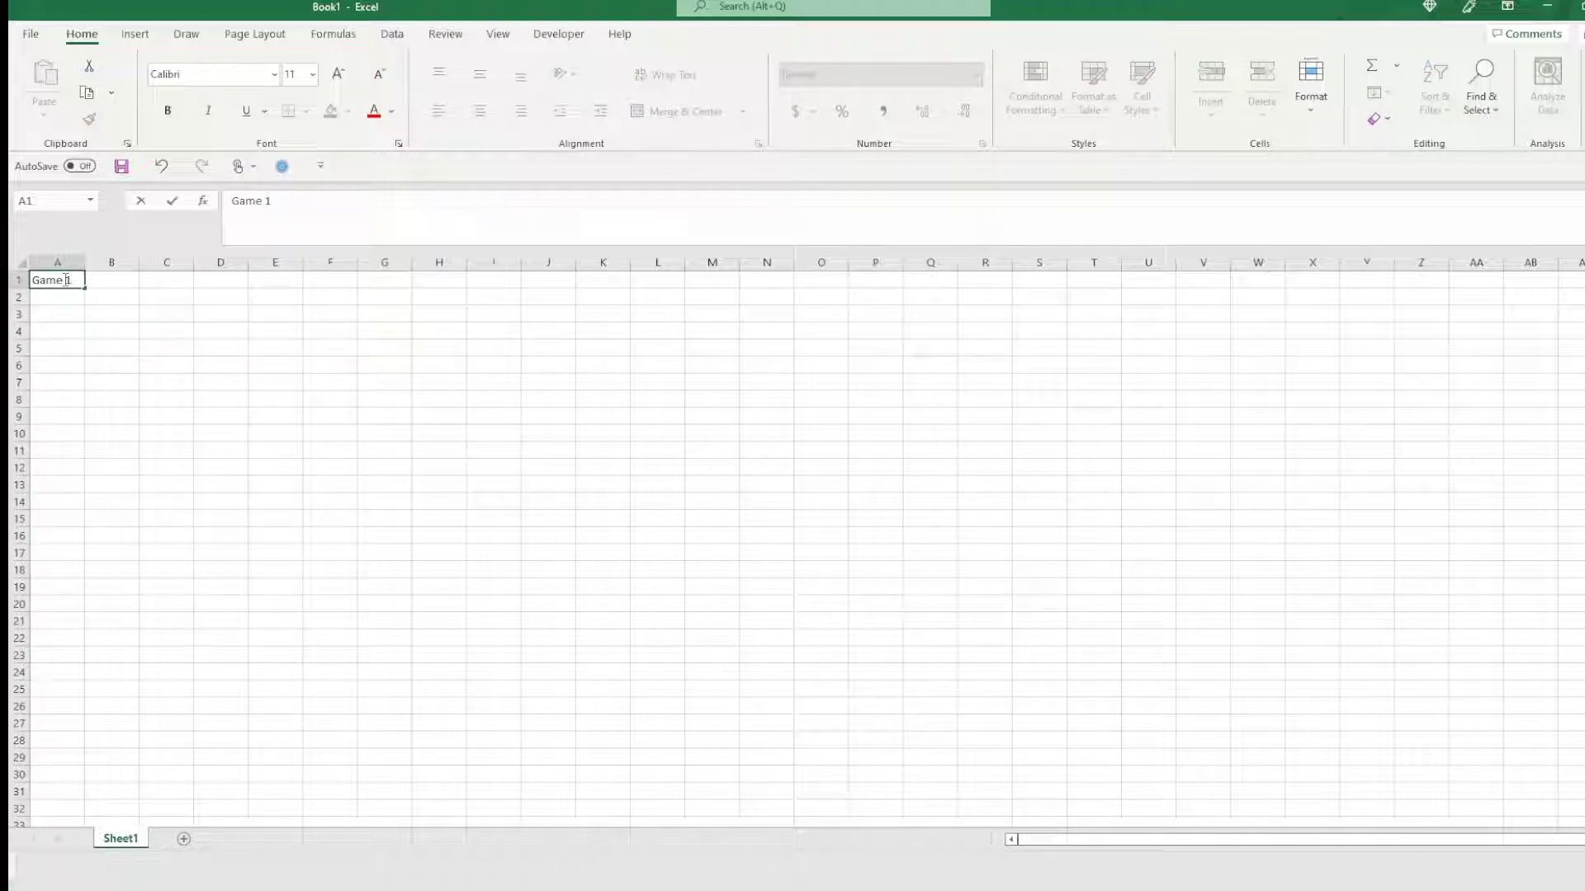
key("Tab")
type("Game 2")
key("Tab")
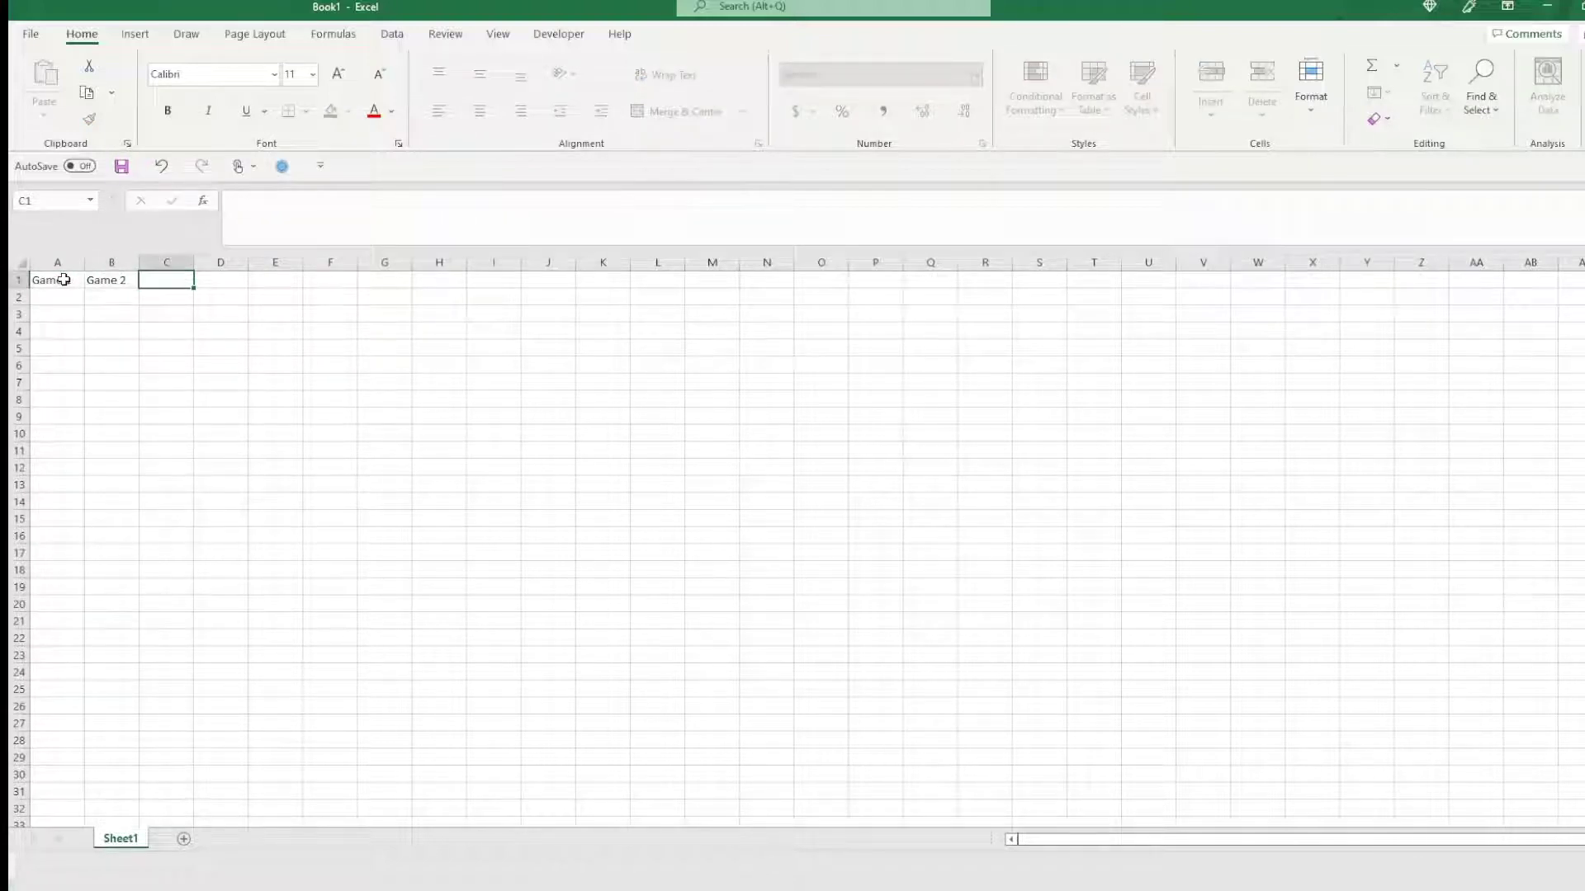
type("Game 3")
key("Tab")
type("G")
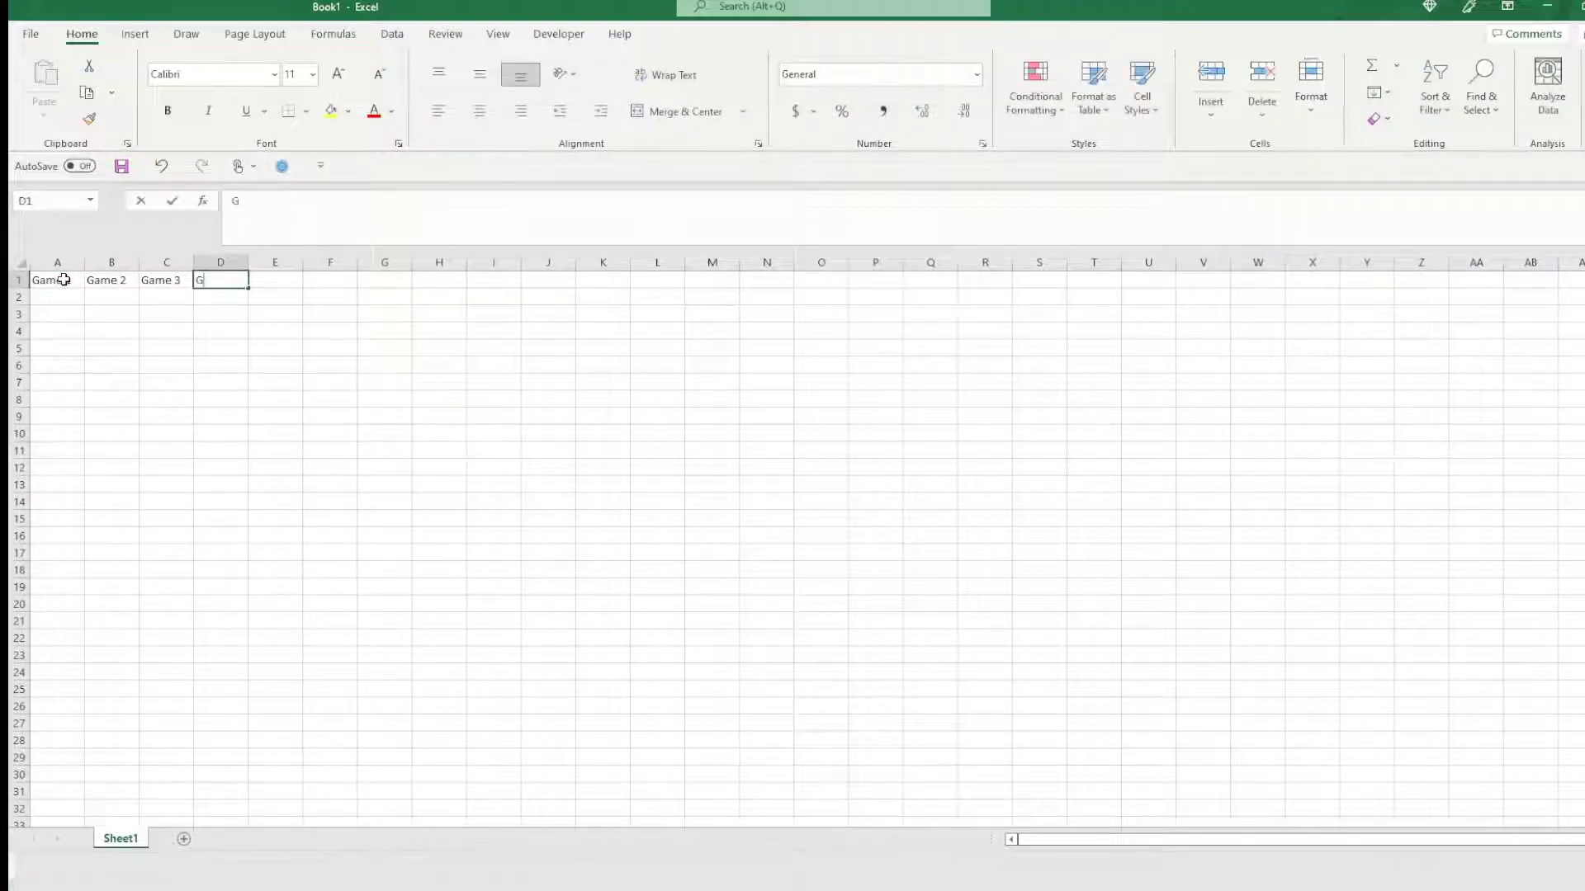
type("ame ")
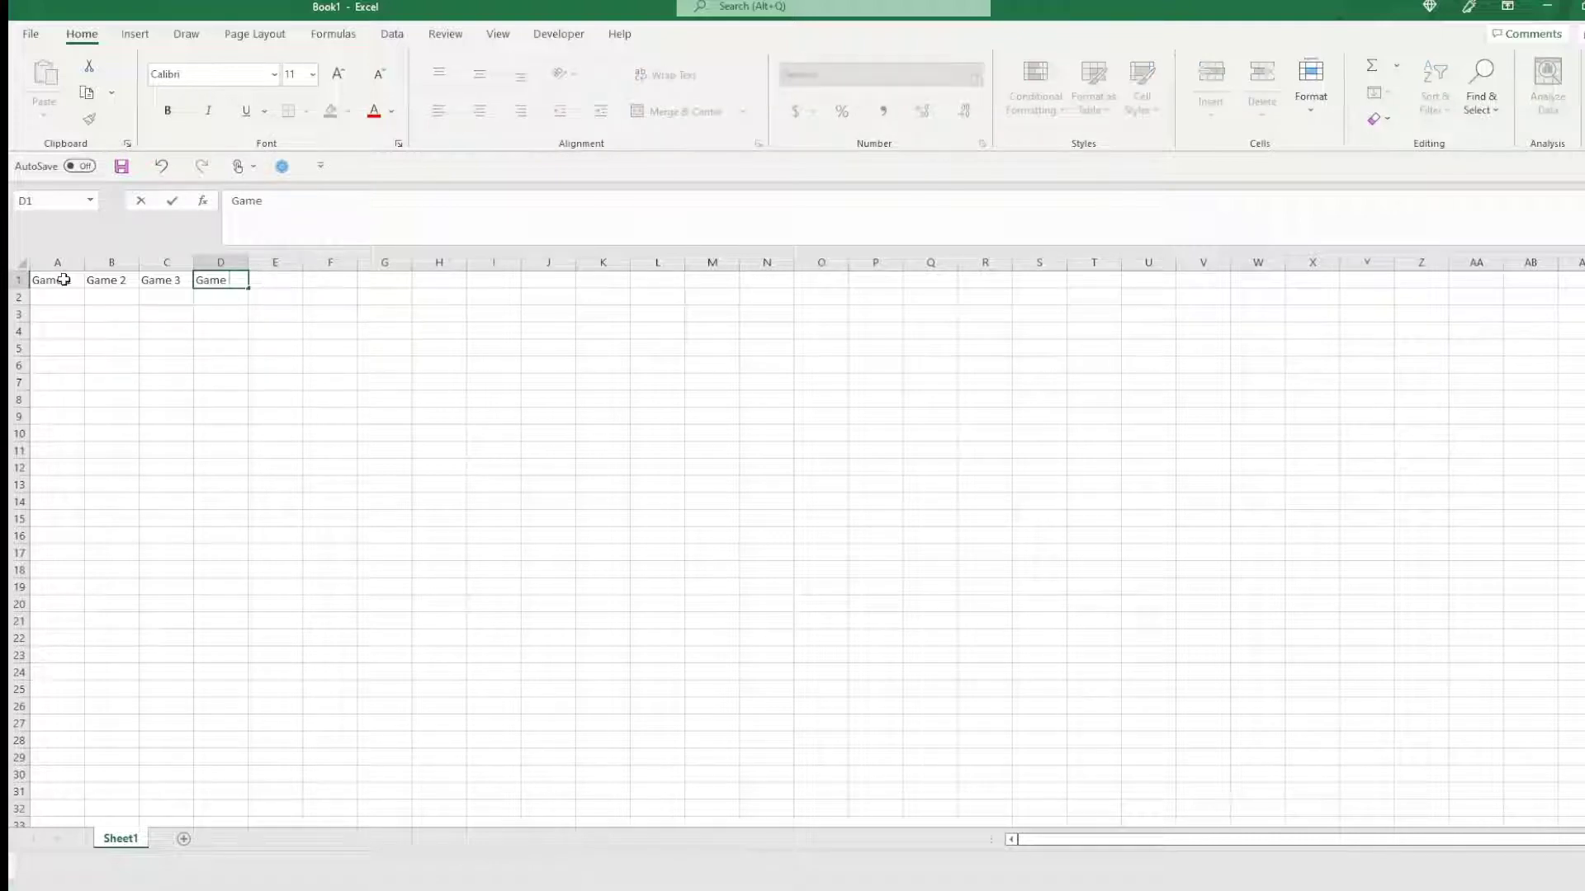
type("4")
key("Tab")
type("Gam")
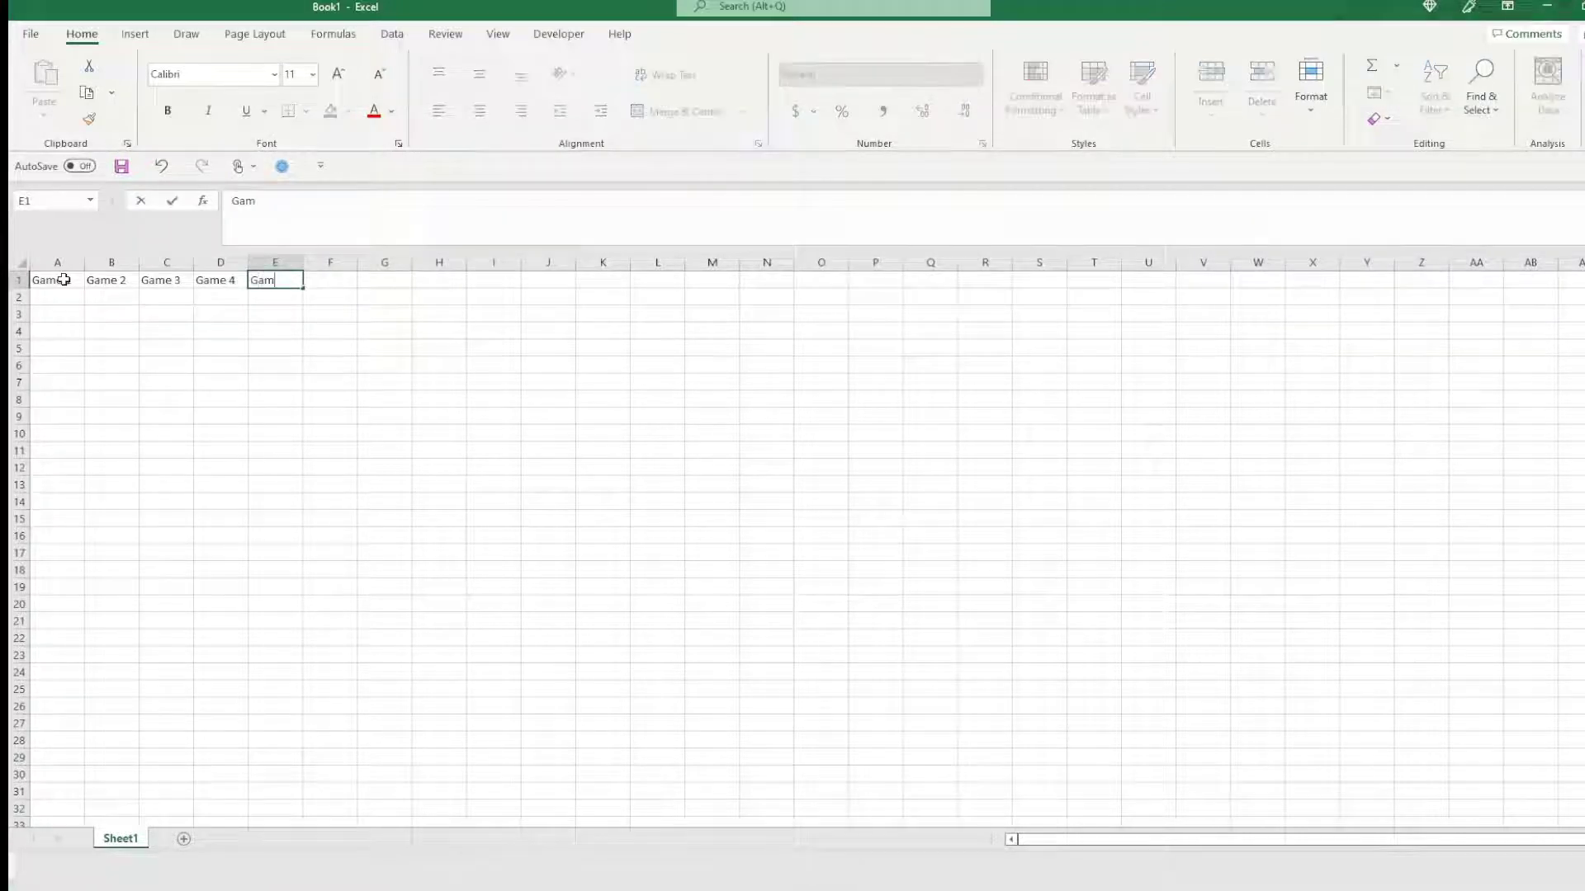
type("e 5")
key("Tab")
type("Gam")
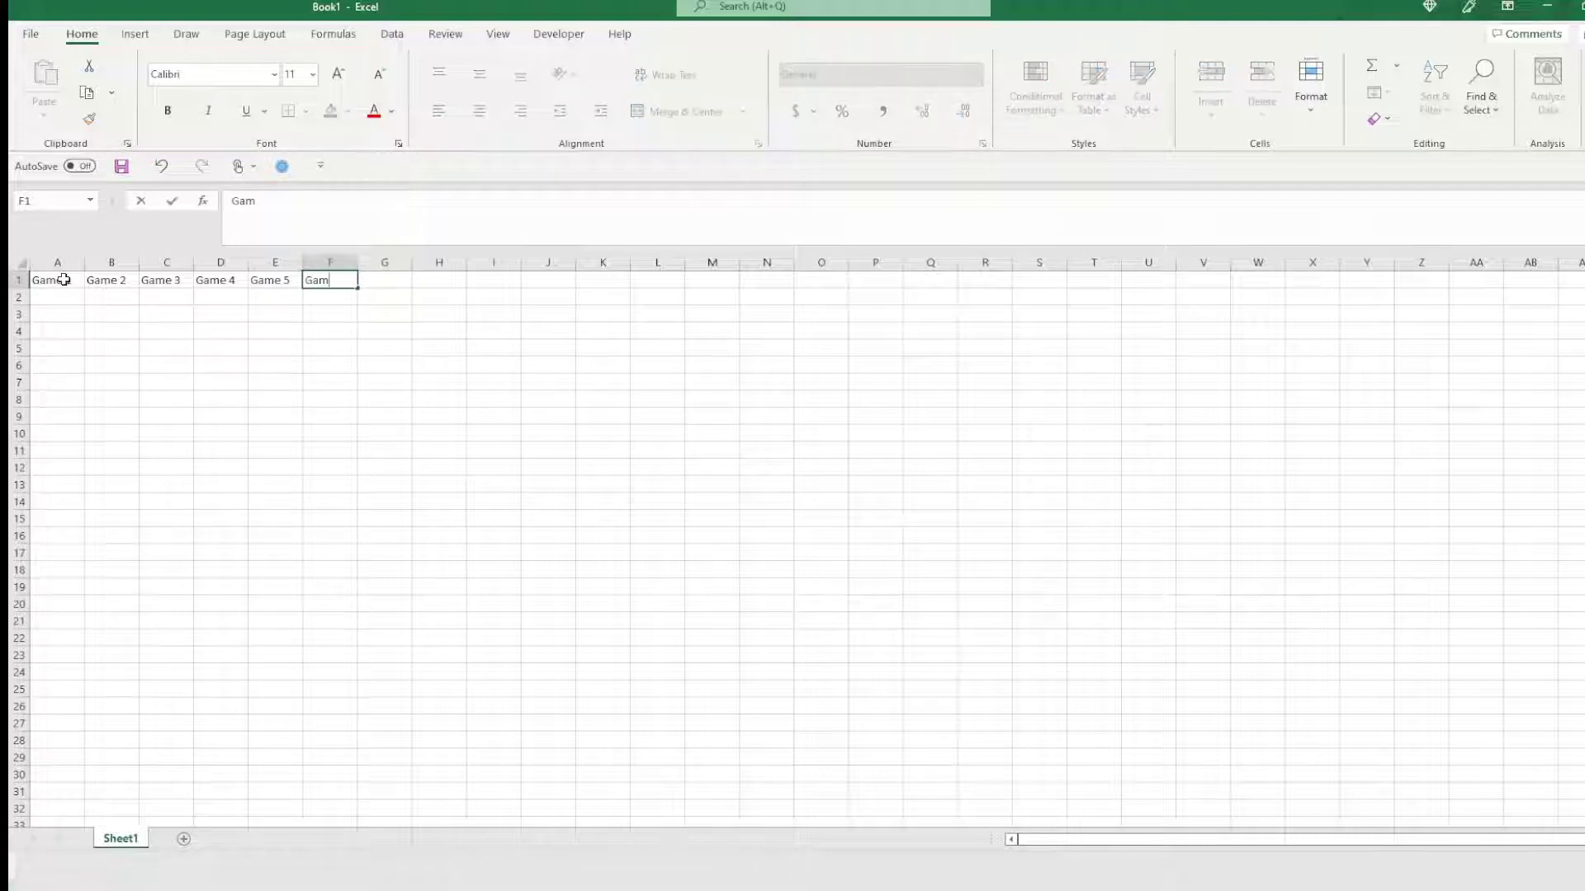
type("e 6")
key("Tab")
type("Game 7")
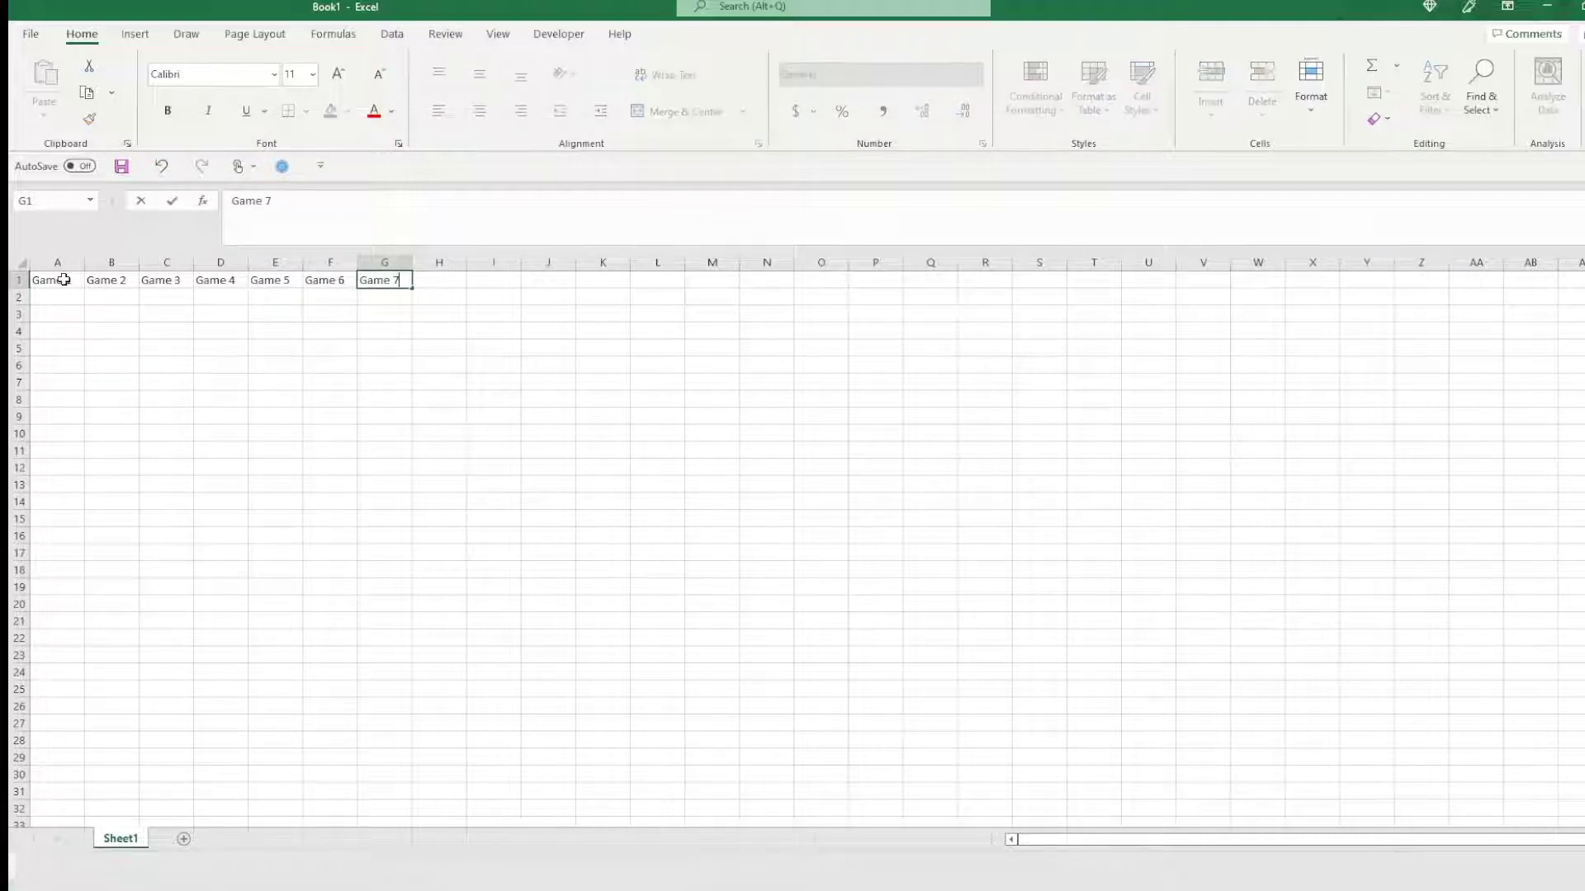
key("Tab")
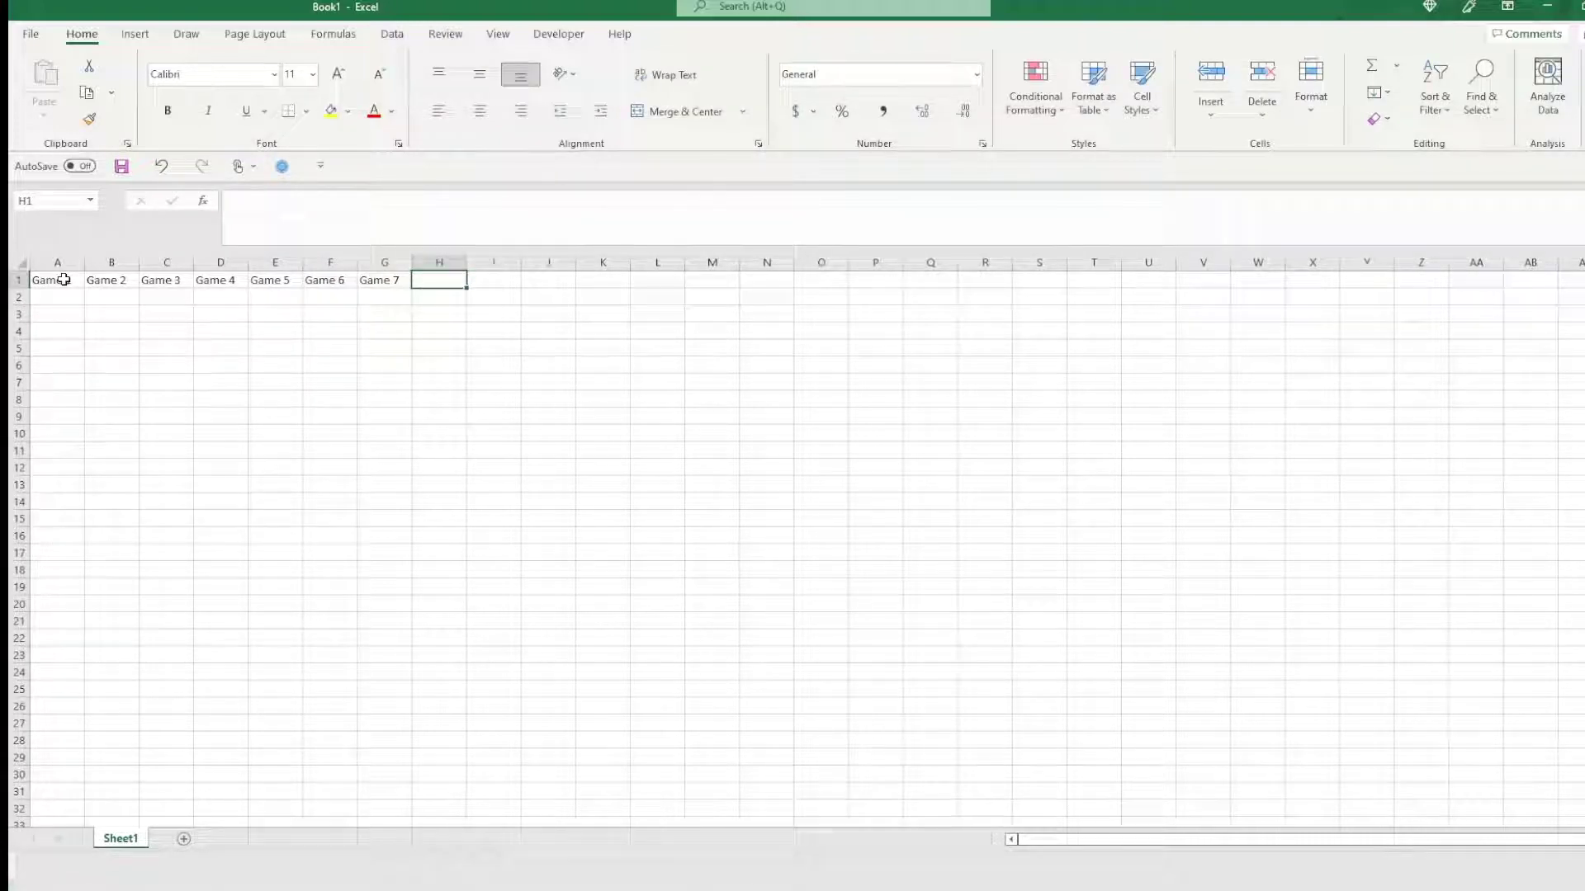
Type sample outcomes wwww, wwlww and wwllww into H2:H4, then copy empty cell H5
key("Down")
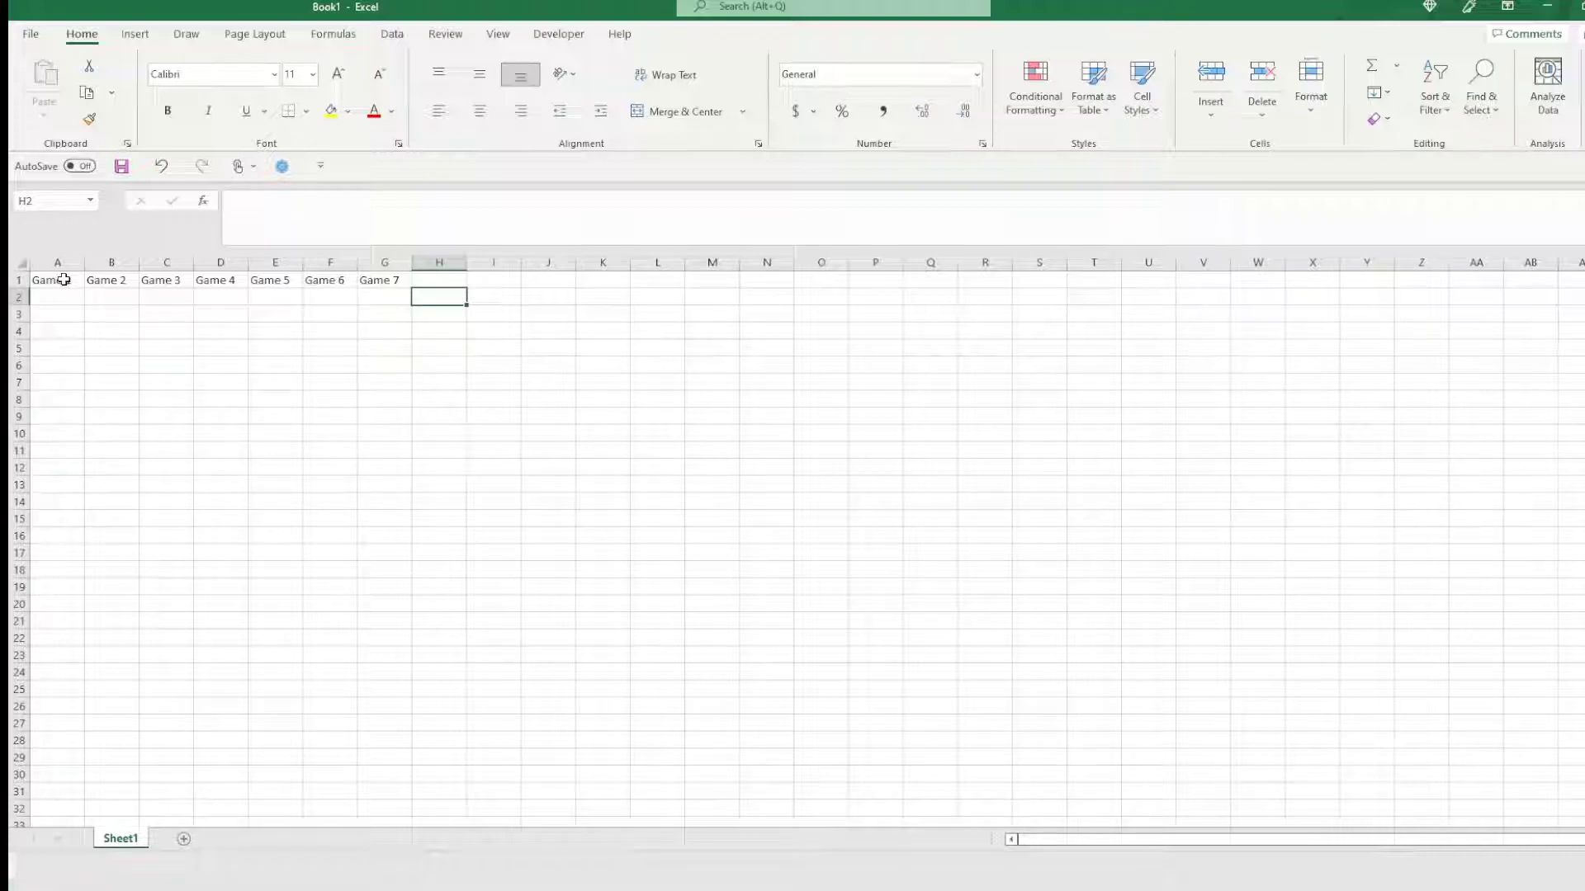
type("wwww")
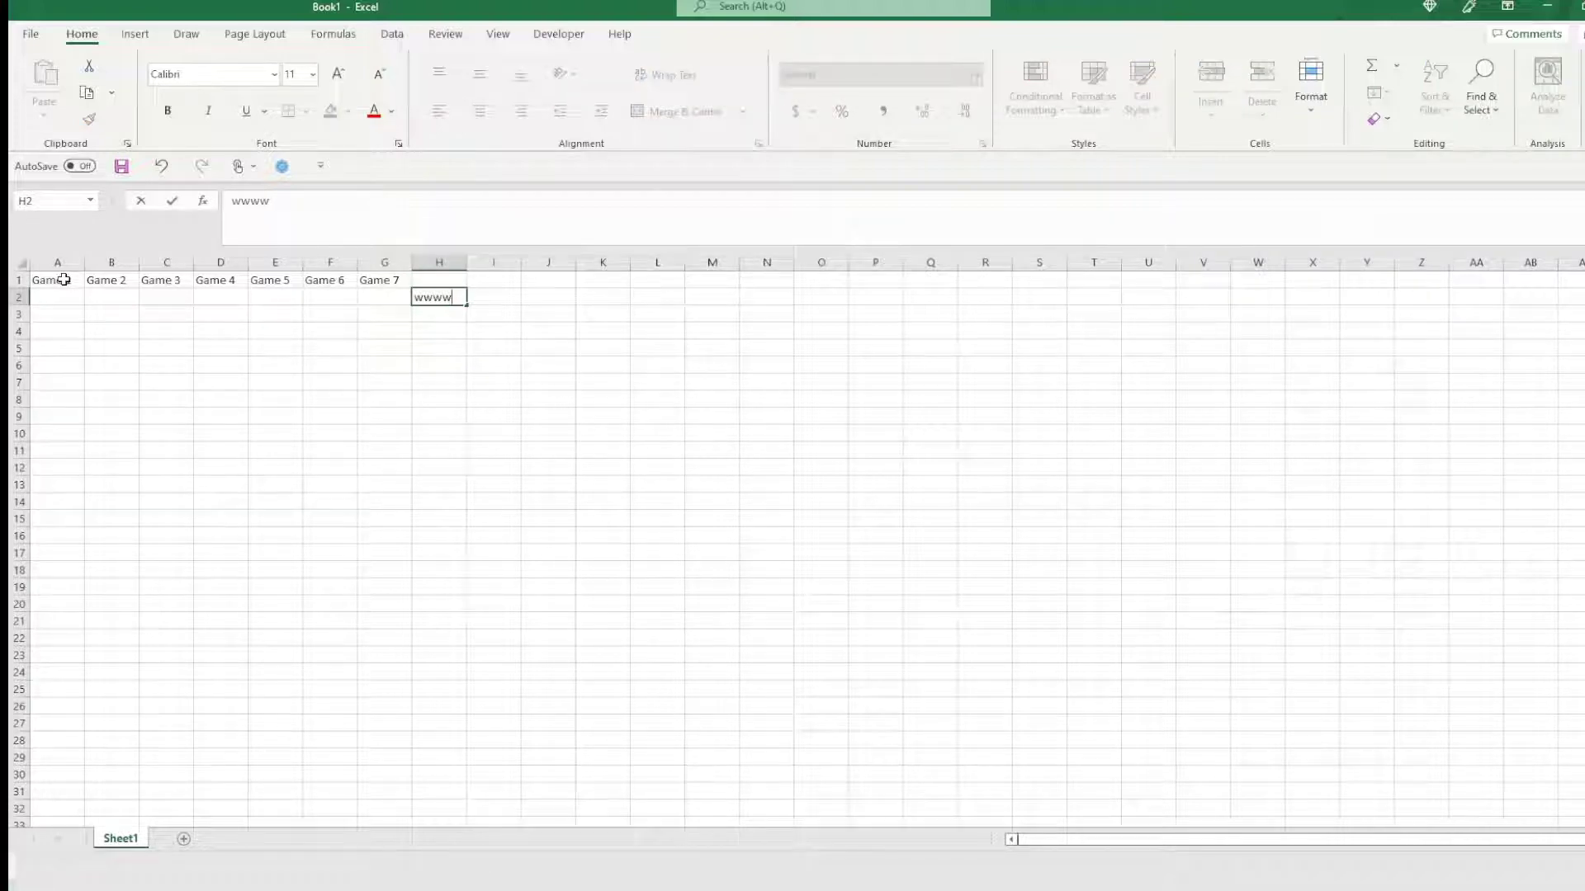
key("Return")
type("wwlww")
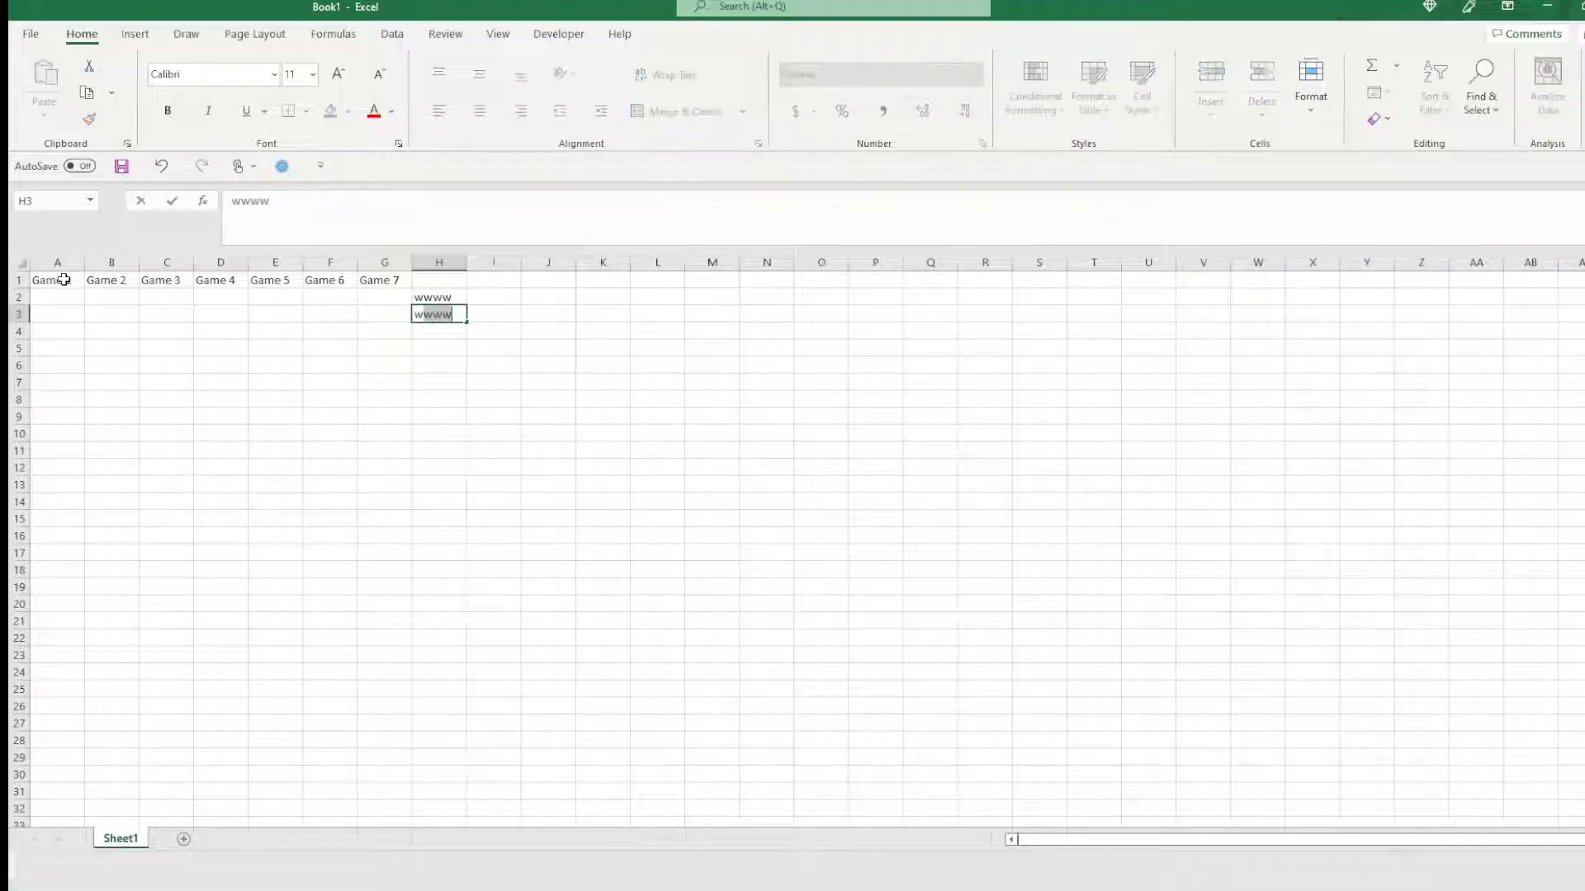
key("Return")
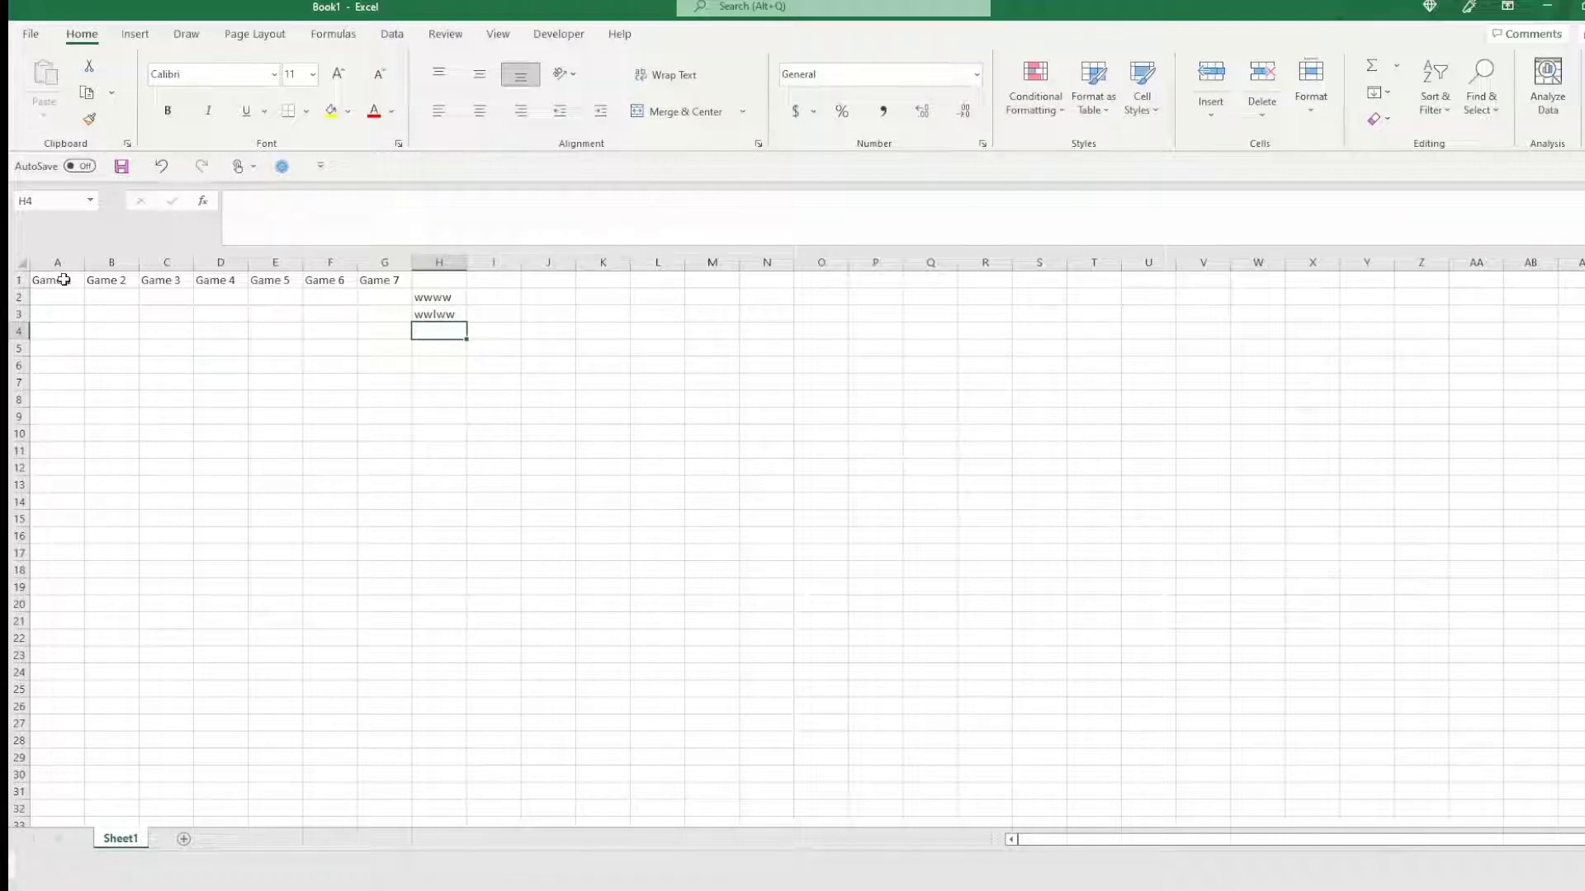
type("wwllww")
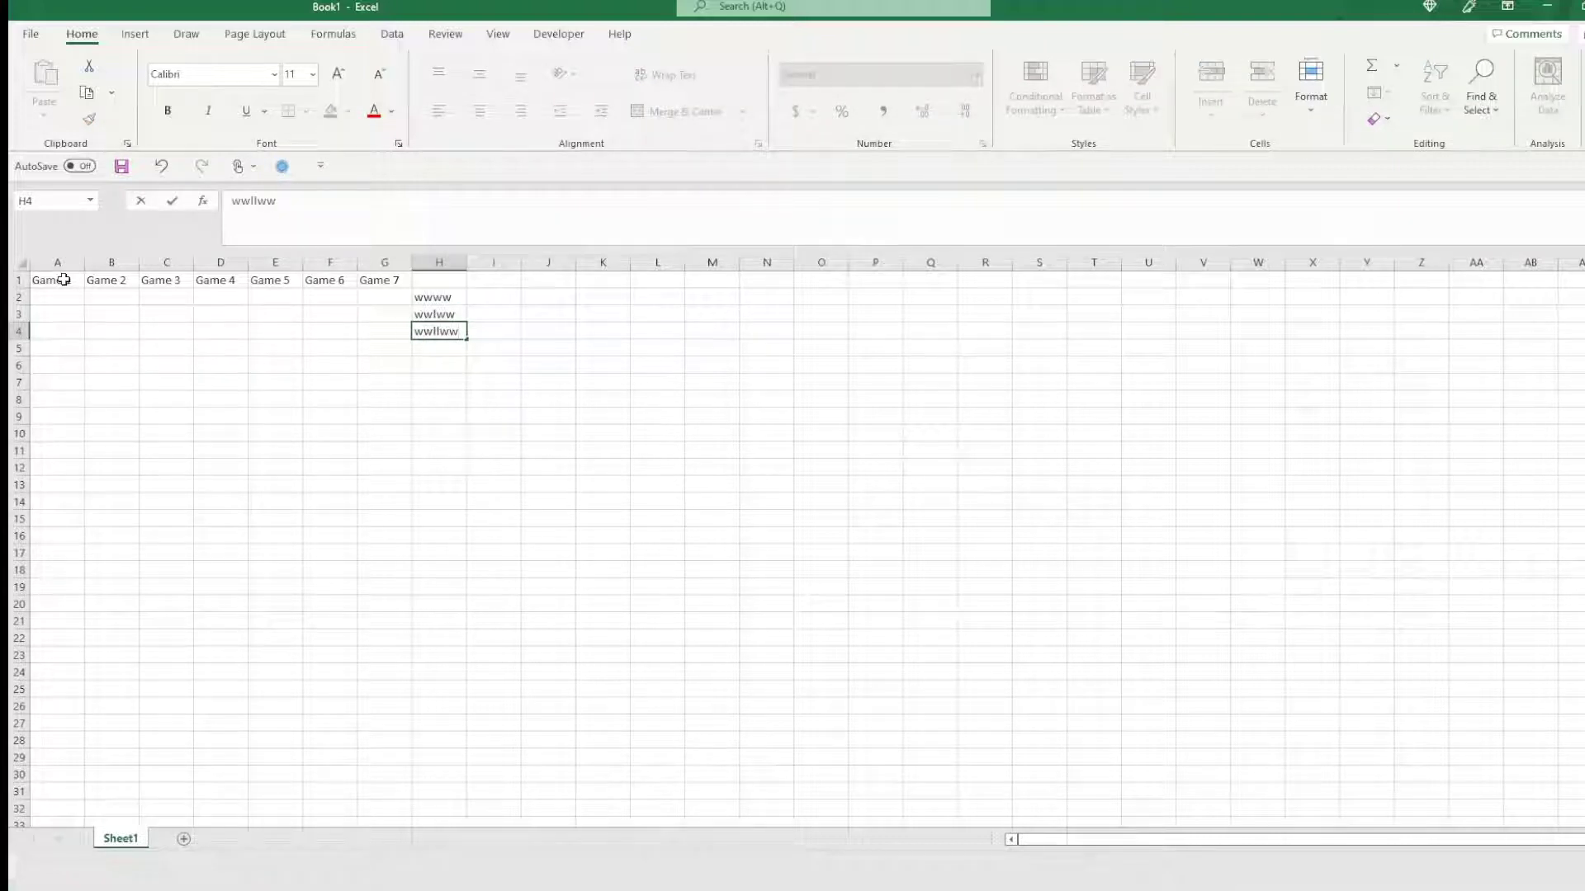
key("Return")
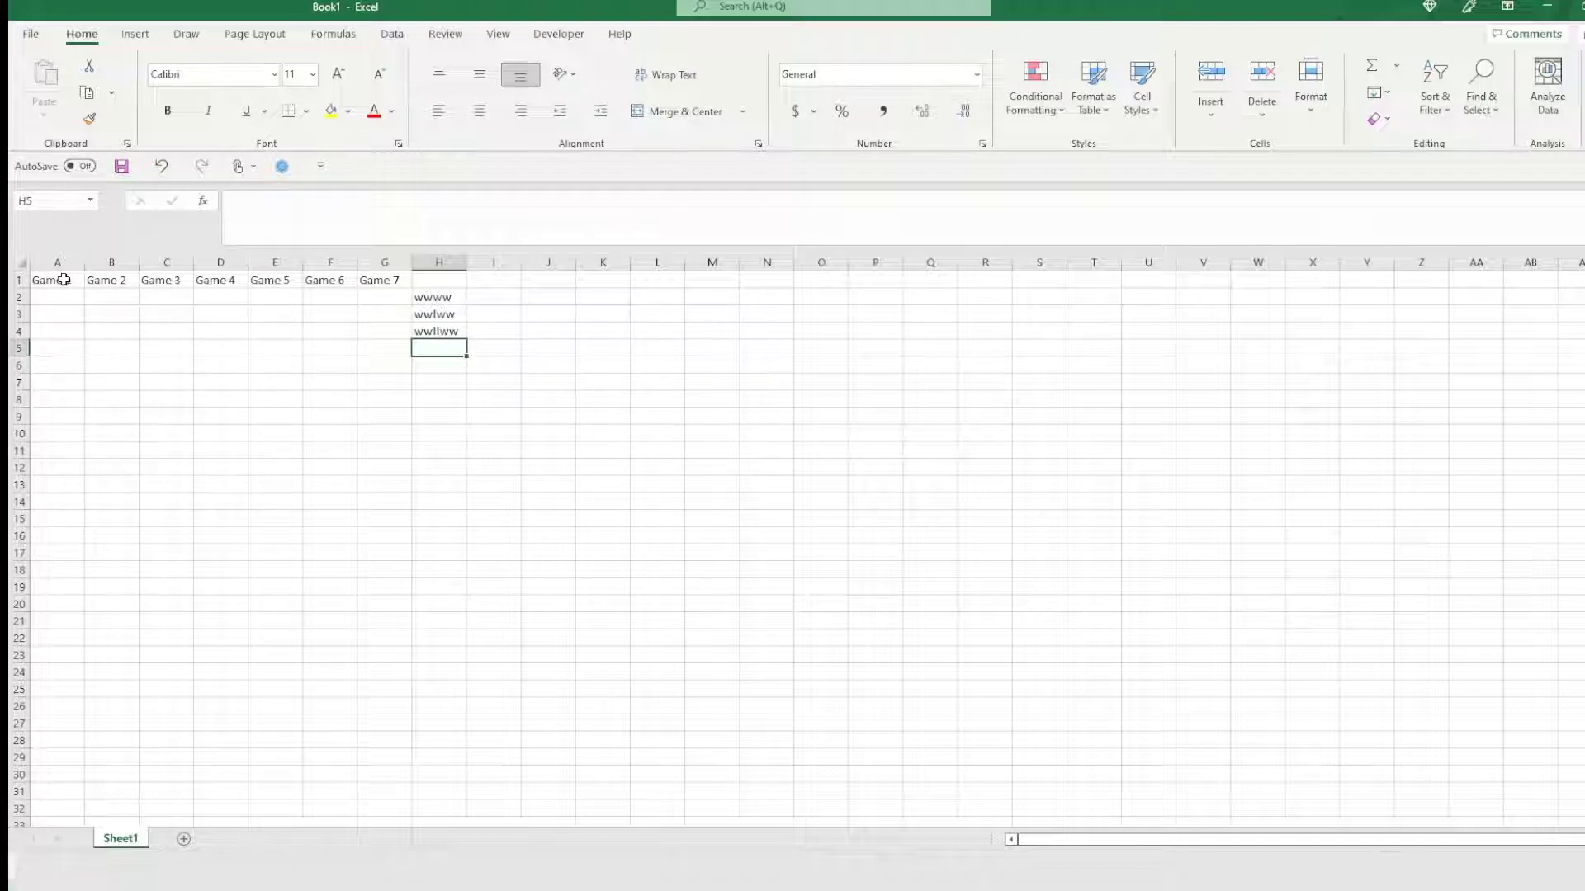
key("ctrl+c")
Clear the sample outcomes in H1:H4 by pasting the empty cell over them
left_click_drag(431, 283, 437, 330)
key("ctrl+v")
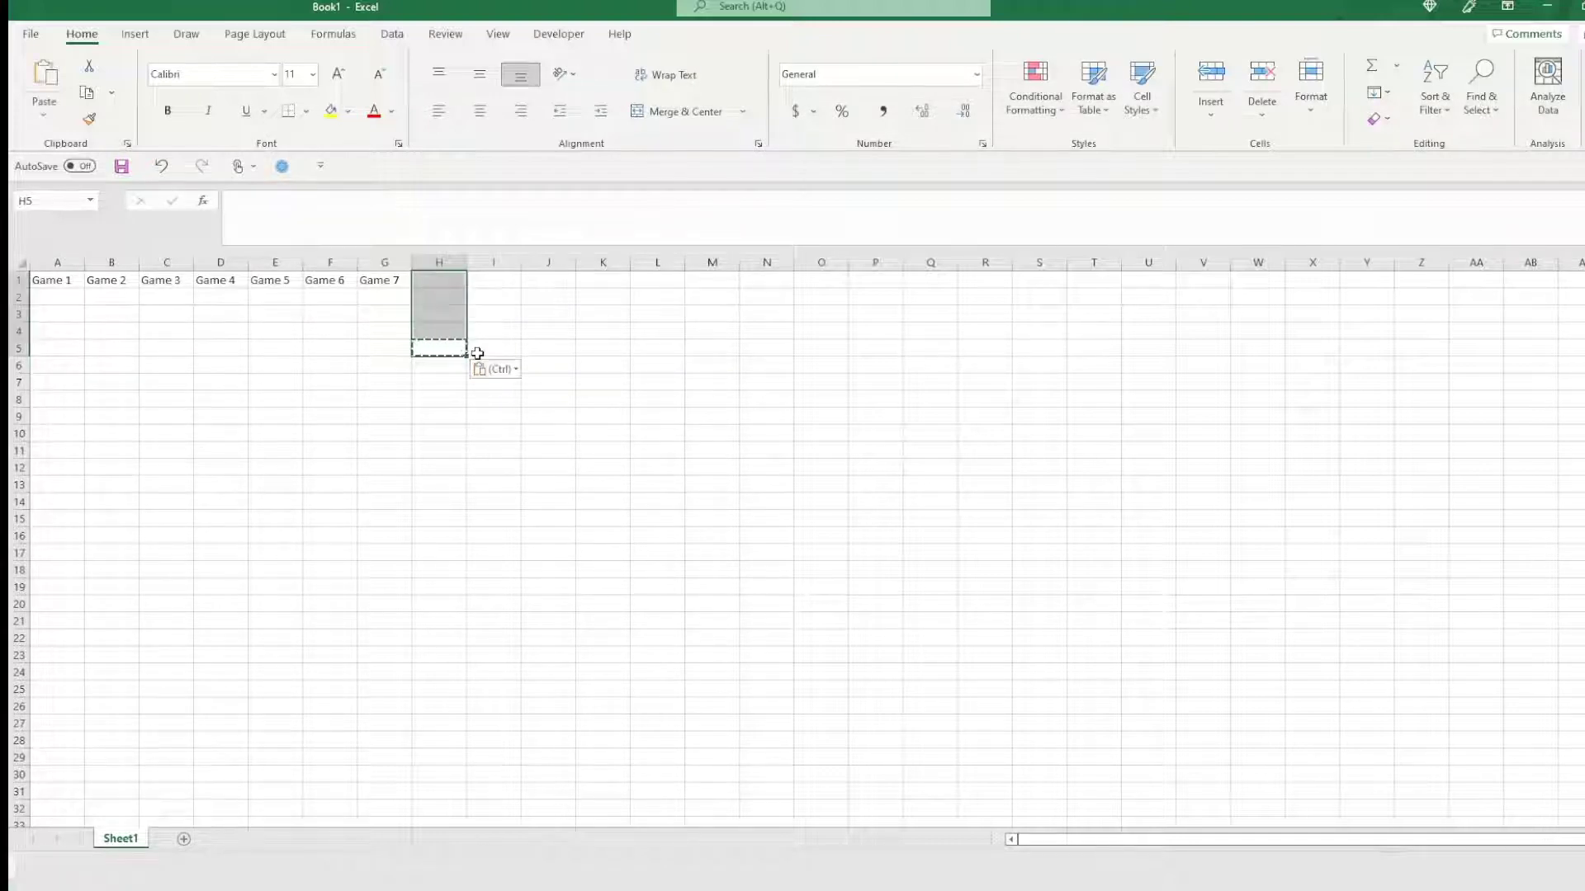
left_click(439, 261)
left_click(428, 316)
left_click(422, 352)
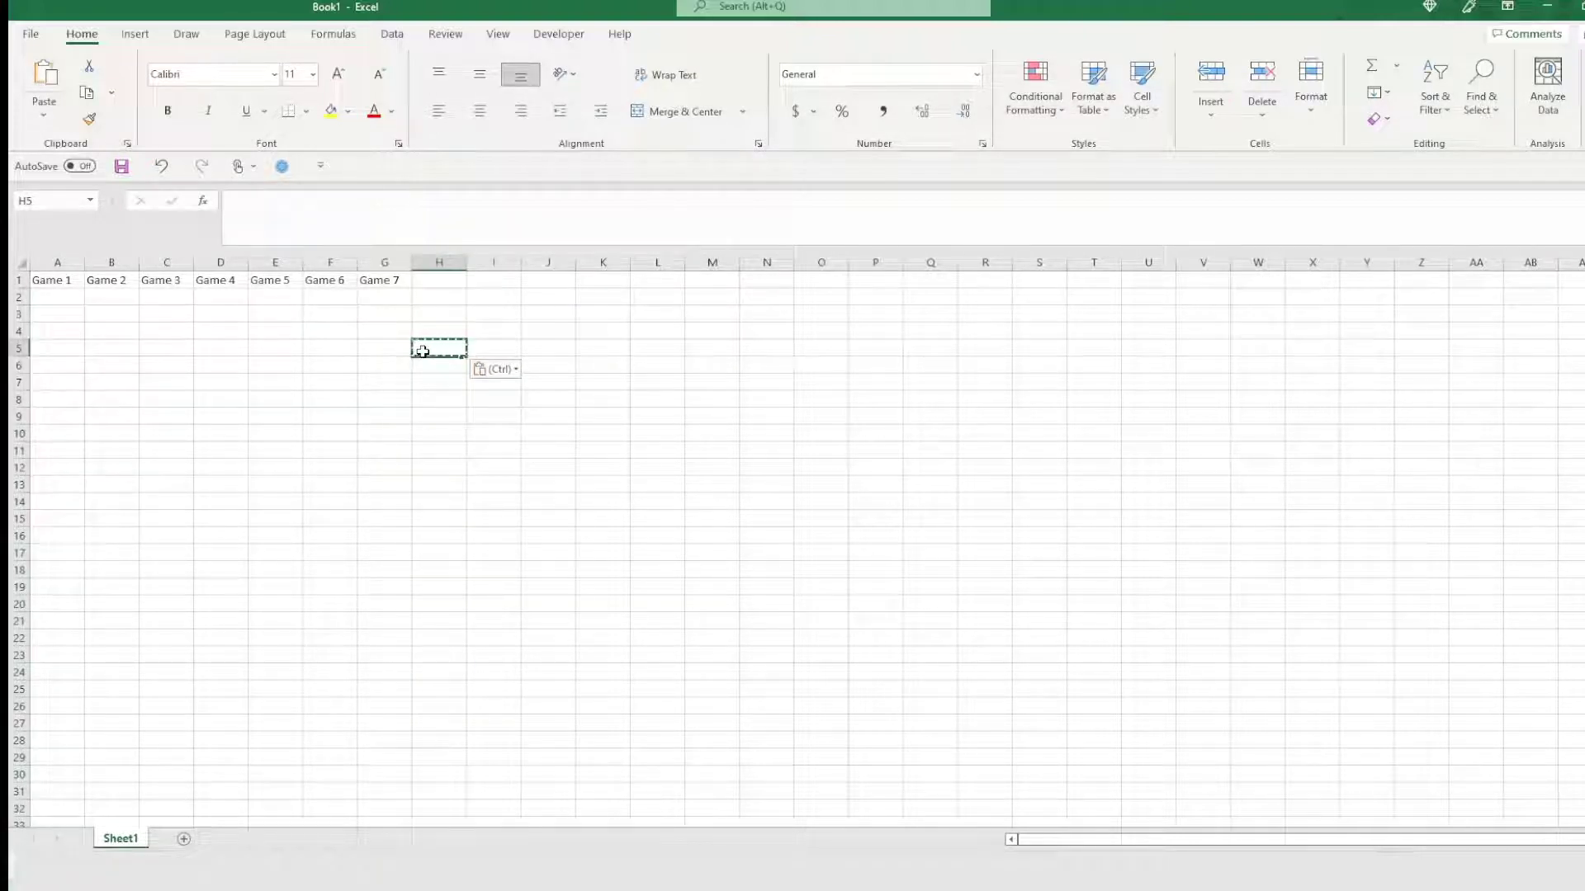
key("Escape")
left_click(58, 280)
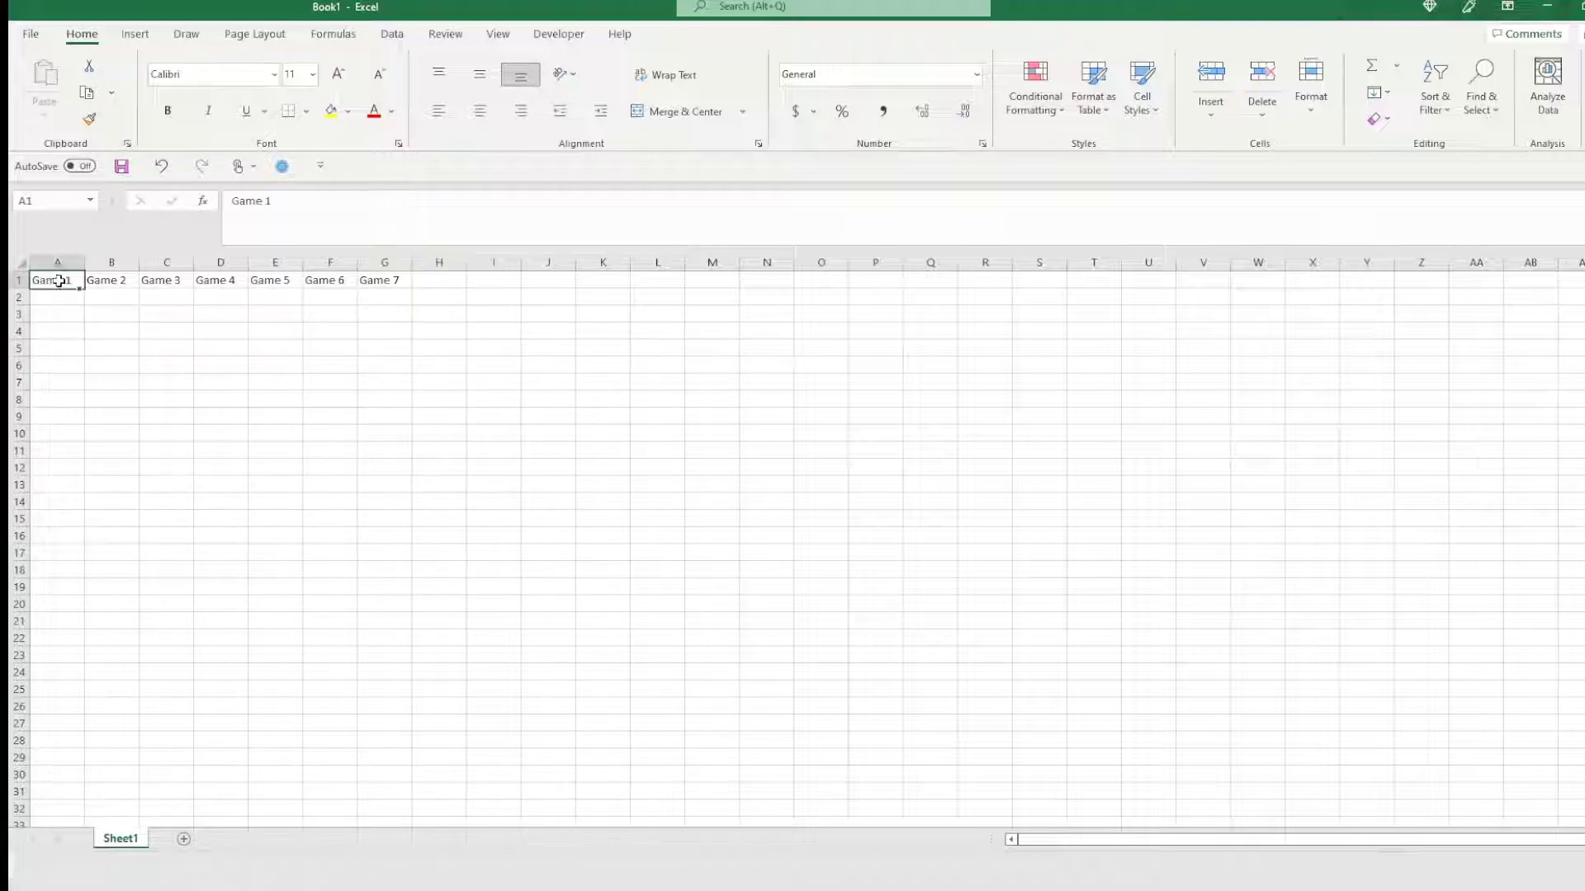
left_click_drag(62, 280, 382, 281)
left_click(326, 347)
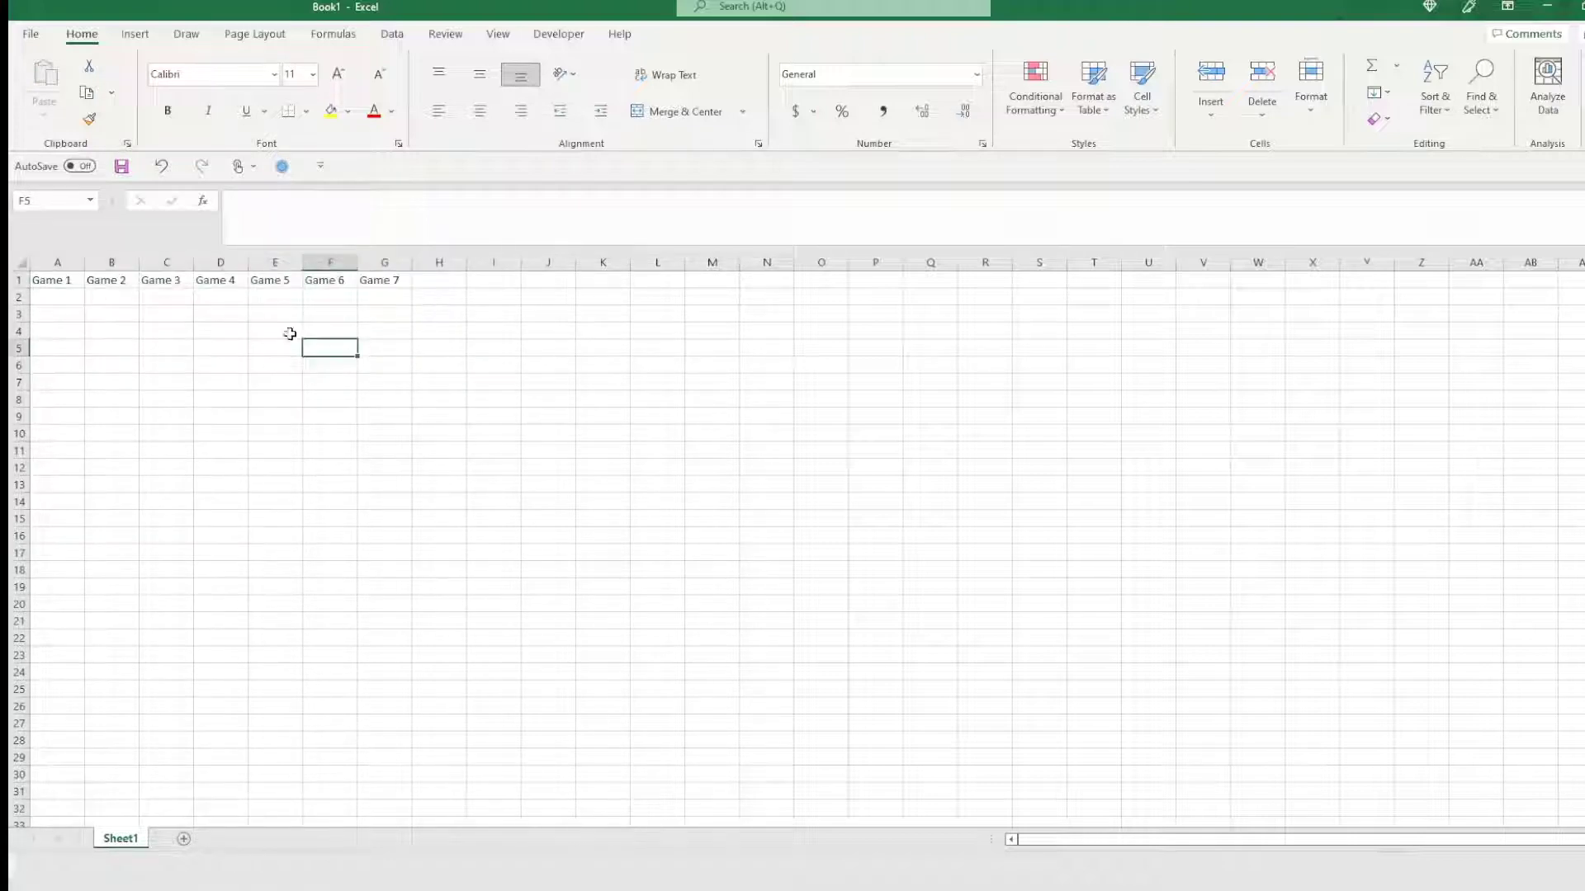
Enter W in A2 and L in A3 under Game 1
left_click(64, 300)
type("WI")
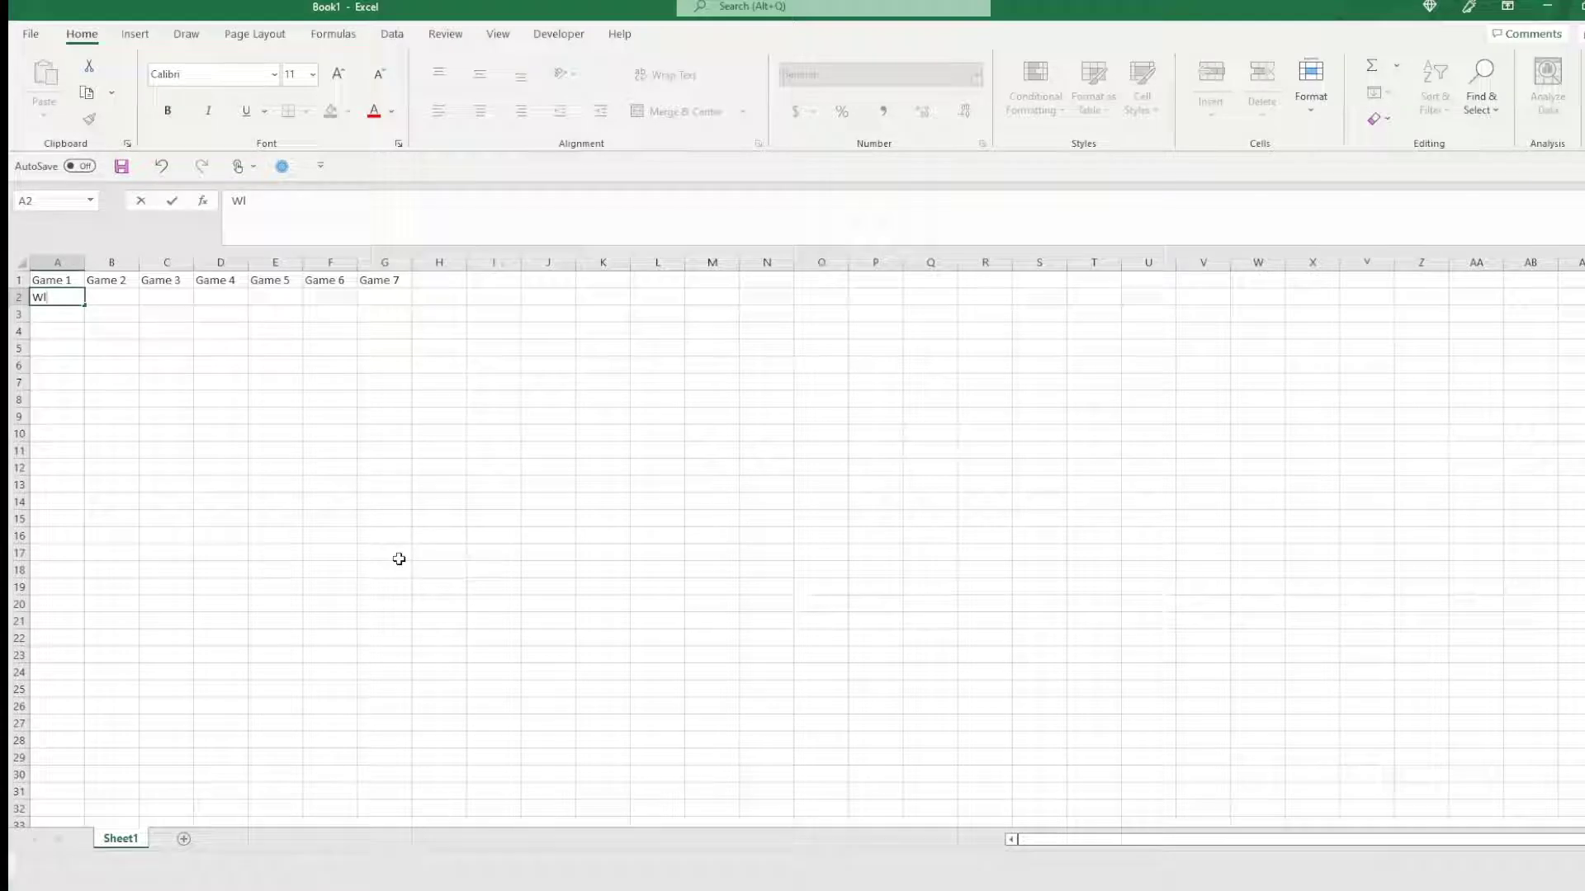
key("Return")
type("L")
key("Tab")
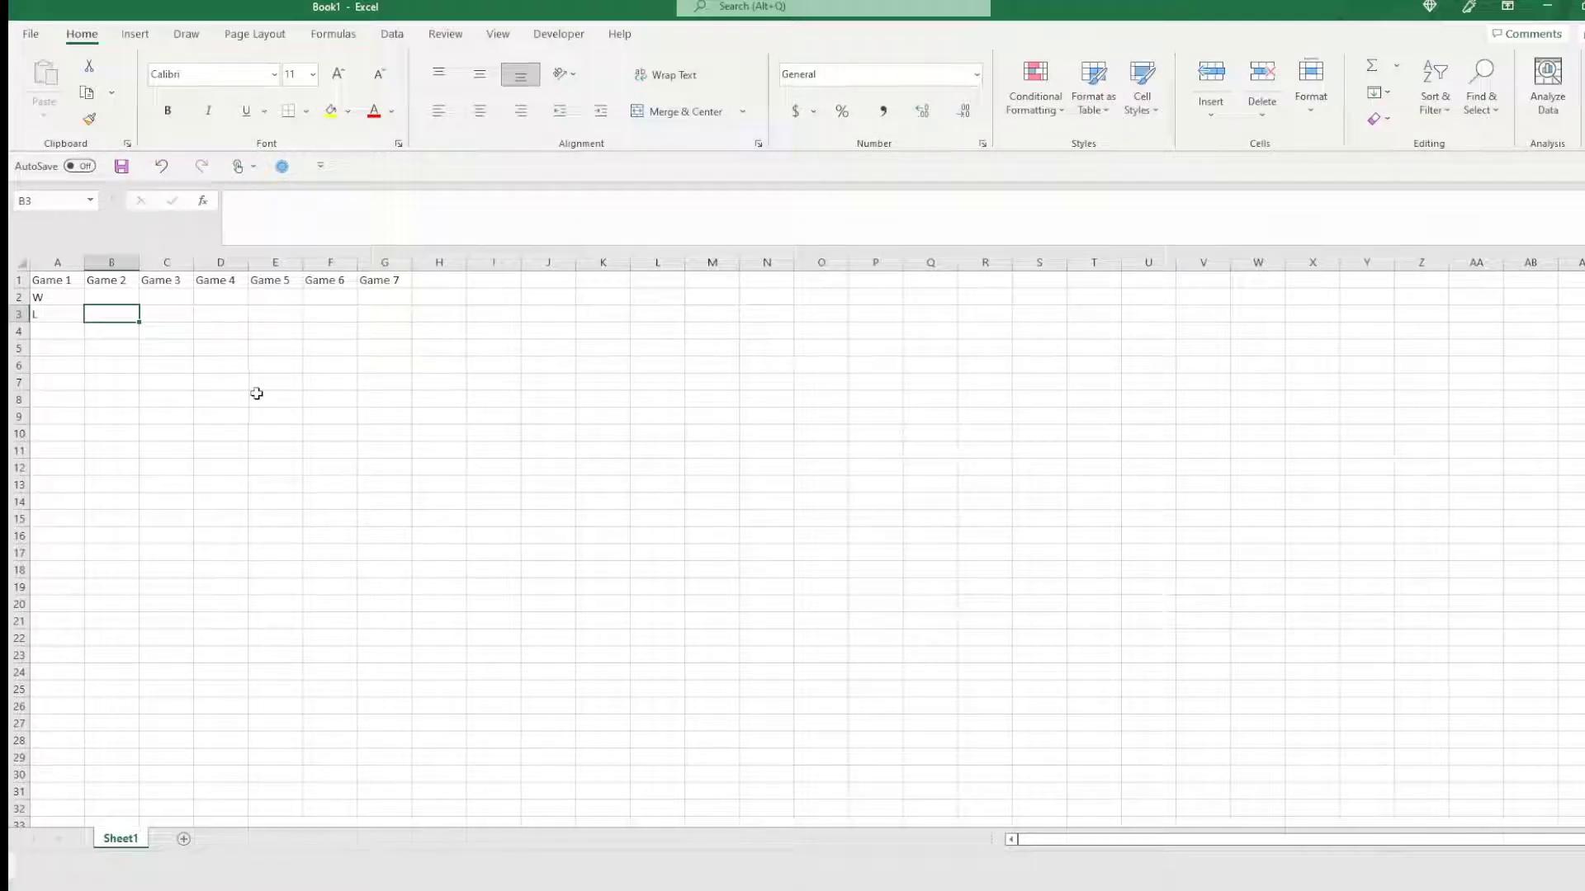
Copy the W/L pair from A2:A3 into B2:G3 under Games 2 through 7
left_click(79, 293)
left_click(76, 312, "shift")
key("ctrl+c")
left_click(393, 316, "shift")
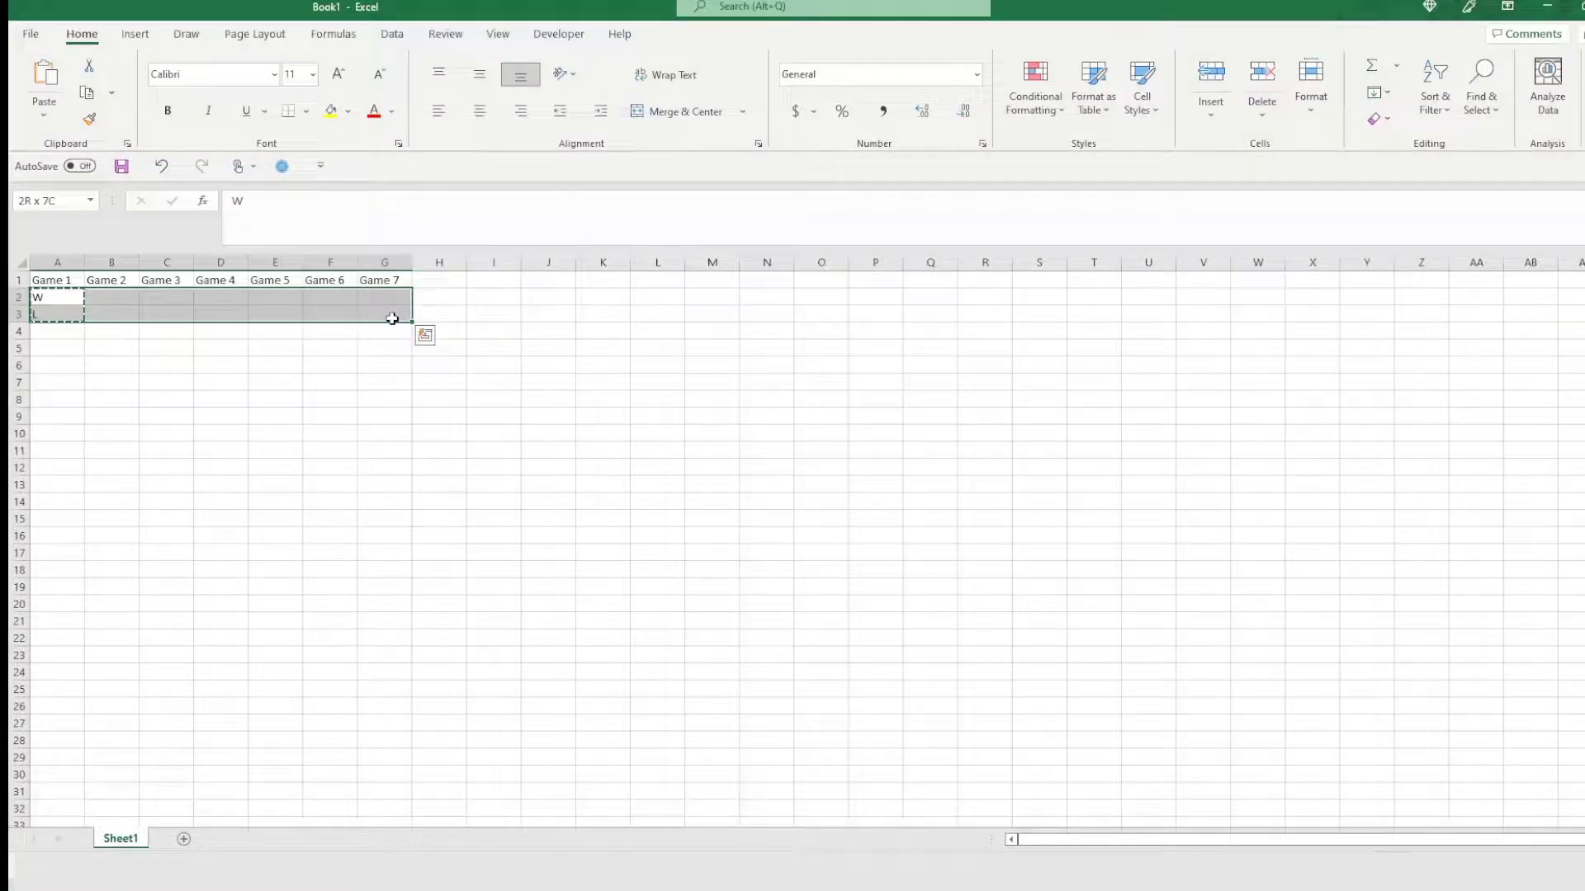
key("ctrl+v")
left_click(234, 316)
left_click(70, 310)
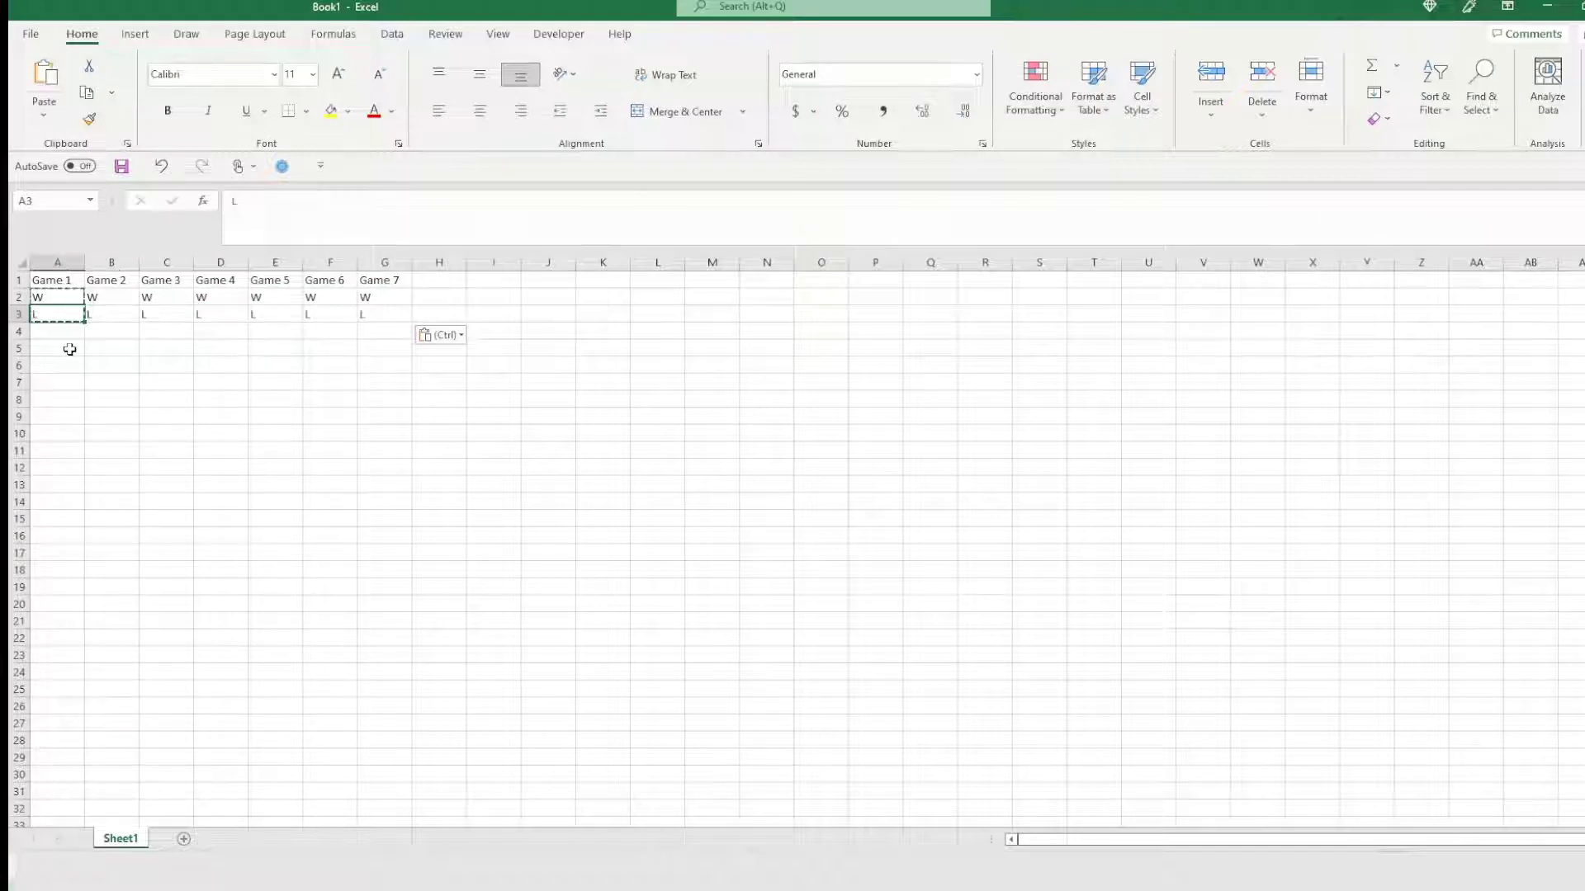
left_click(43, 292)
key("Escape")
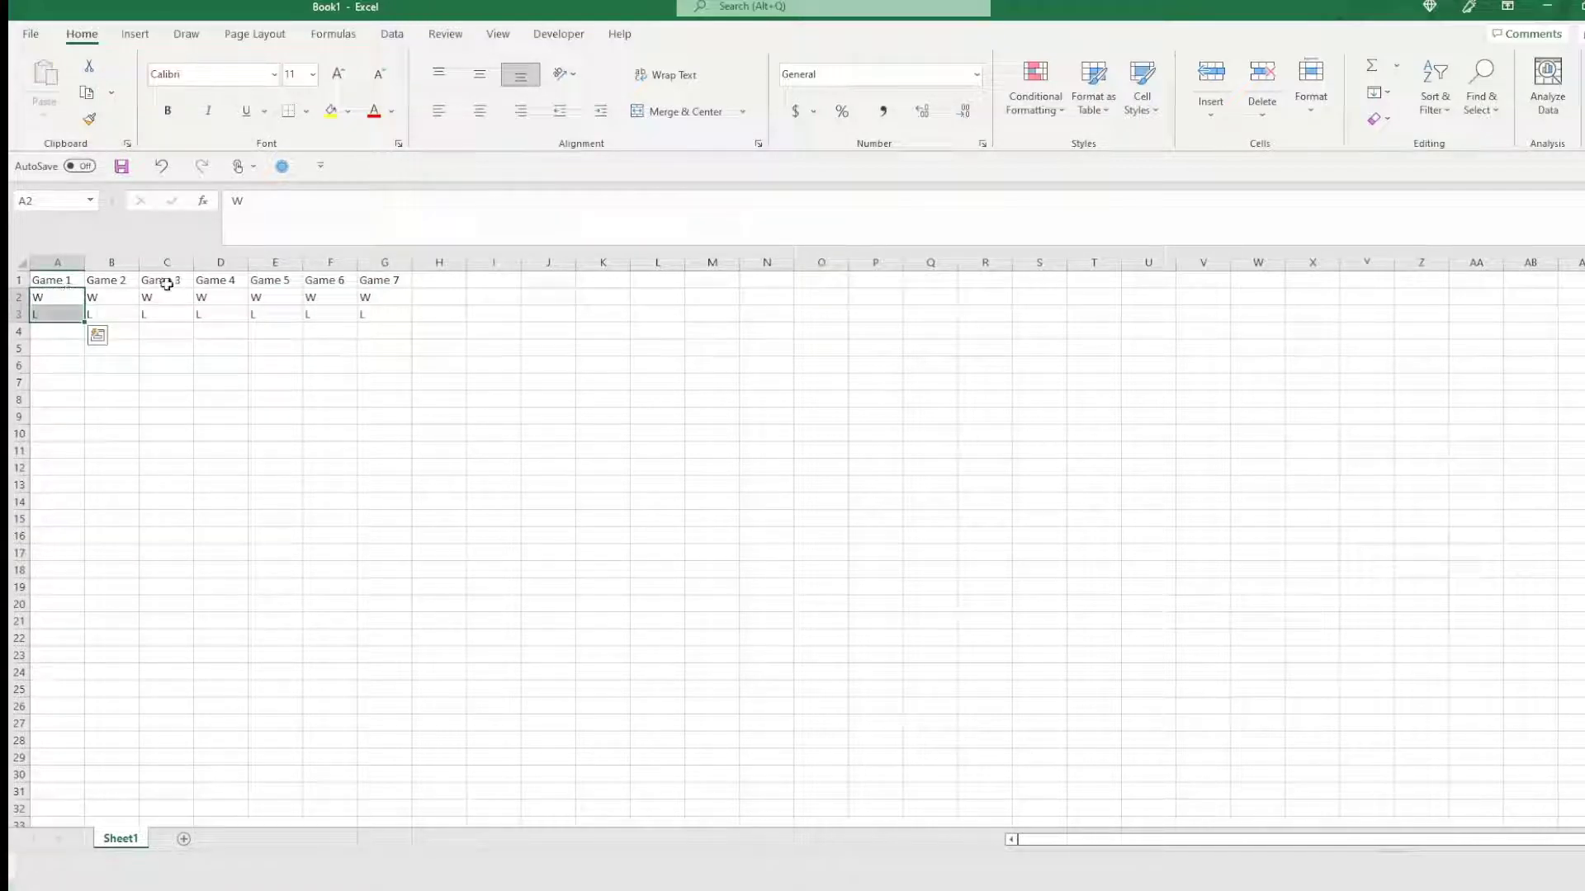
left_click(165, 364)
left_click(63, 302)
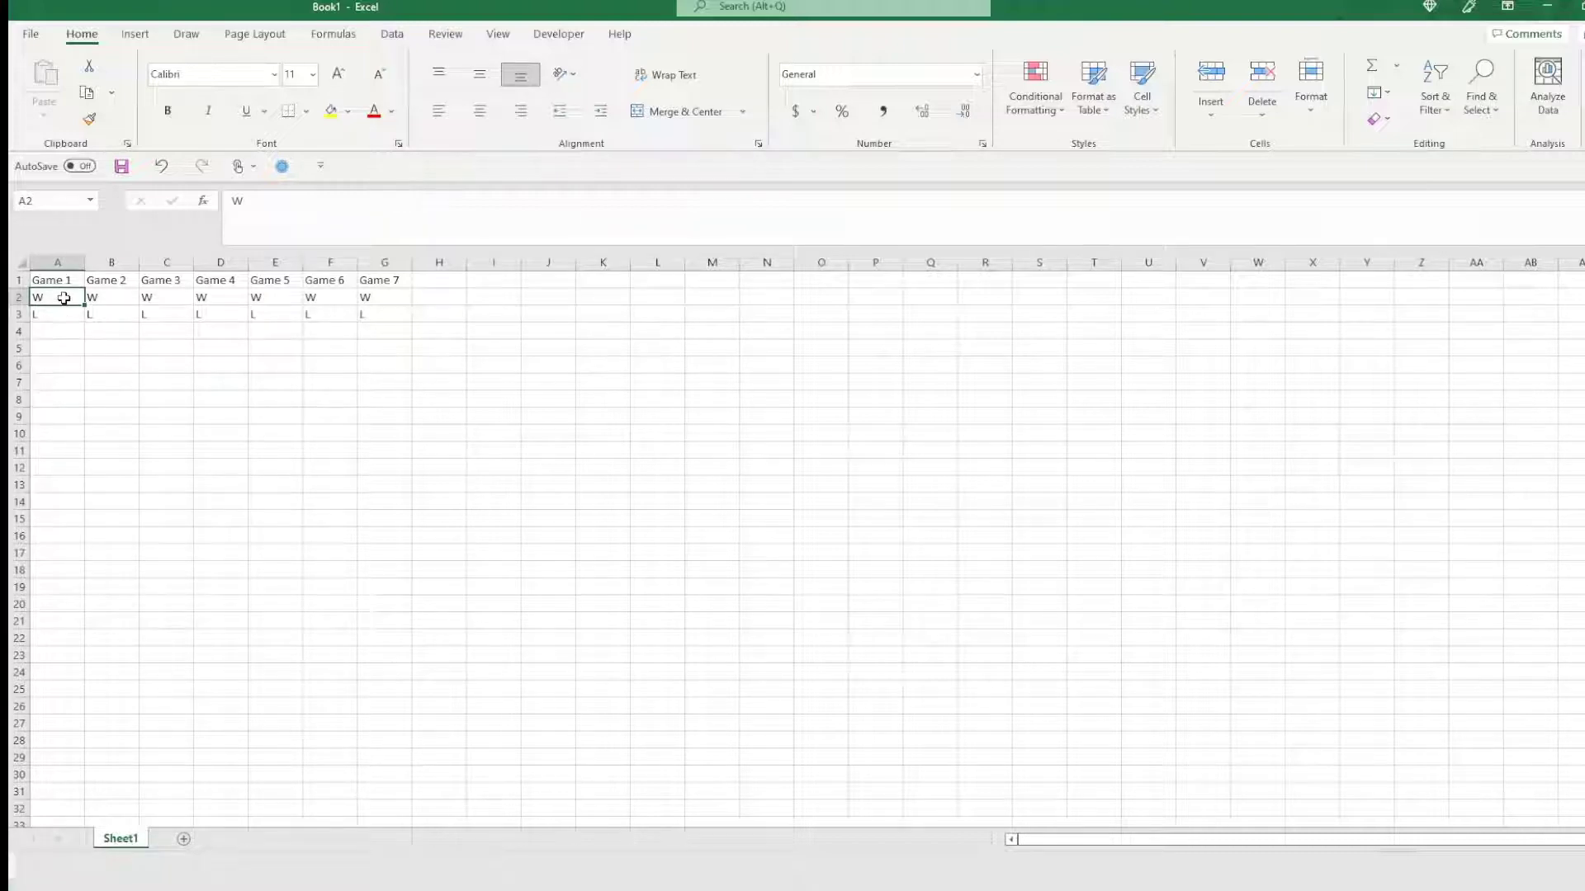
Turn the Game 1 and Game 2 columns into separate tables with headers
key("ctrl+z")
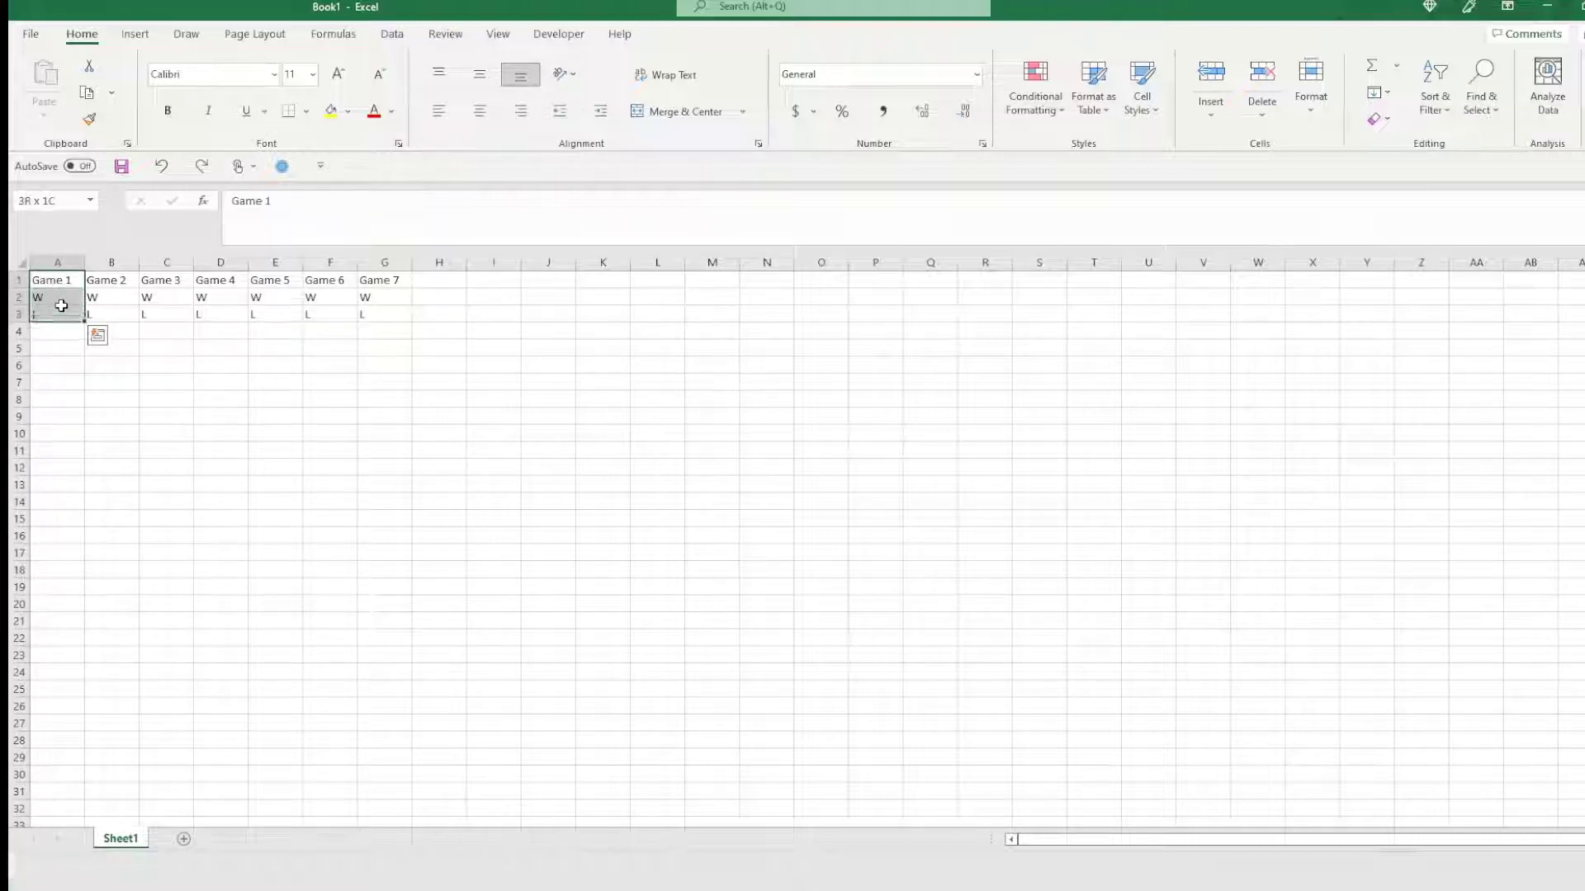
key("ctrl+t")
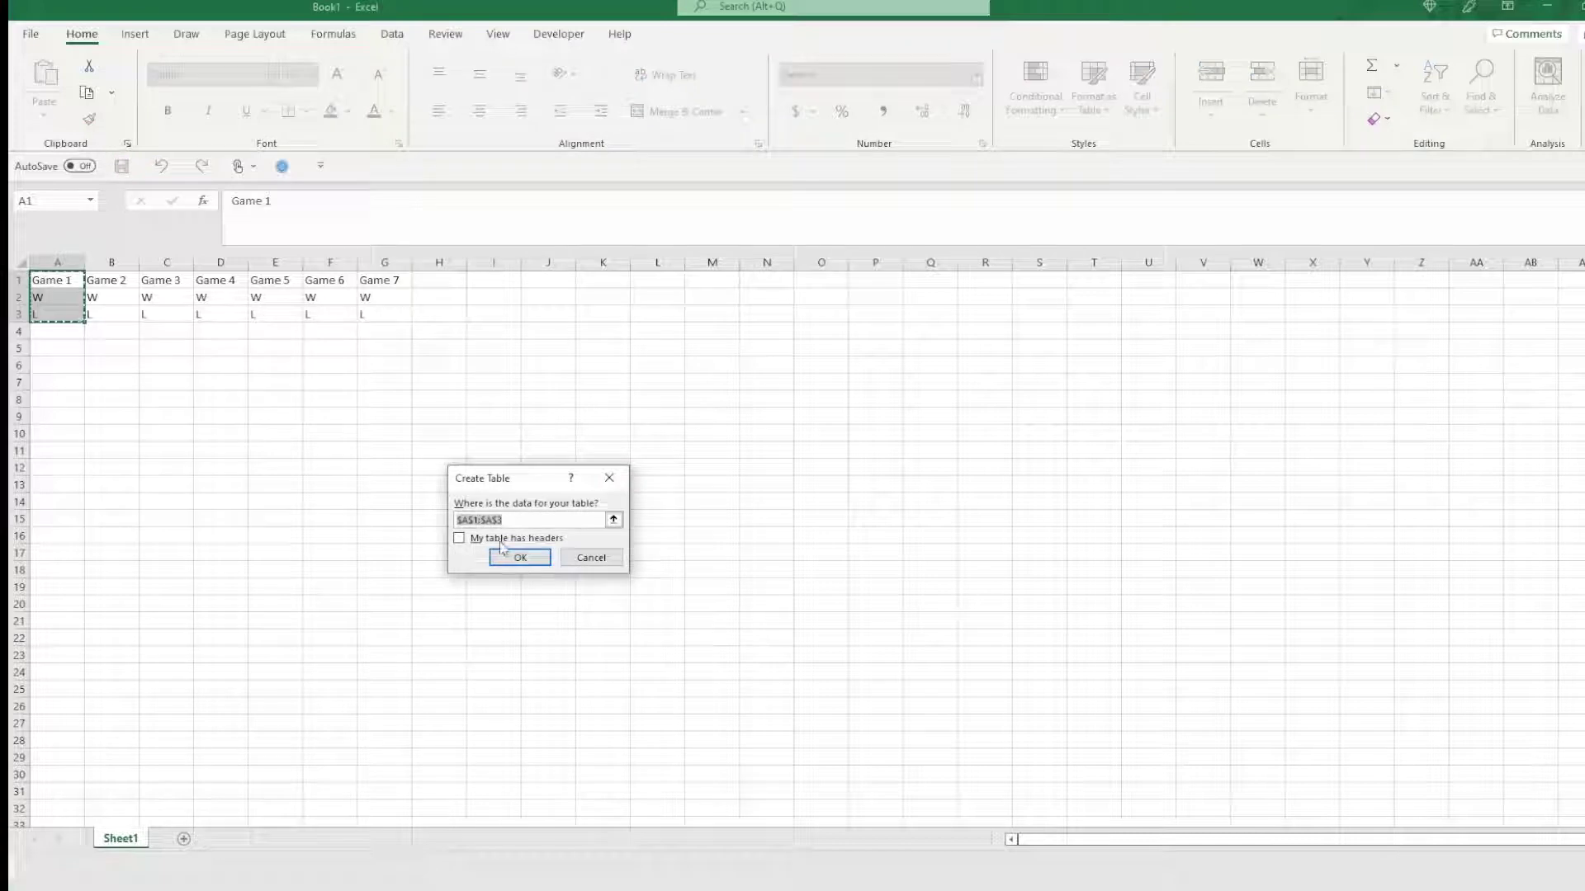
left_click(520, 557)
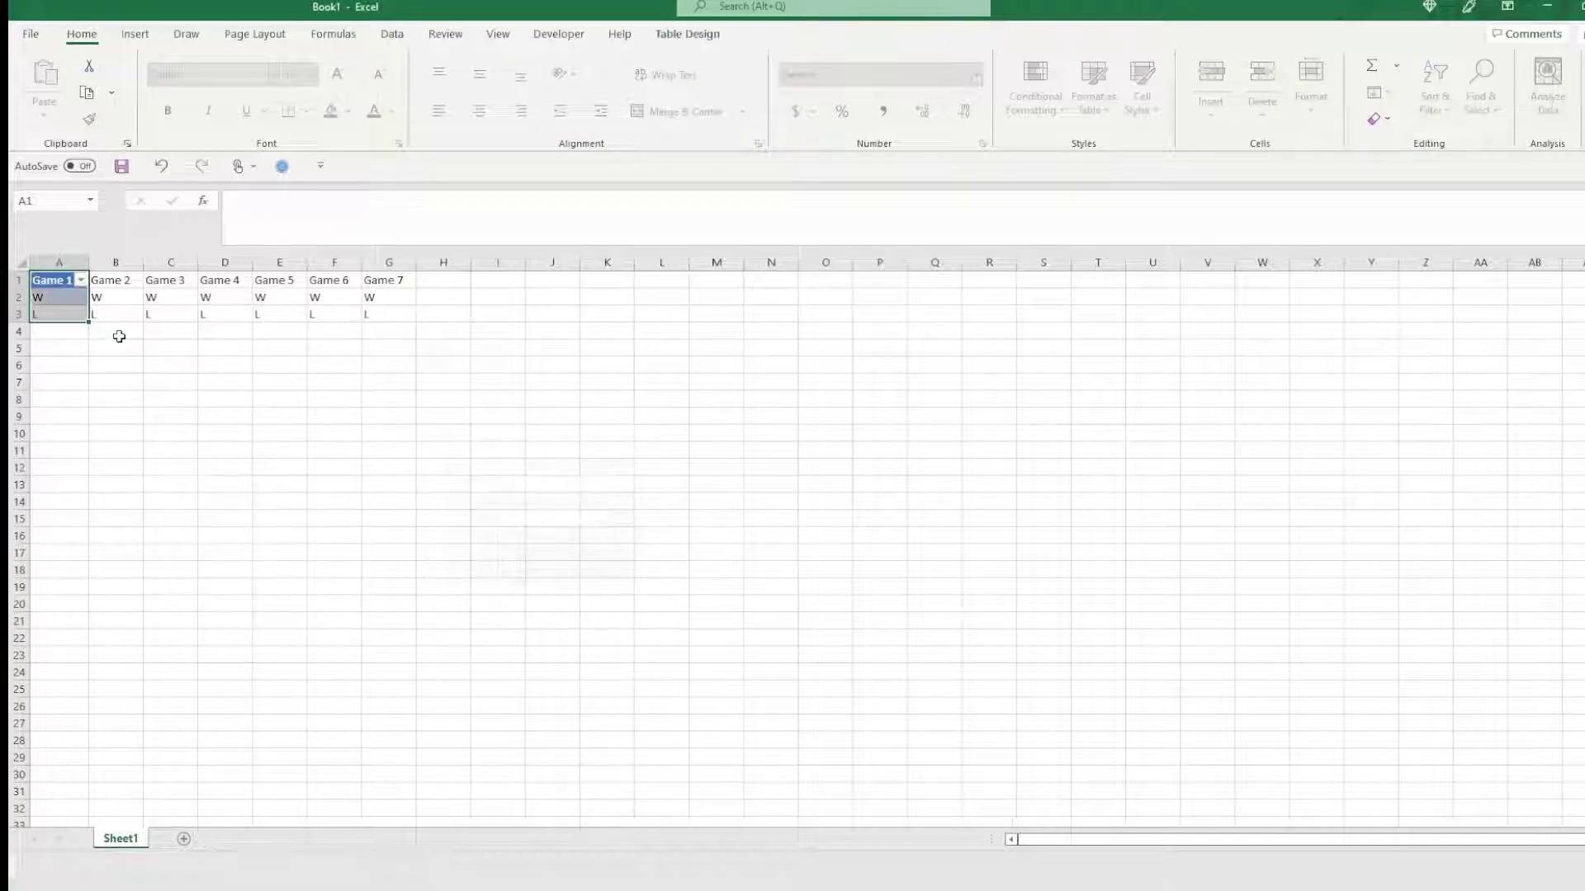
left_click(124, 282)
left_click_drag(123, 282, 123, 316)
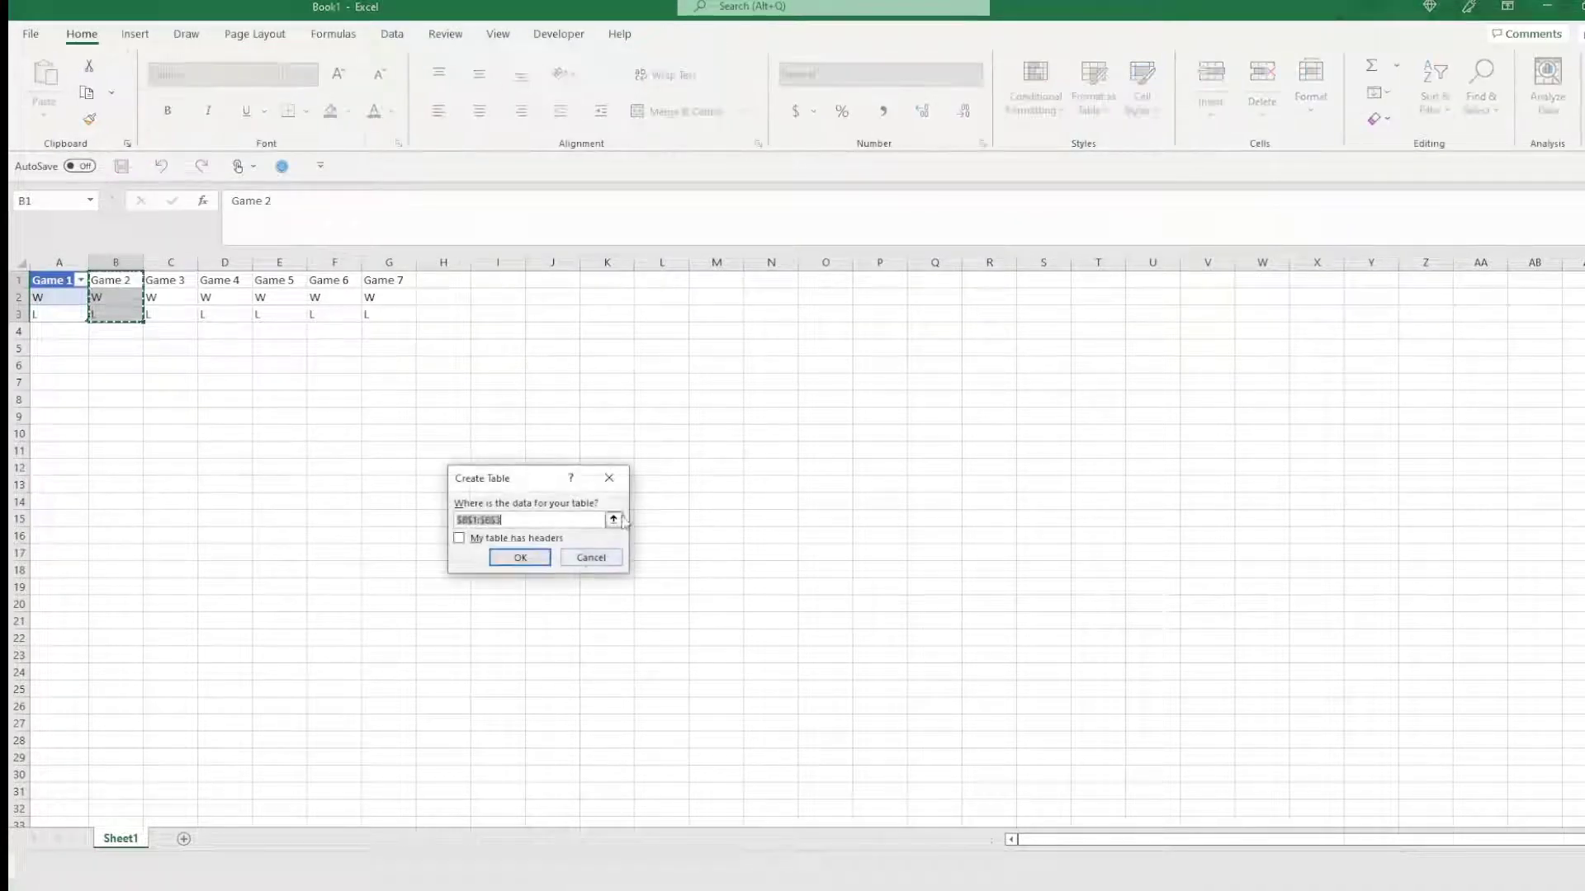
left_click(519, 558)
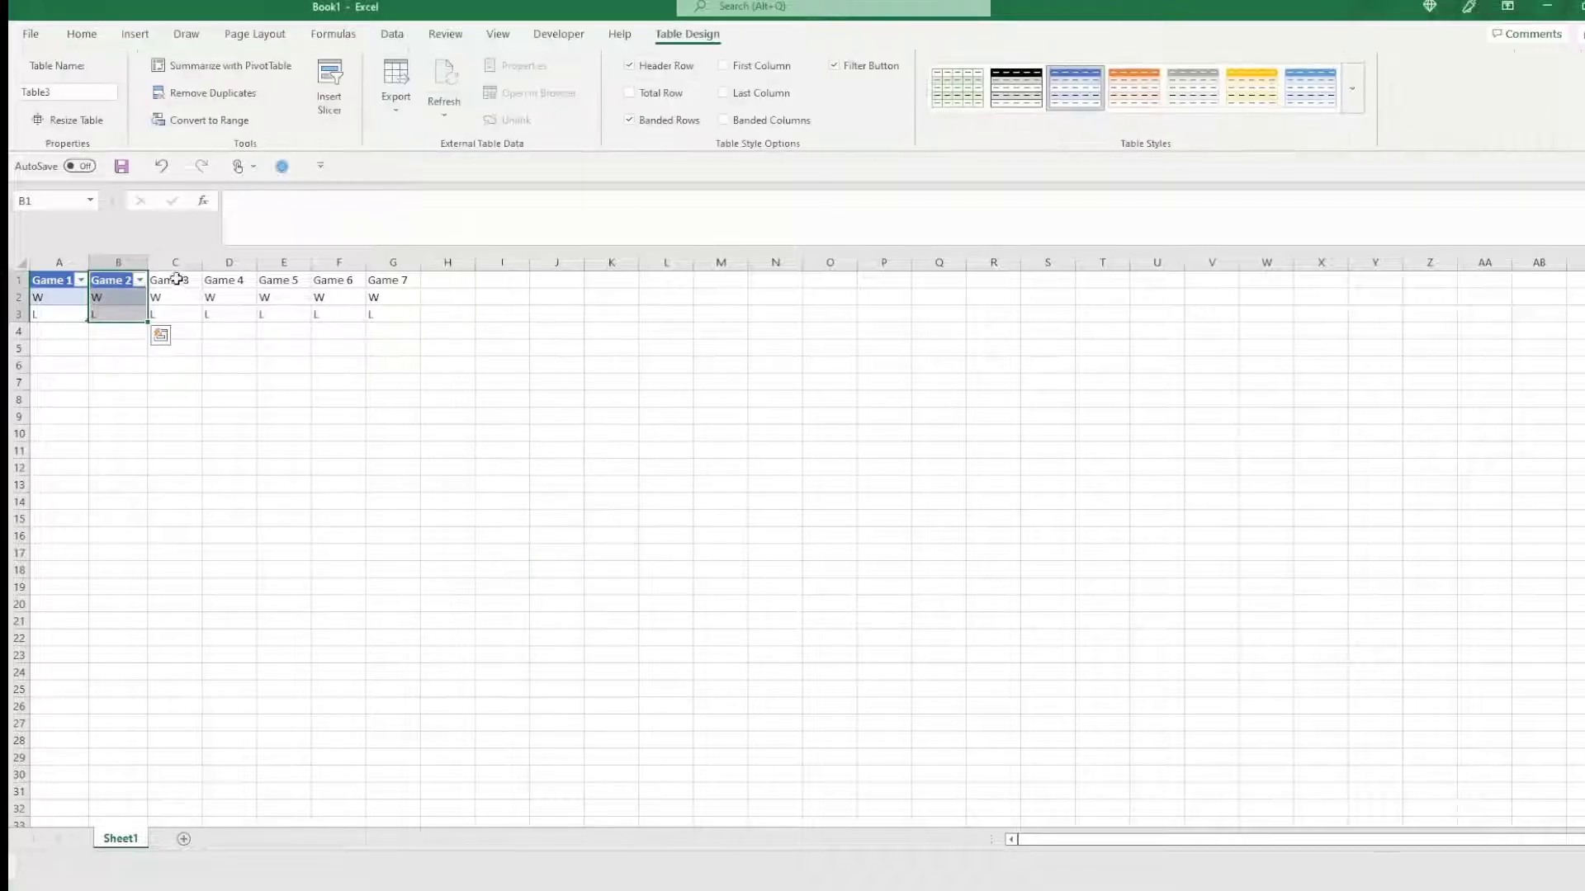
Turn the Game 3 and Game 4 columns into their own header tables
left_click_drag(176, 279, 175, 317)
key("ctrl+f")
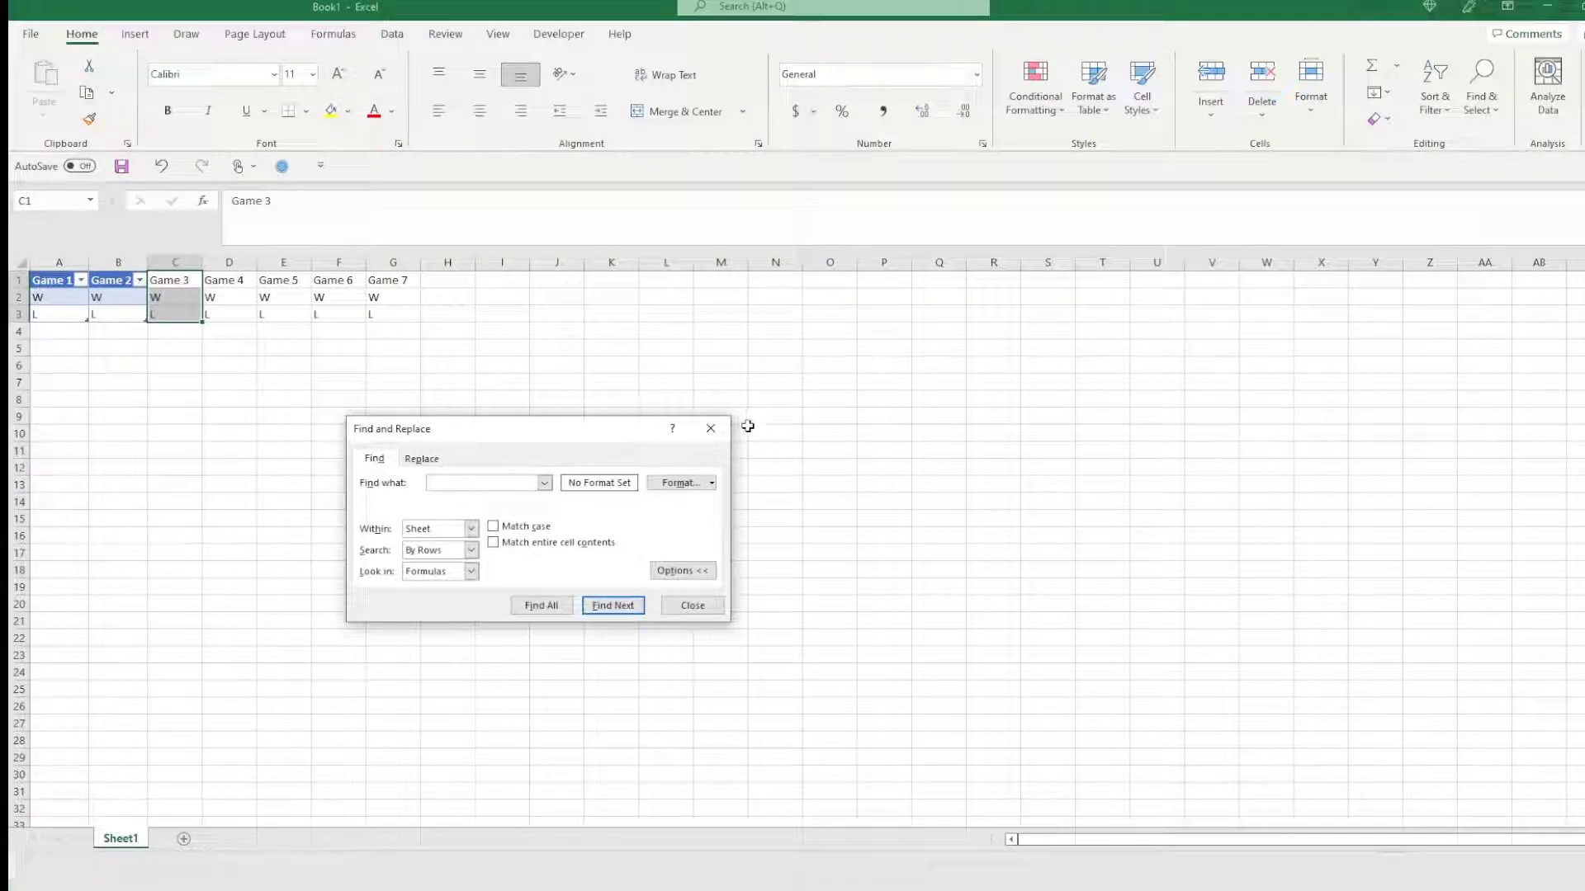
left_click(709, 427)
key("ctrl+t")
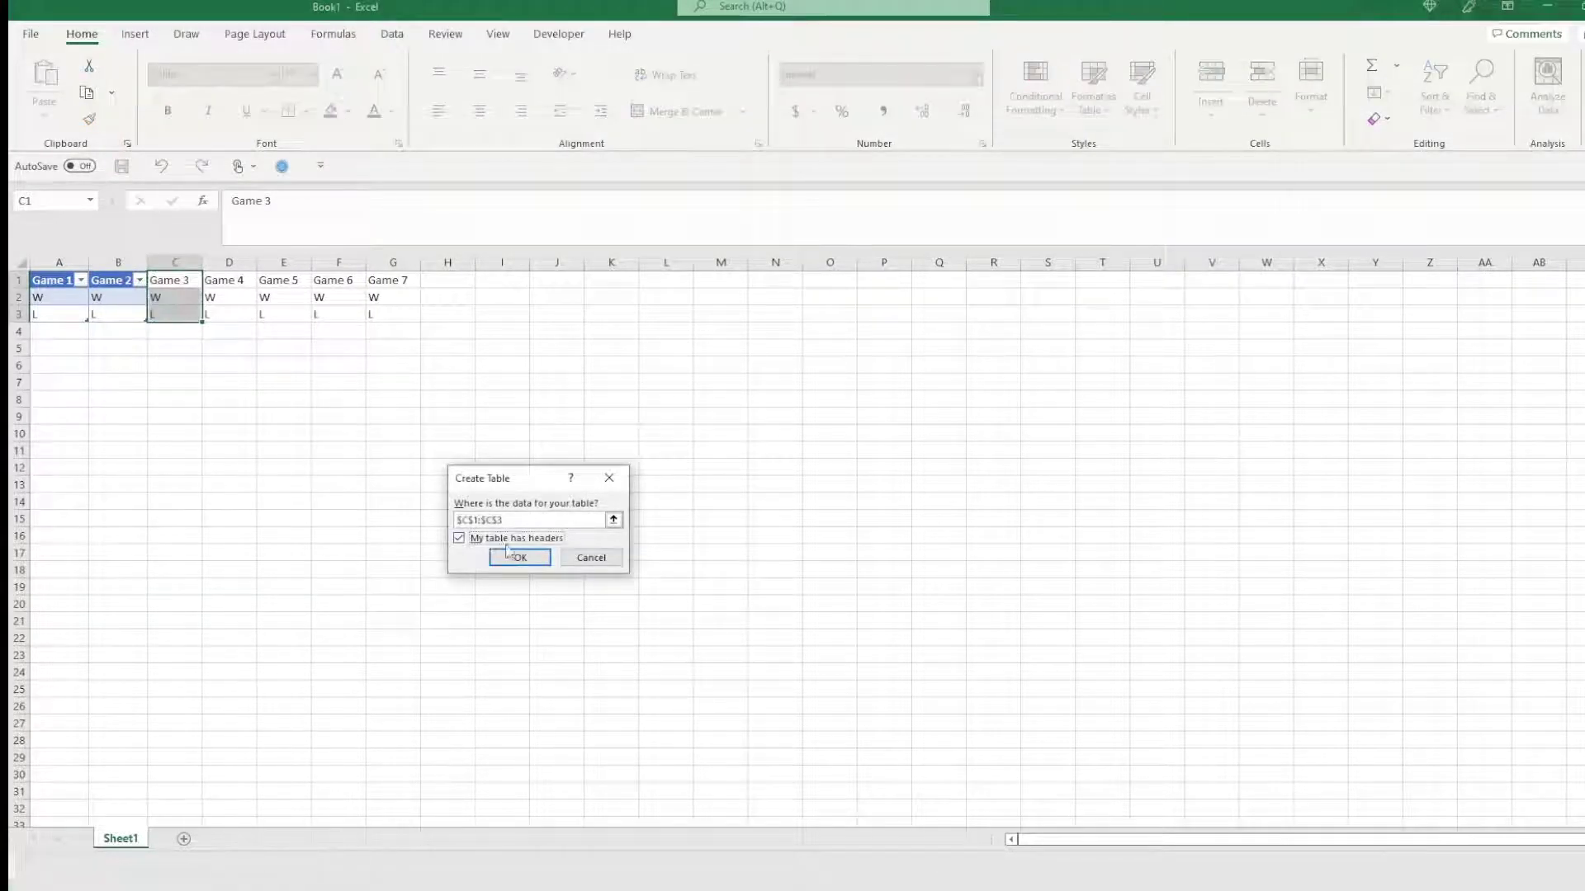
left_click(507, 551)
left_click_drag(234, 281, 243, 315)
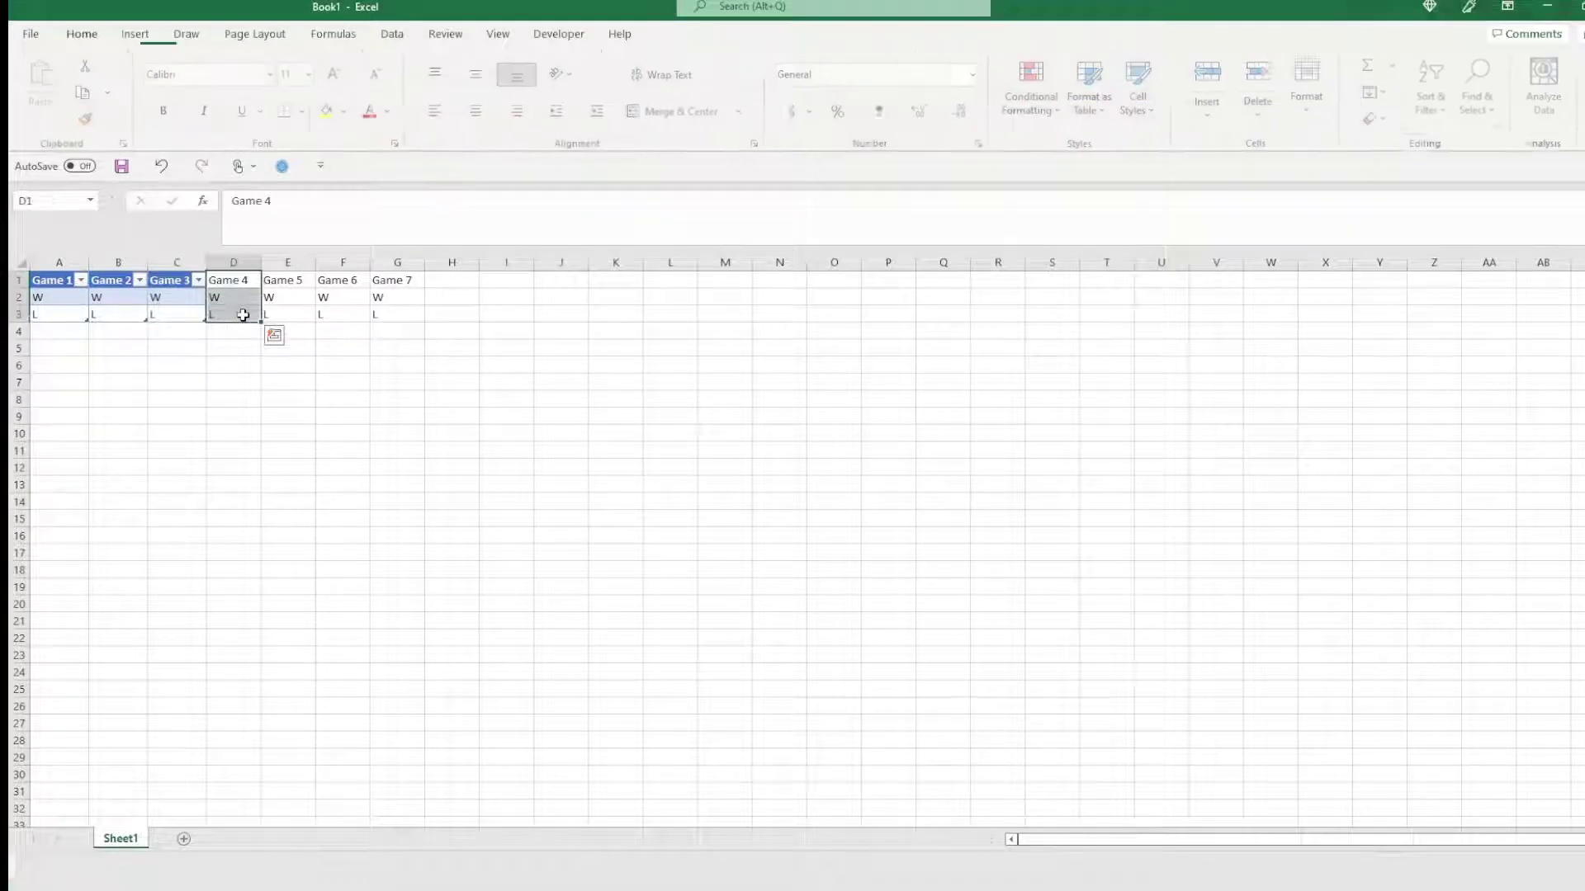
key("ctrl+t")
left_click(517, 552)
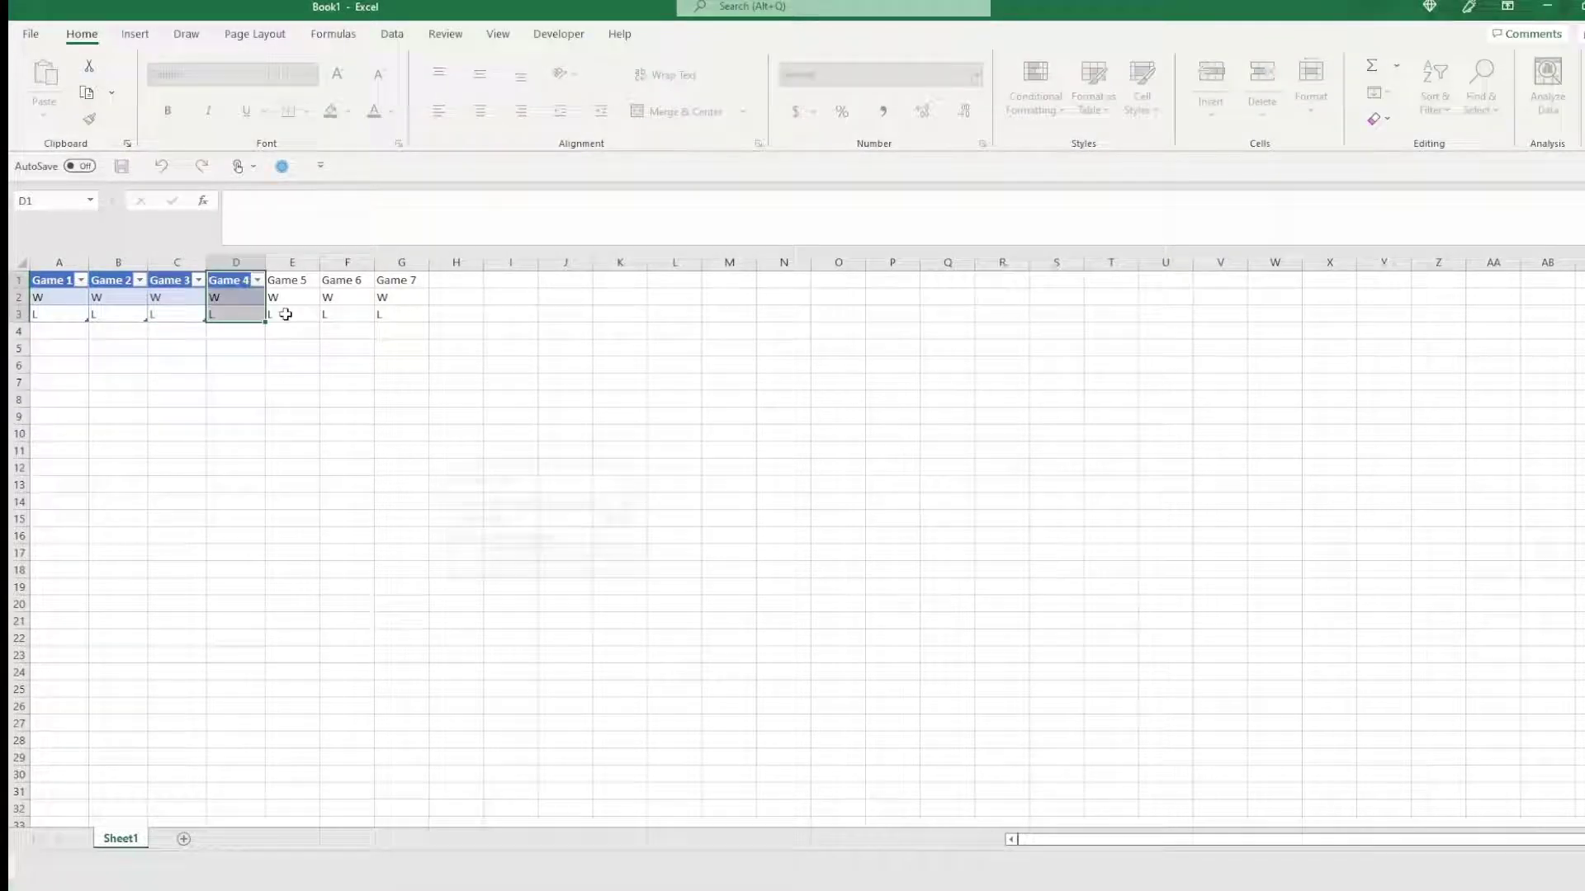
left_click_drag(289, 281, 311, 297)
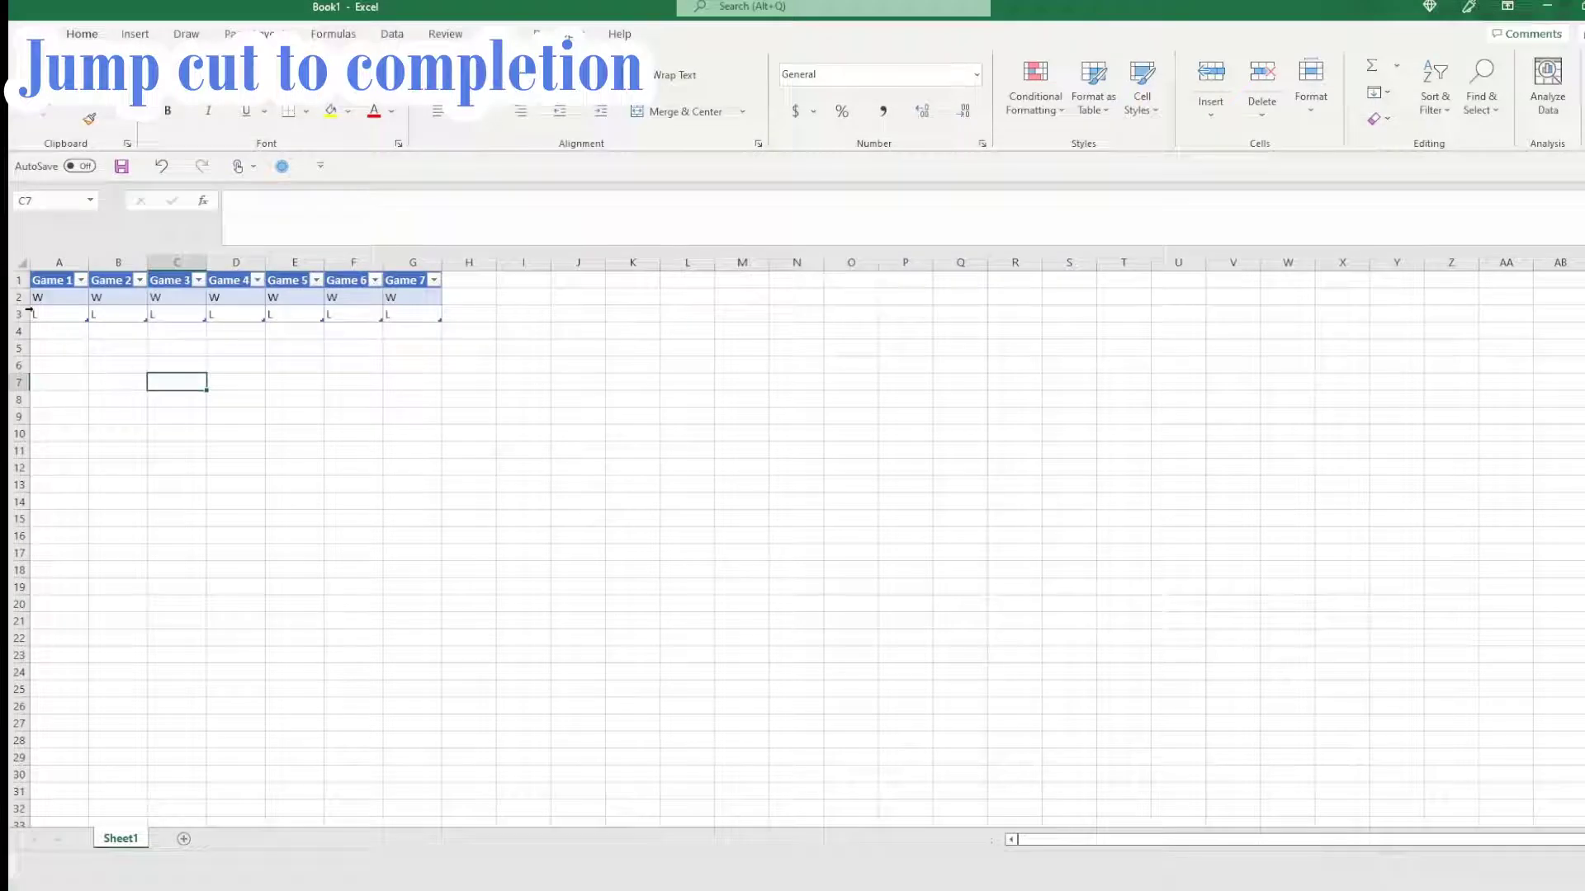
left_click(63, 299)
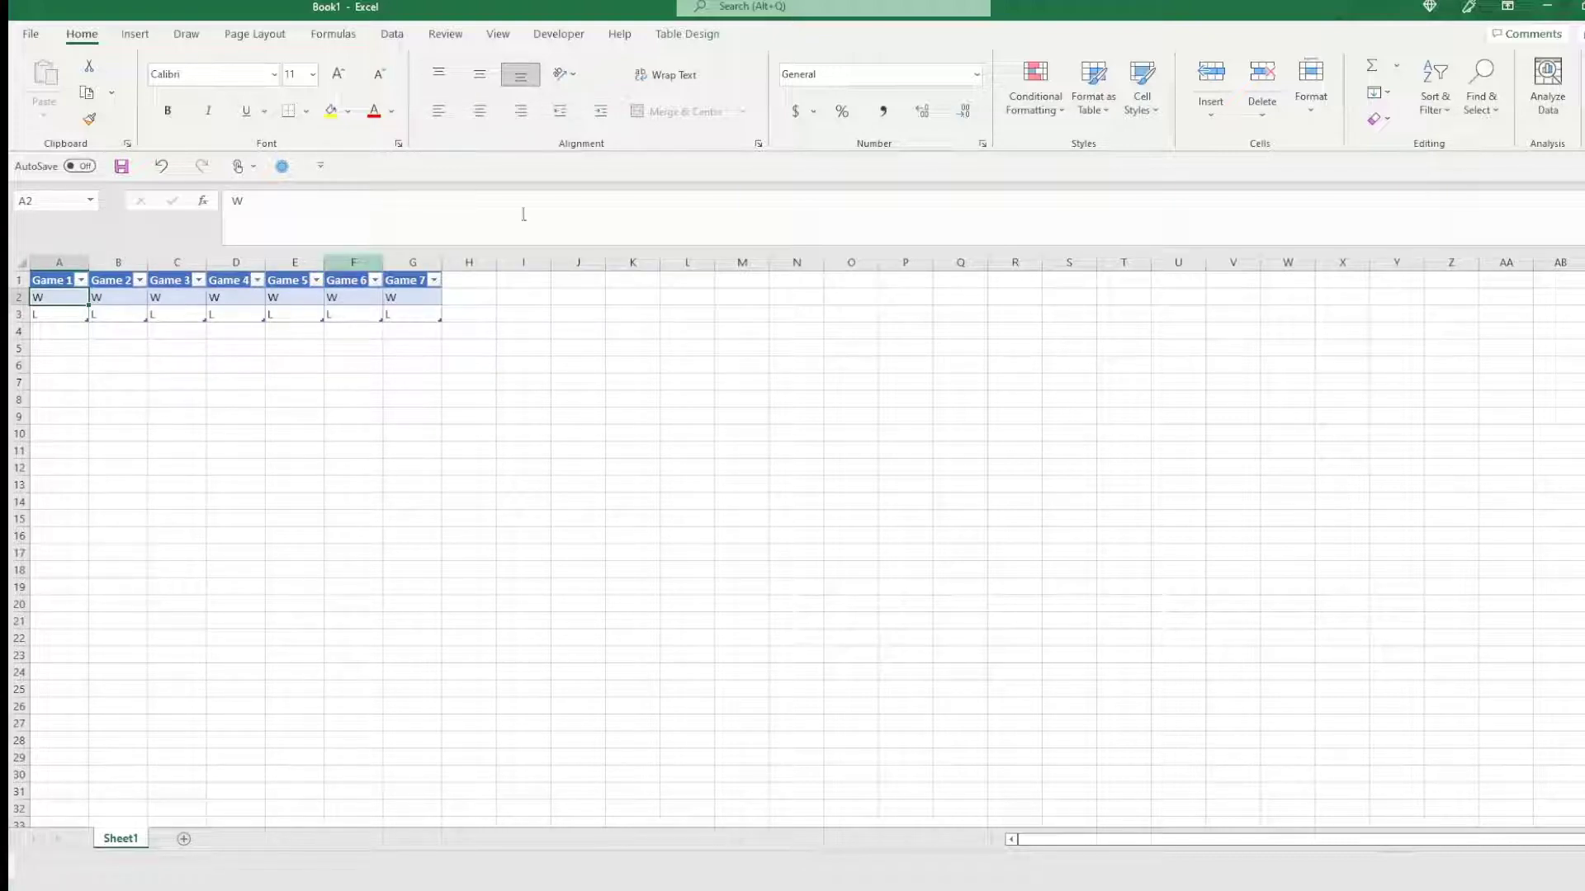
Send the Game 1 table to Power Query via From Table/Range and load it as connection only
left_click(390, 35)
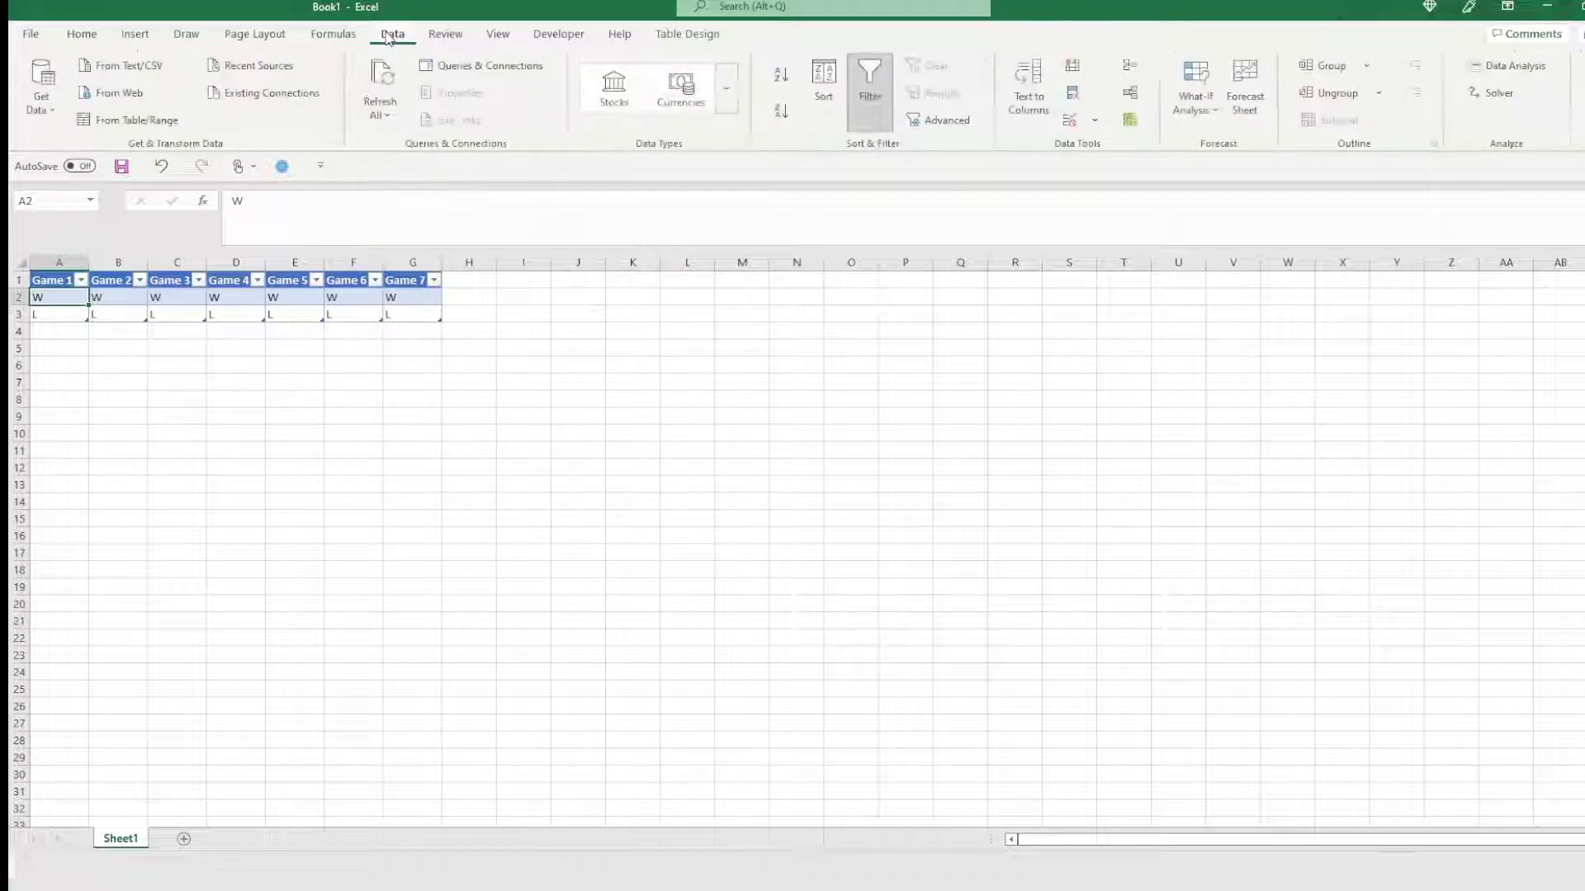
left_click(121, 130)
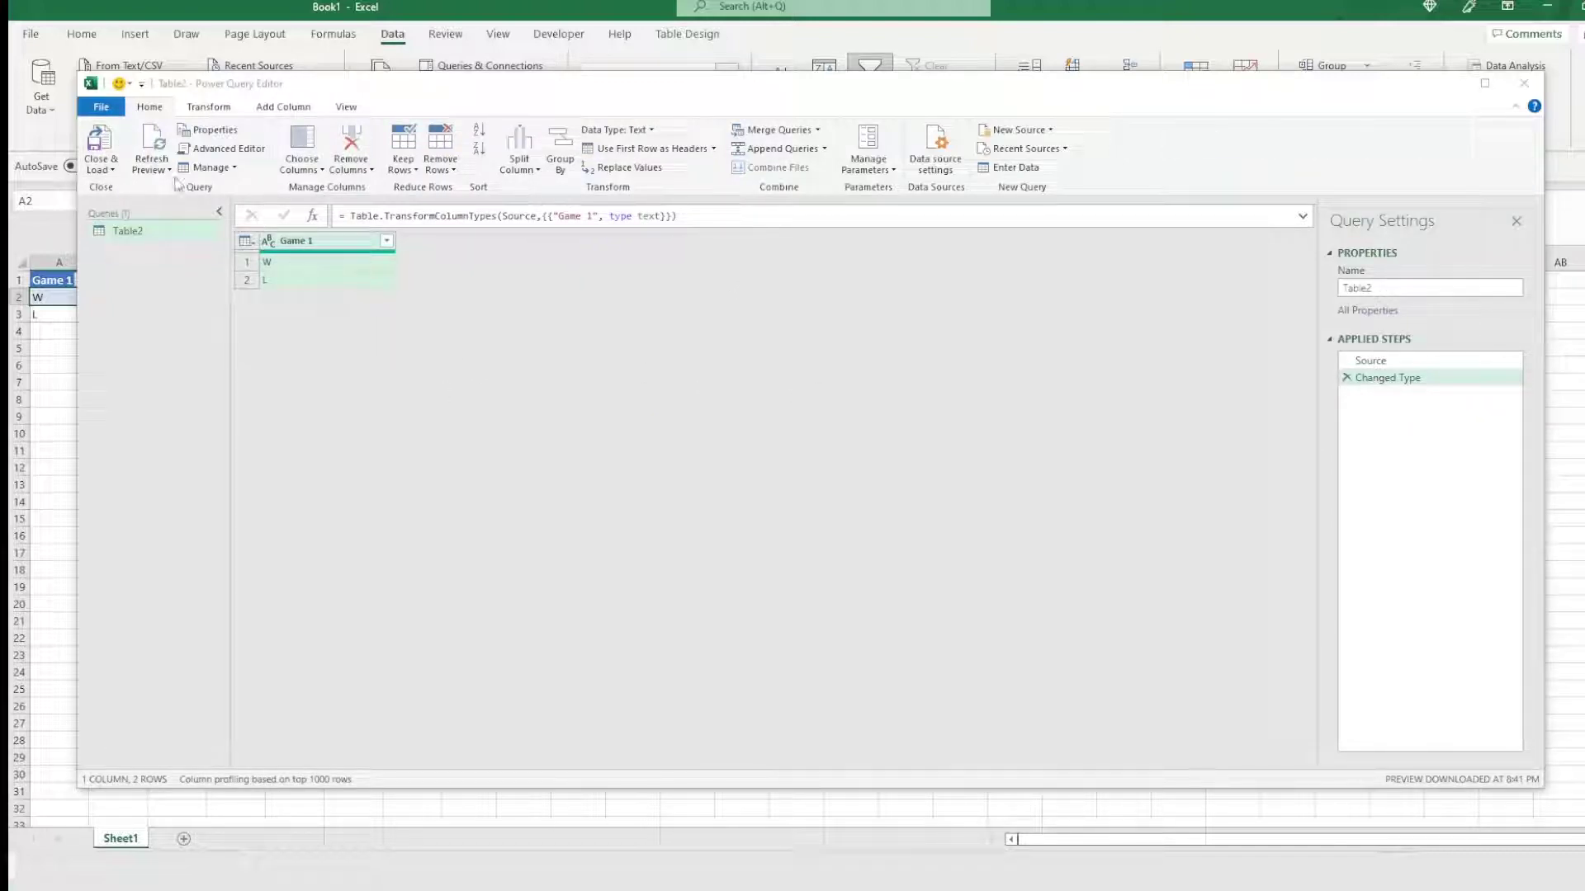
left_click(113, 170)
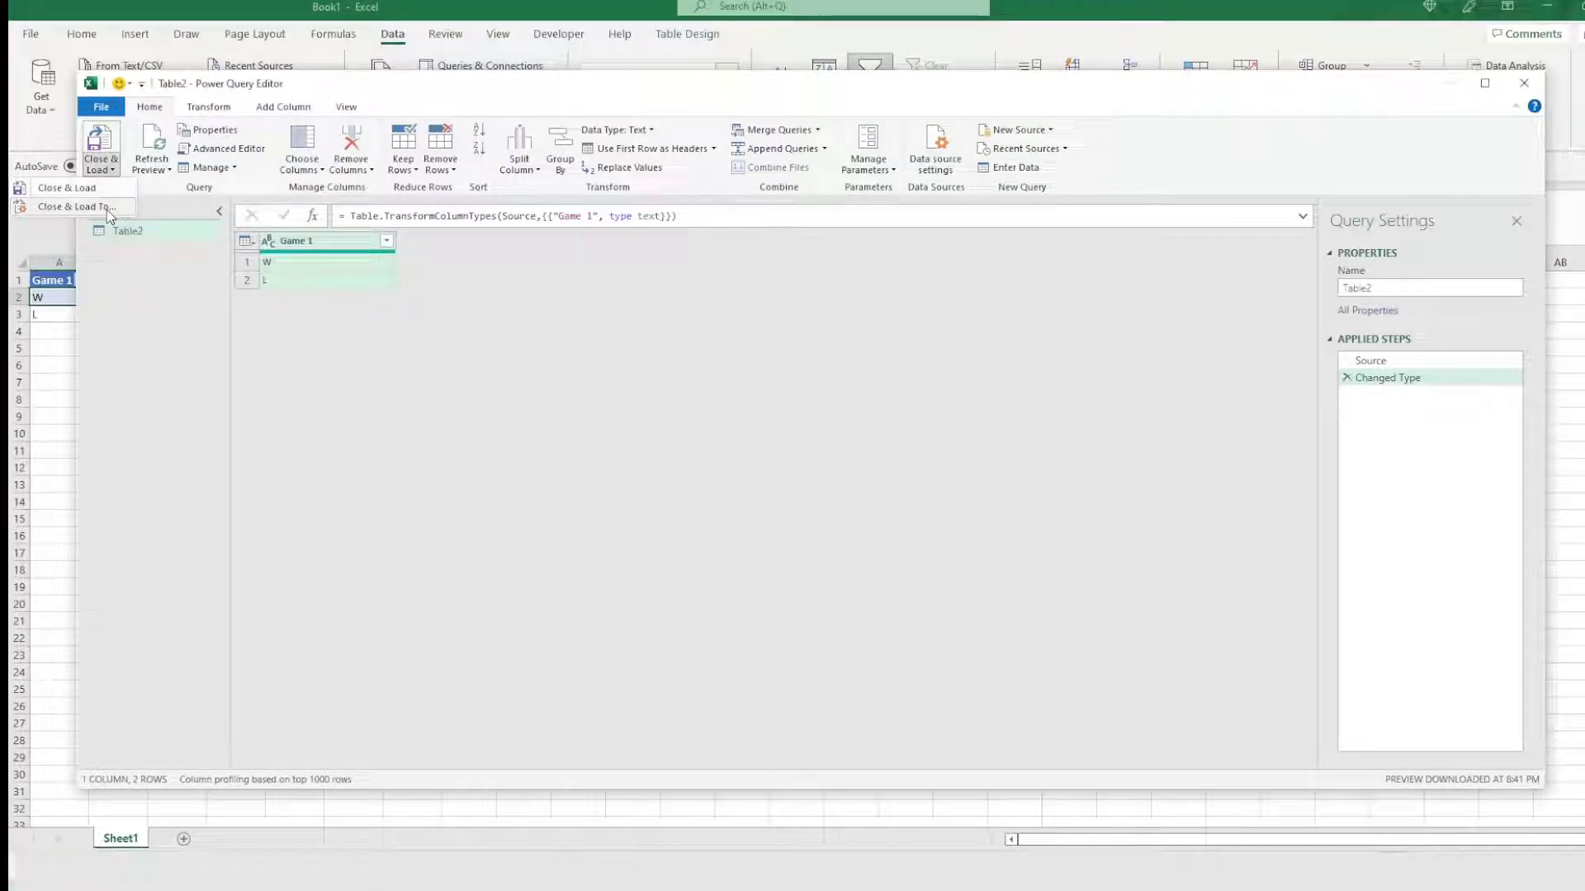
left_click(107, 209)
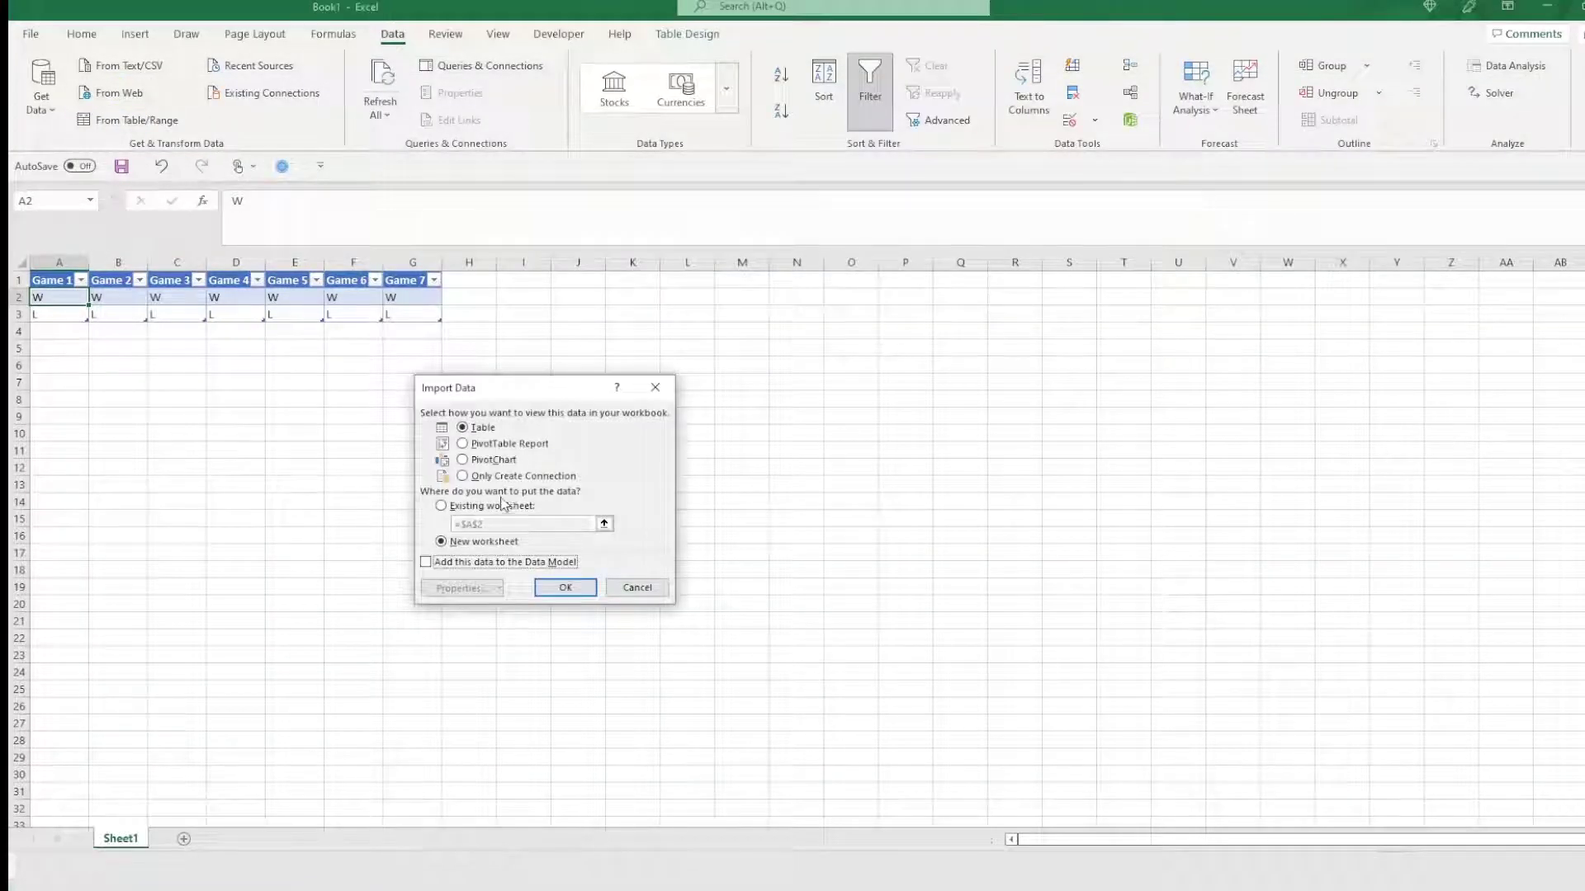
left_click(479, 477)
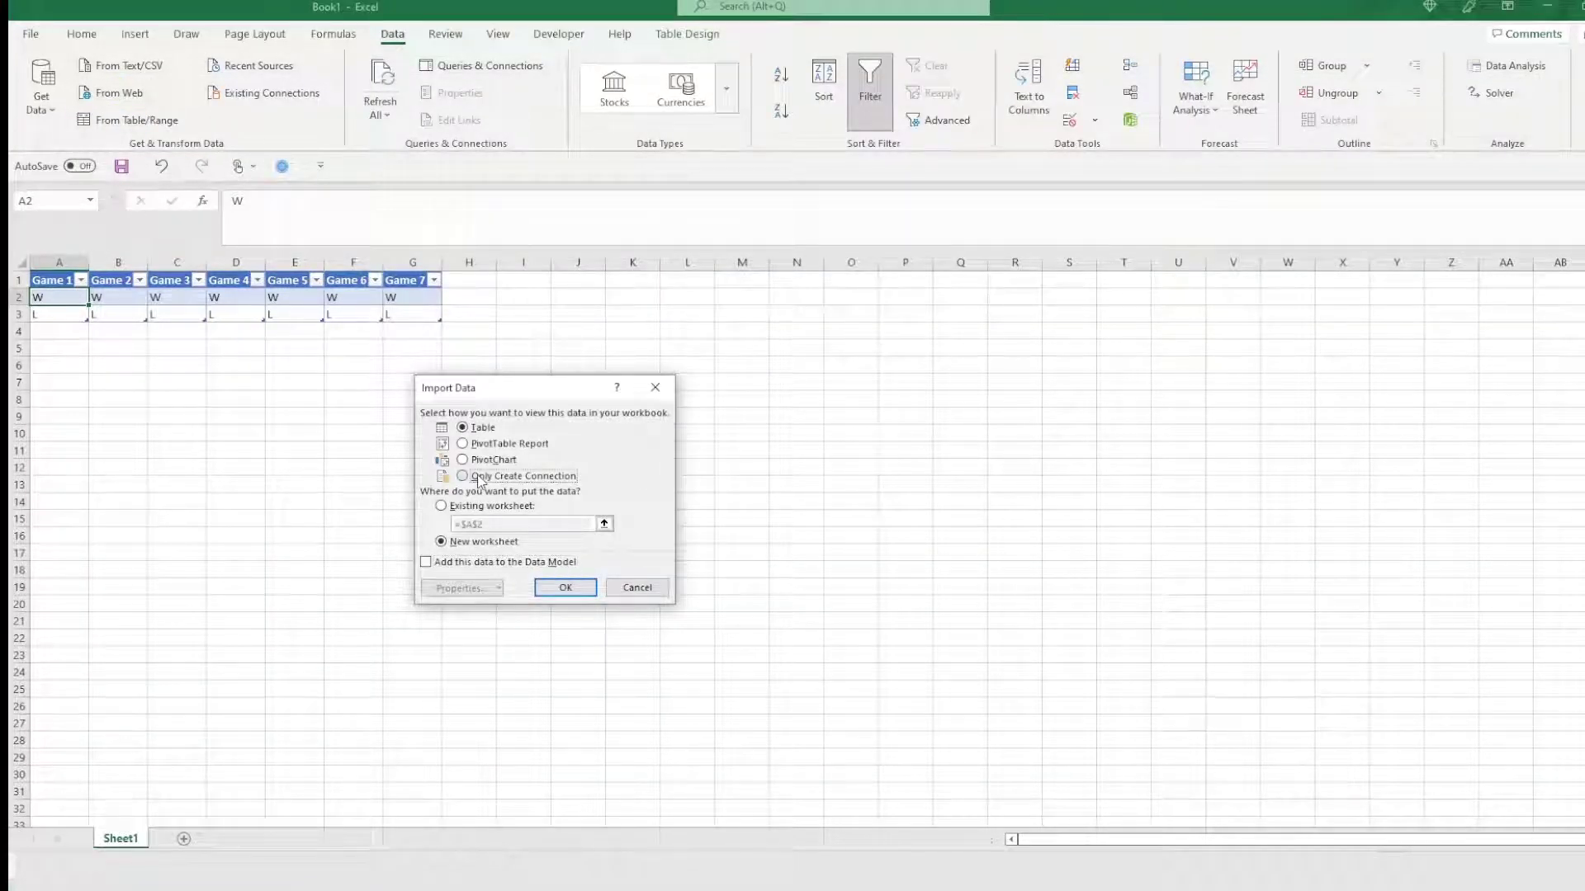
left_click(565, 588)
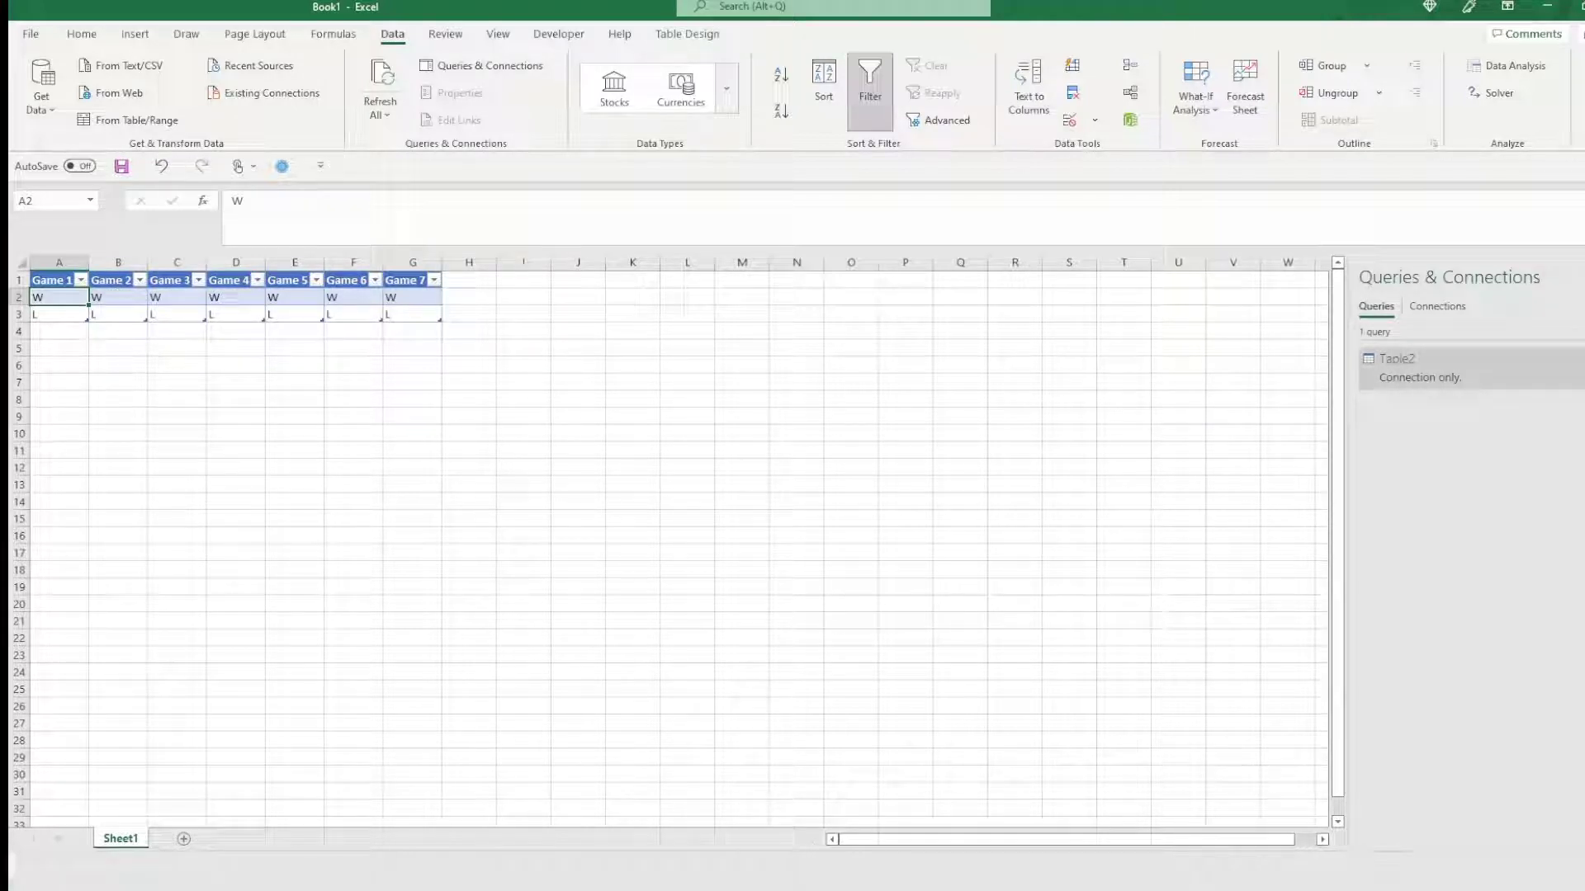
left_click(578, 586)
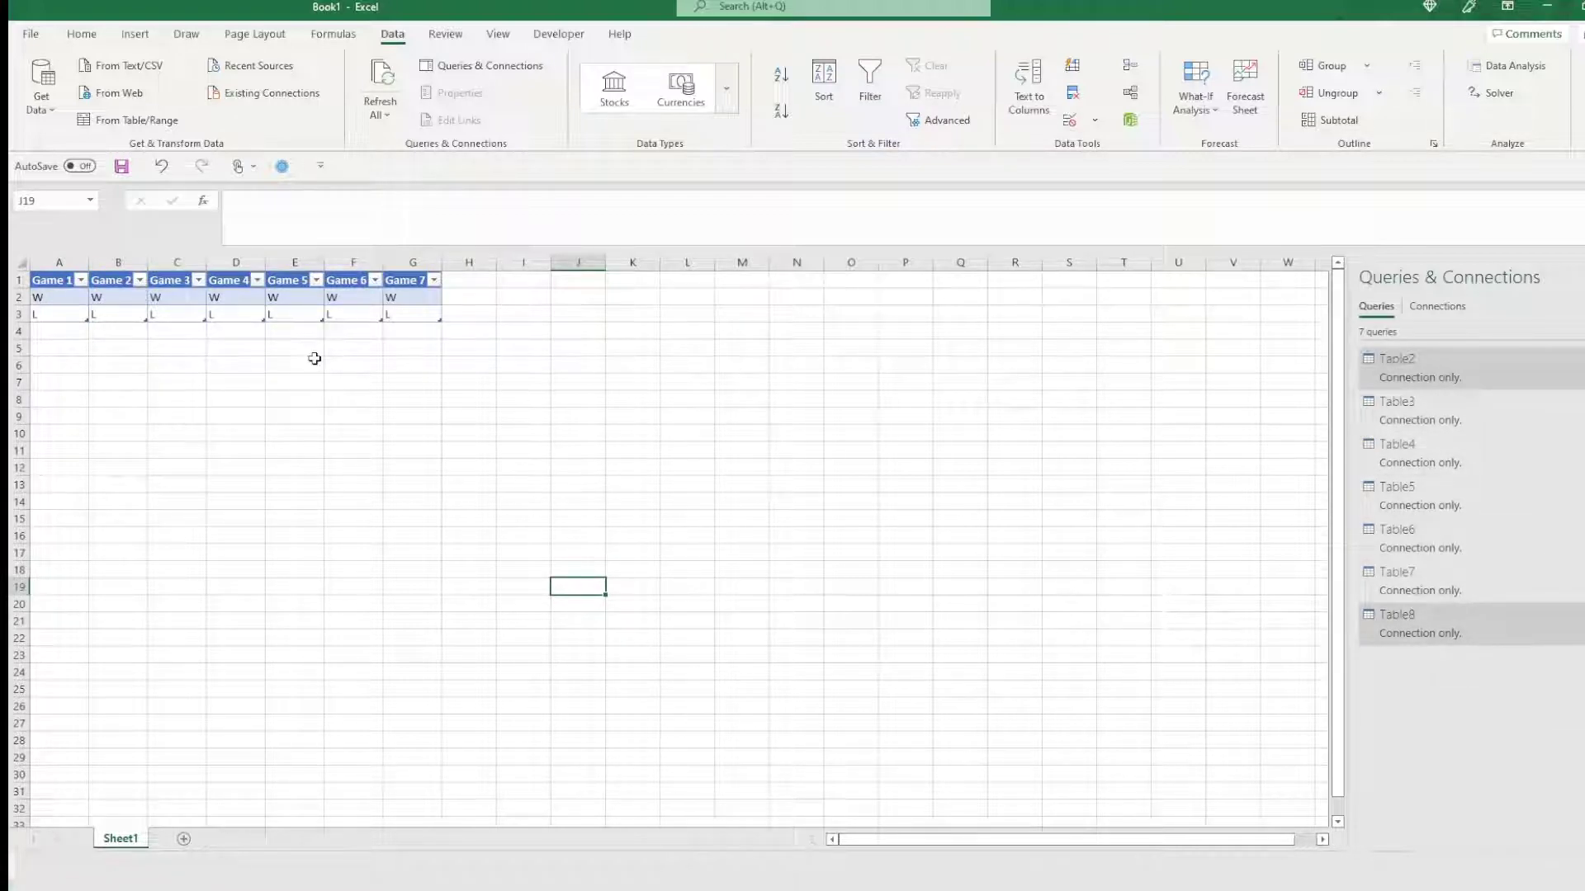
Launch the Power Query Editor from Get Data and select the Table2 query
left_click(46, 299)
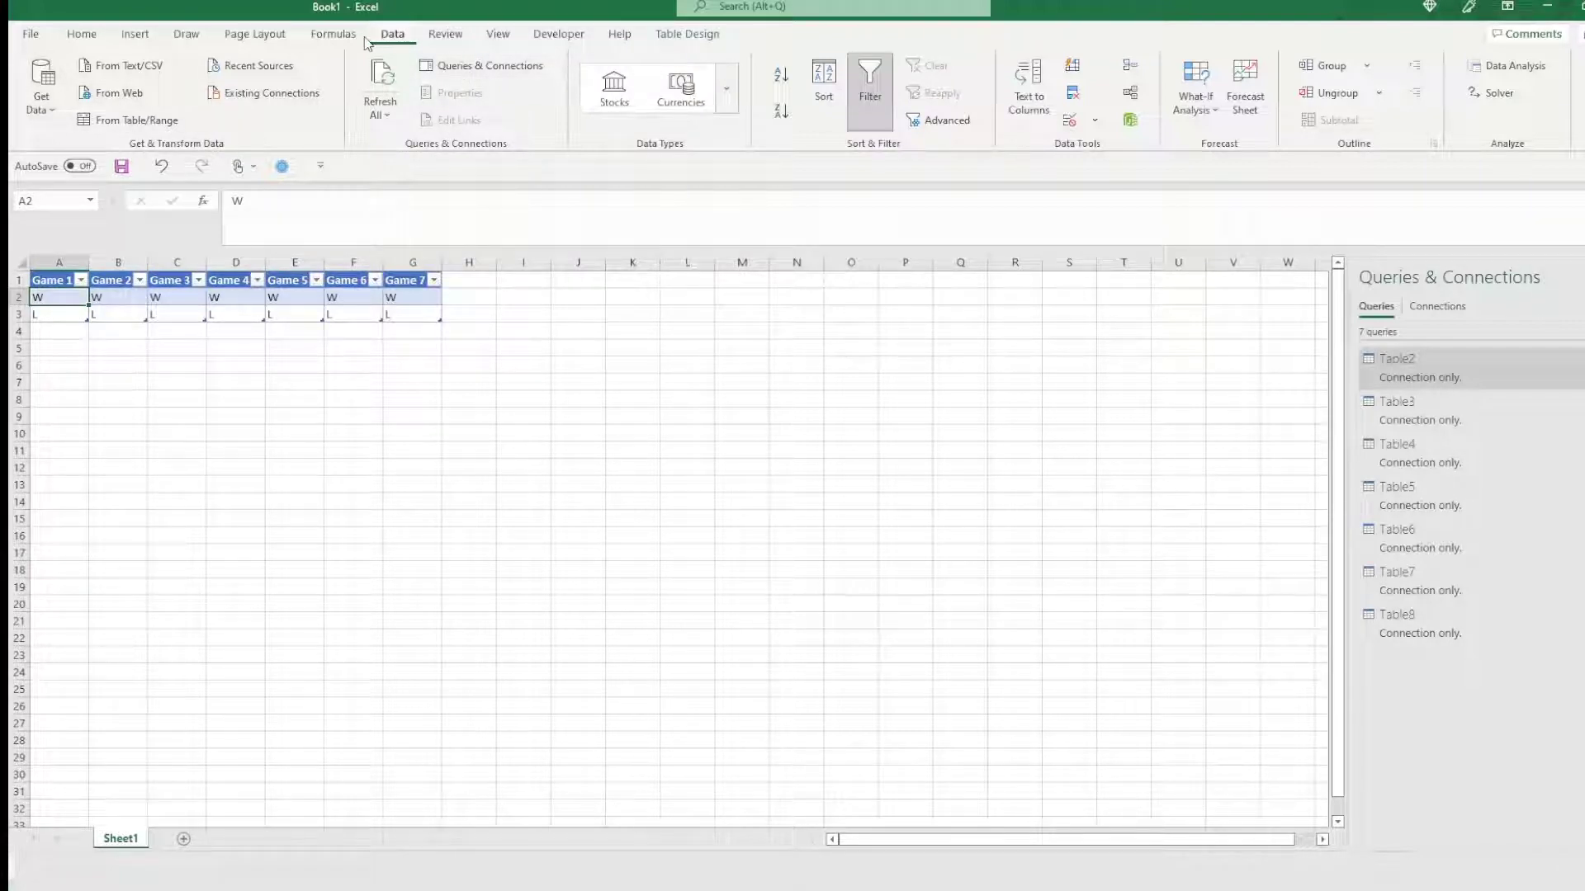
left_click(46, 114)
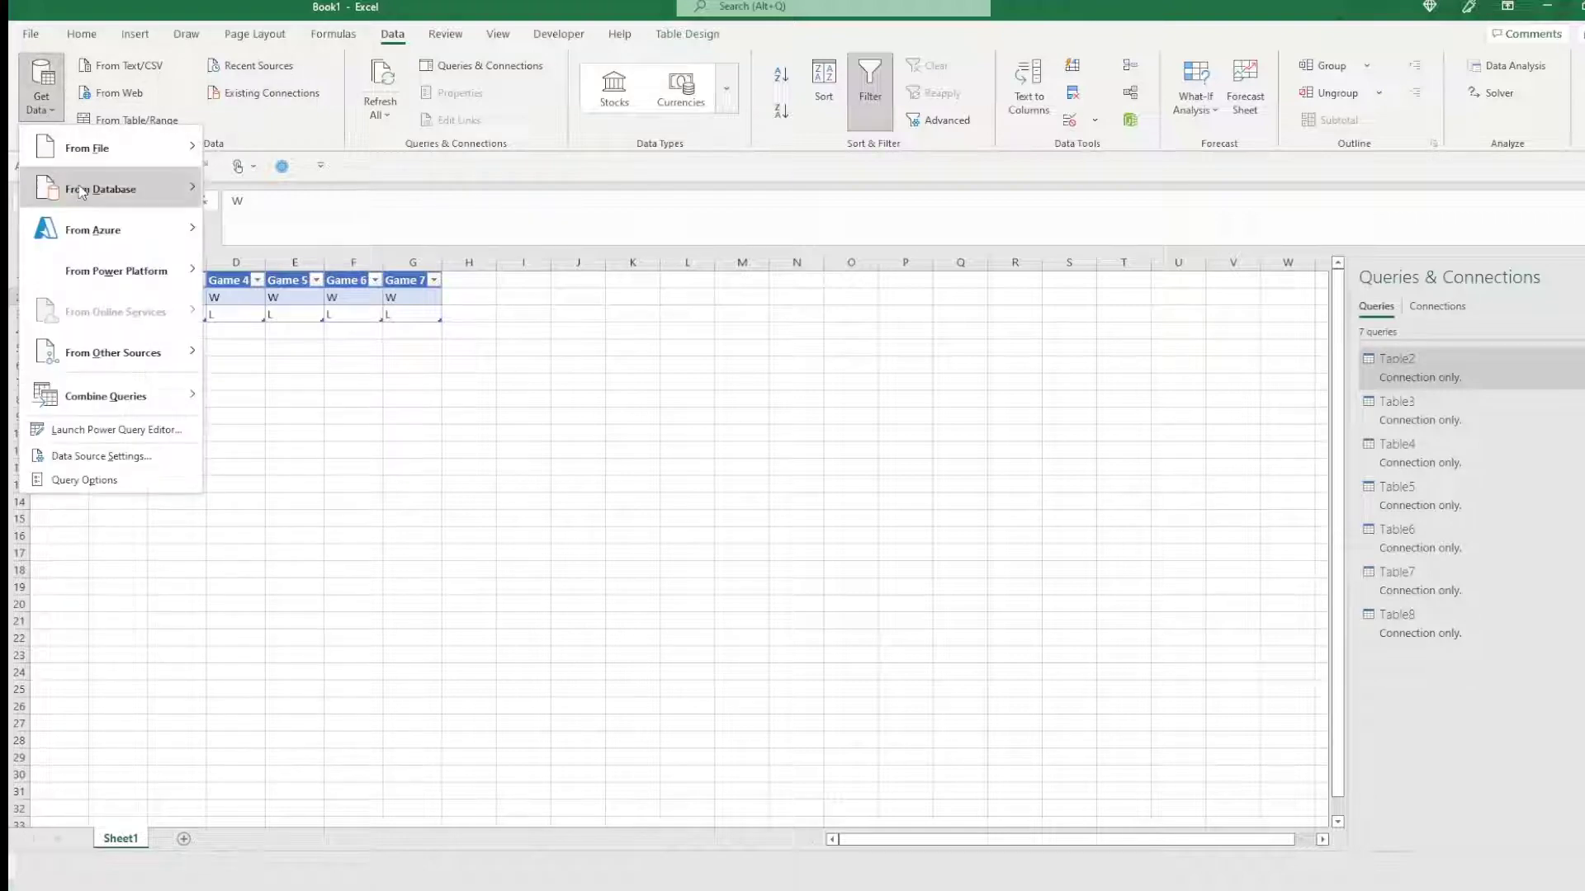
left_click(136, 431)
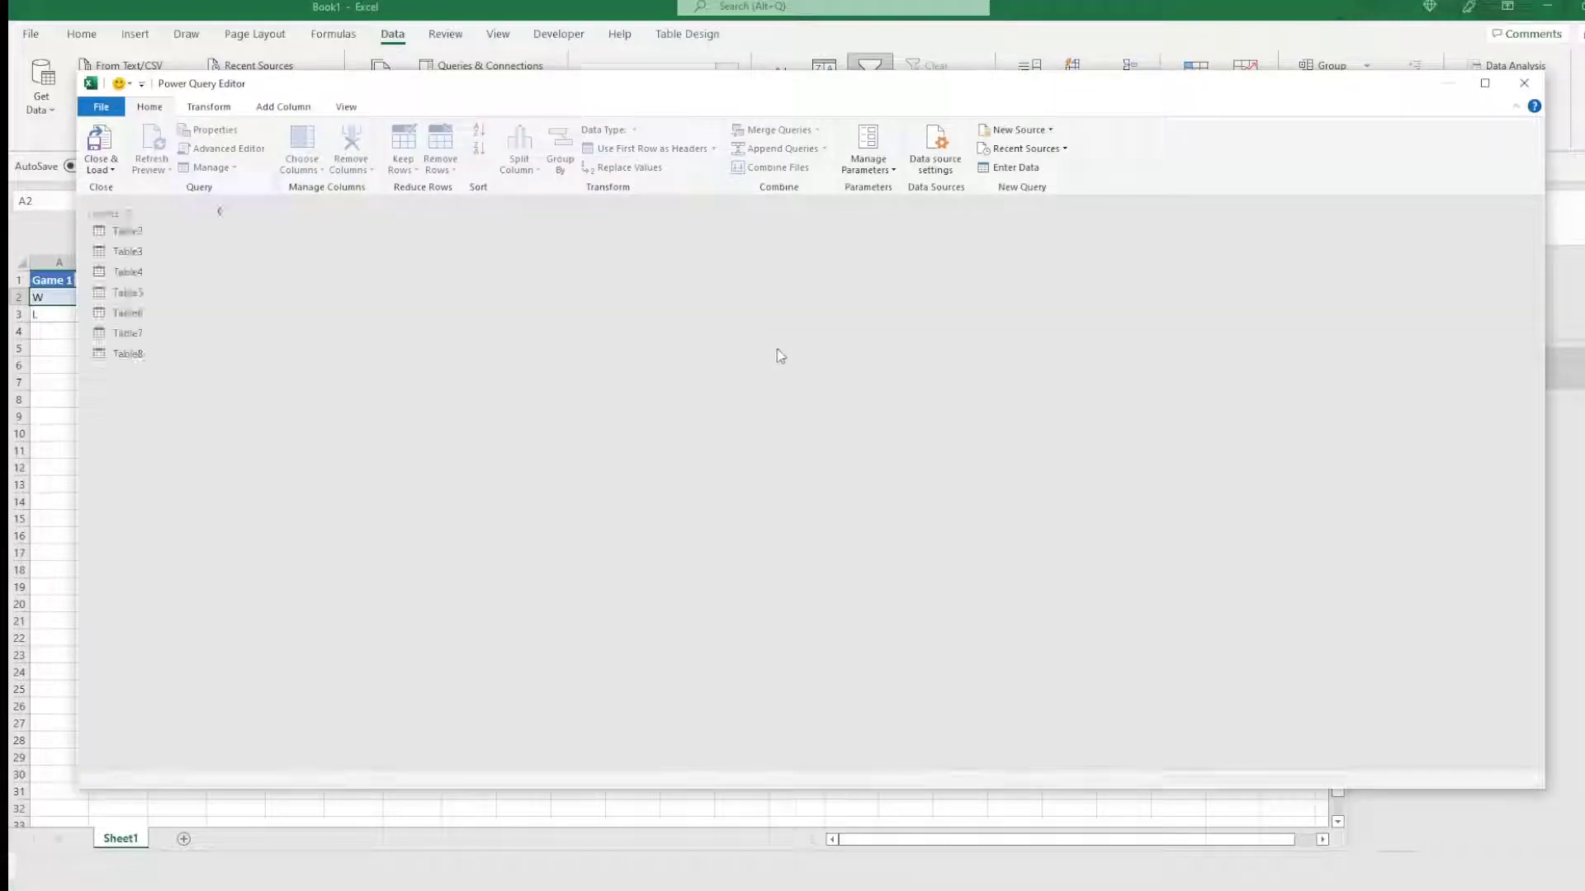
left_click(134, 232)
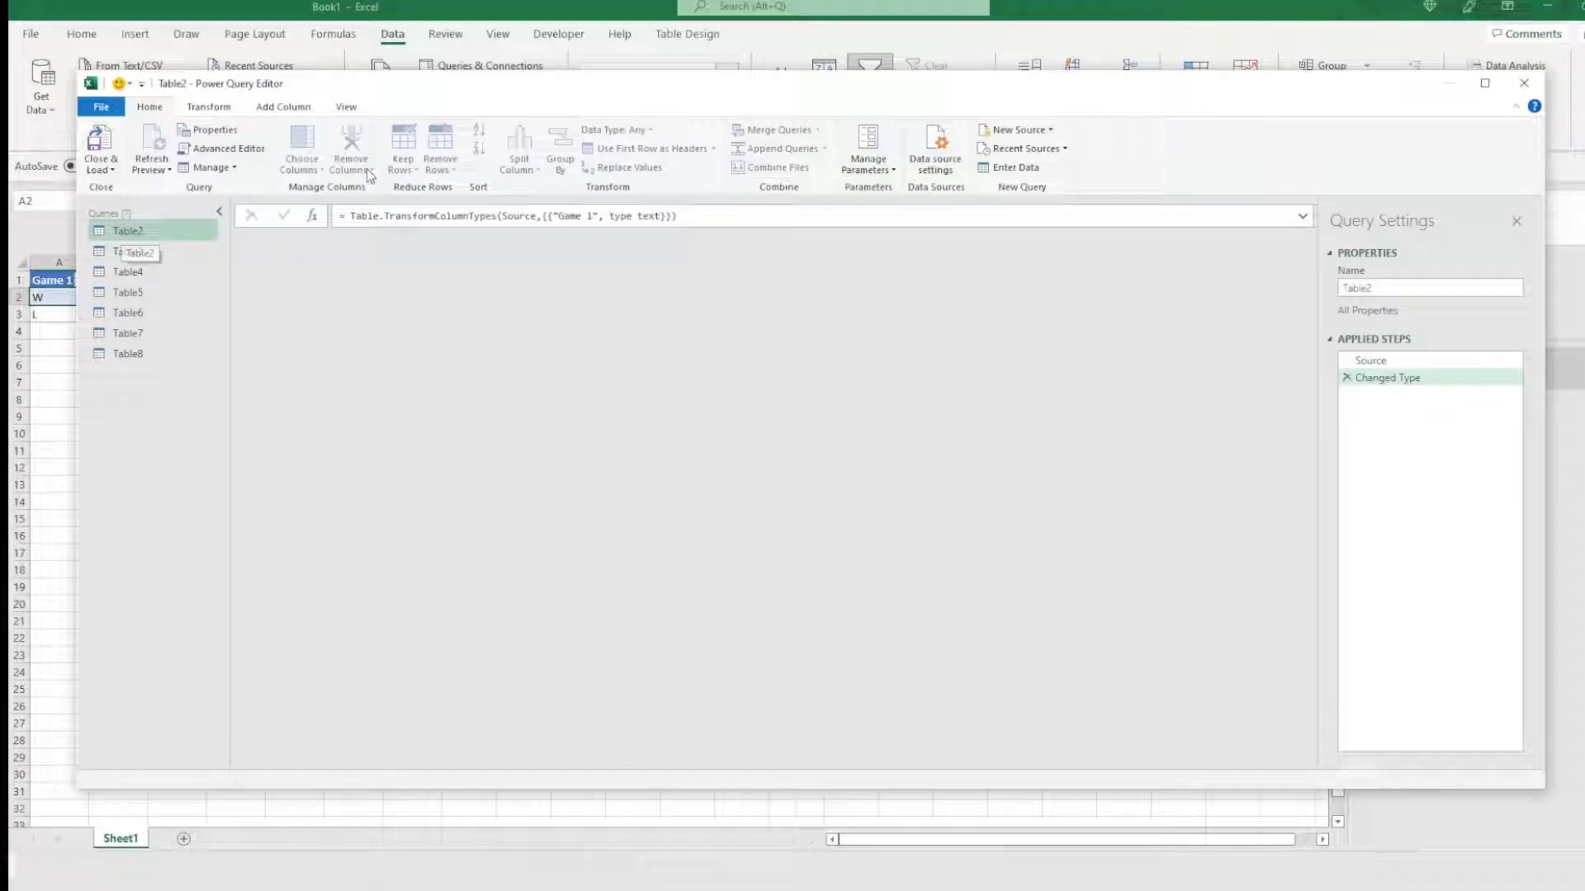
Add a Custom column with the formula 1 to the Table2 query
left_click(306, 109)
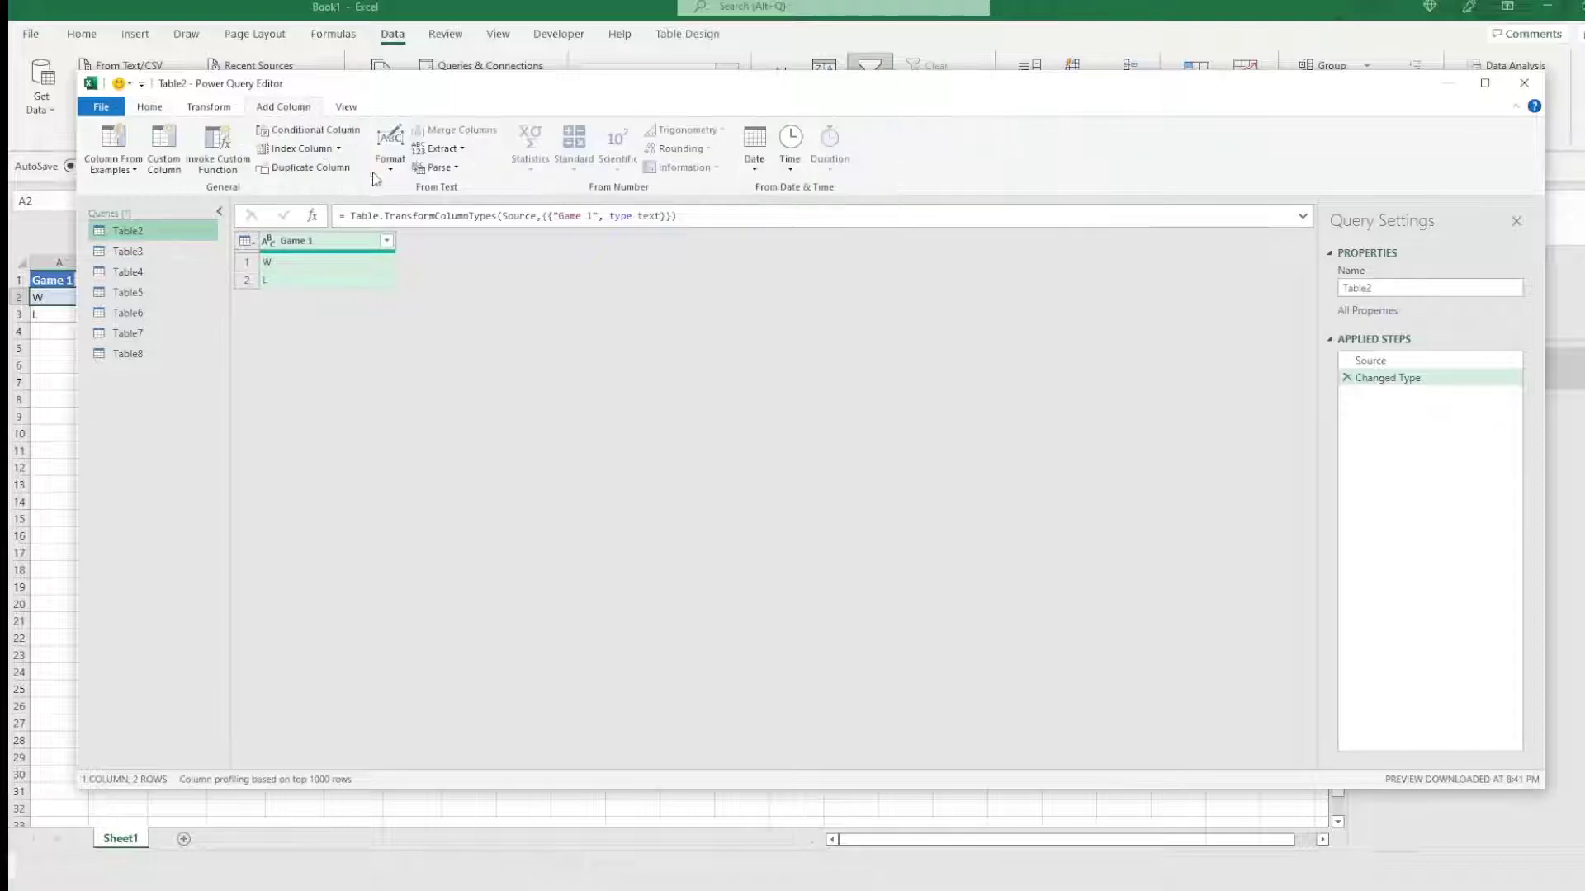
left_click(165, 163)
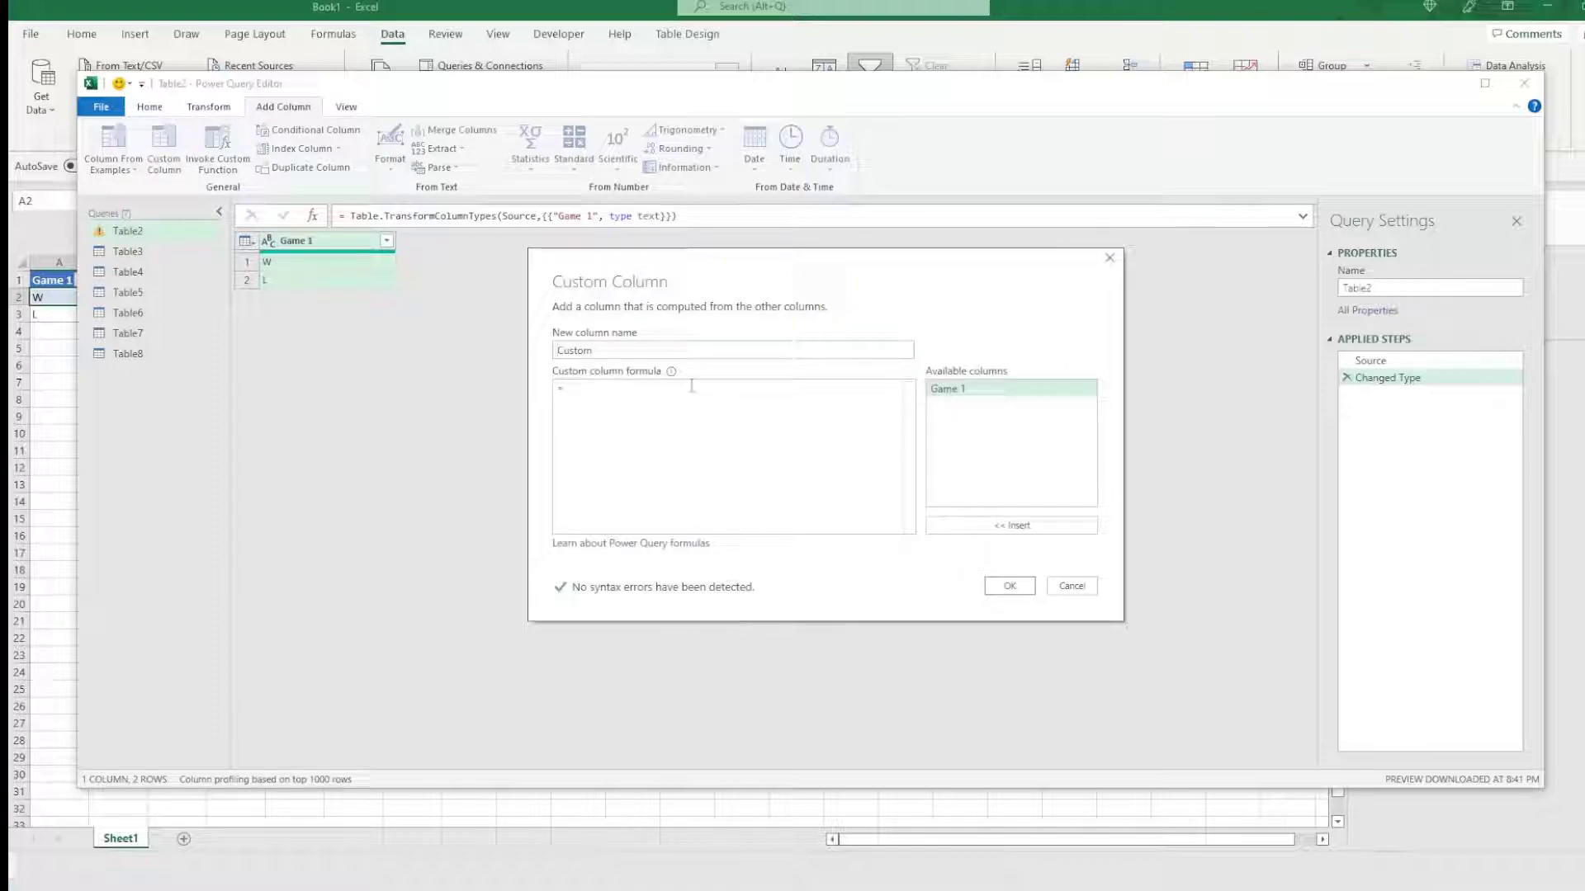
double_click(617, 348)
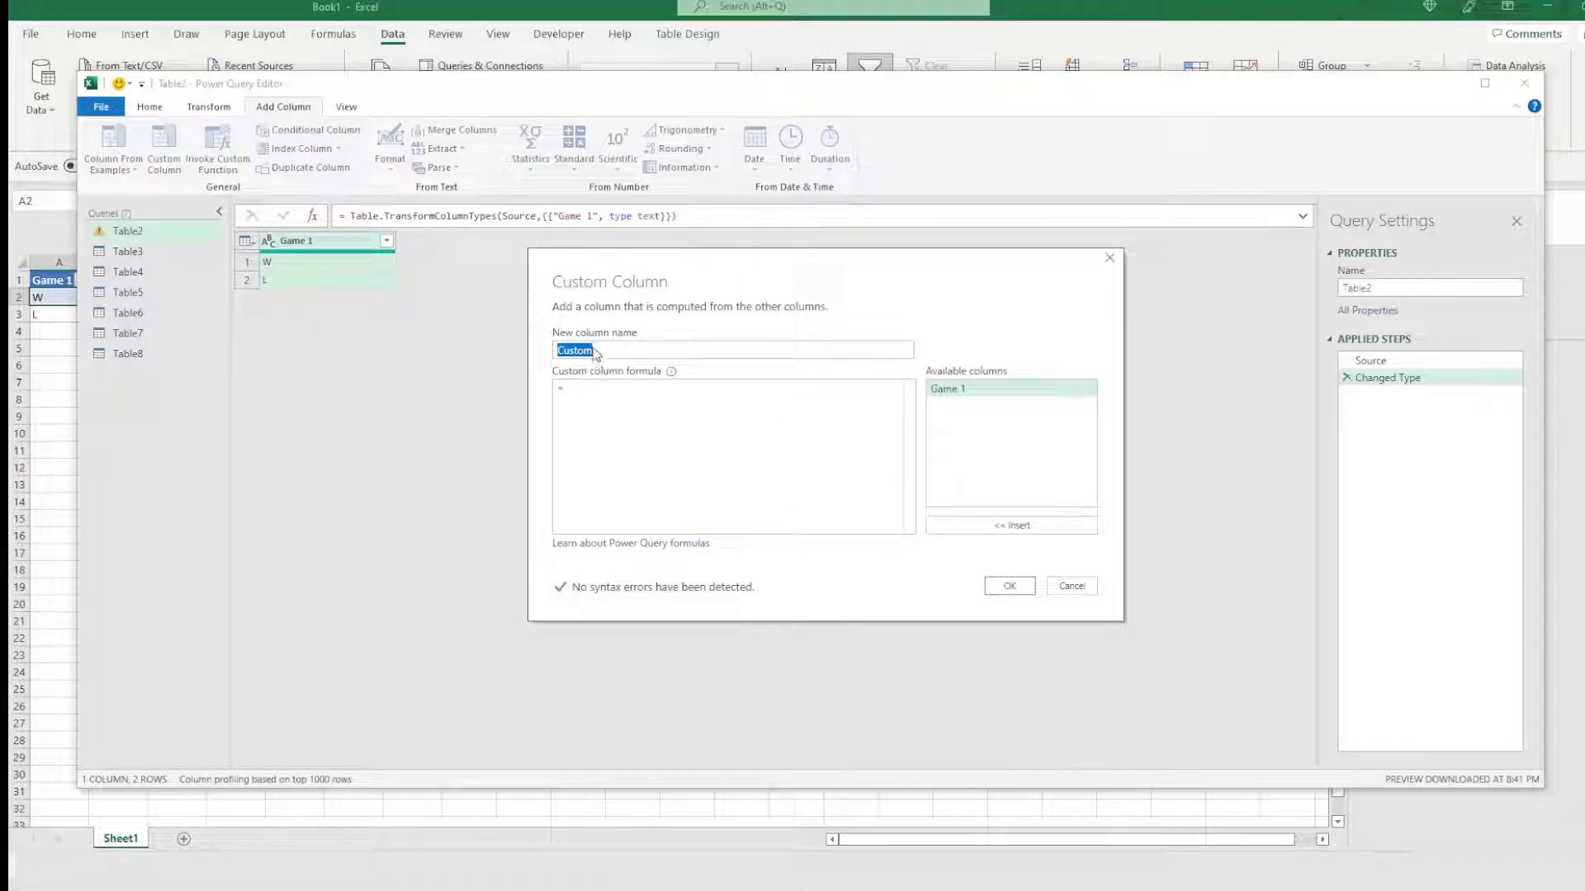
left_click(623, 404)
type("1")
left_click(1008, 586)
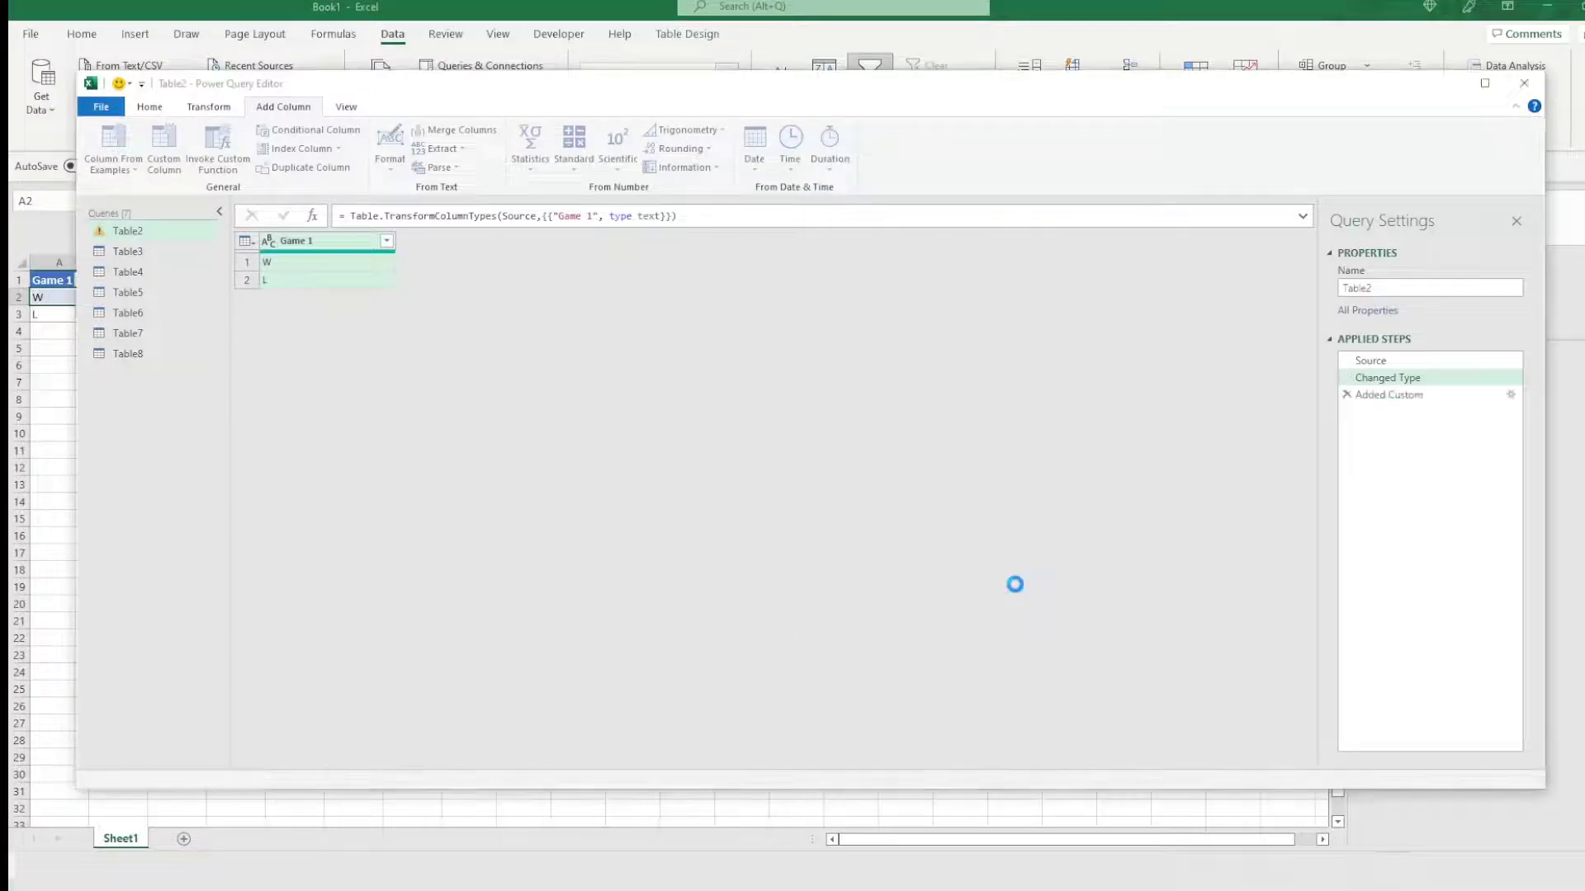
Add the same Custom column of 1s to the Table3 and Table4 queries
left_click(136, 252)
left_click(169, 153)
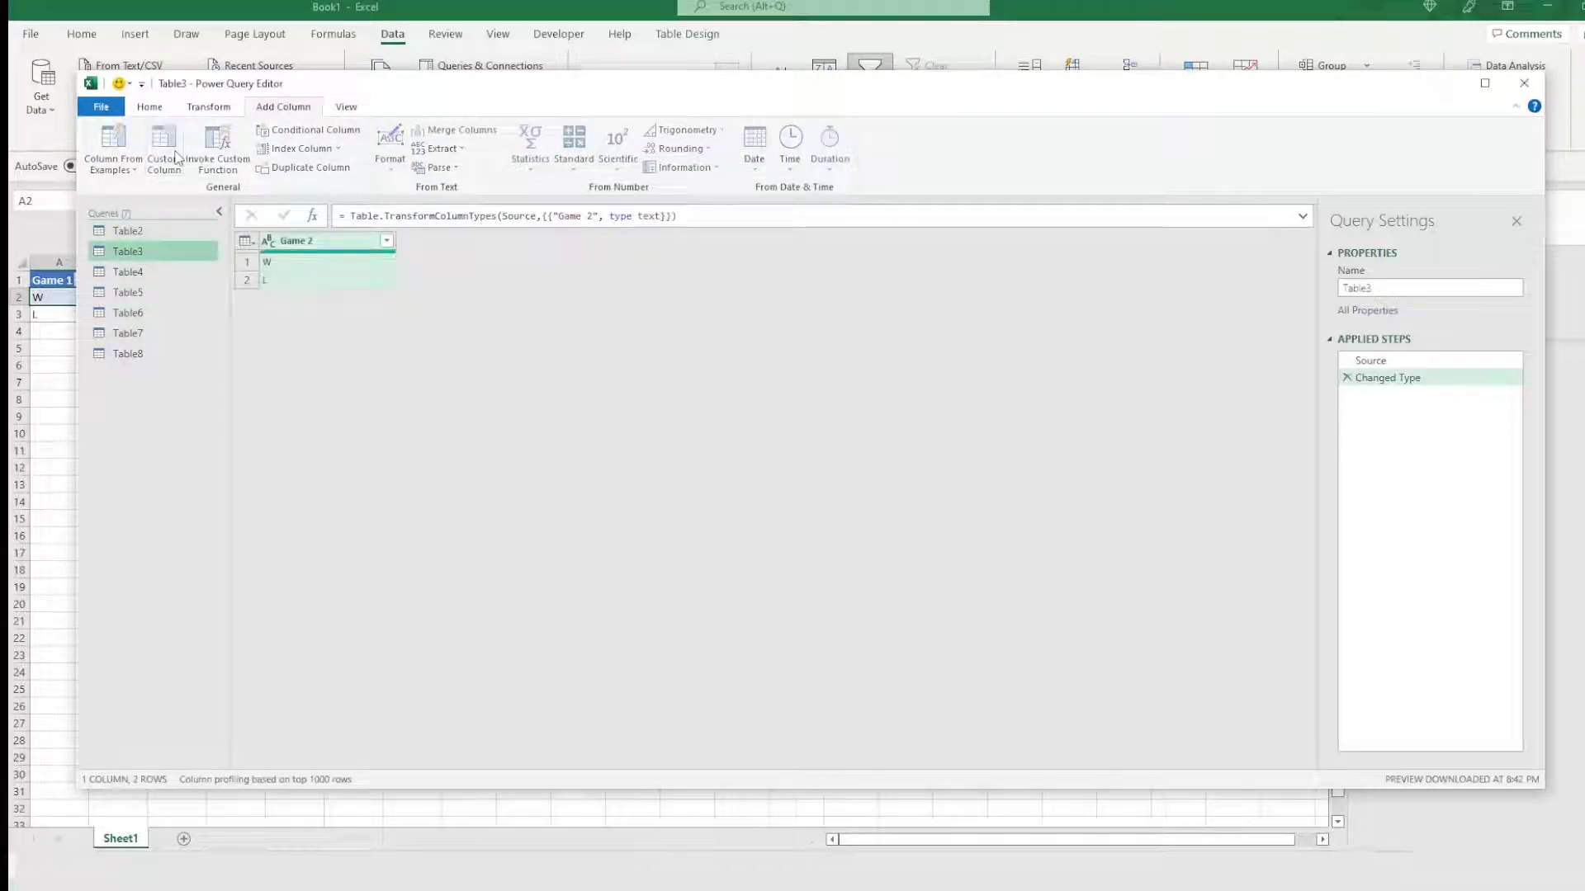
left_click(618, 410)
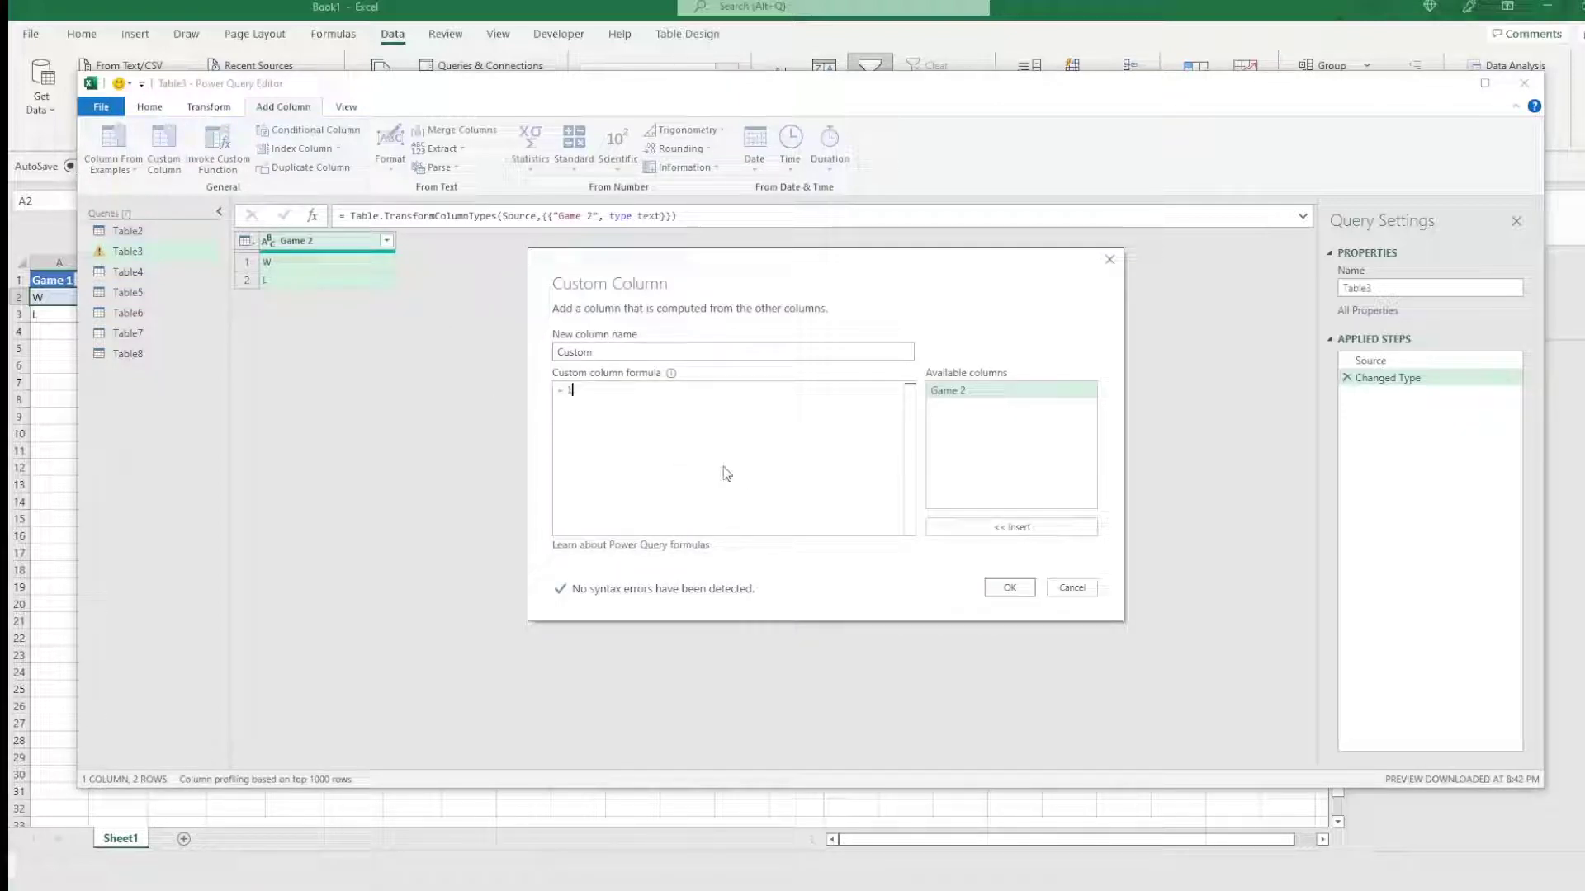
left_click(1009, 588)
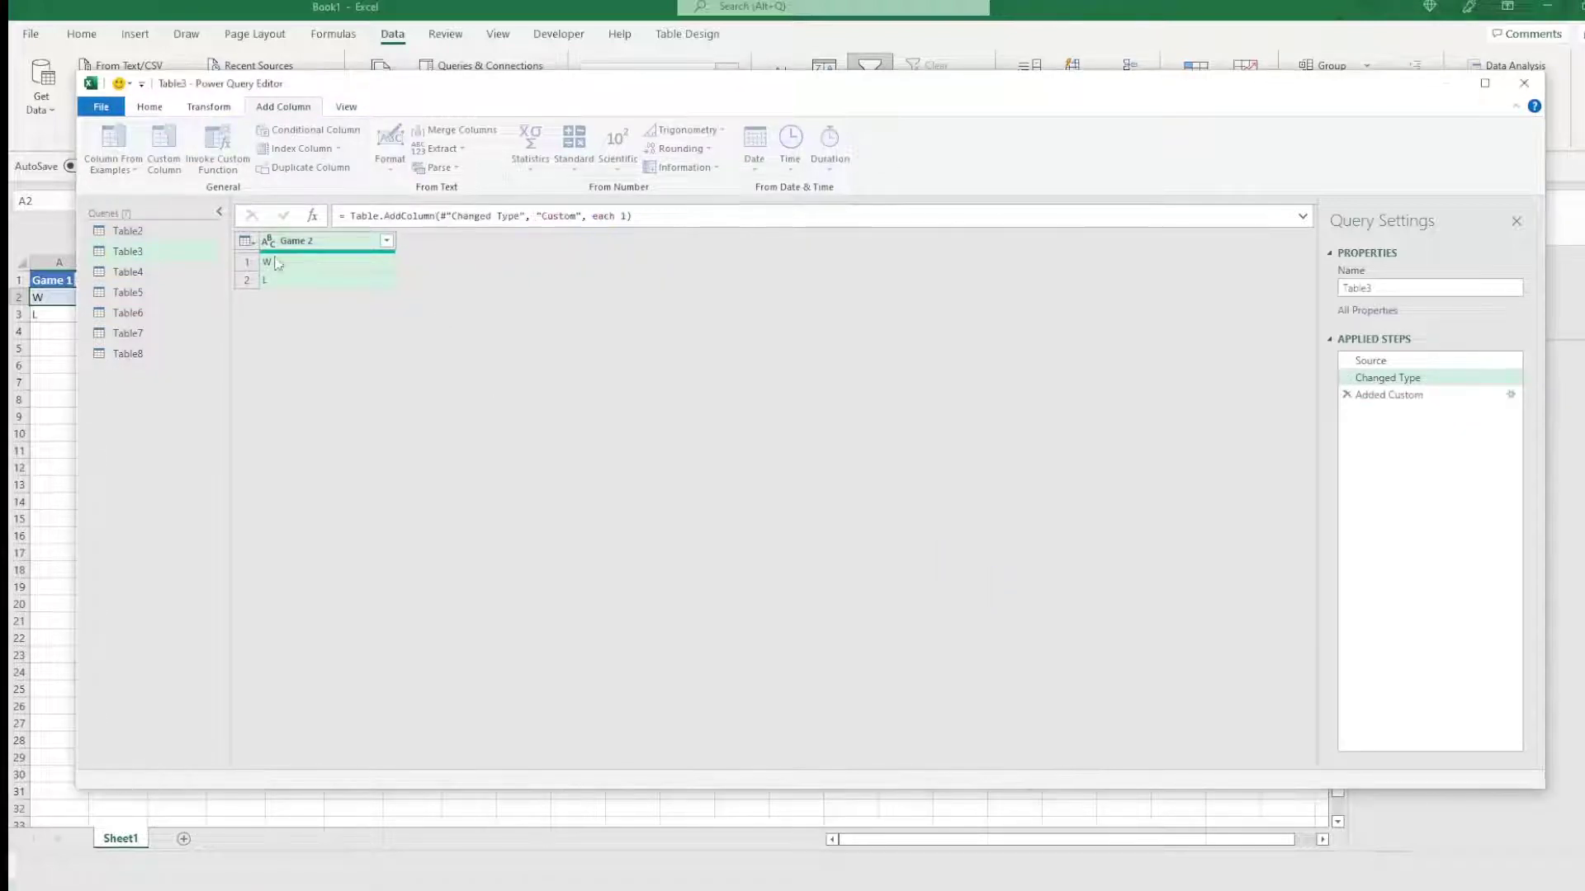
left_click(154, 274)
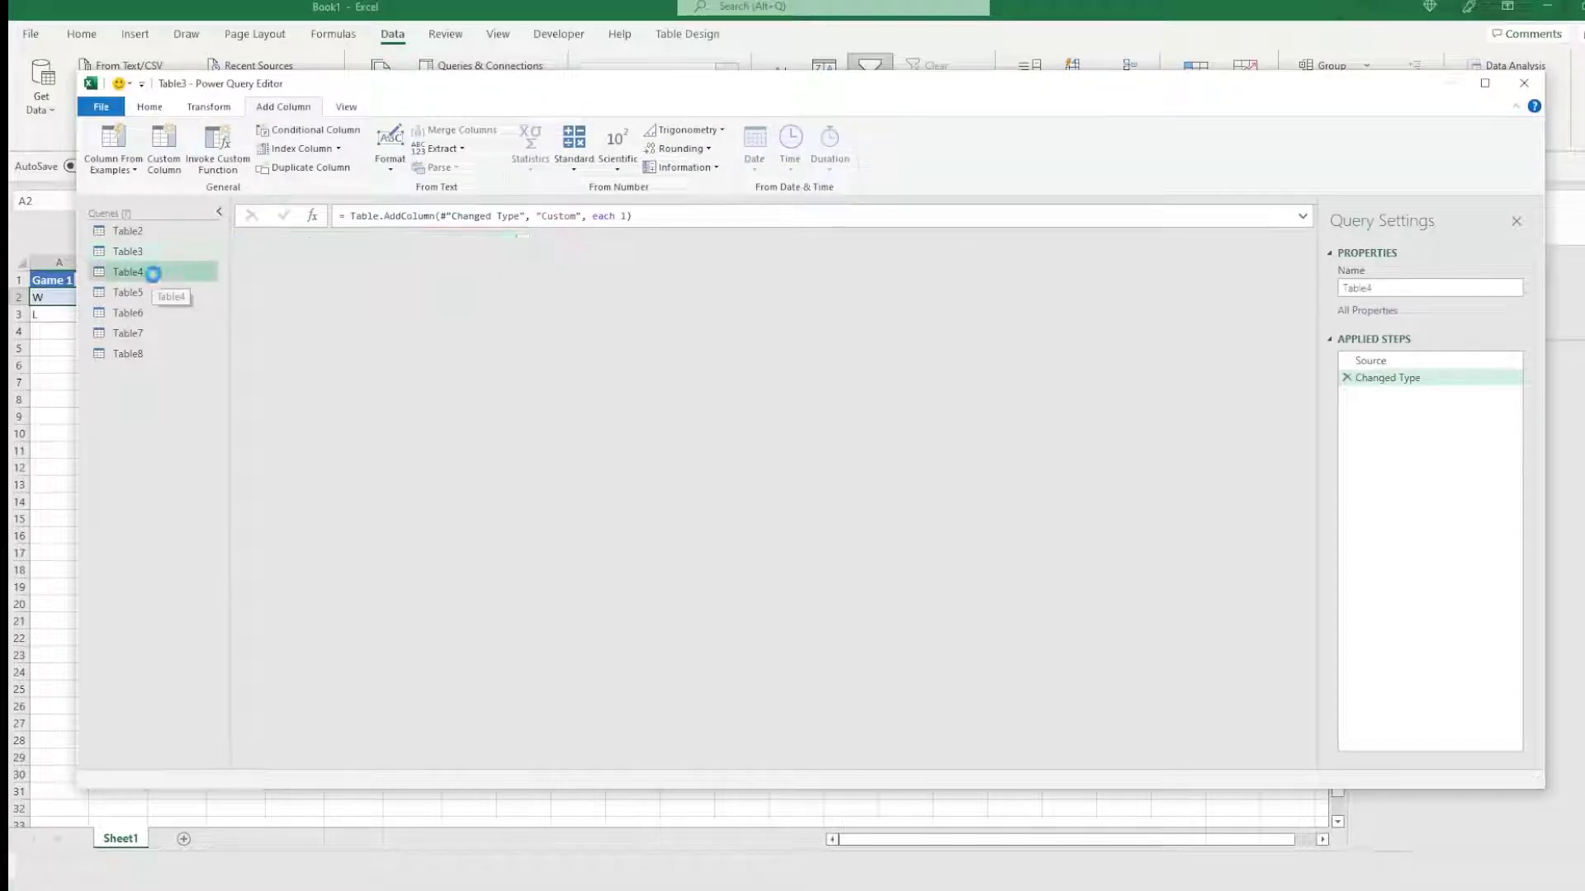
left_click(171, 154)
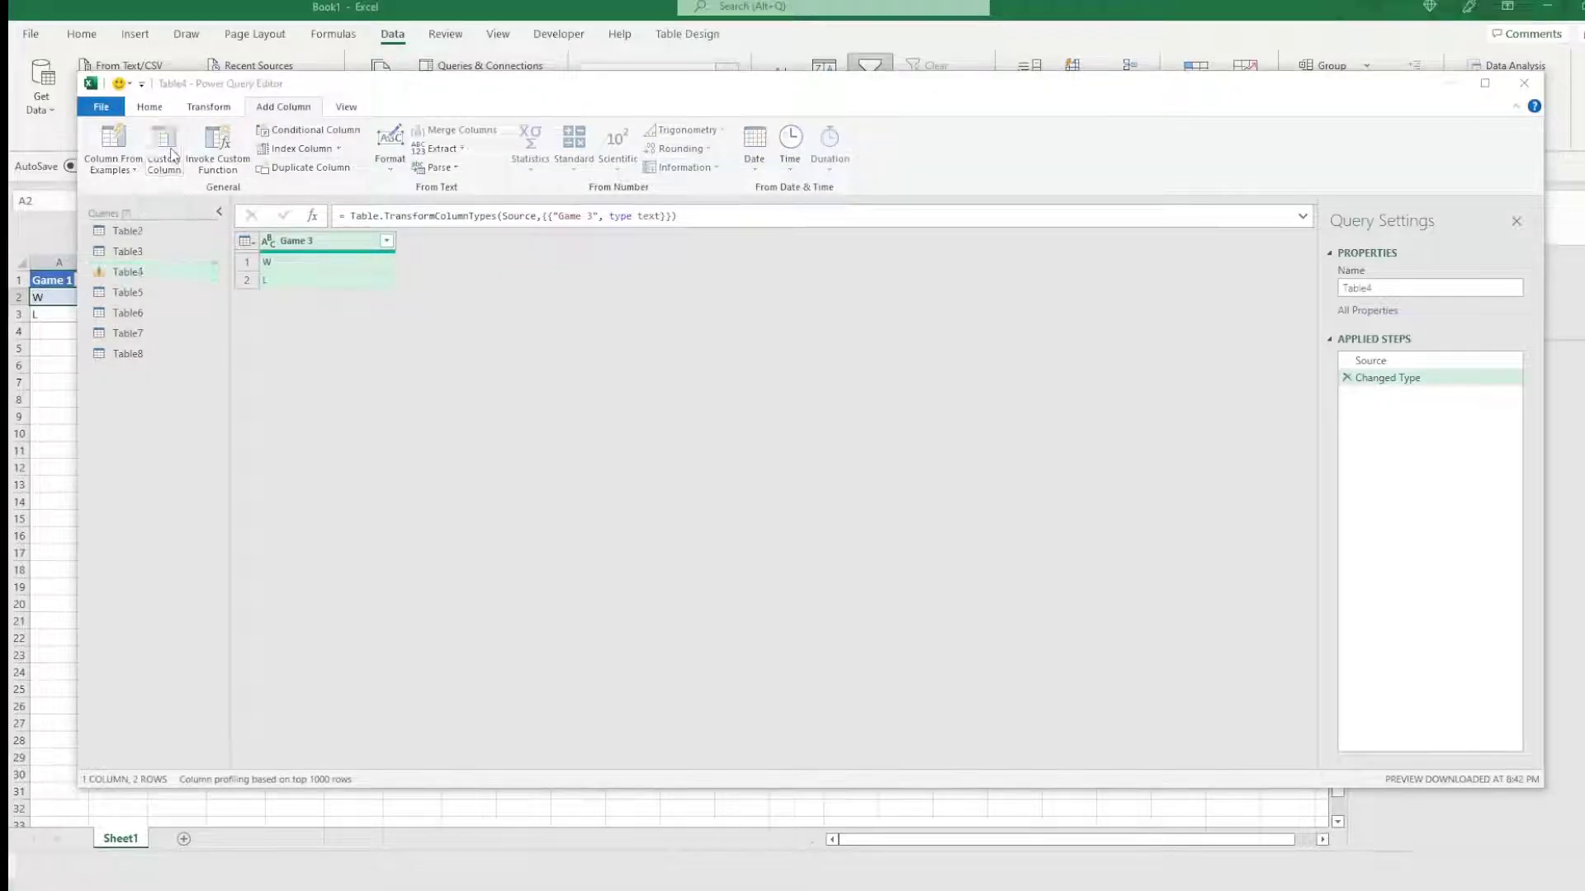
type("1")
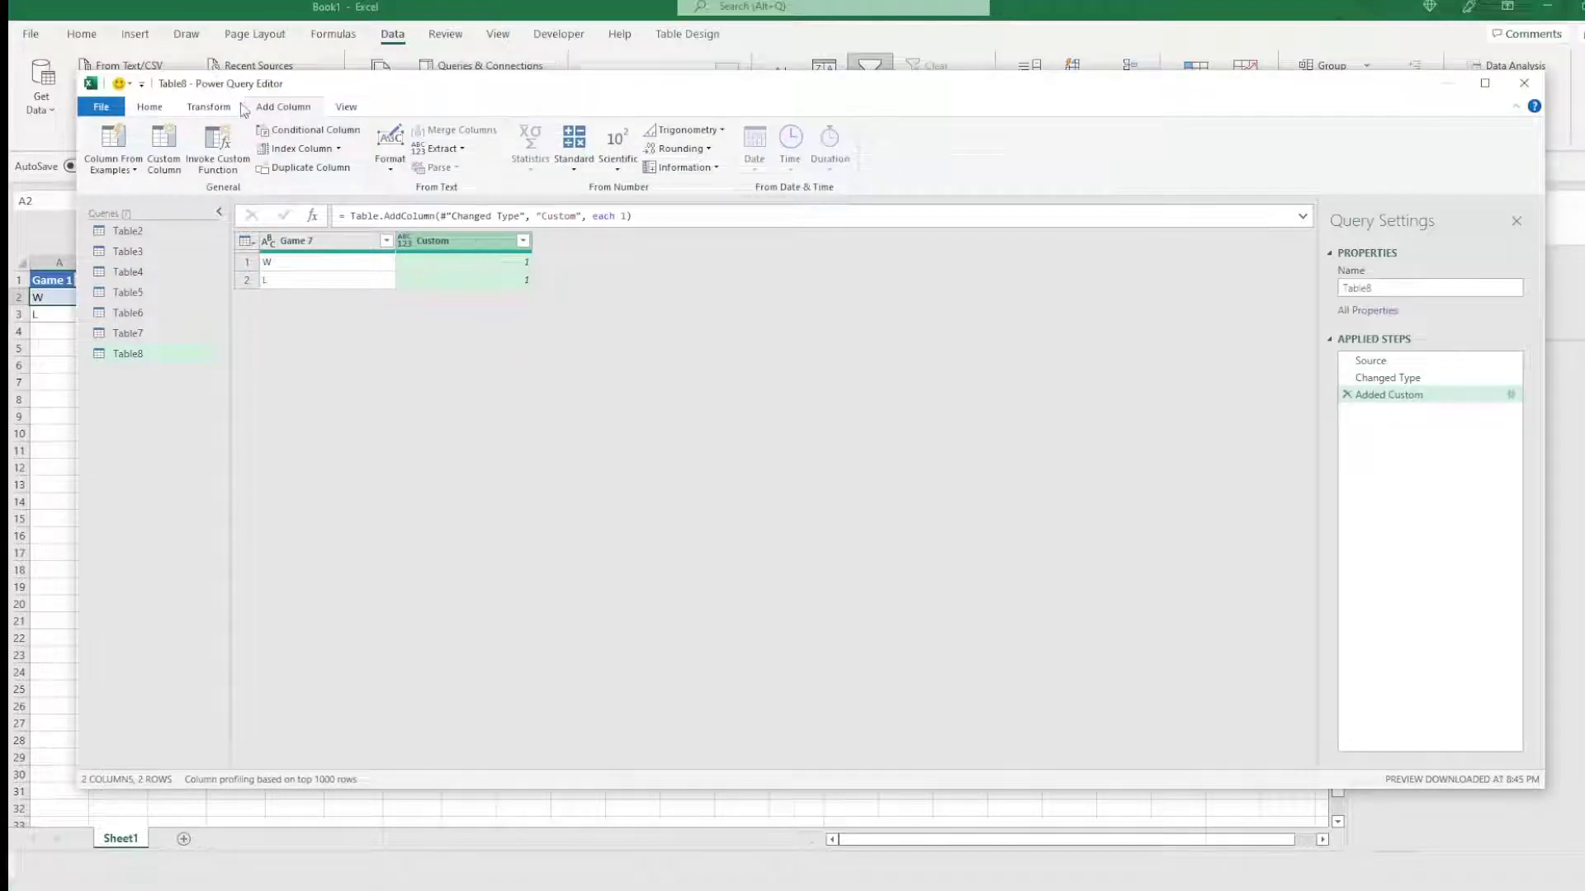
left_click(150, 108)
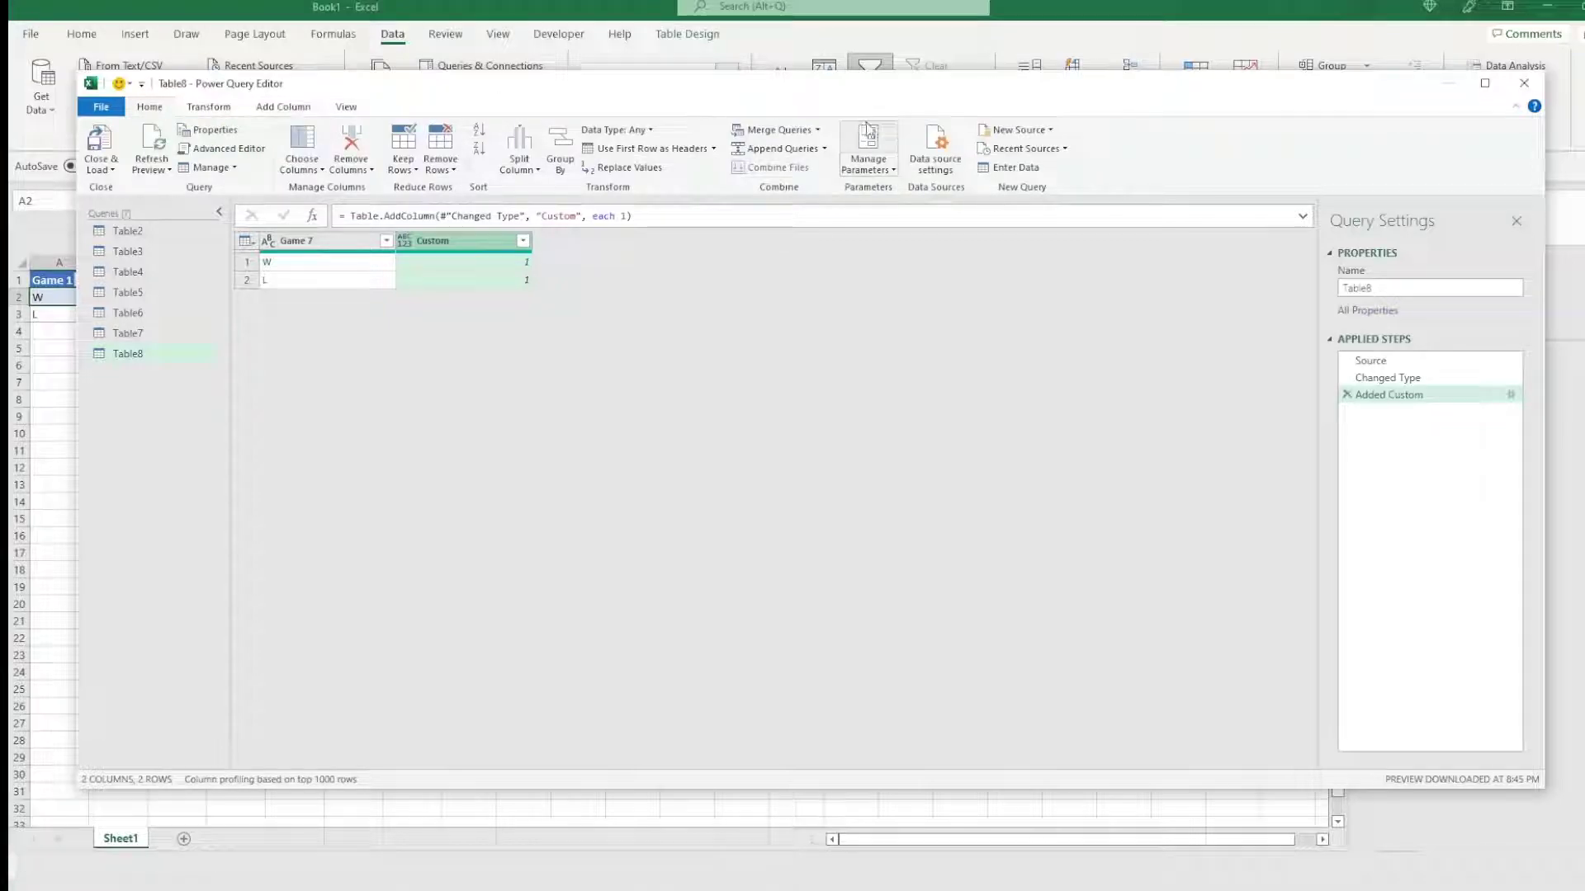
Merge Table2 with Table3 as a new query, matching Custom columns with a Full Outer join
left_click(132, 231)
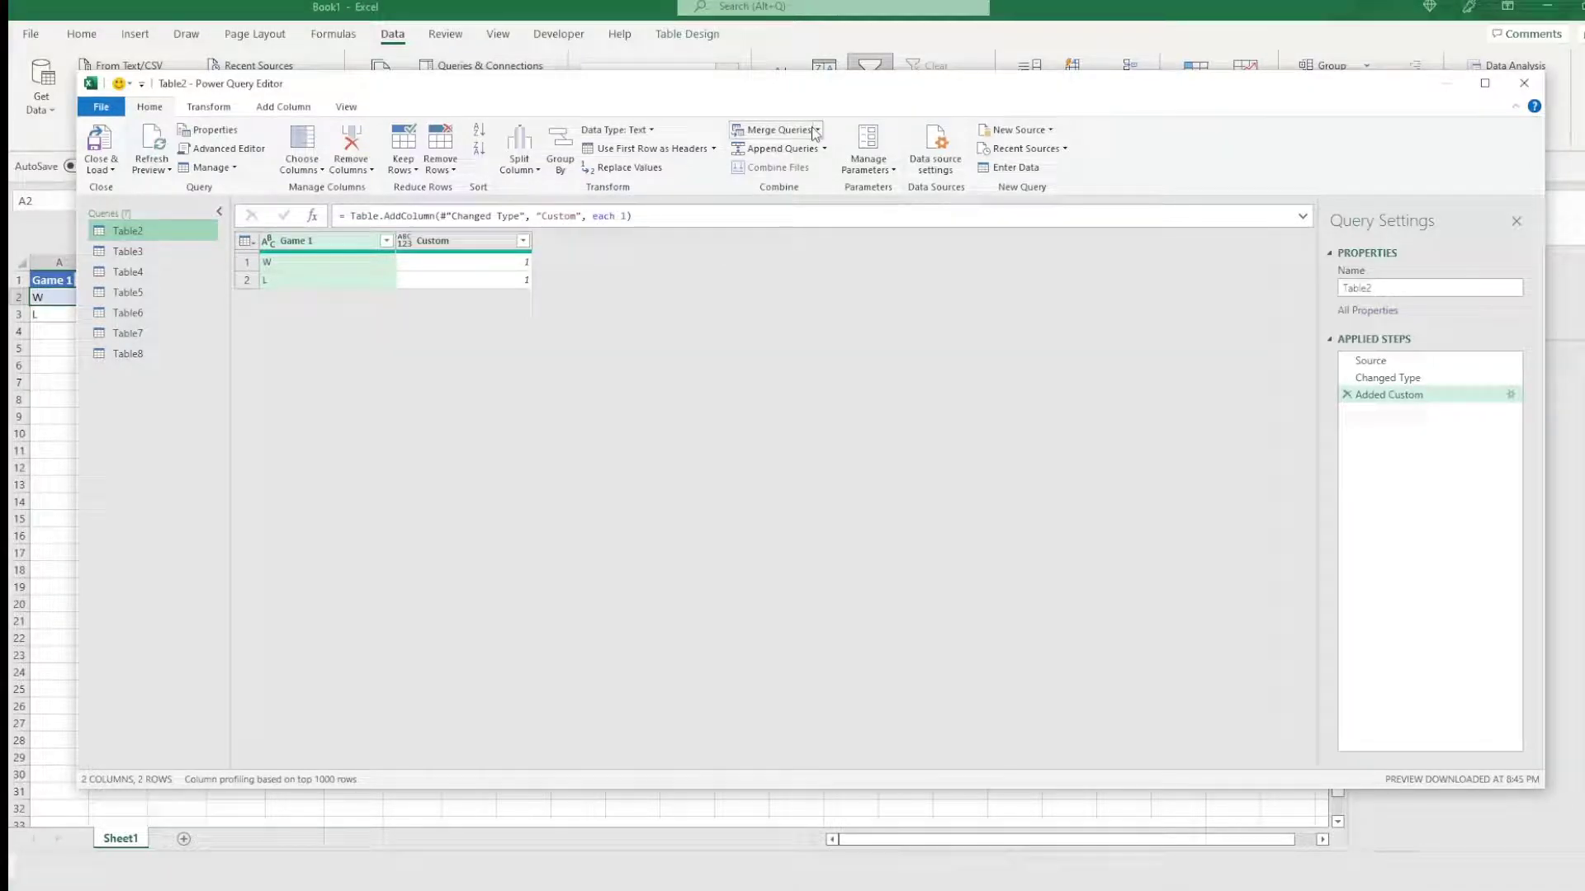
left_click(817, 130)
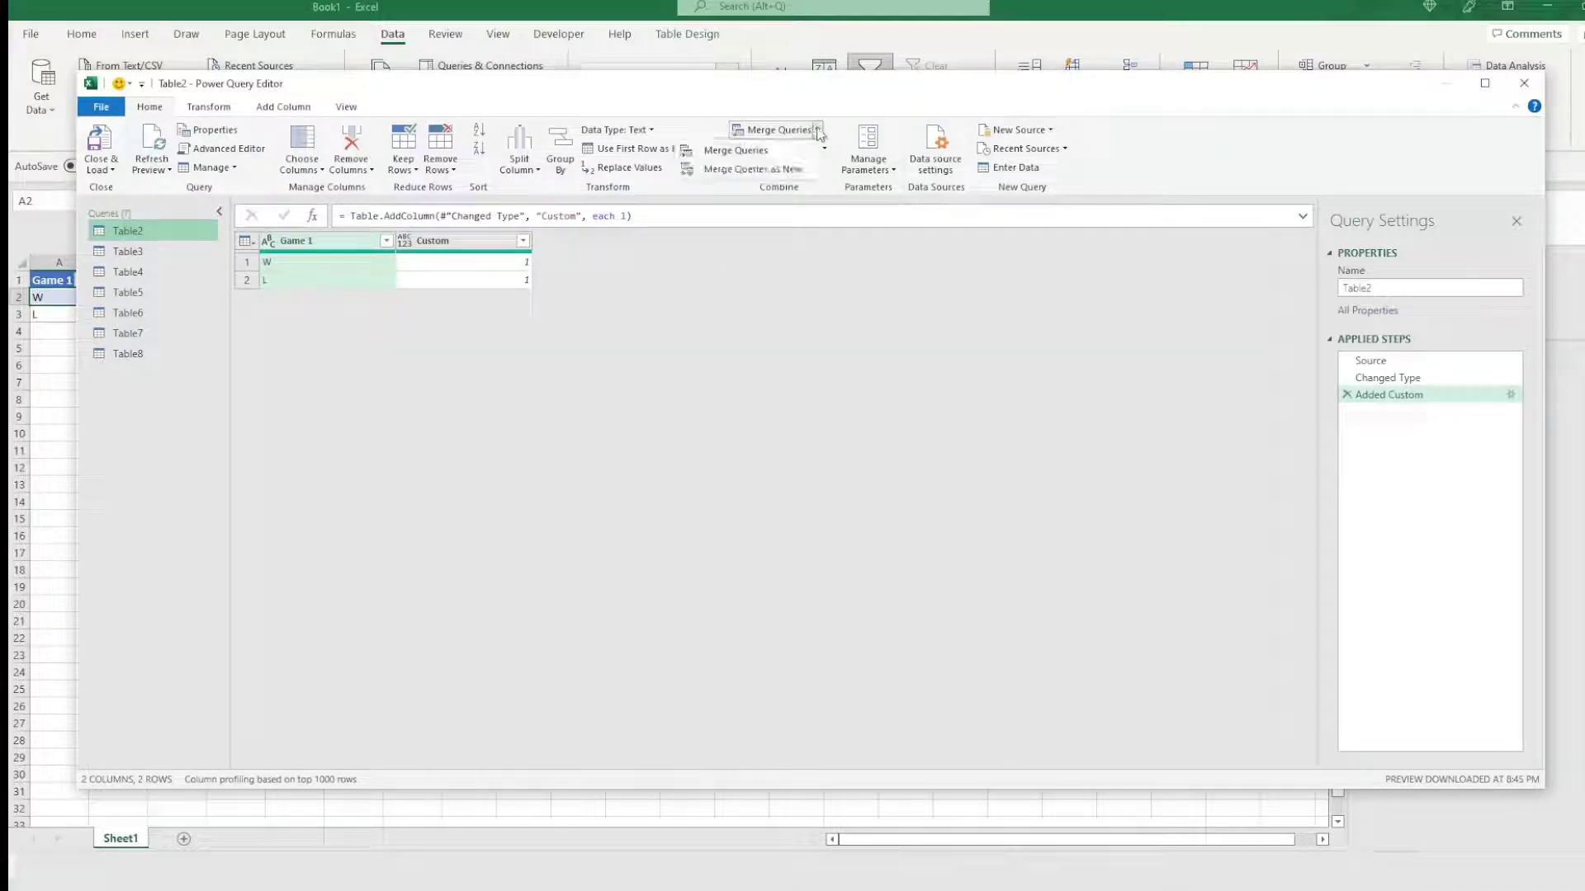
left_click(806, 170)
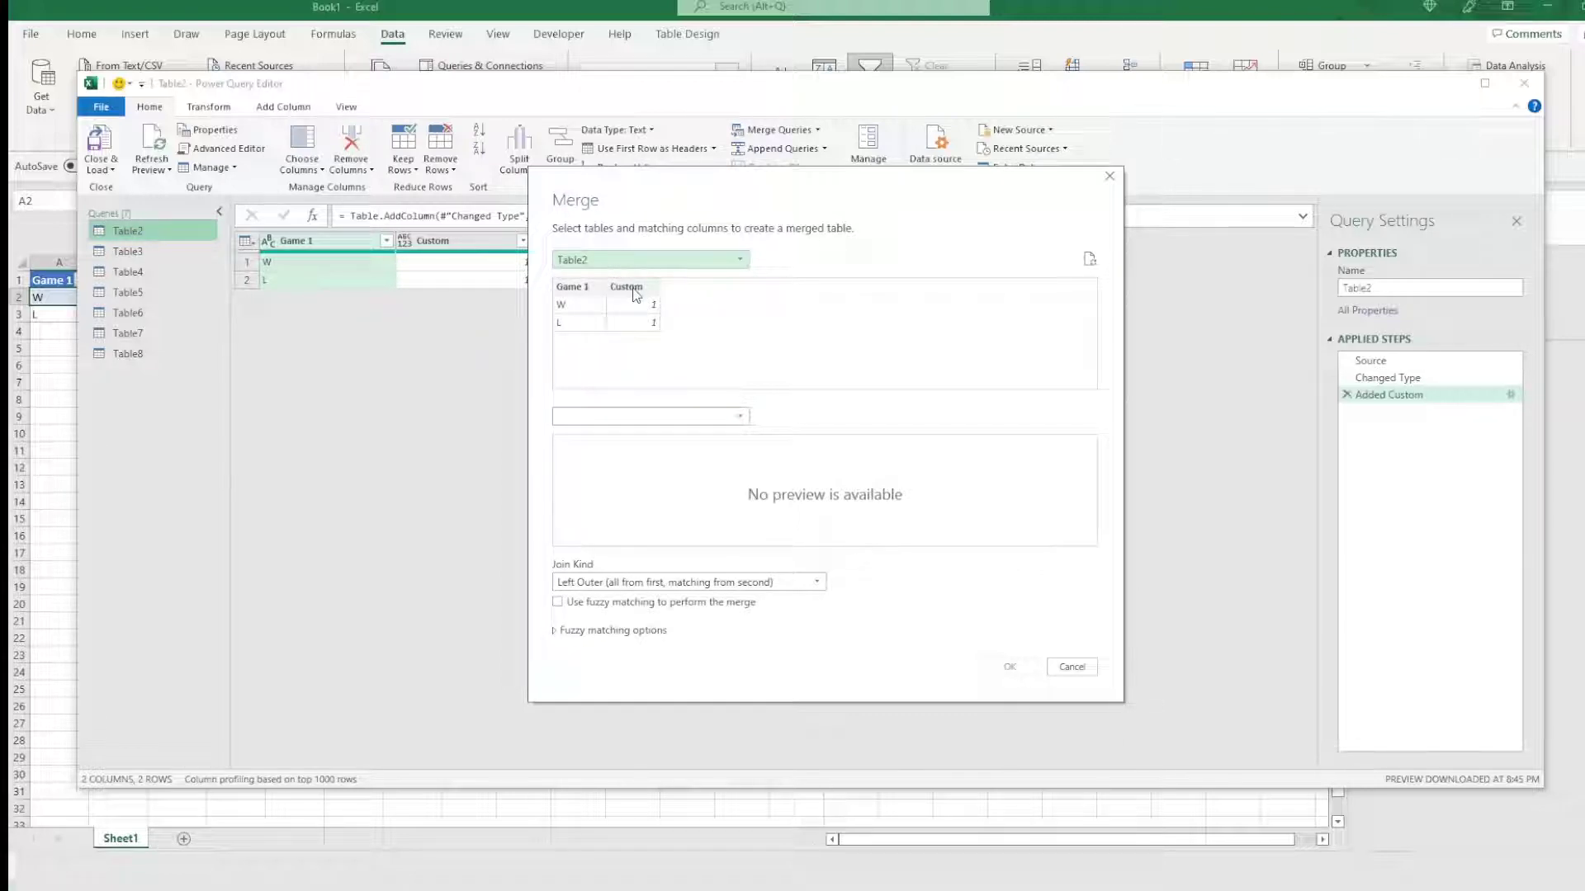
left_click(634, 289)
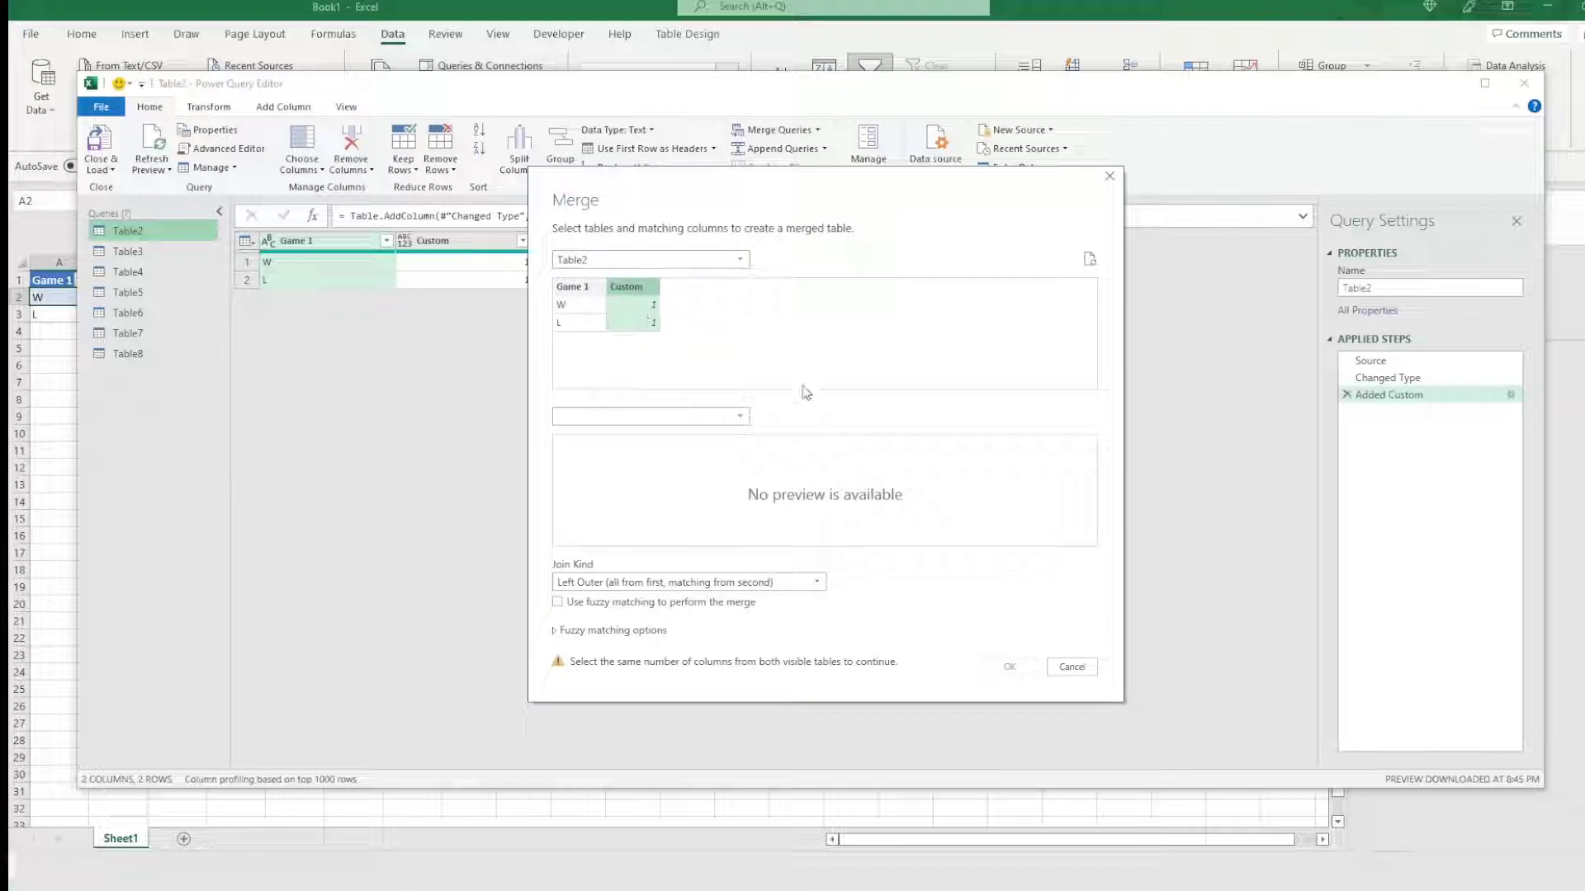
left_click(621, 418)
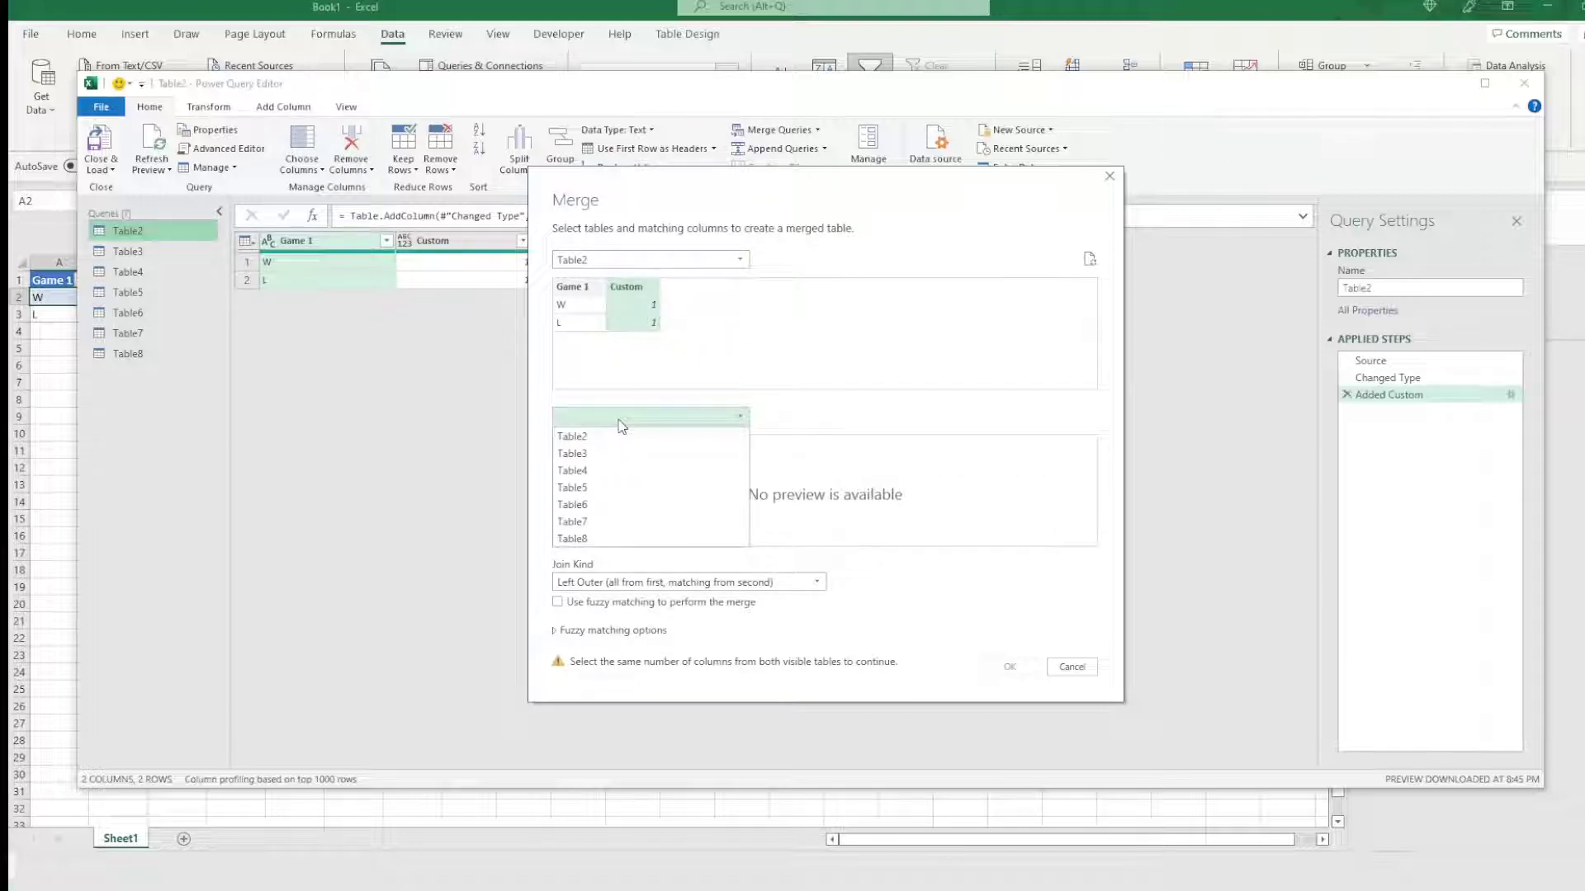
left_click(614, 455)
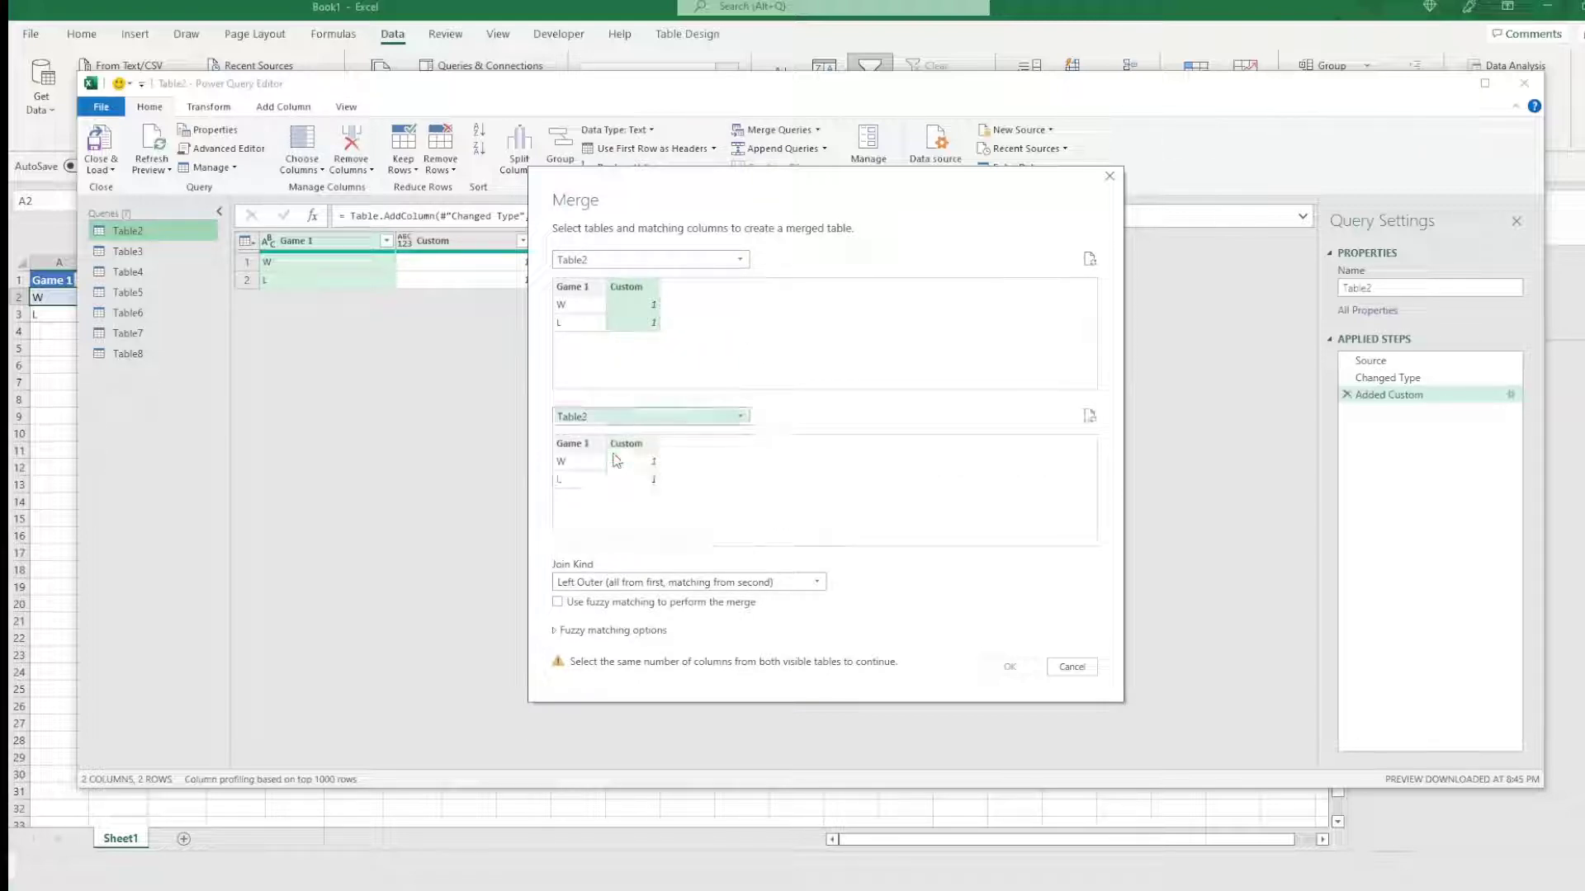
left_click(649, 476)
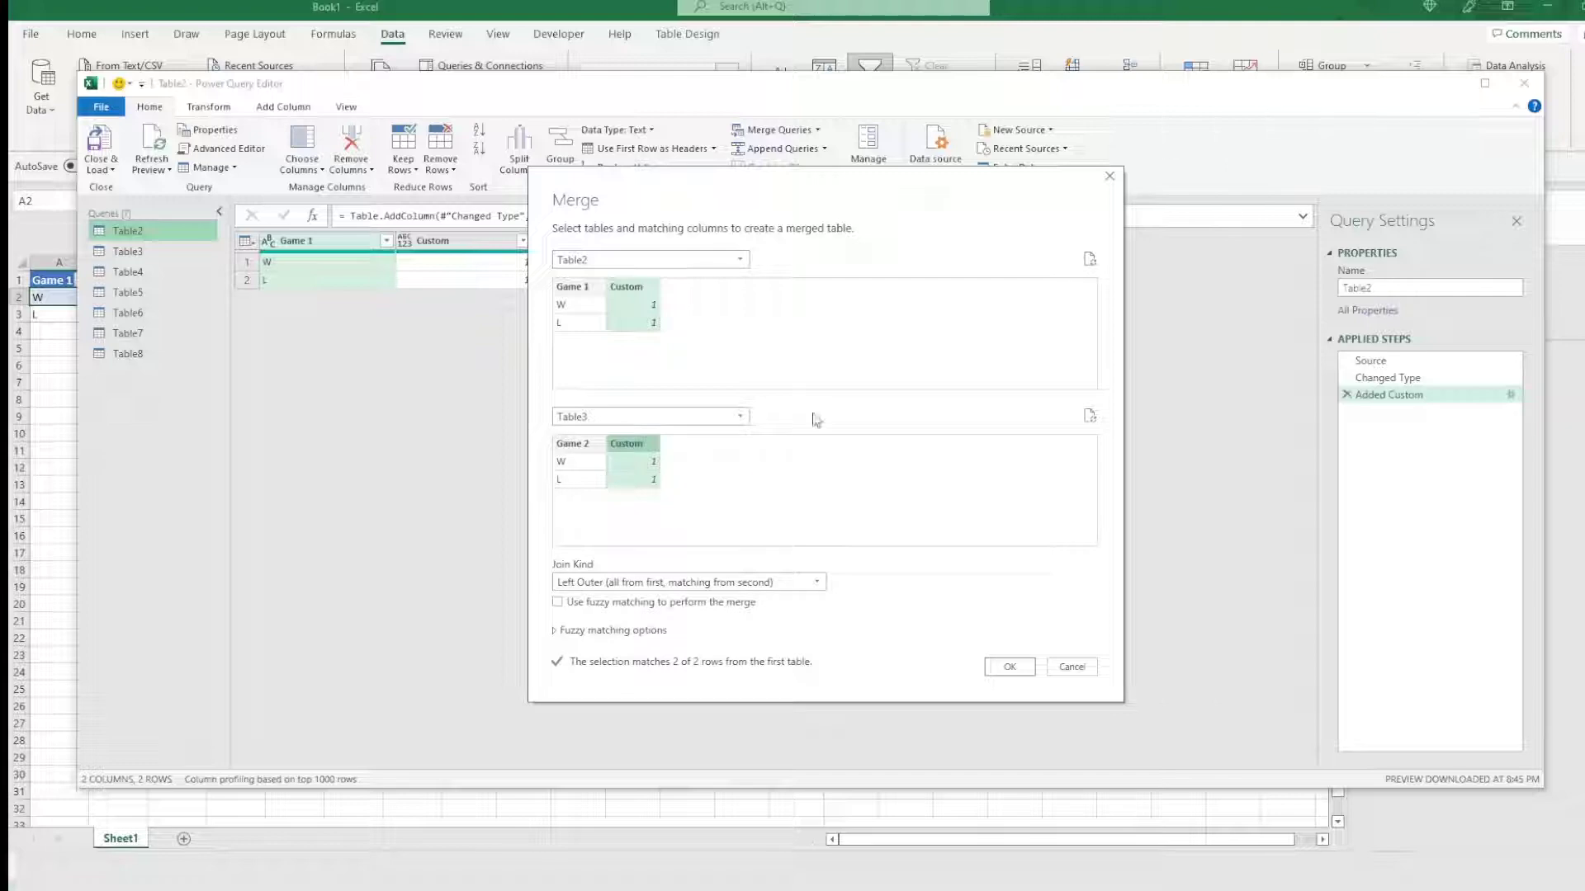
left_click(591, 583)
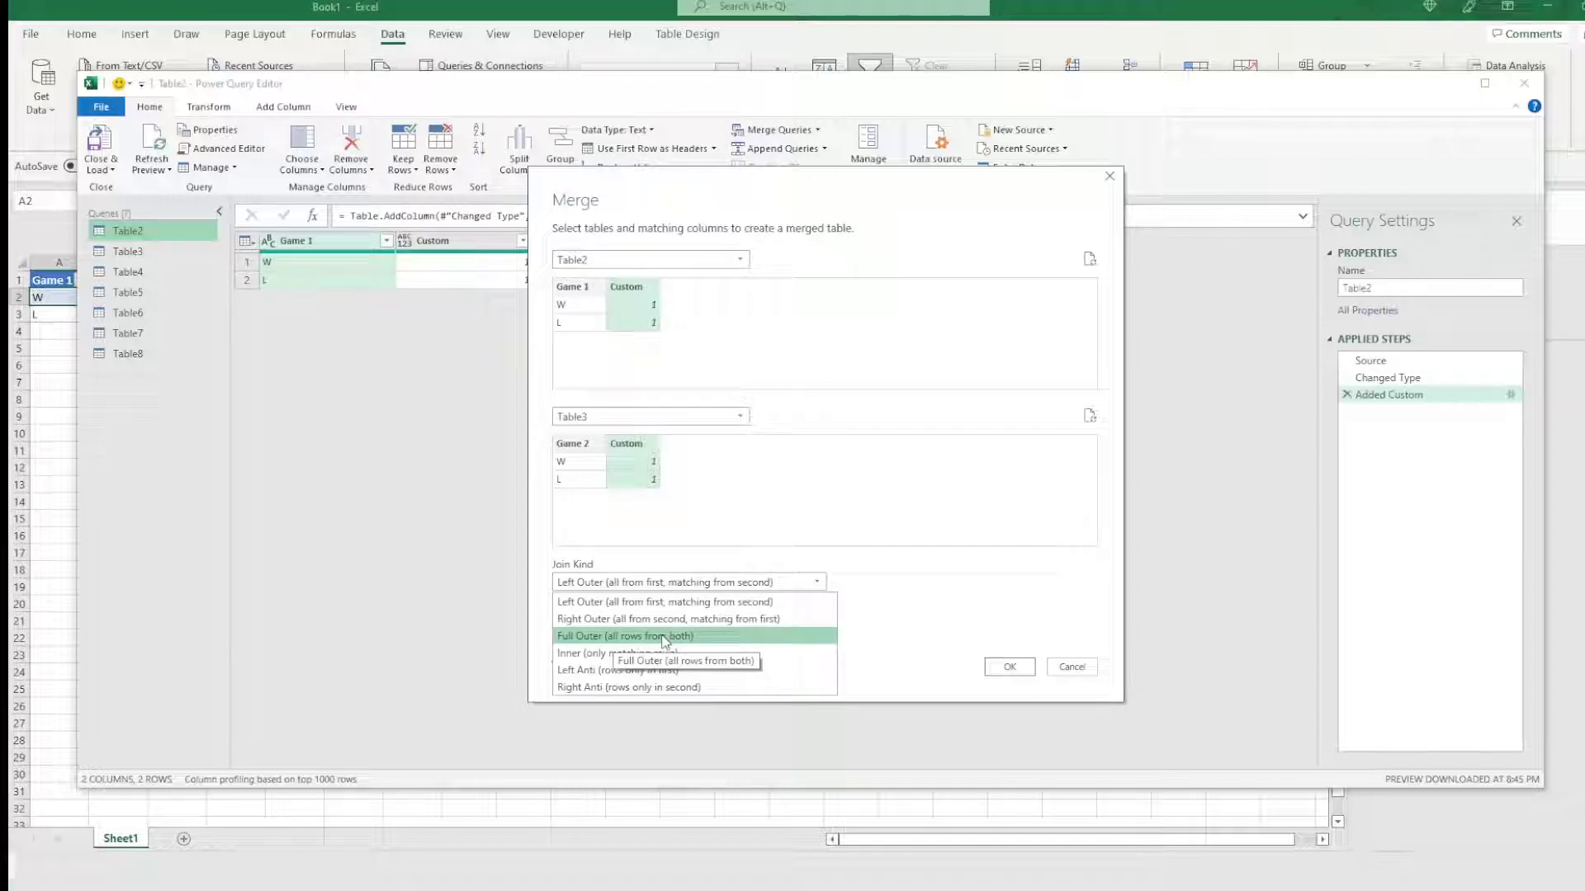
left_click(707, 635)
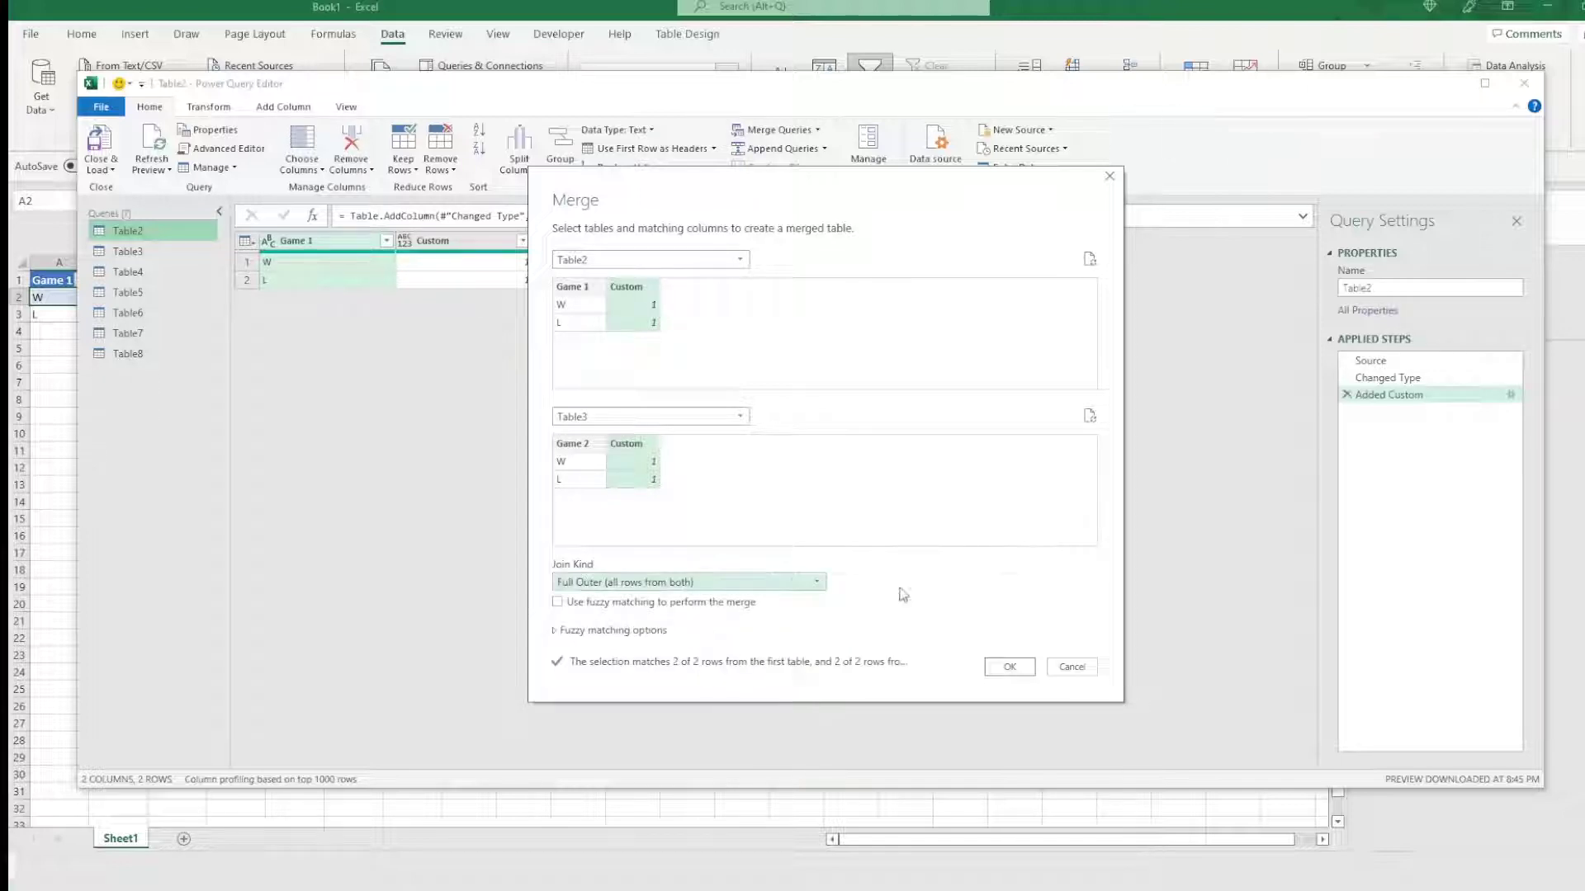
left_click(1012, 673)
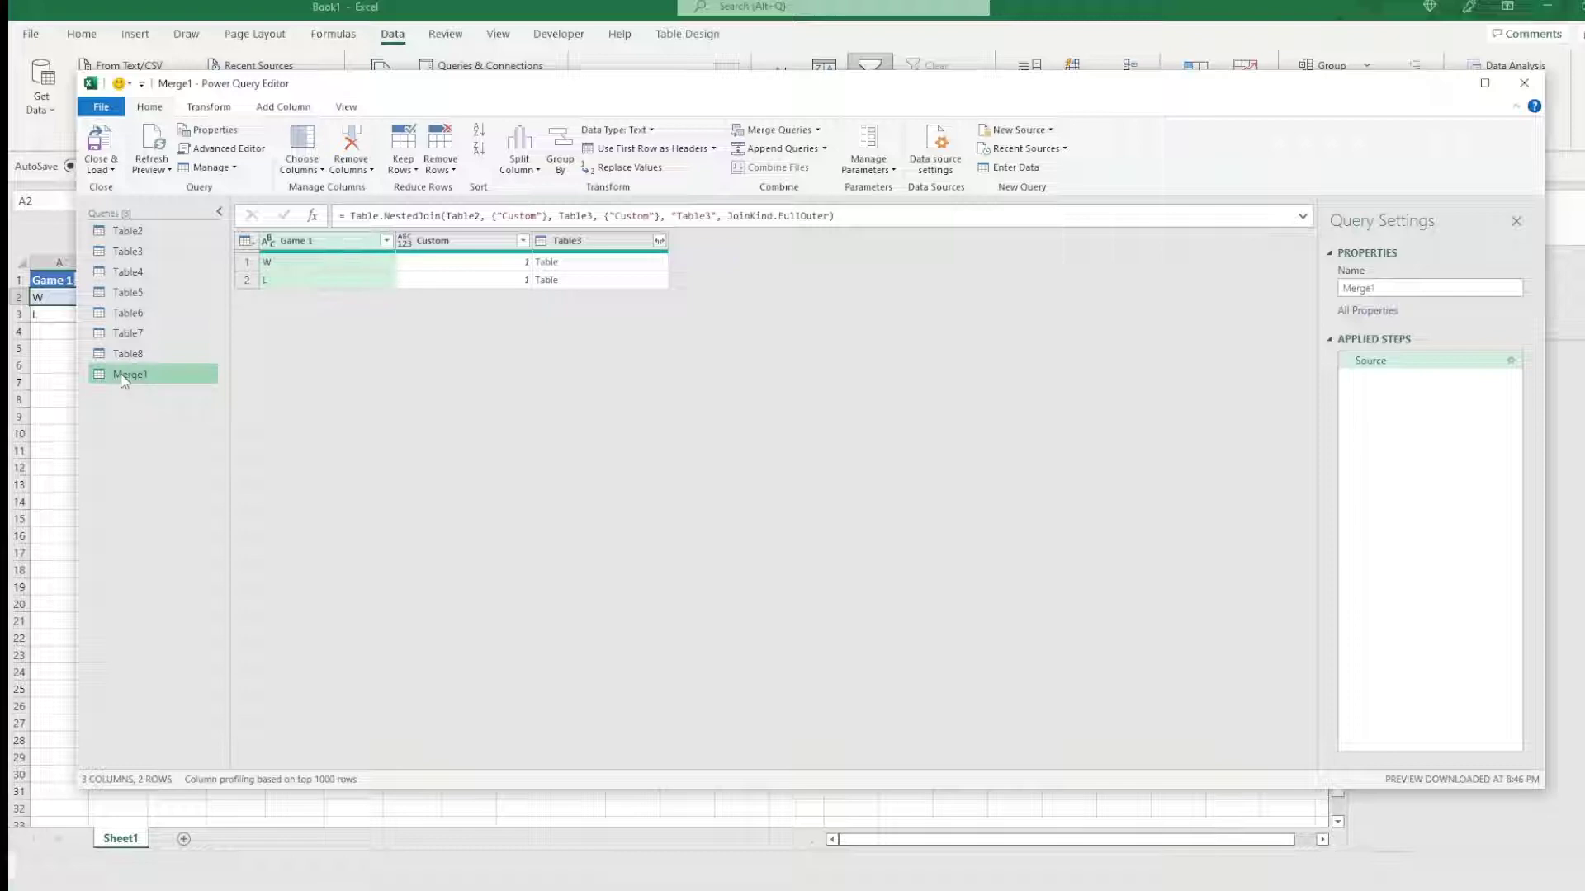
left_click(818, 130)
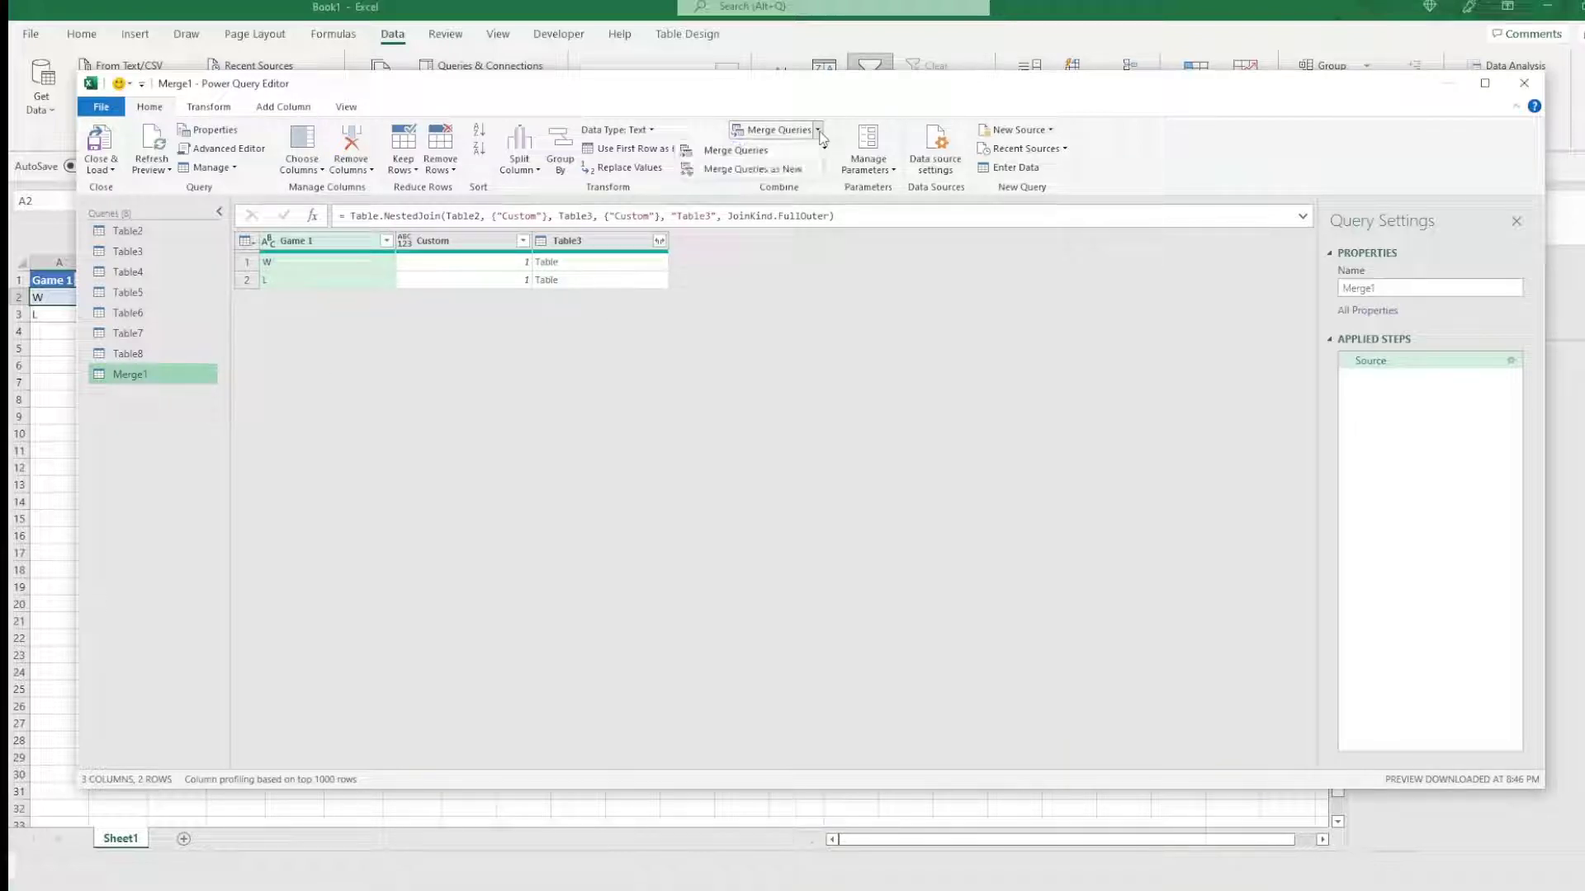
Full-outer-join Table4 into Merge1, matching on the Custom columns
left_click(779, 149)
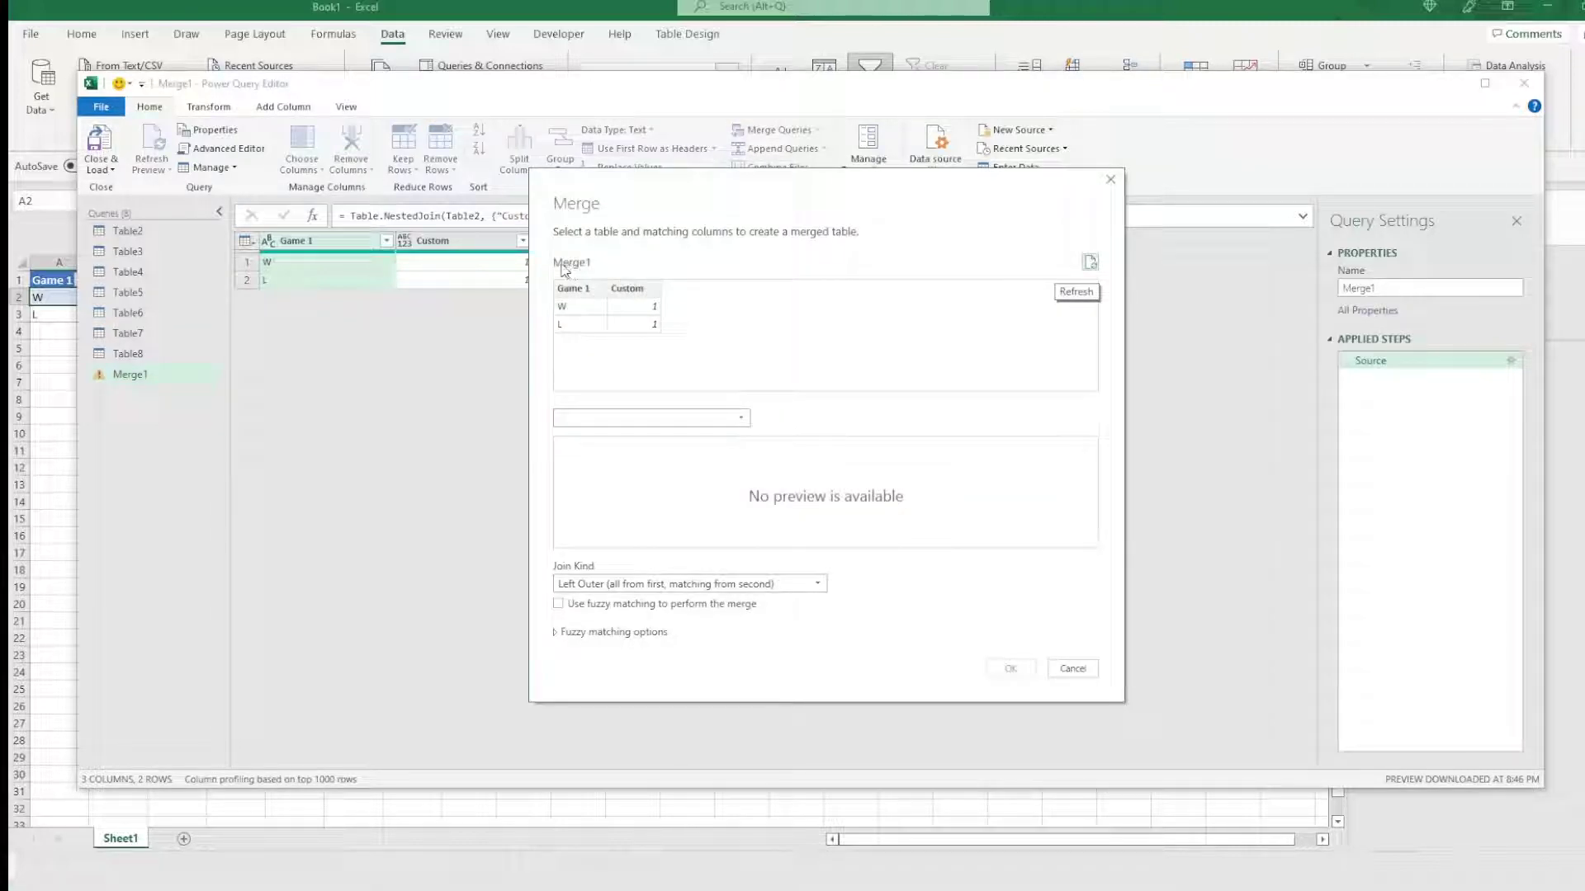
left_click(640, 306)
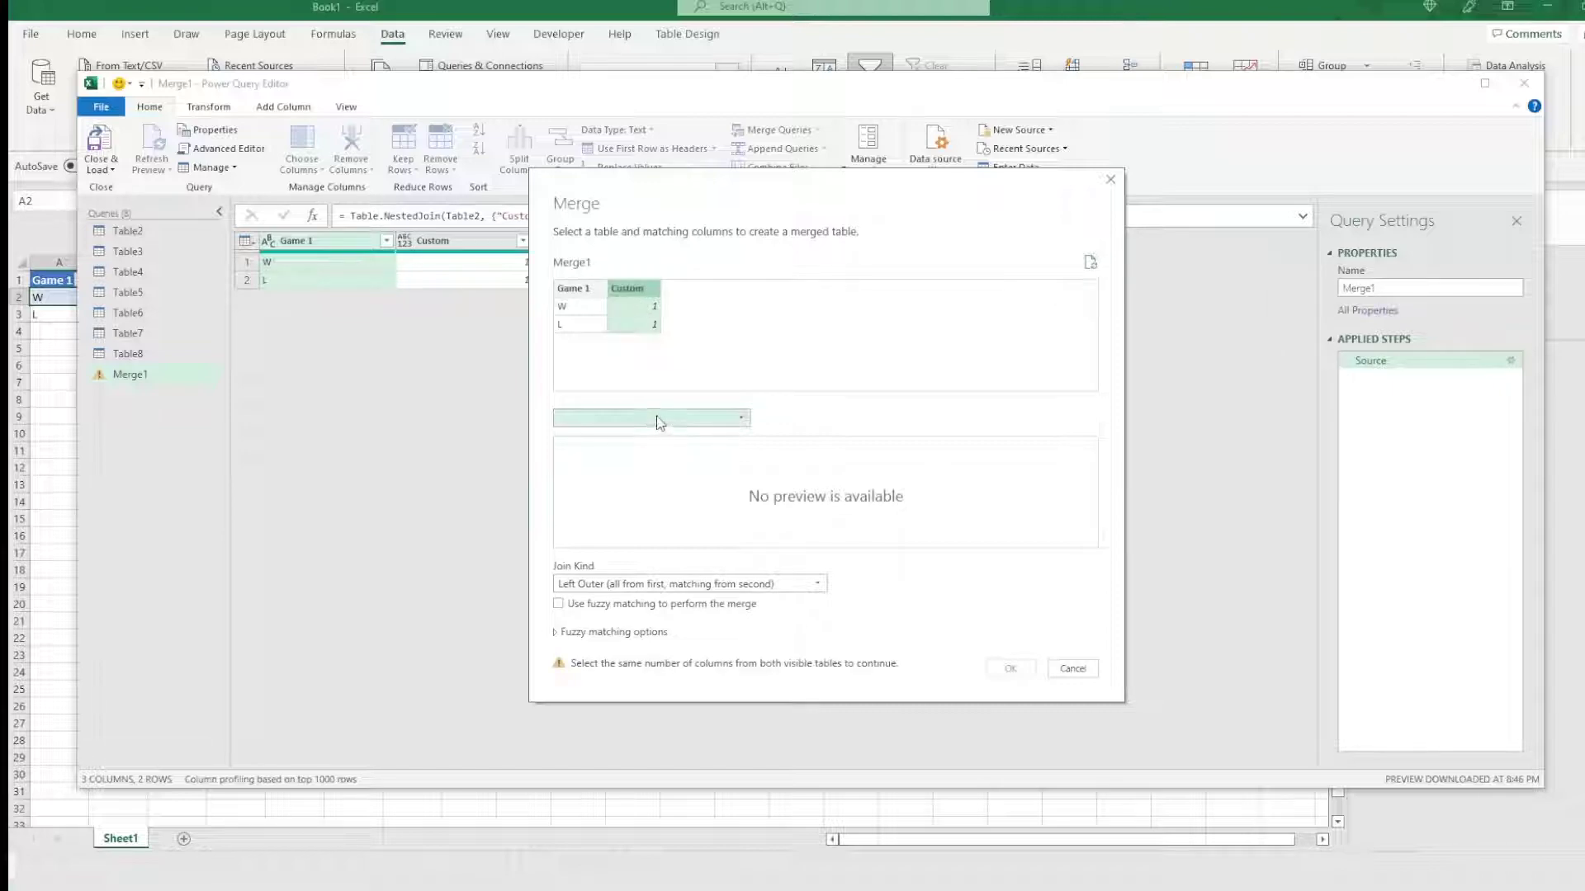
left_click(652, 417)
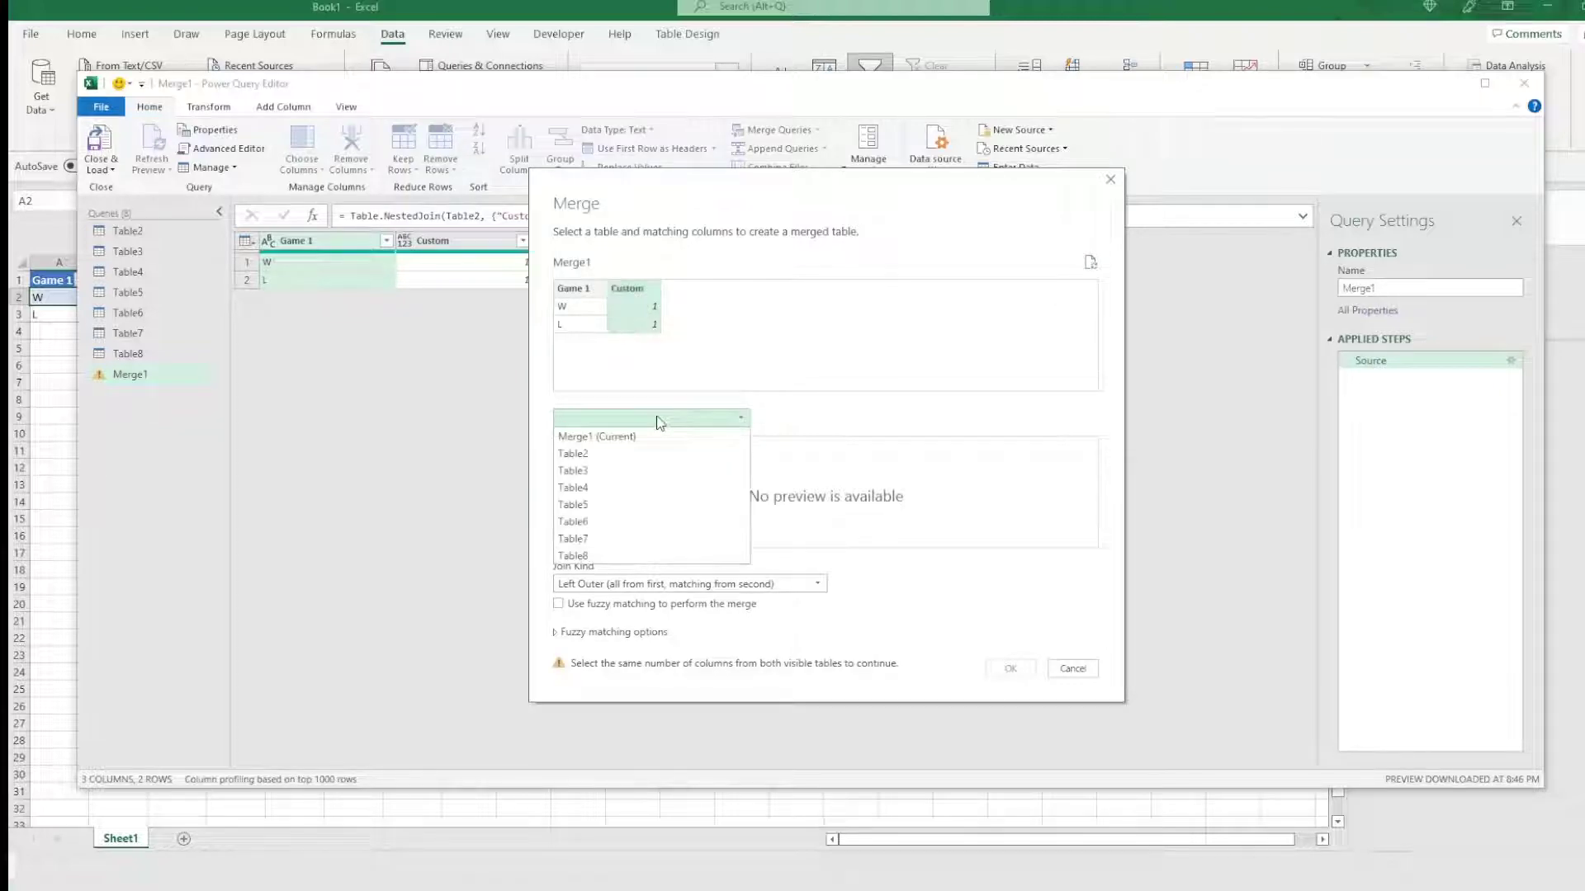
left_click(652, 488)
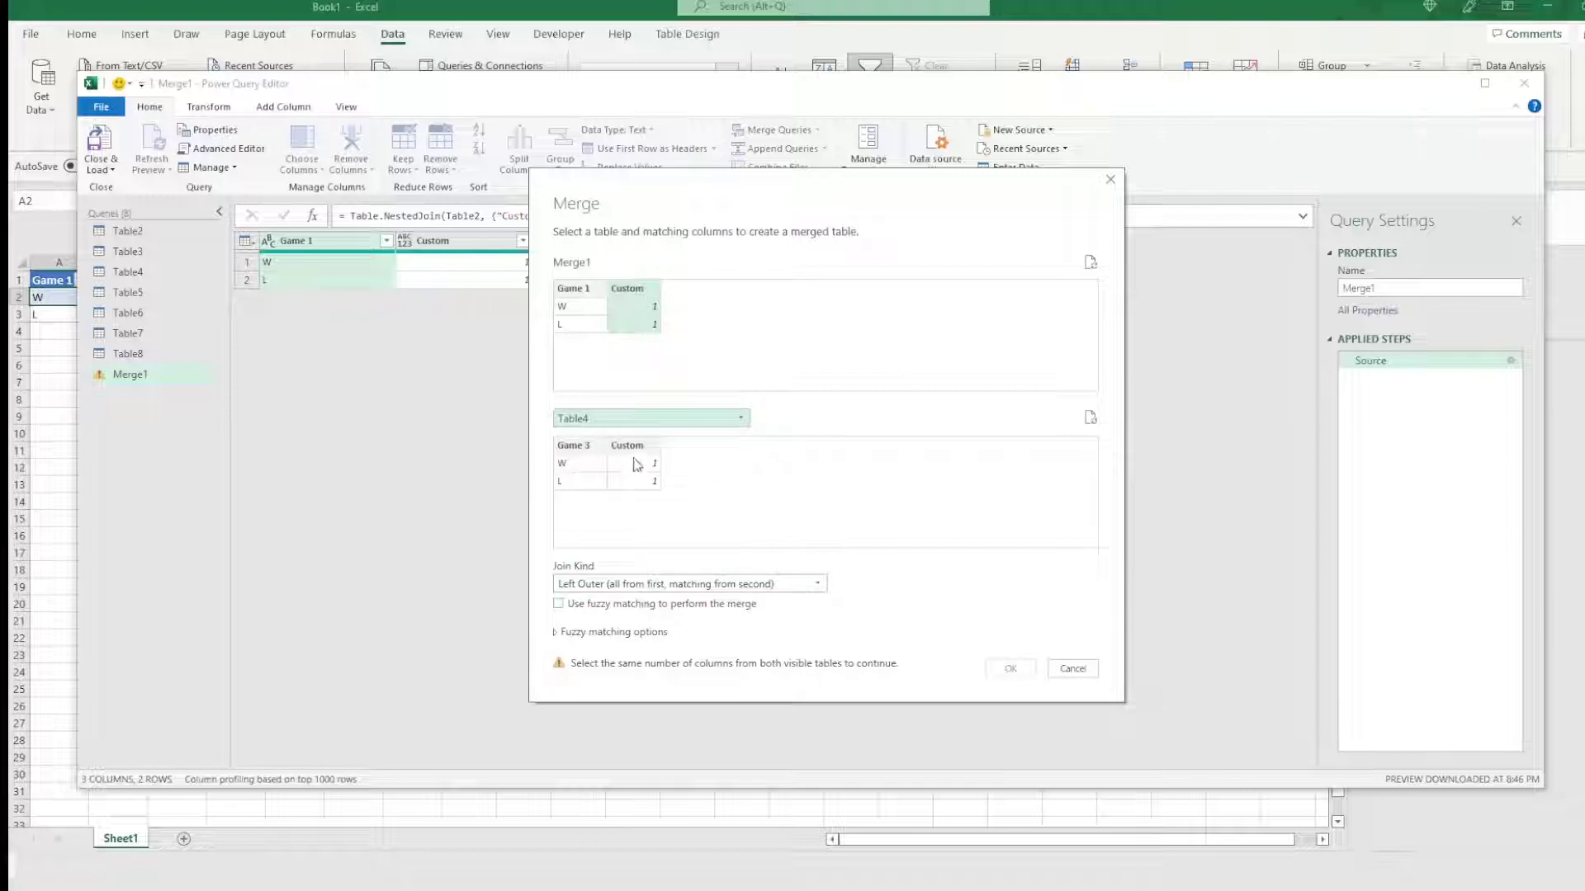
left_click(633, 450)
left_click(650, 584)
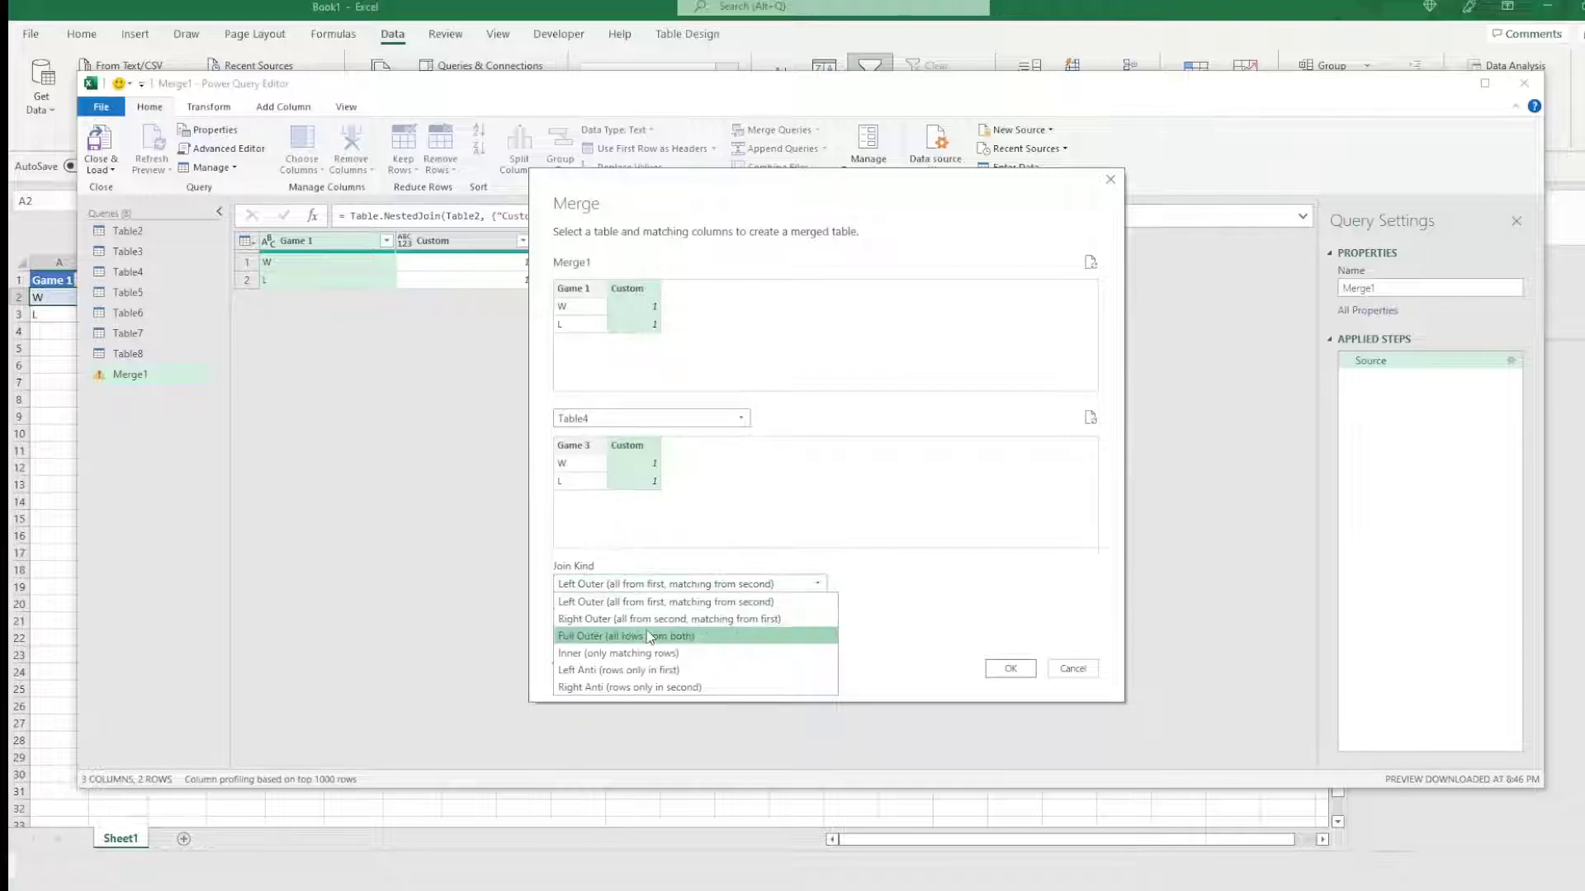
left_click(652, 633)
left_click(1005, 668)
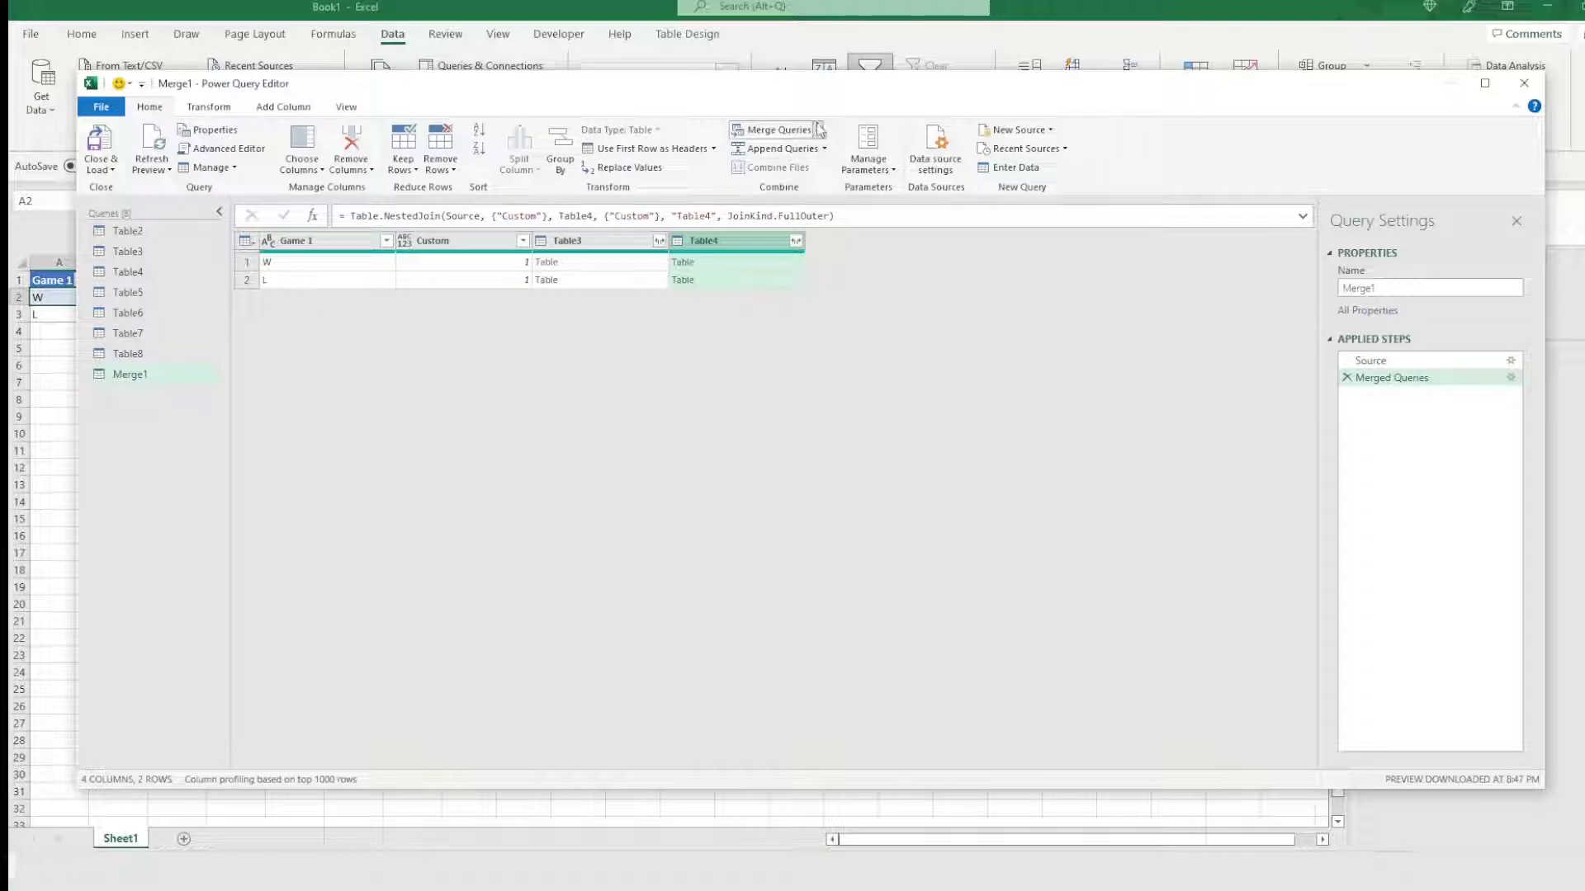
Begin merging Table5 into Merge1 on Custom and choose the join kind
left_click(817, 130)
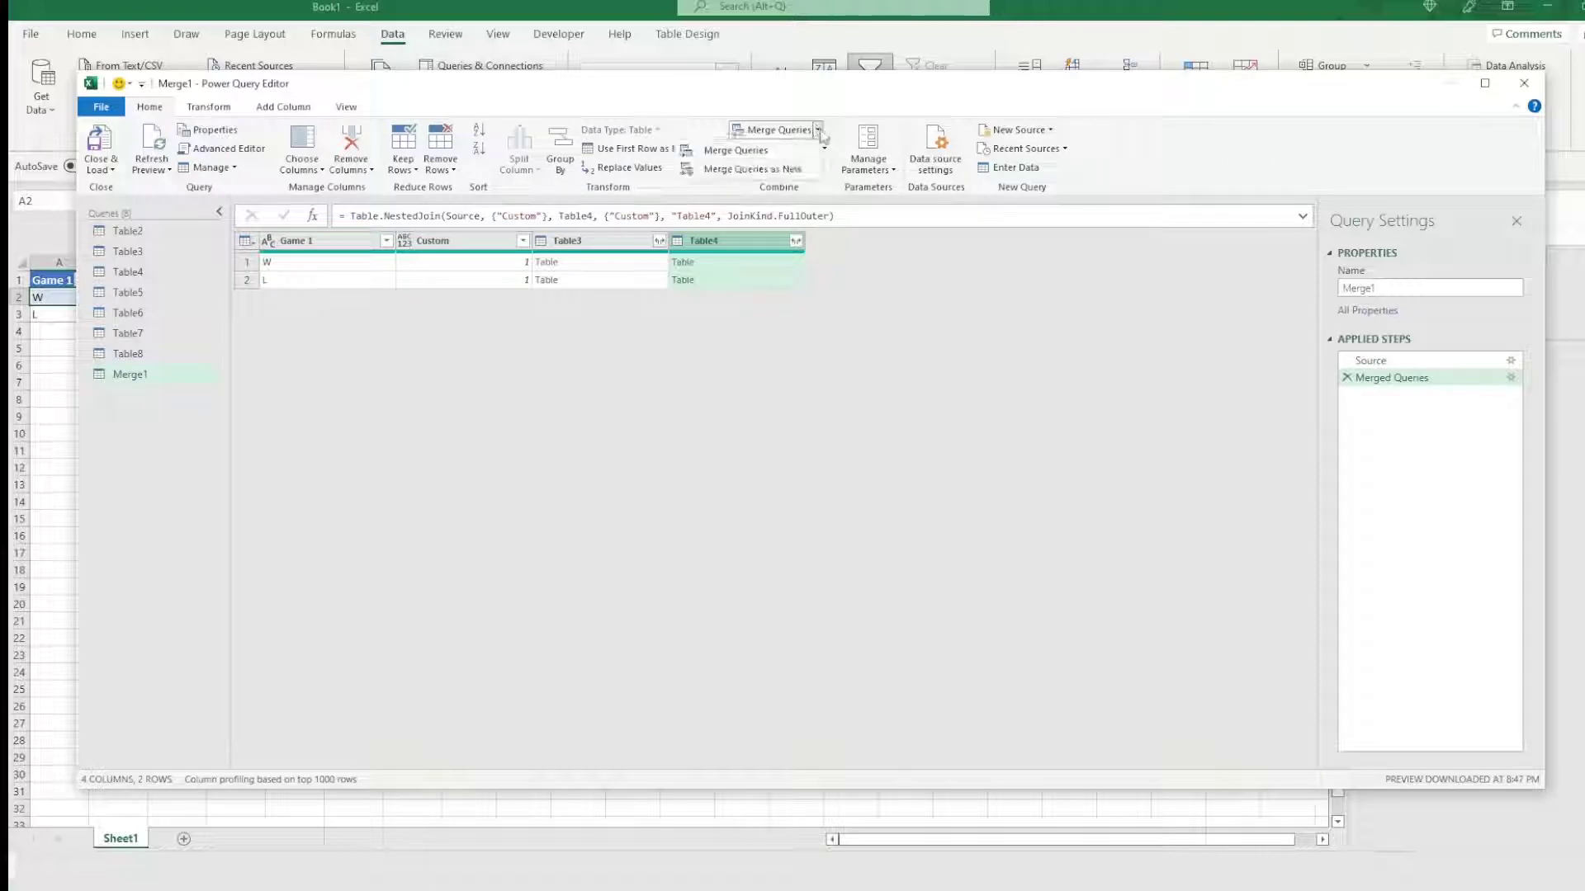
left_click(780, 152)
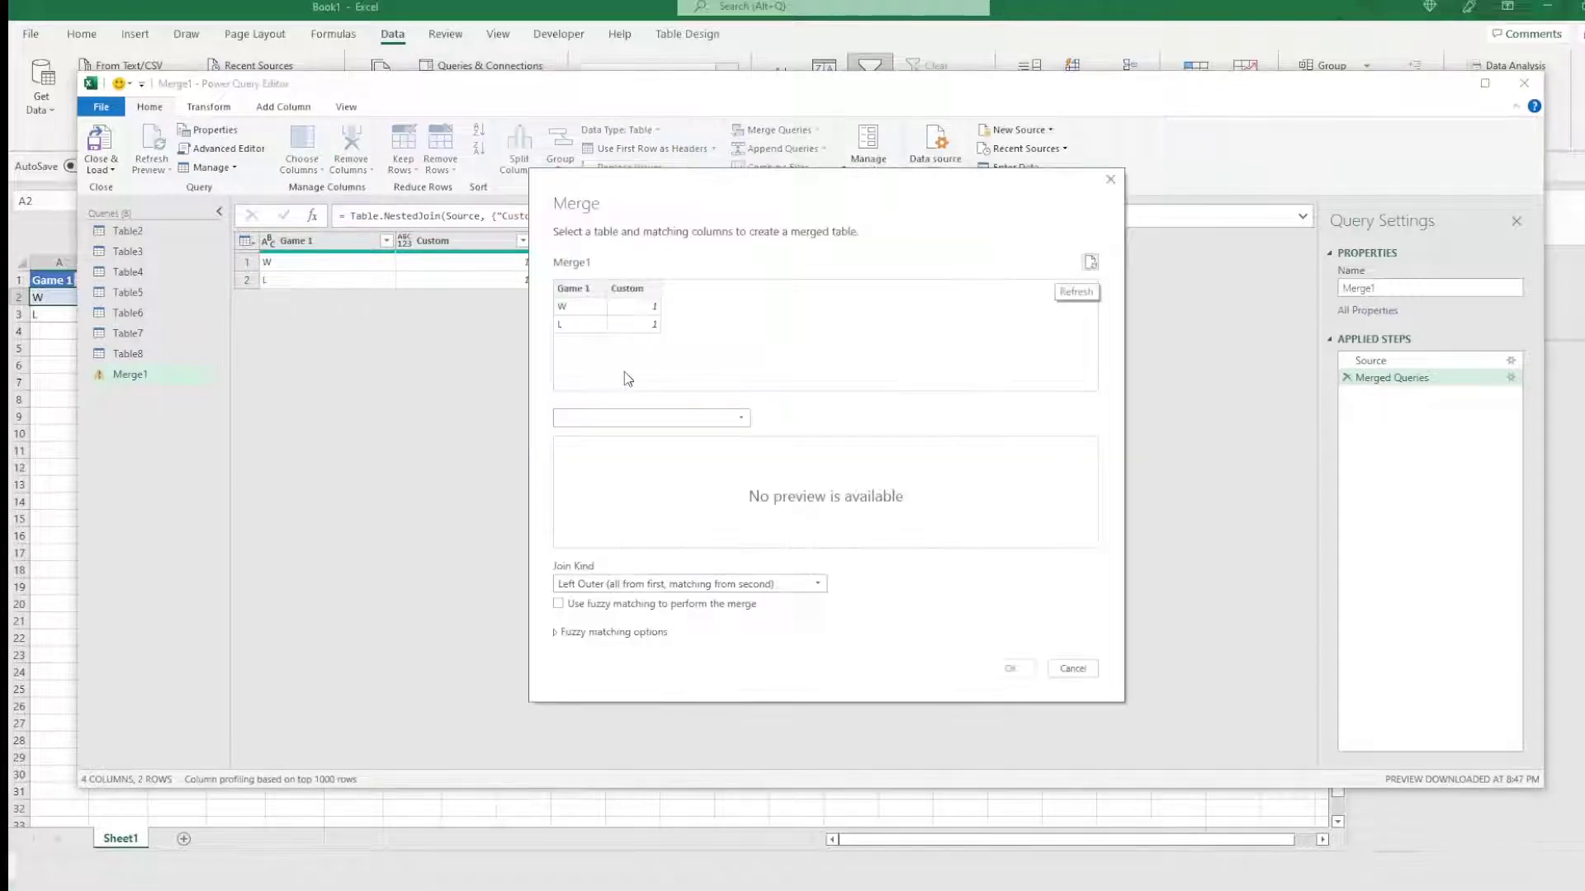
left_click(634, 289)
left_click(624, 419)
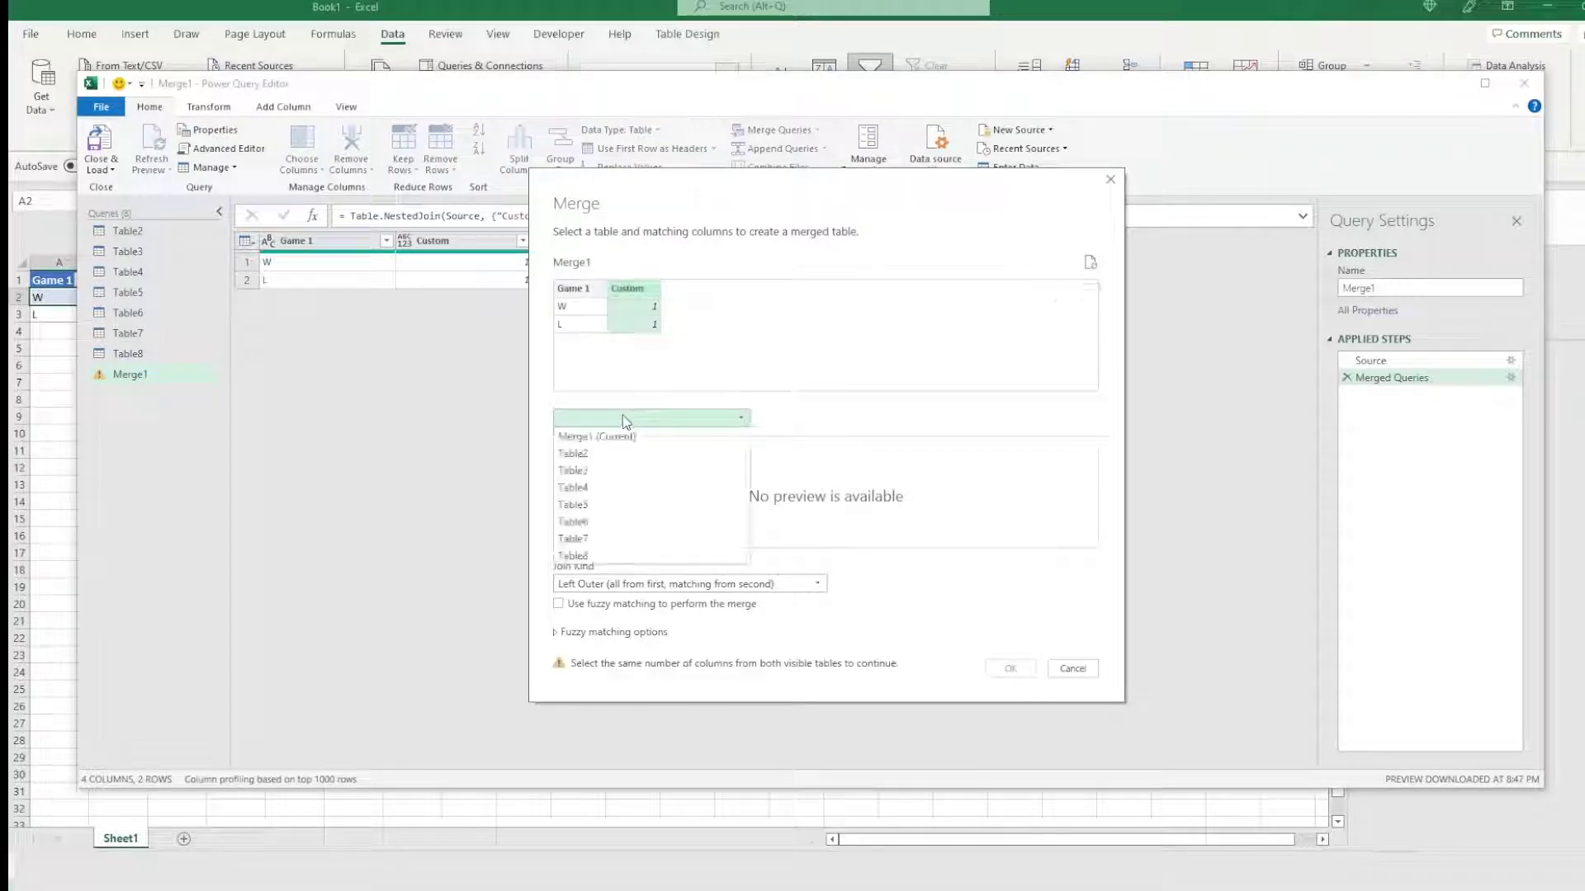
left_click(615, 505)
left_click(684, 586)
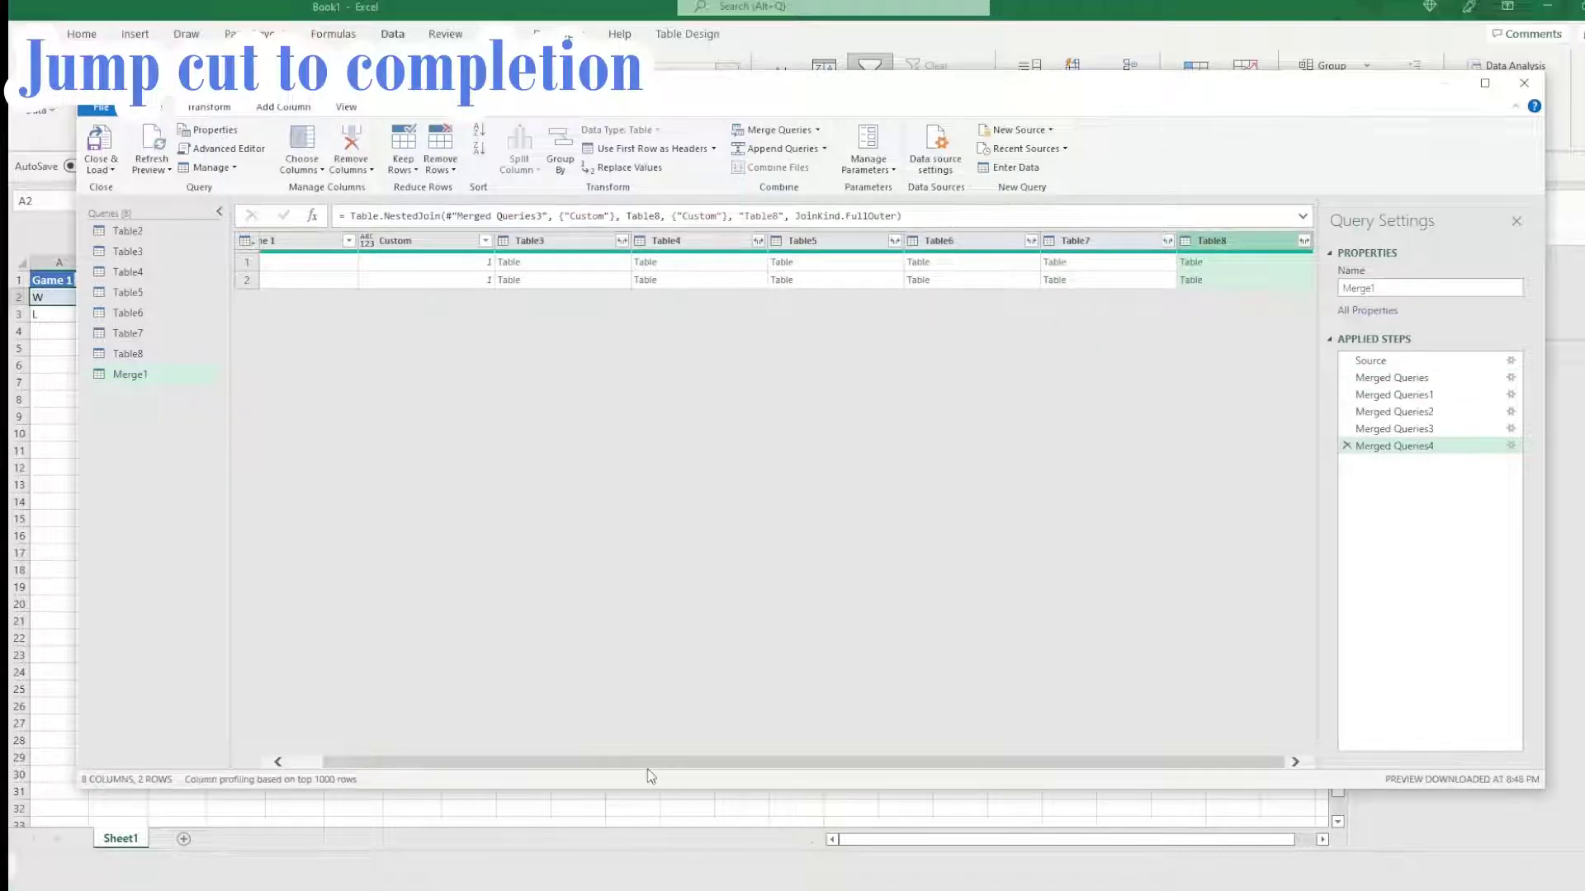
Expand the nested Table3 column into Game 2, excluding Custom and the column-name prefix
left_click_drag(525, 764, 421, 695)
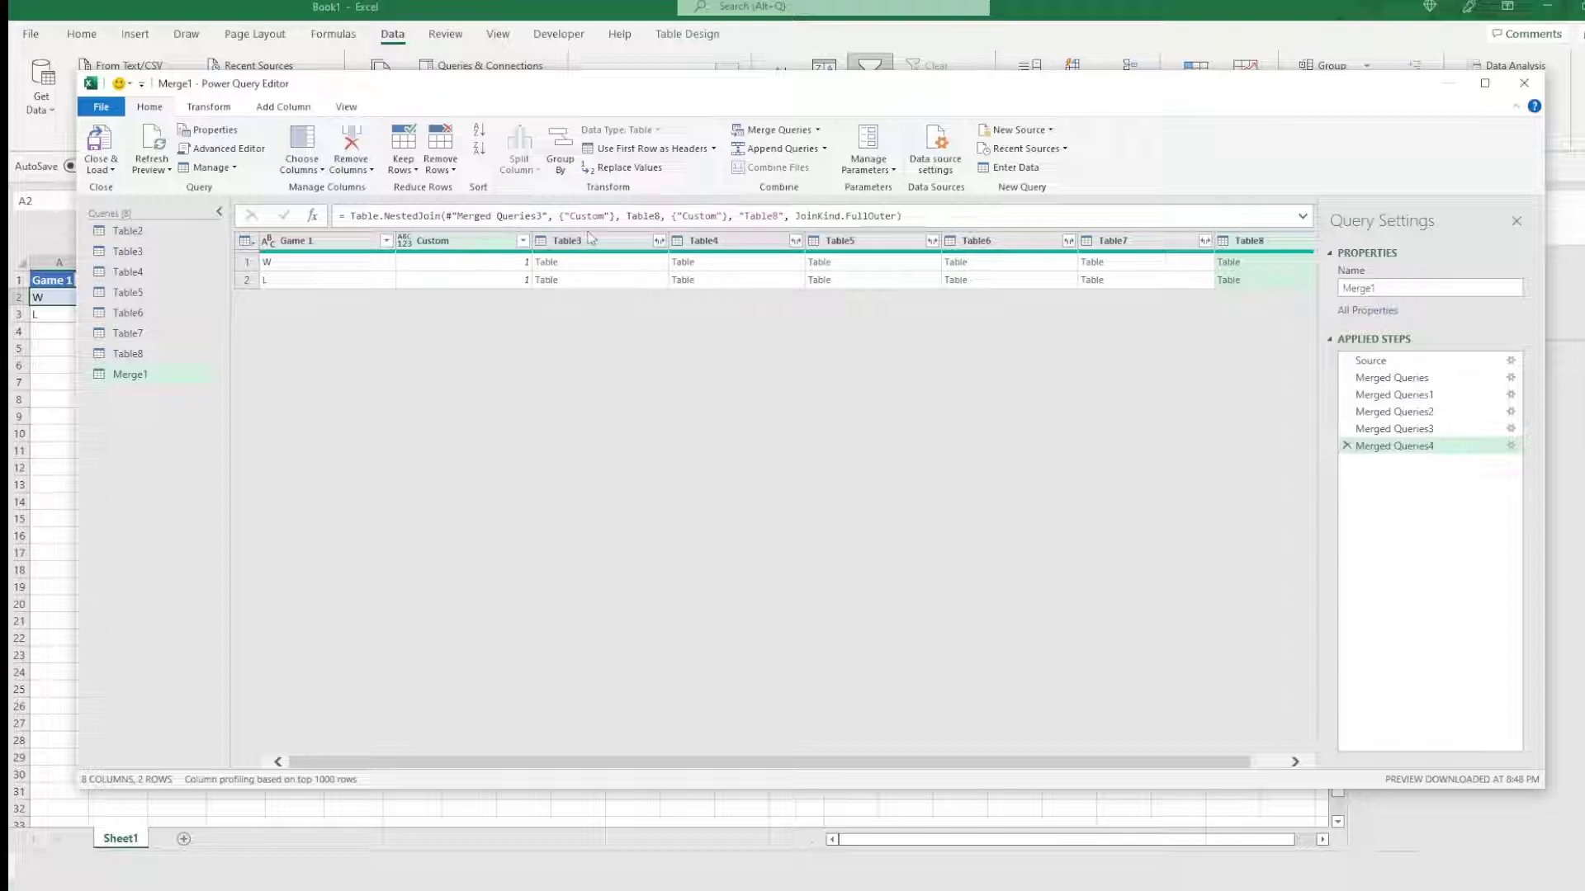
left_click(659, 241)
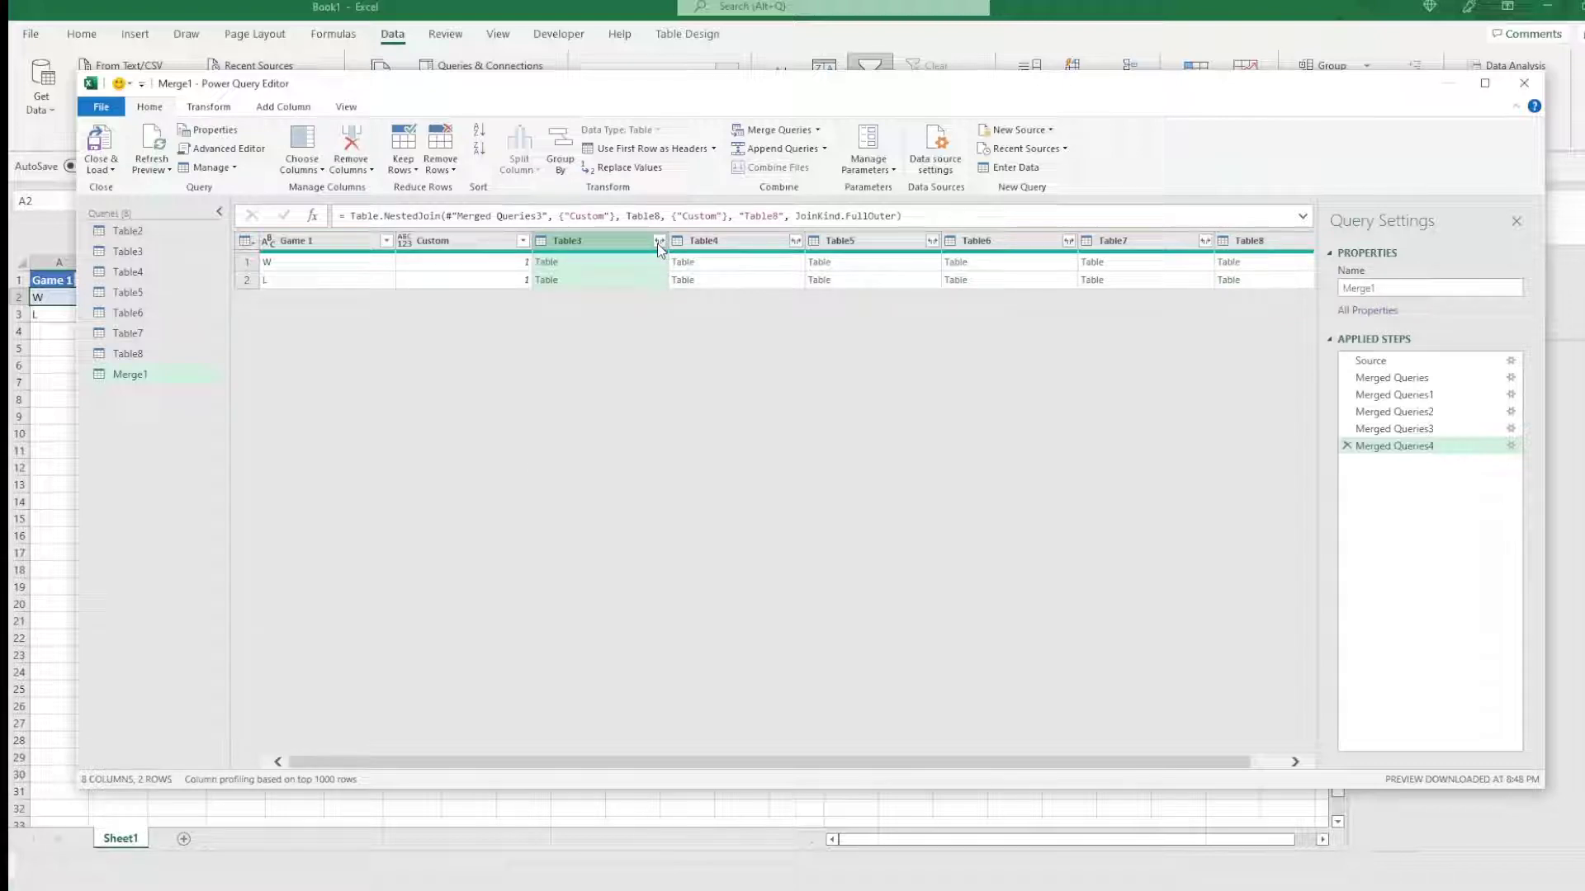
left_click(657, 244)
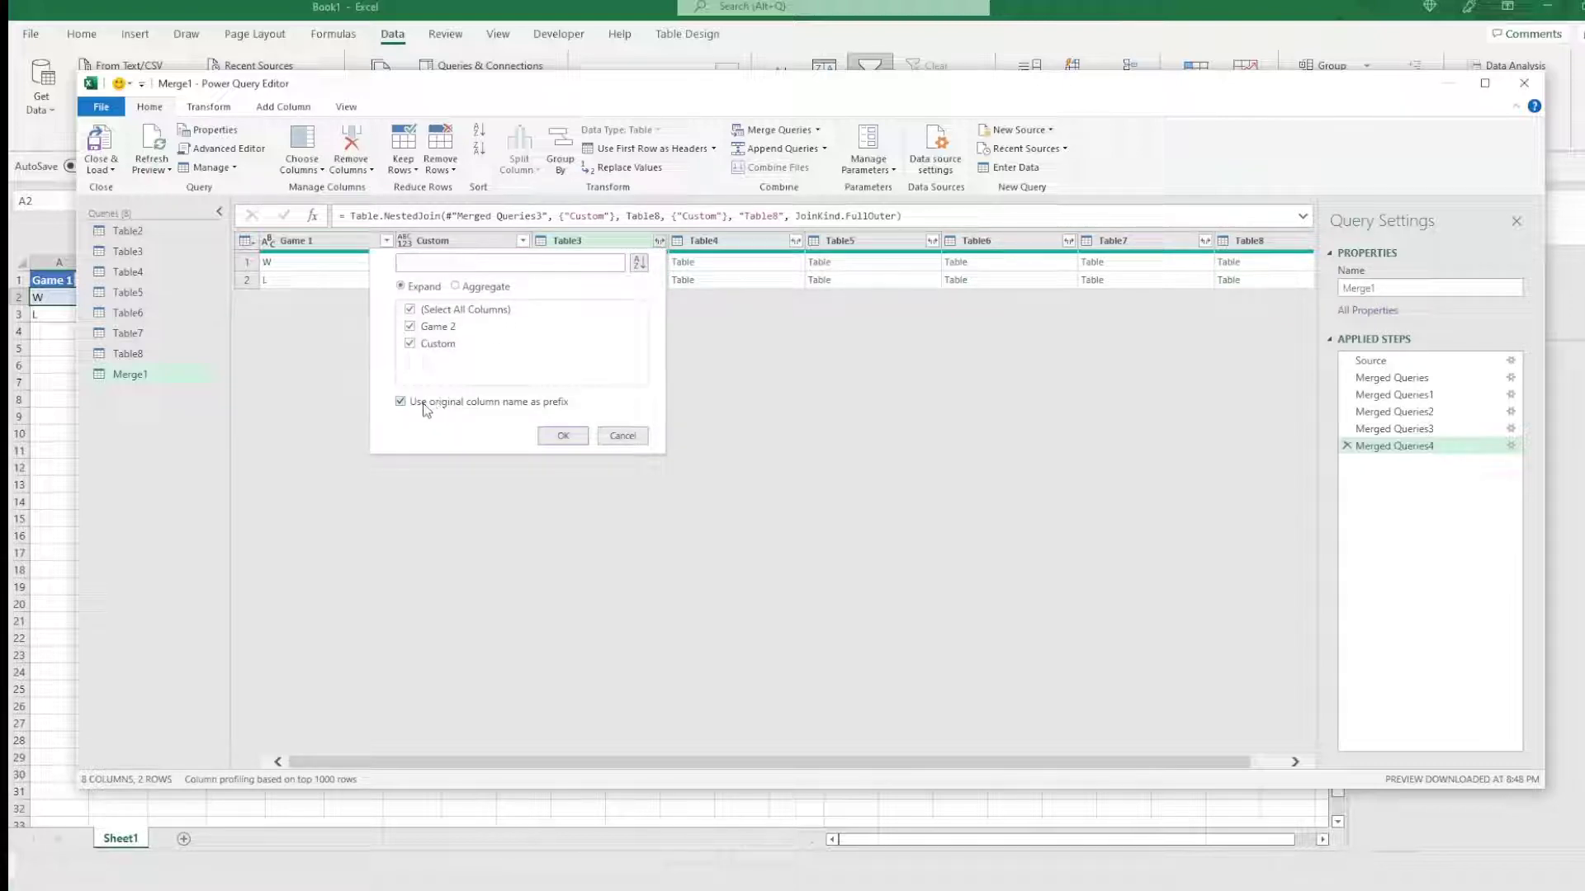
left_click(448, 347)
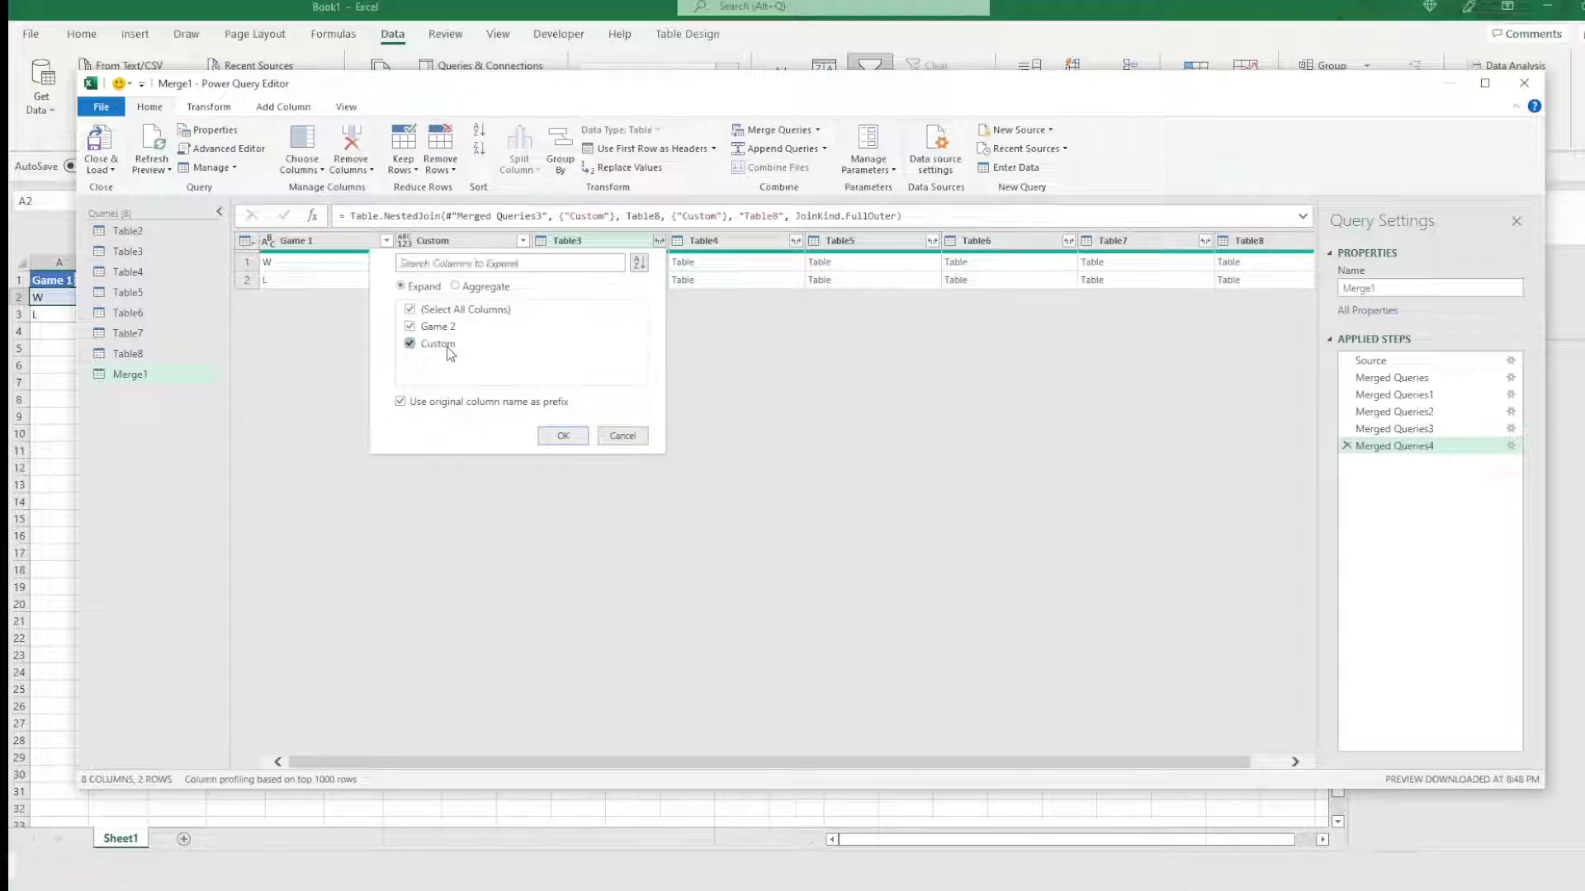
left_click(400, 404)
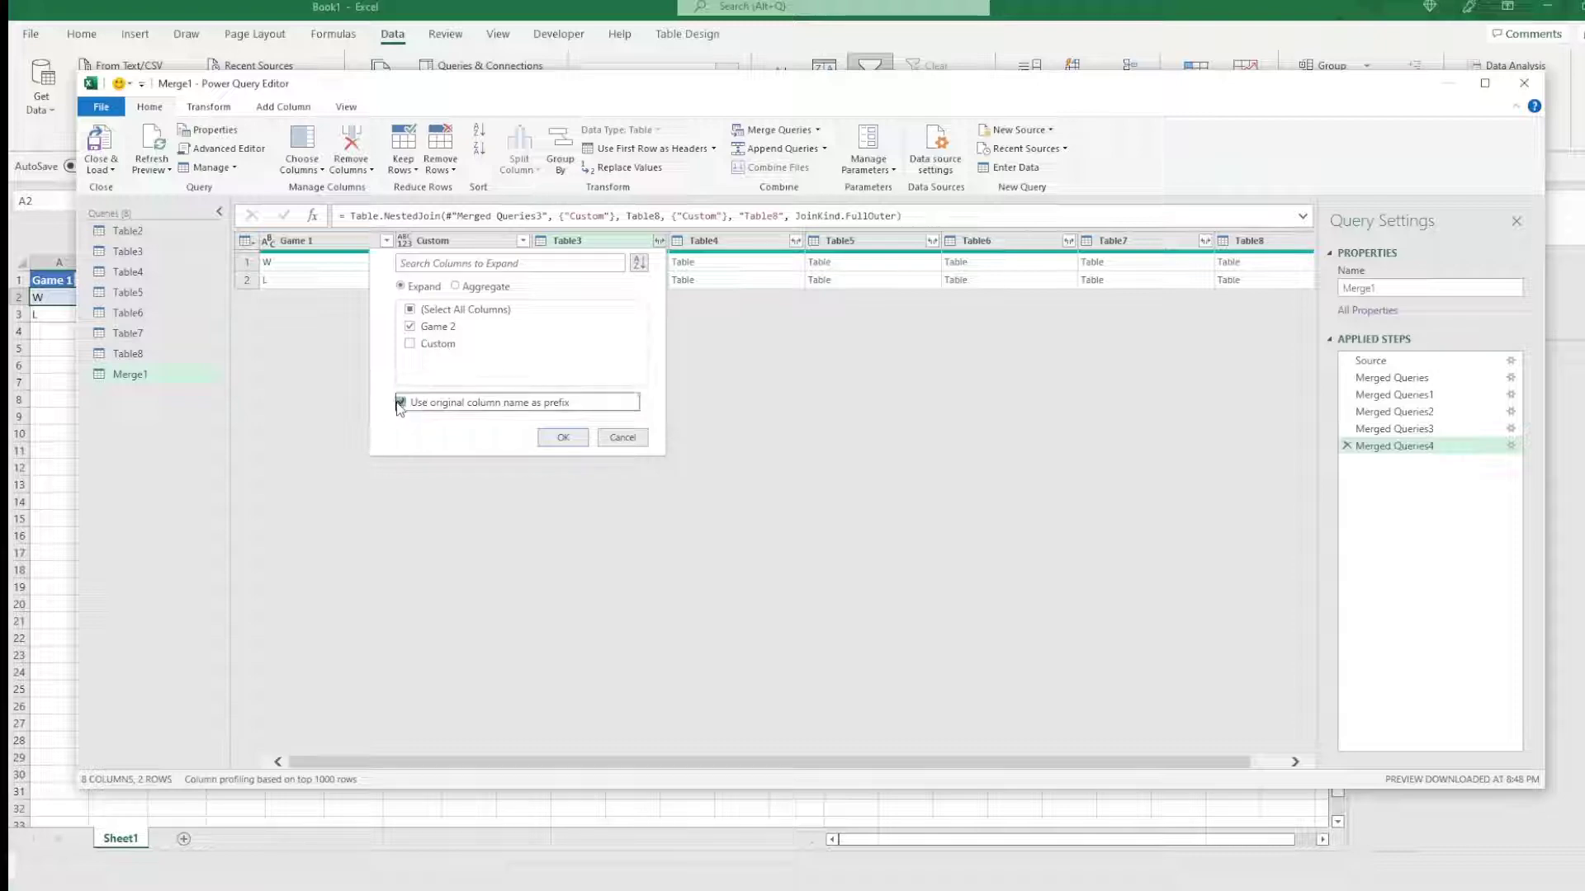
left_click(564, 440)
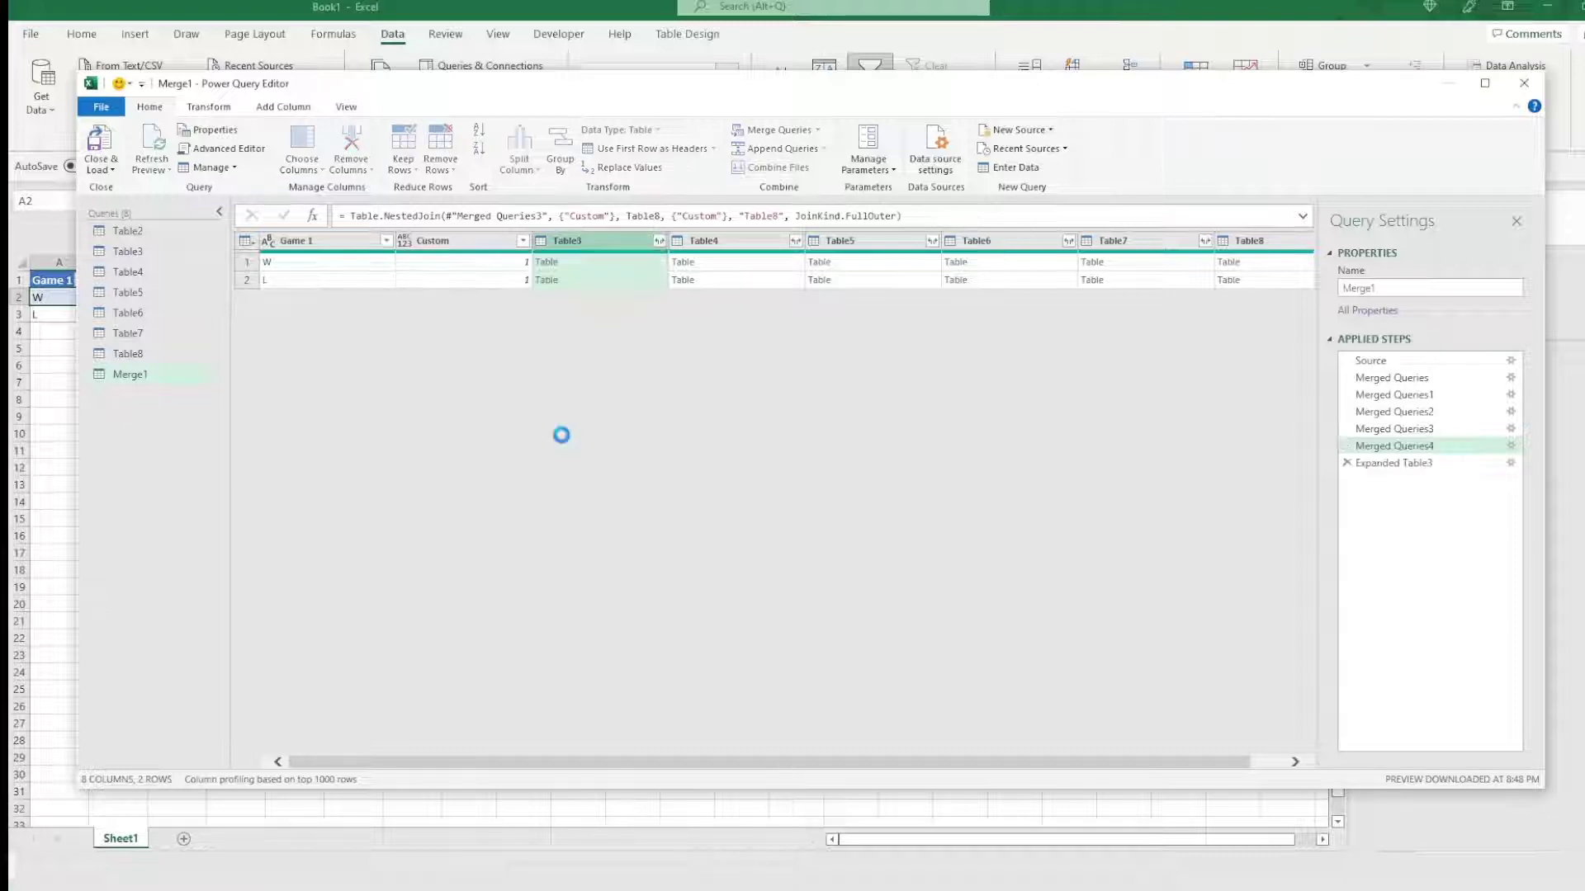
Expand Table4 and Table5 into Game 3 and Game 4 columns, leaving out Custom
left_click(795, 240)
left_click(546, 344)
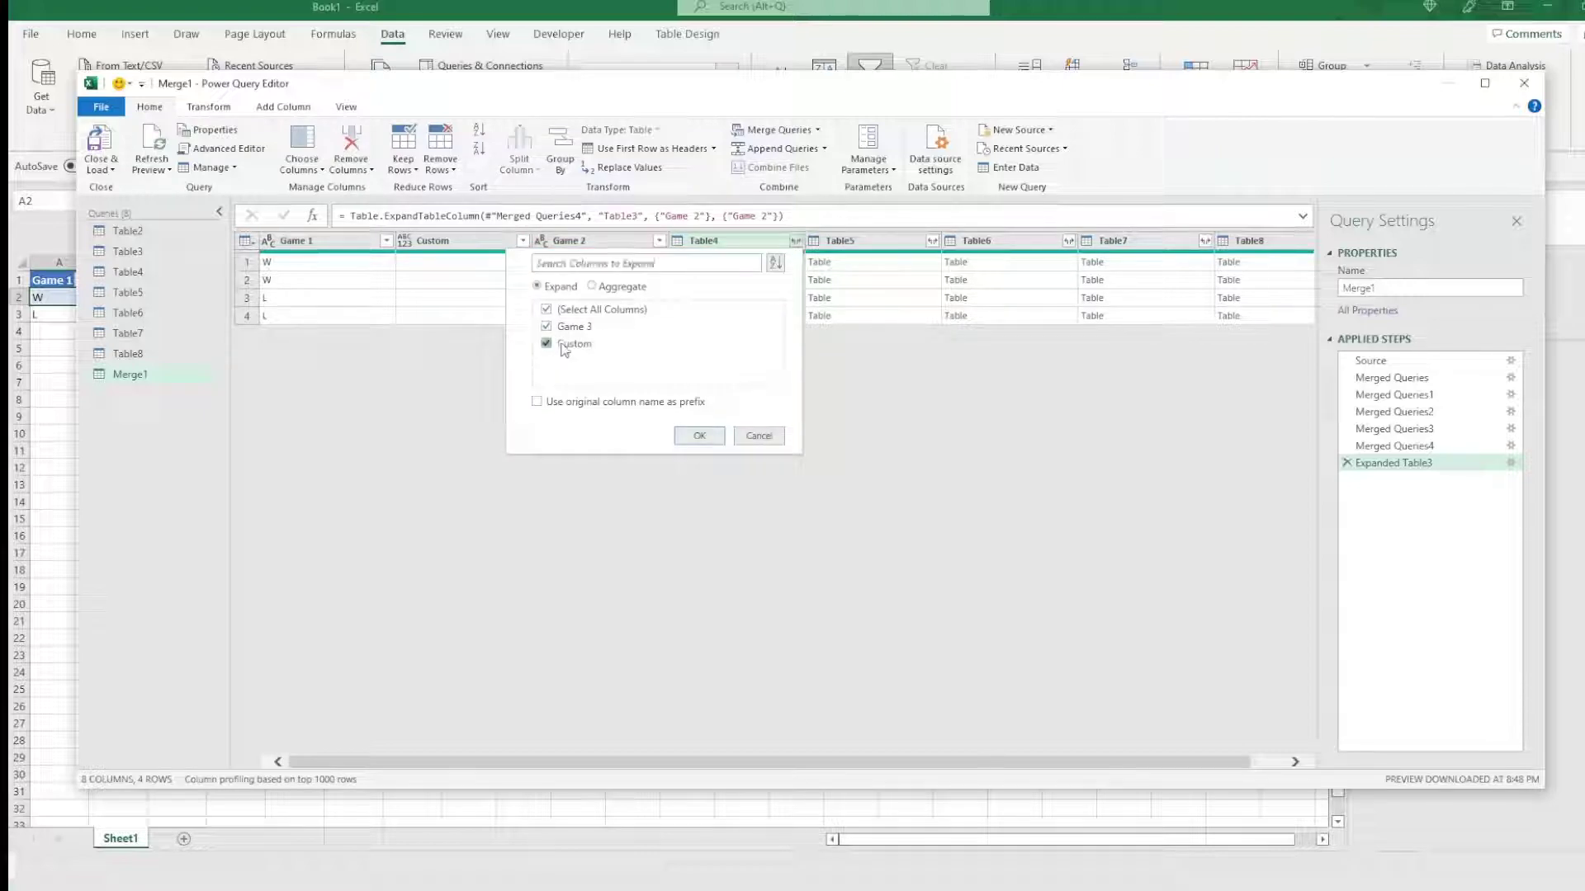
left_click(704, 435)
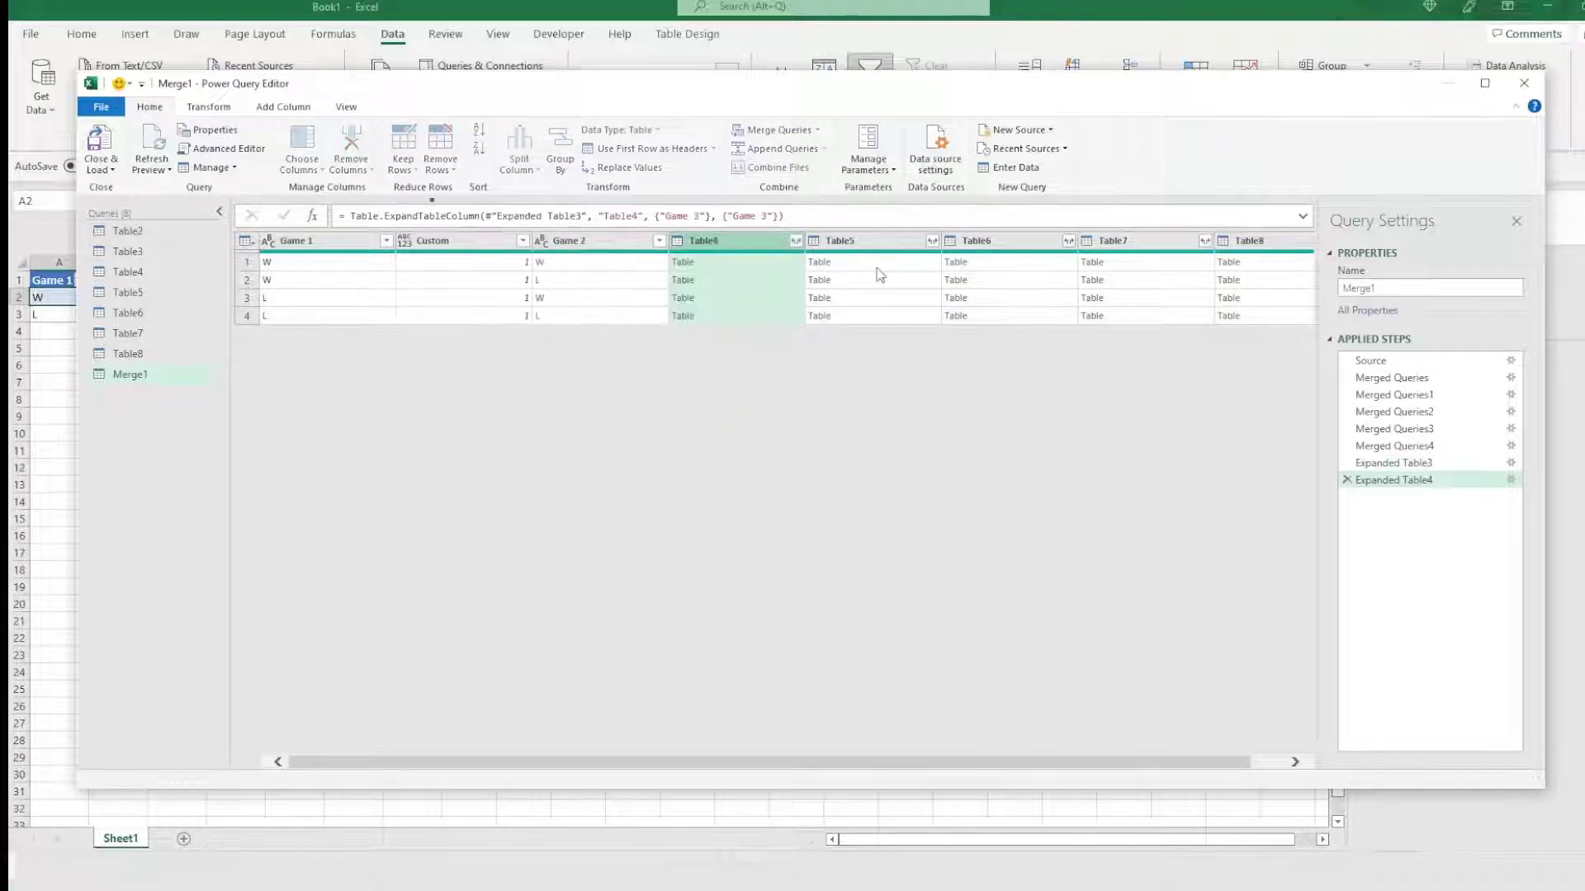
left_click(925, 241)
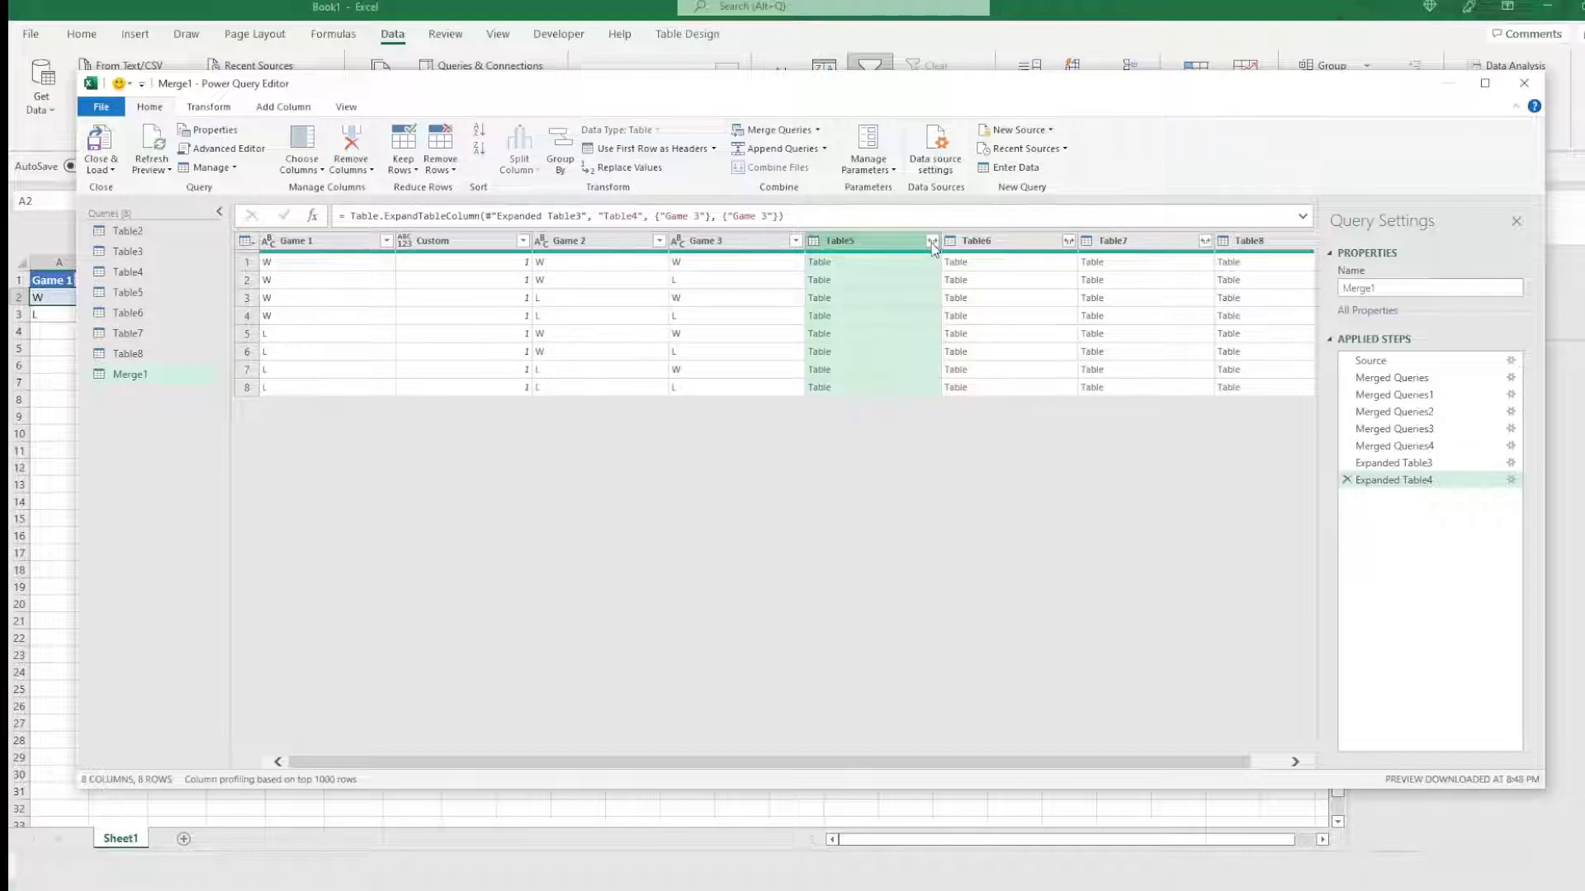
left_click(932, 241)
left_click(716, 343)
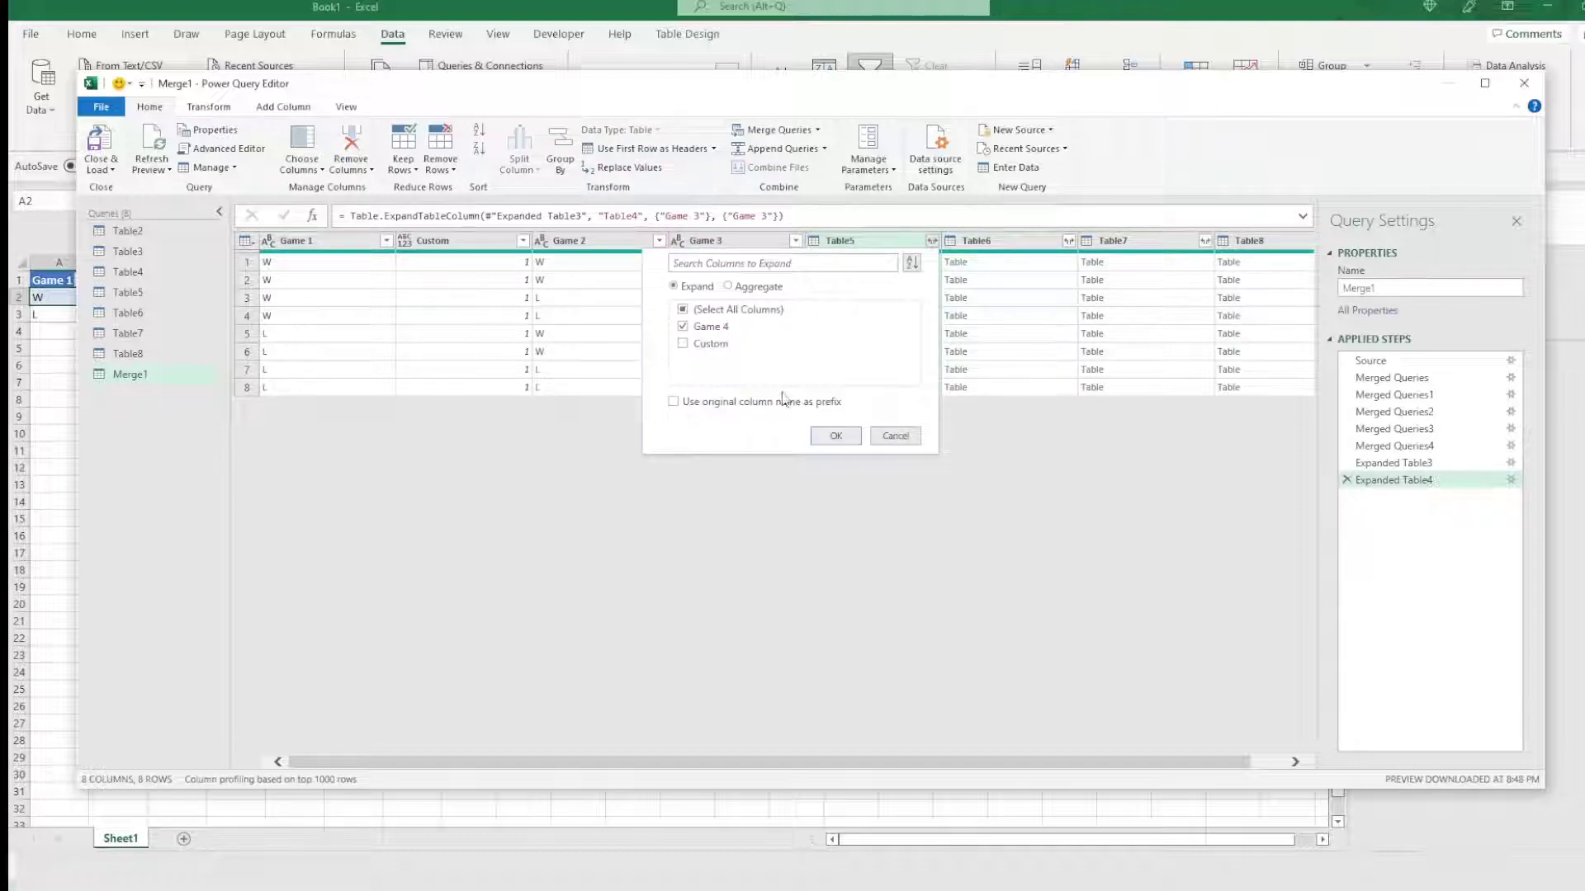
left_click(836, 436)
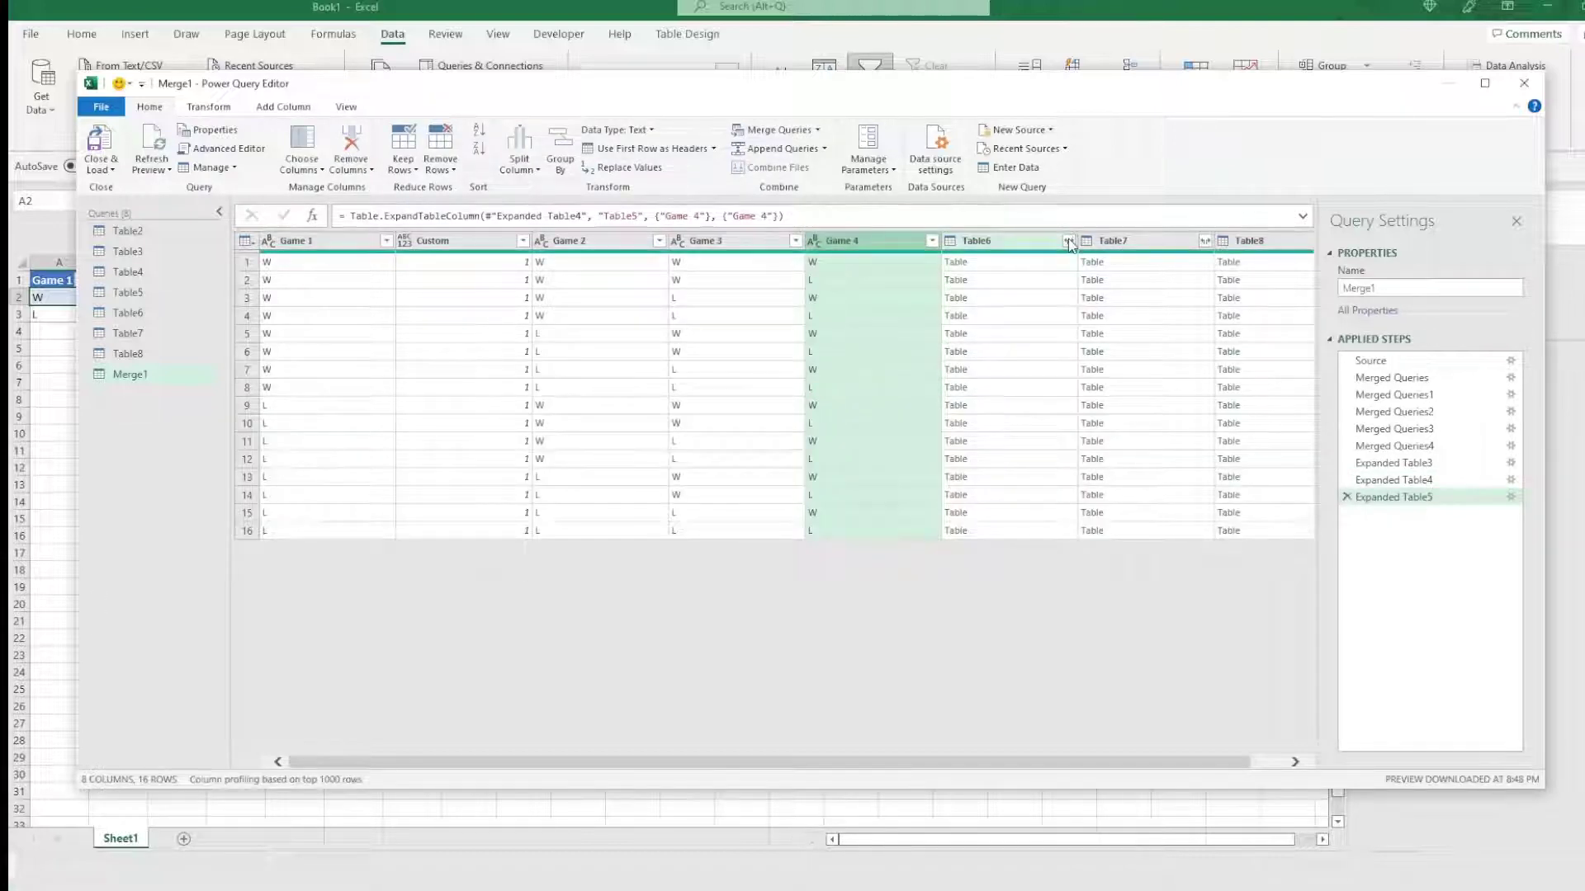
left_click(1069, 241)
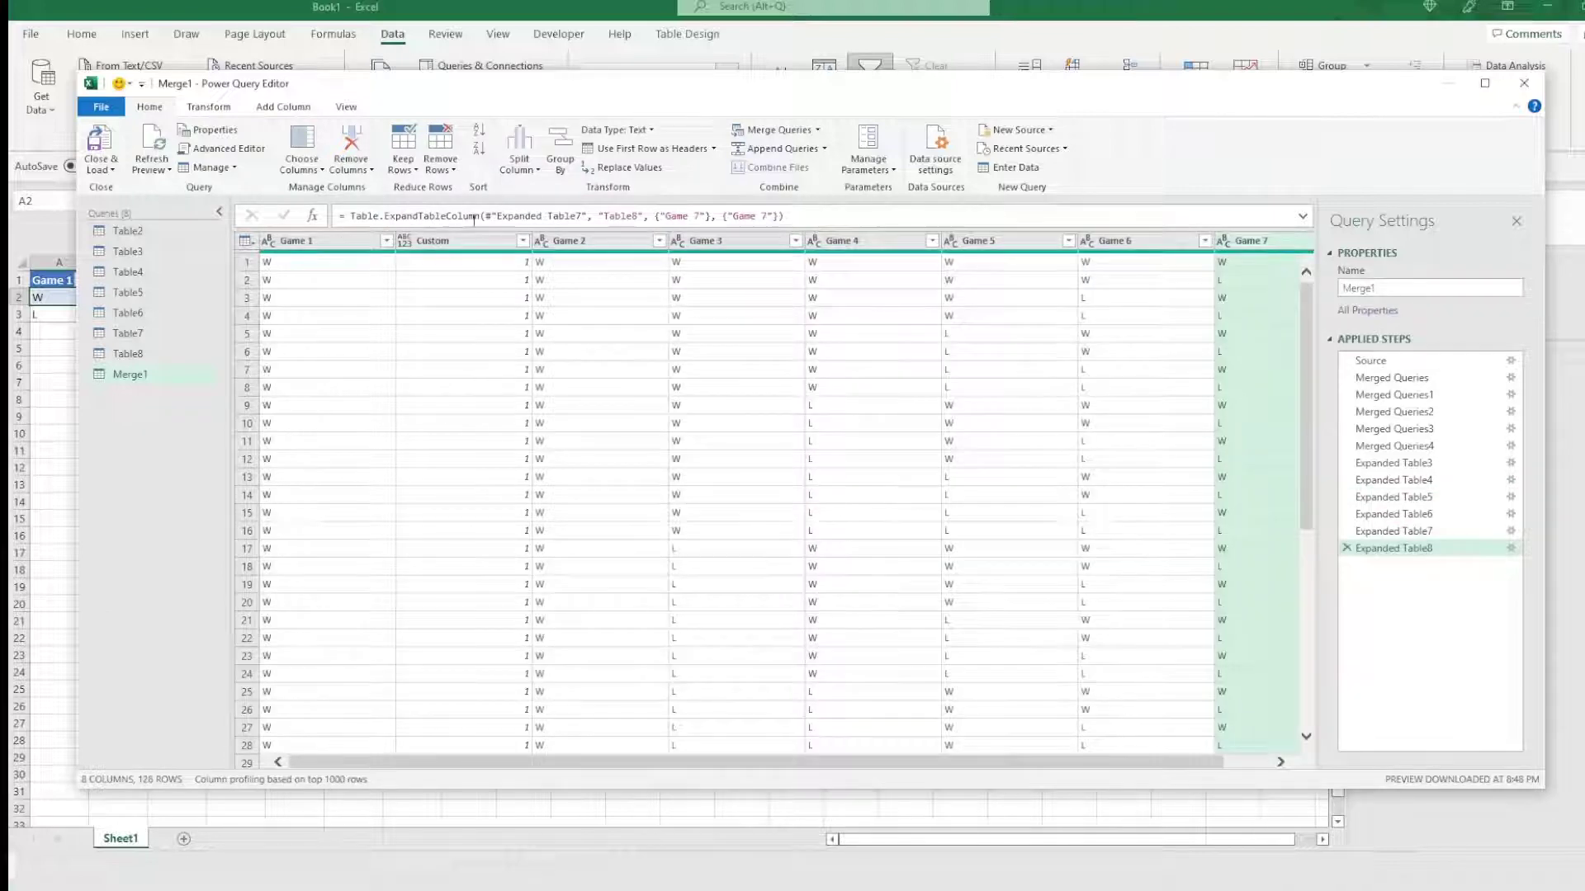
left_click(494, 240)
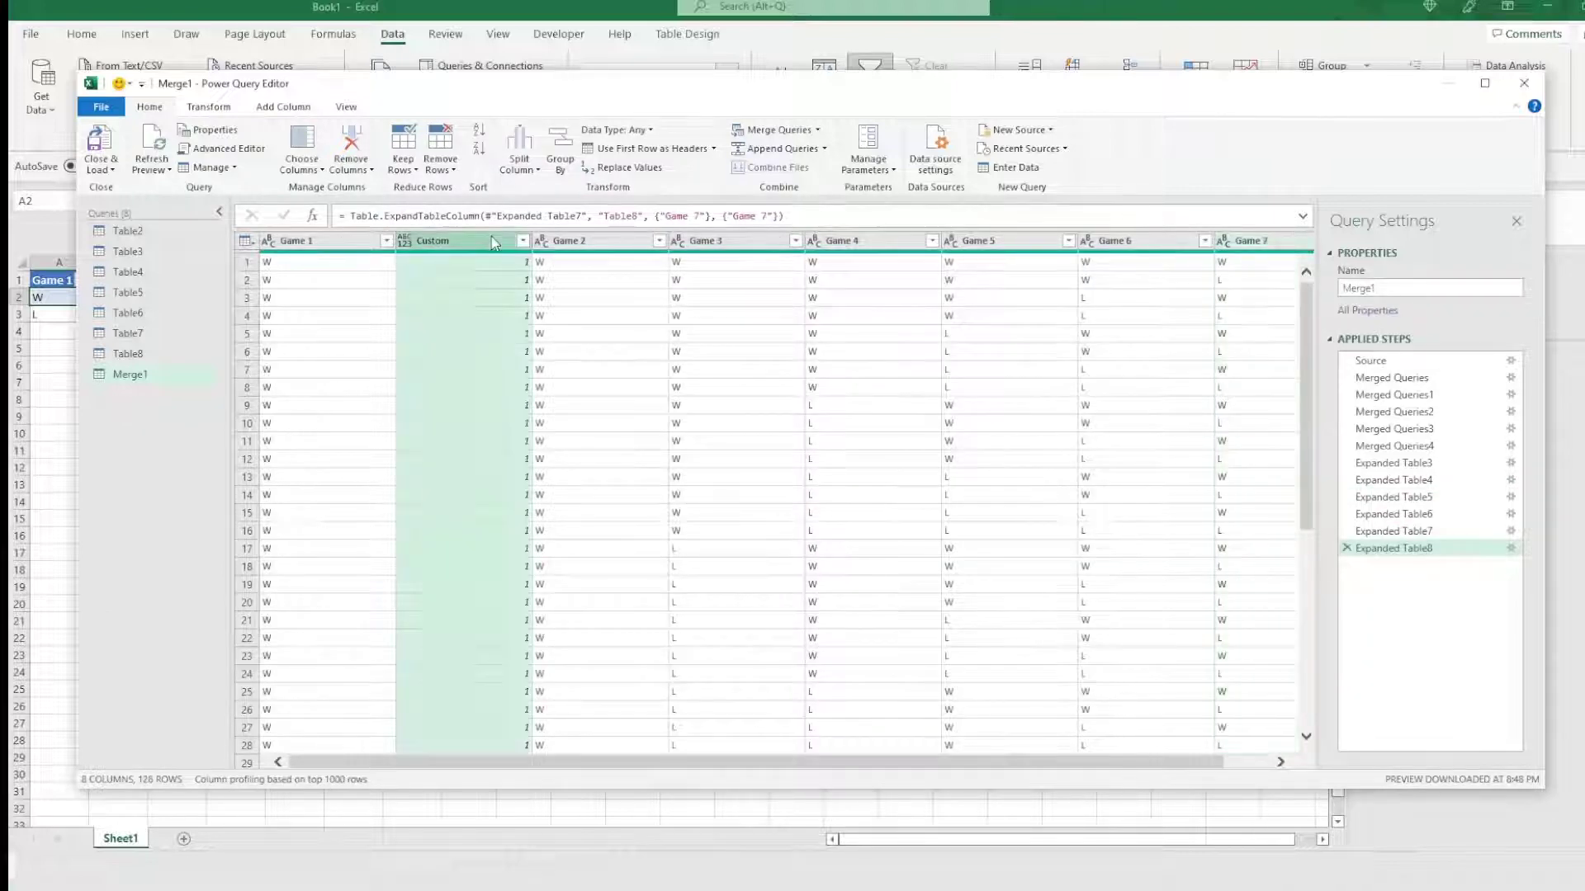
Remove the Custom helper column from Merge1 and review the remaining Game values
right_click(494, 241)
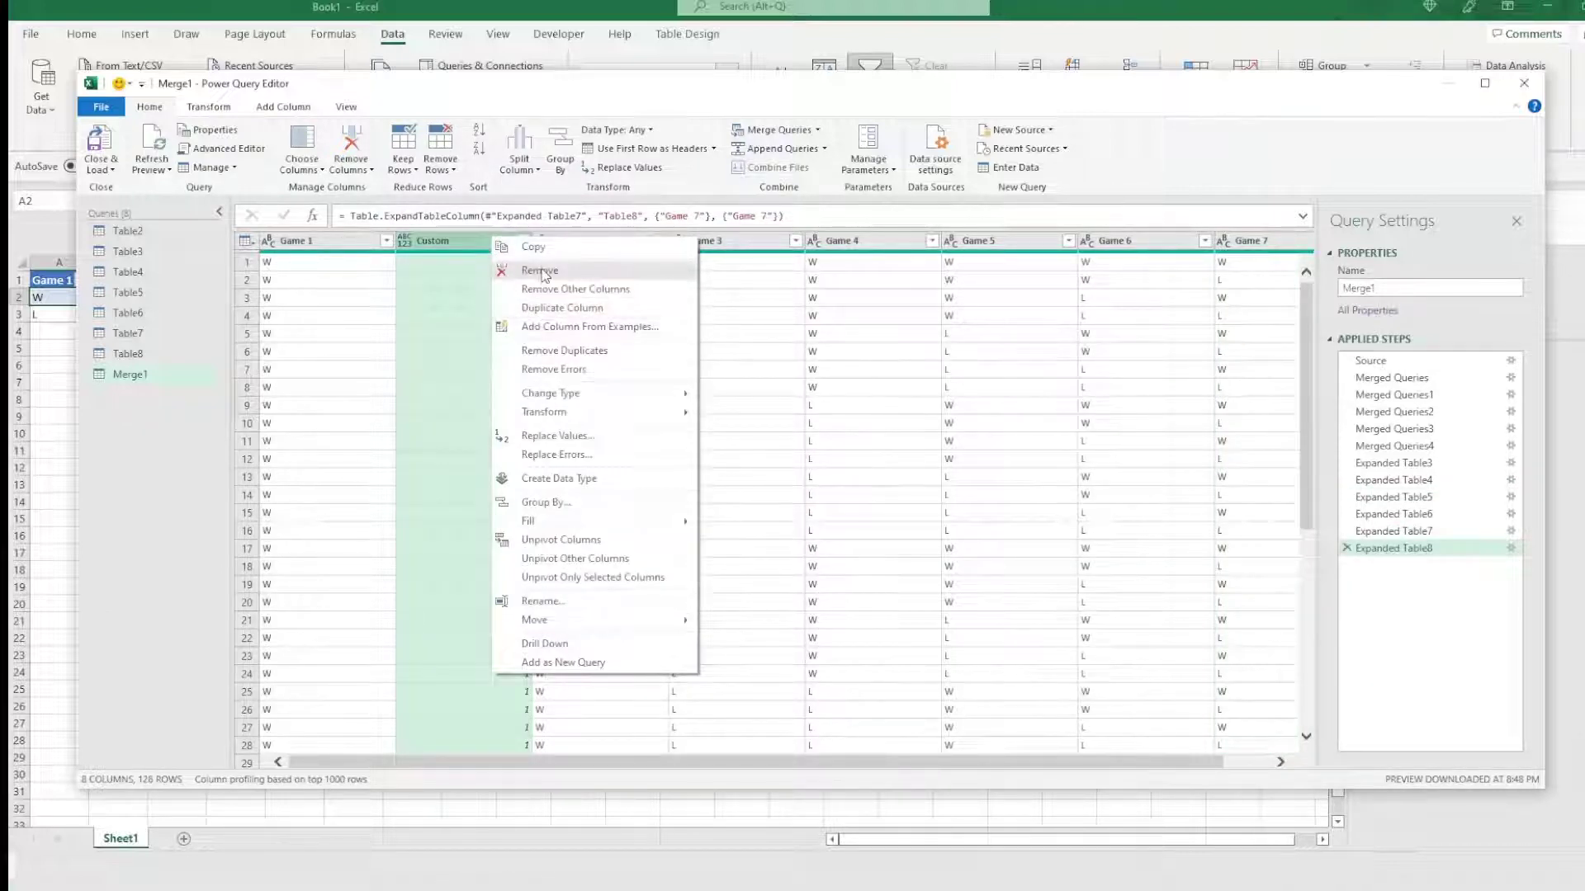
left_click(539, 270)
left_click(520, 369)
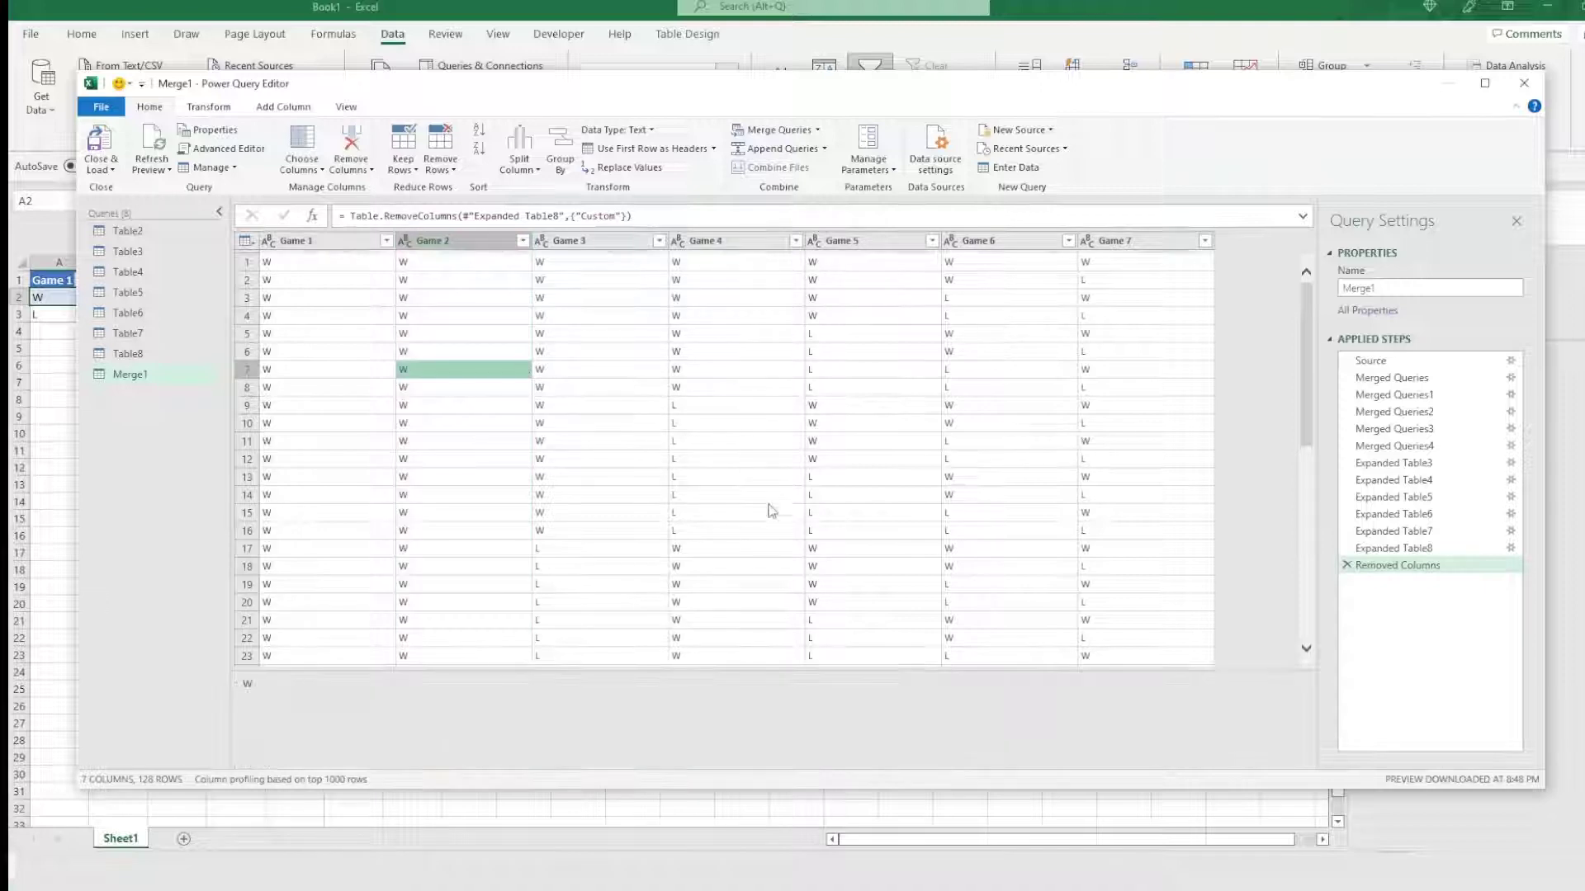
scroll(1037, 484, "down", 5)
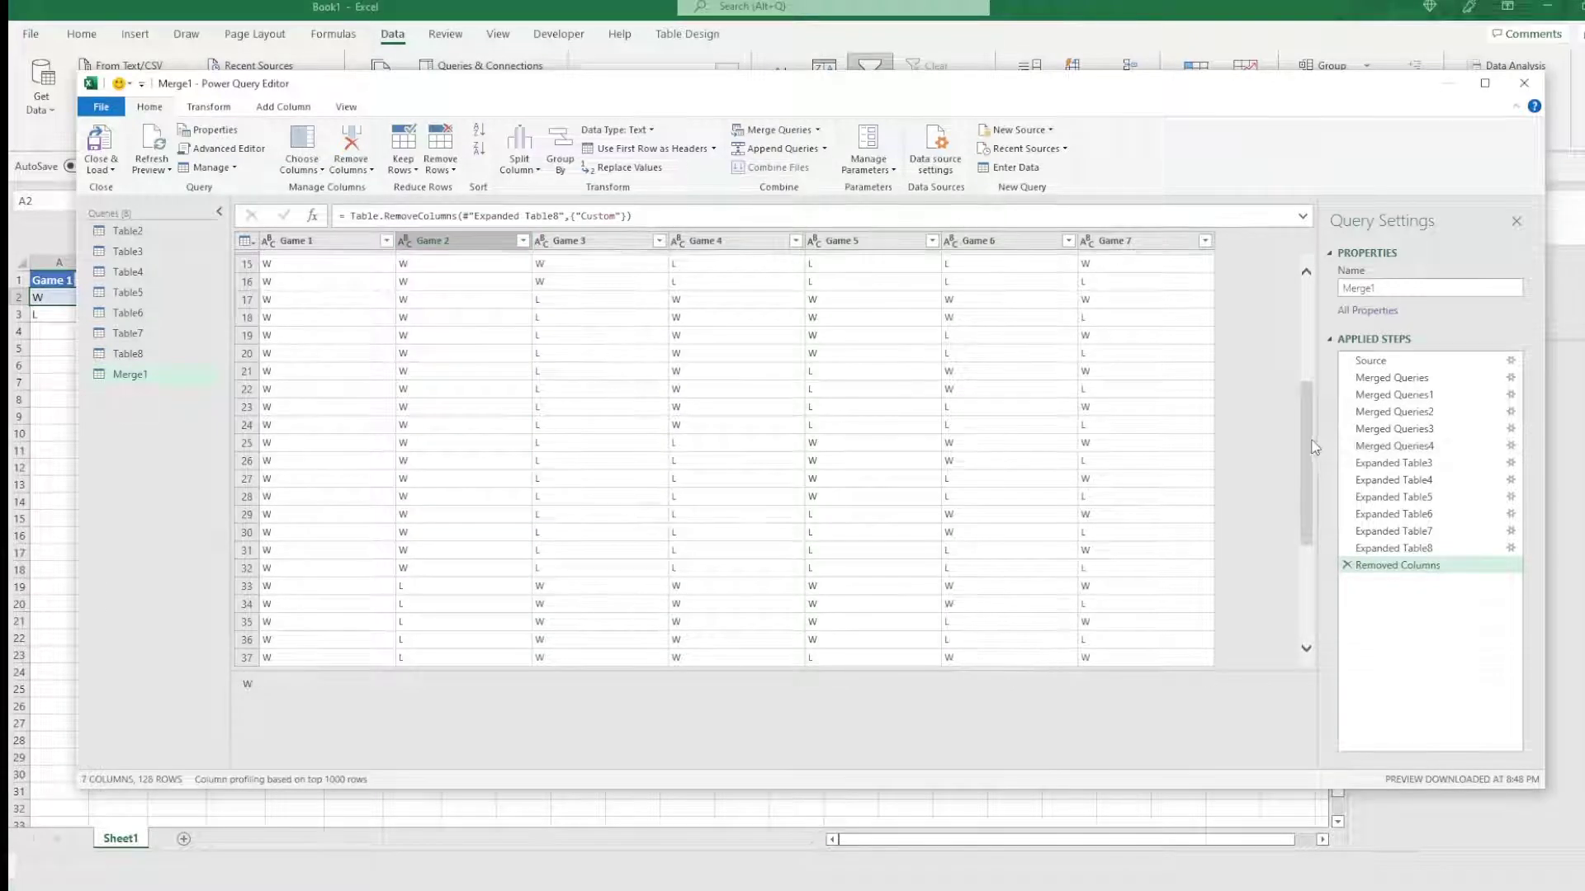
scroll(1270, 265, "up", 5)
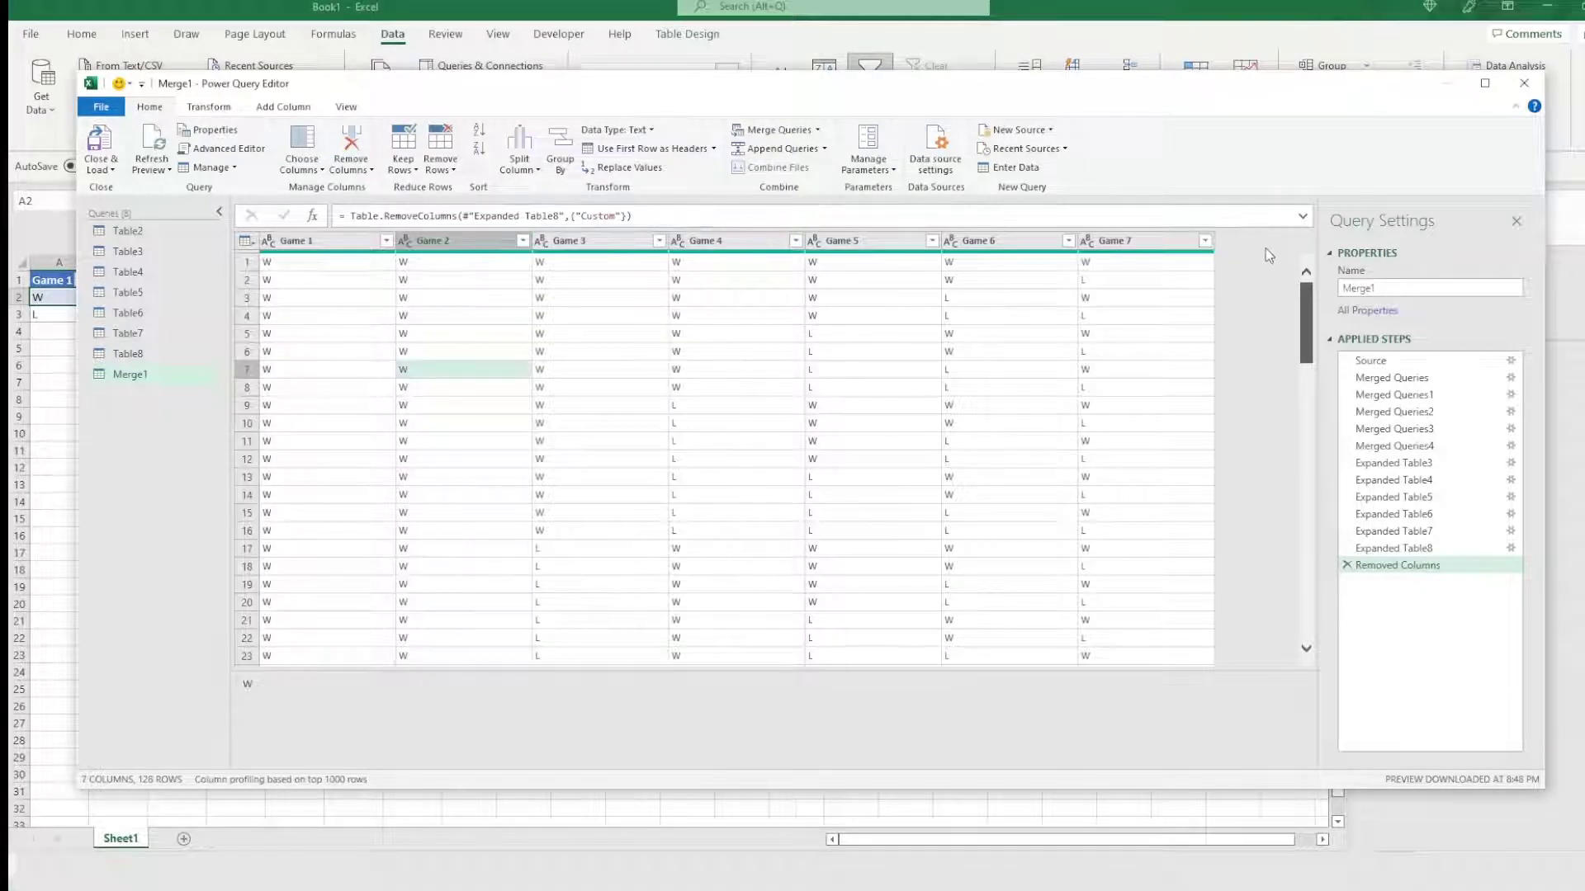
left_click(294, 262)
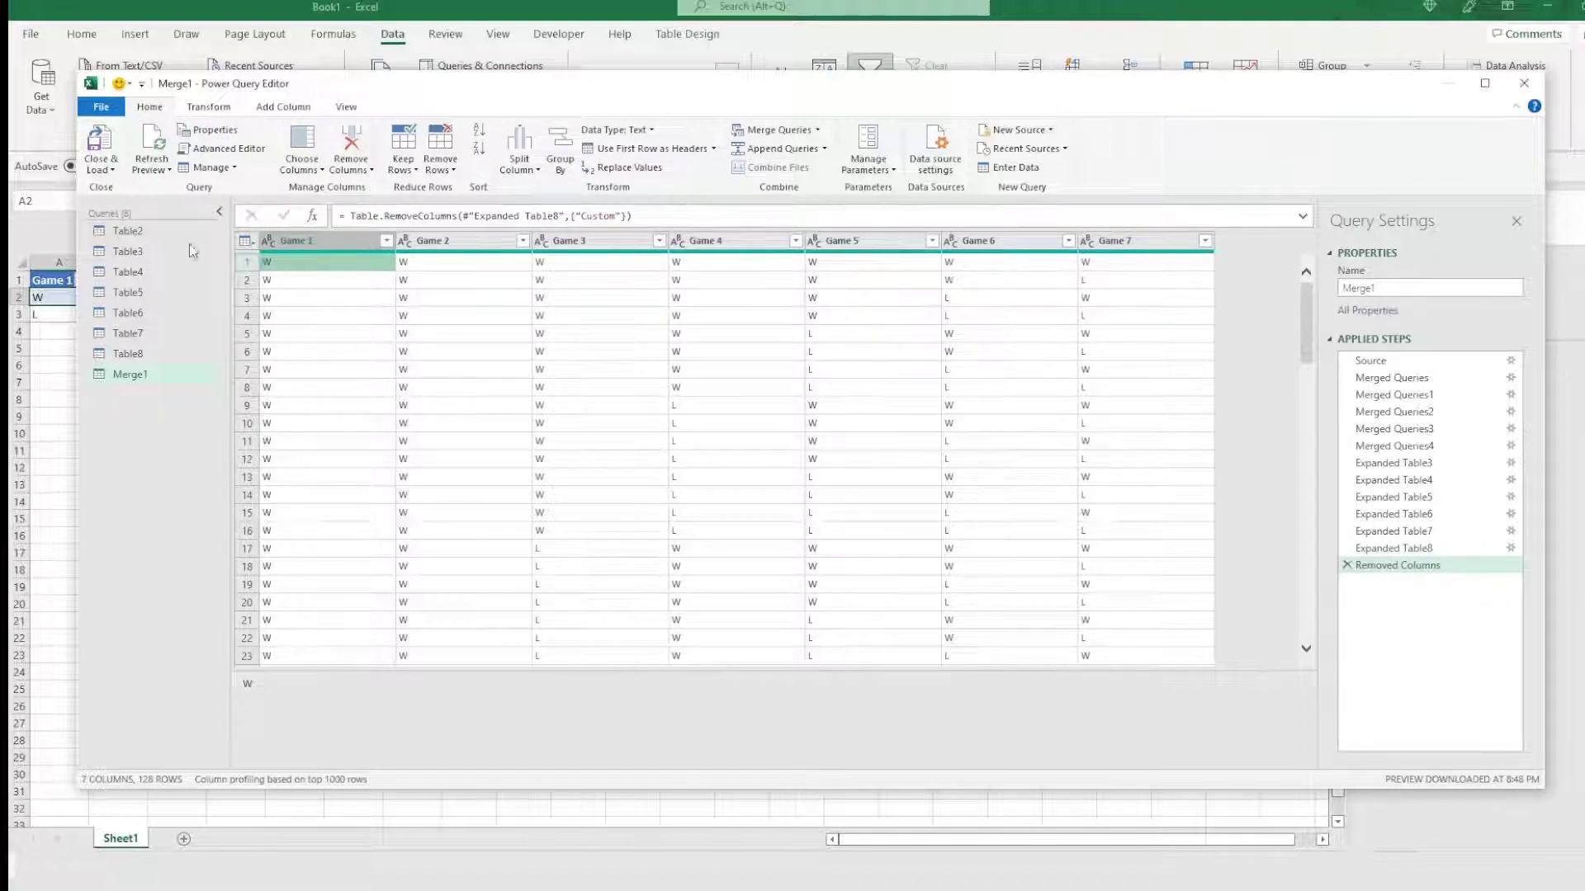
Load Merge1's 128 combinations into Excel as a table on a new worksheet
left_click(113, 169)
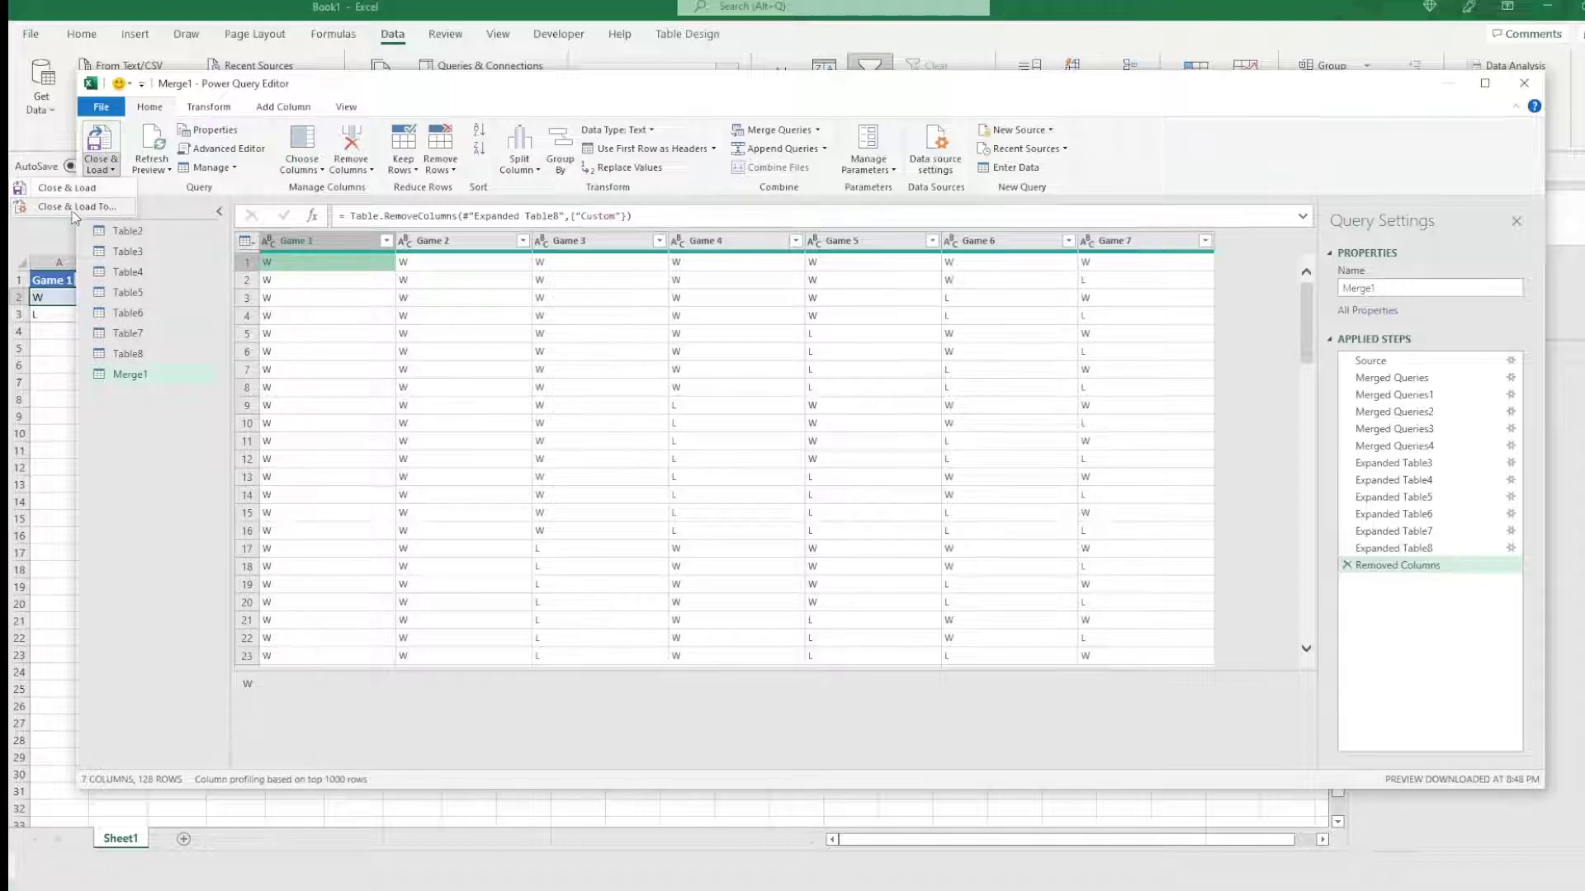
left_click(98, 207)
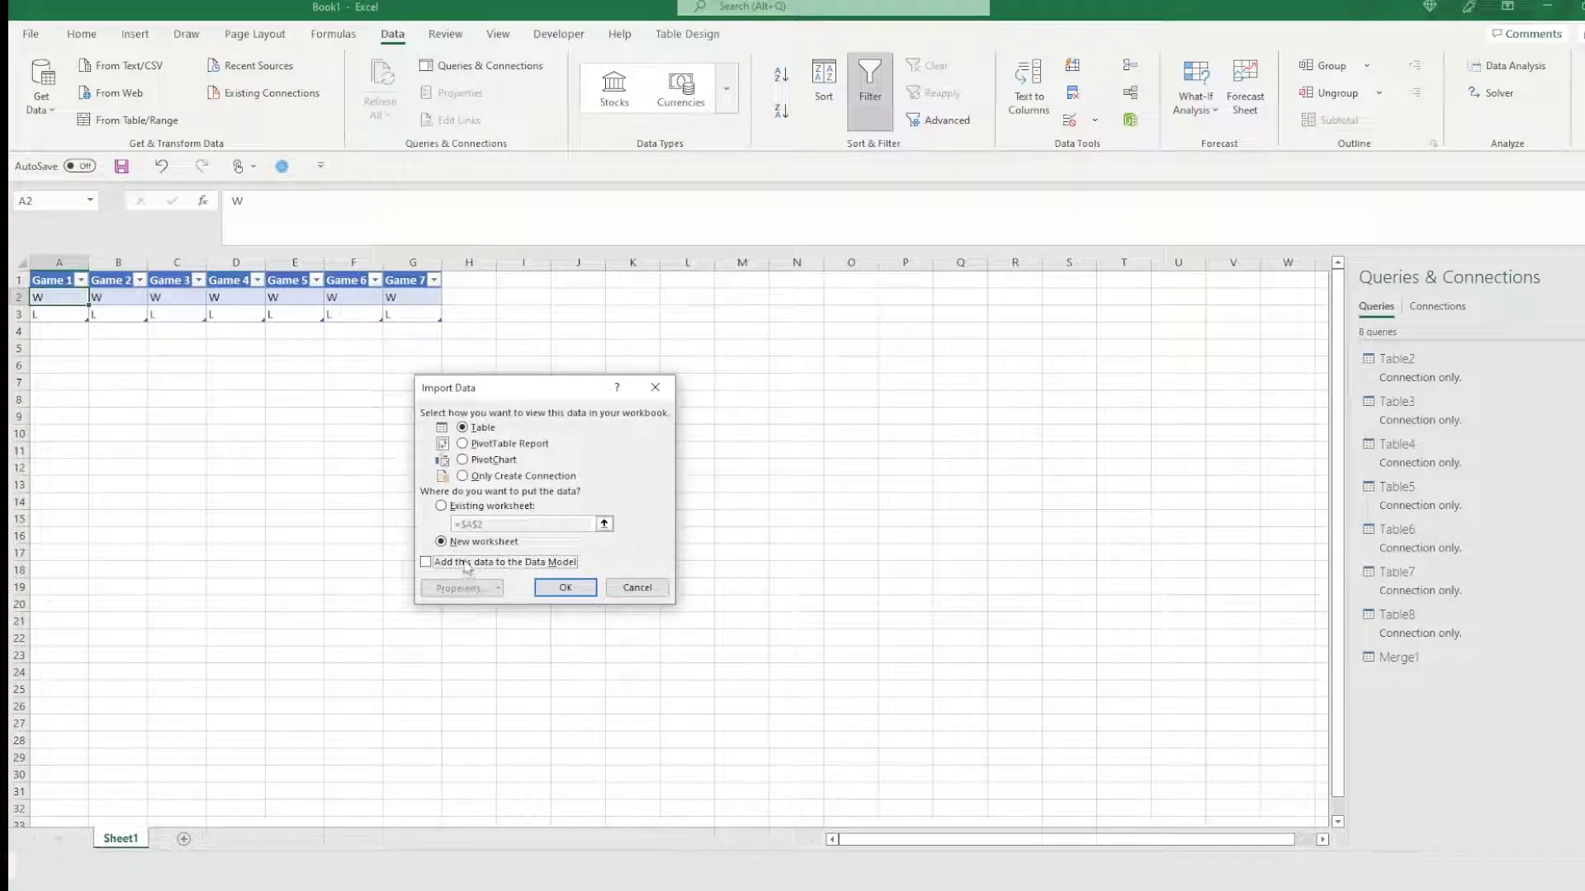
left_click(565, 588)
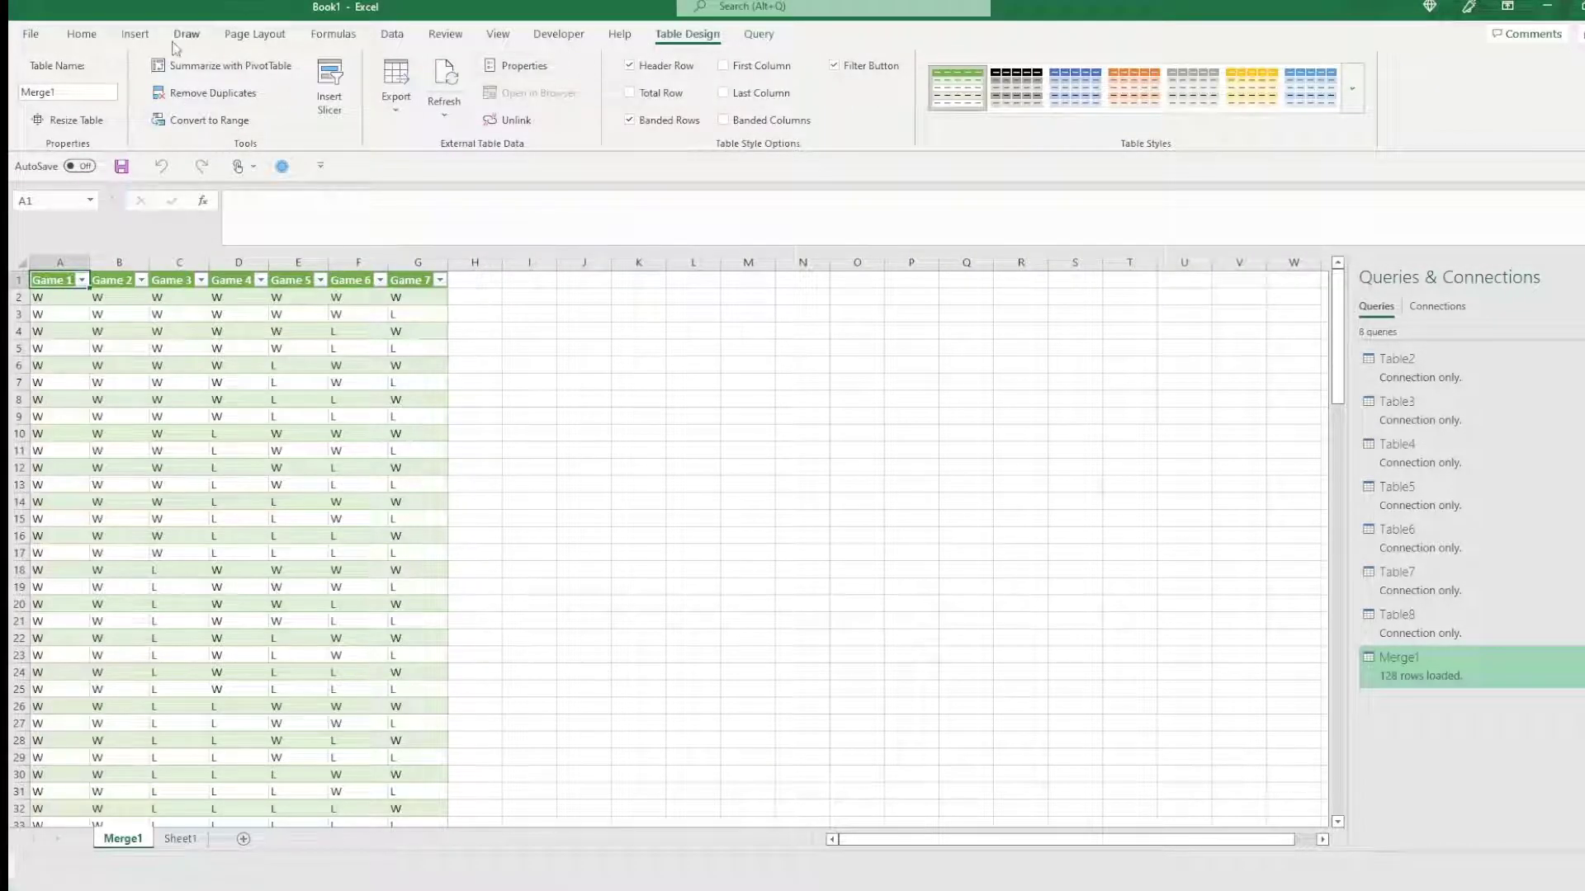
Turn off the filter arrows on the Merge1 table's Game 1–Game 7 headers
left_click(80, 36)
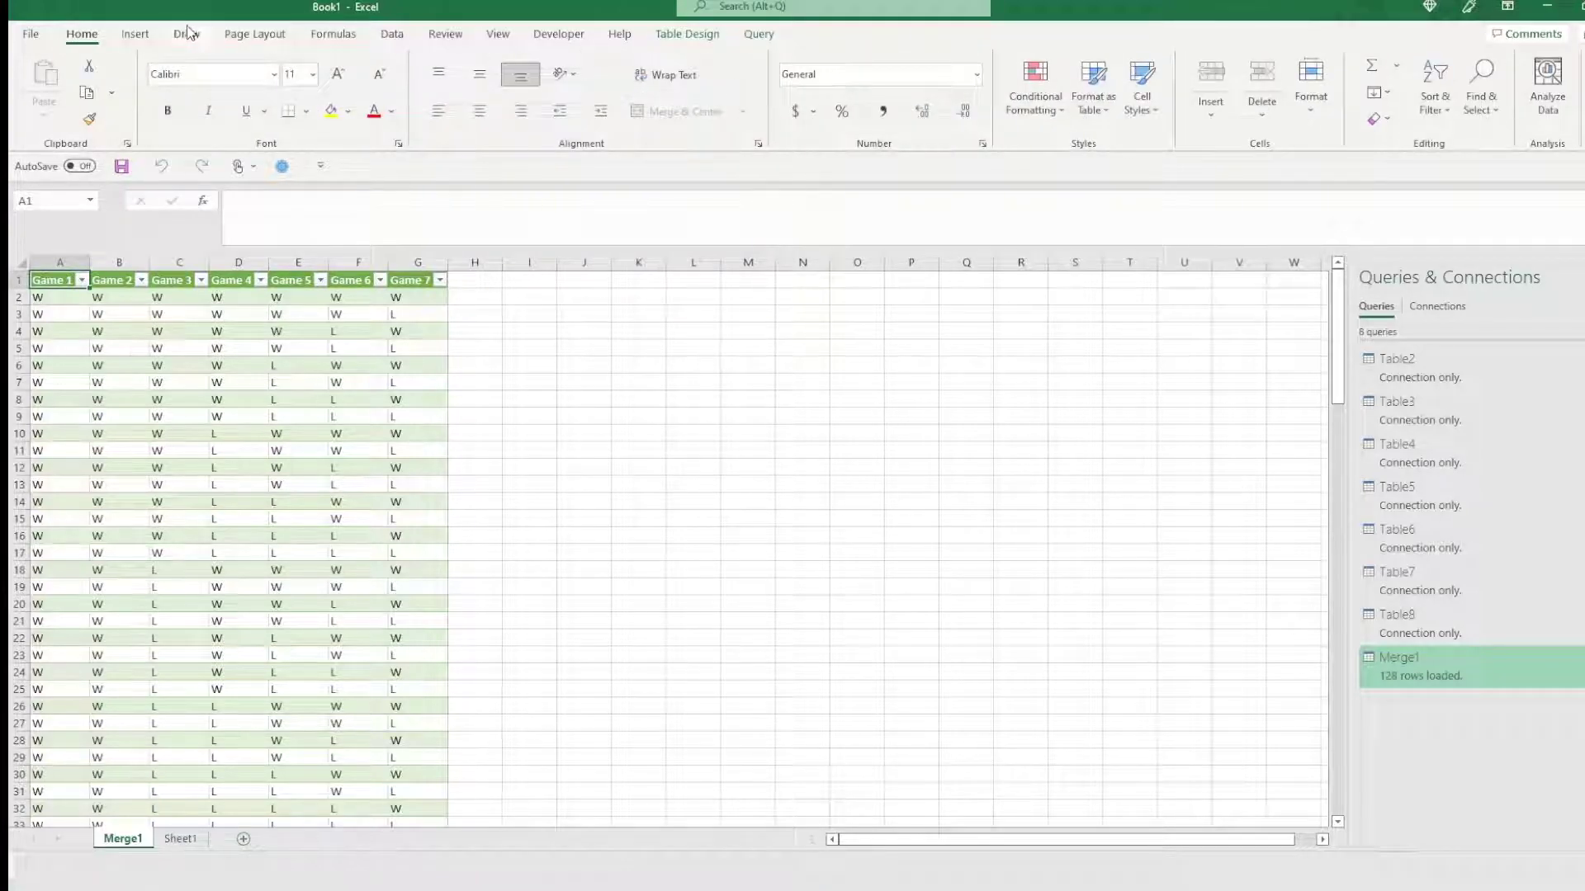
left_click(392, 34)
left_click(886, 93)
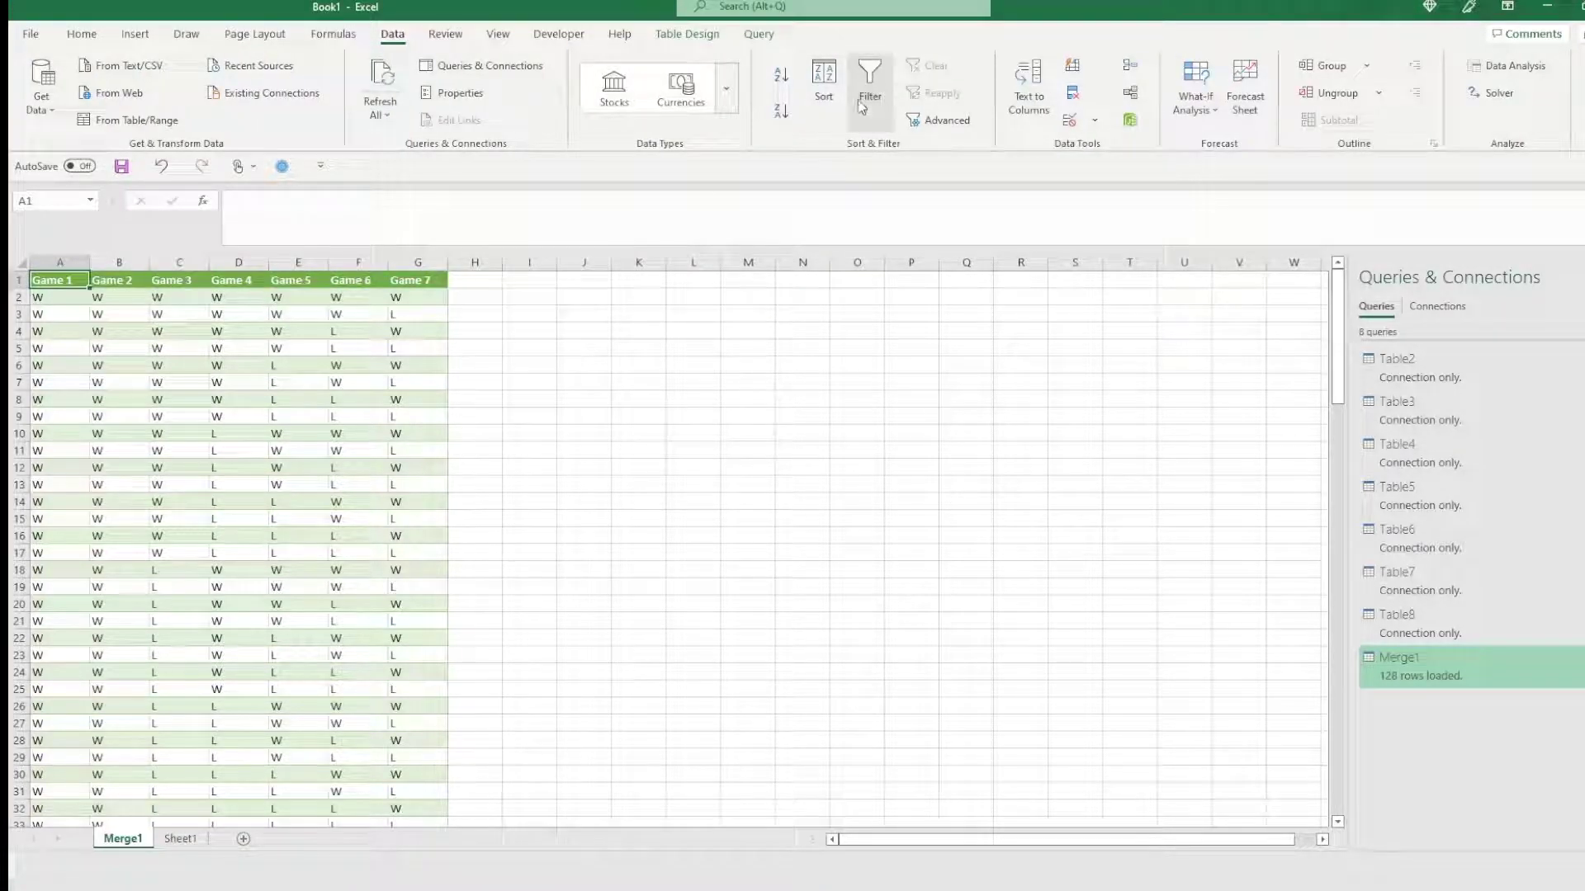
left_click(584, 365)
left_click(417, 297)
left_click(251, 326)
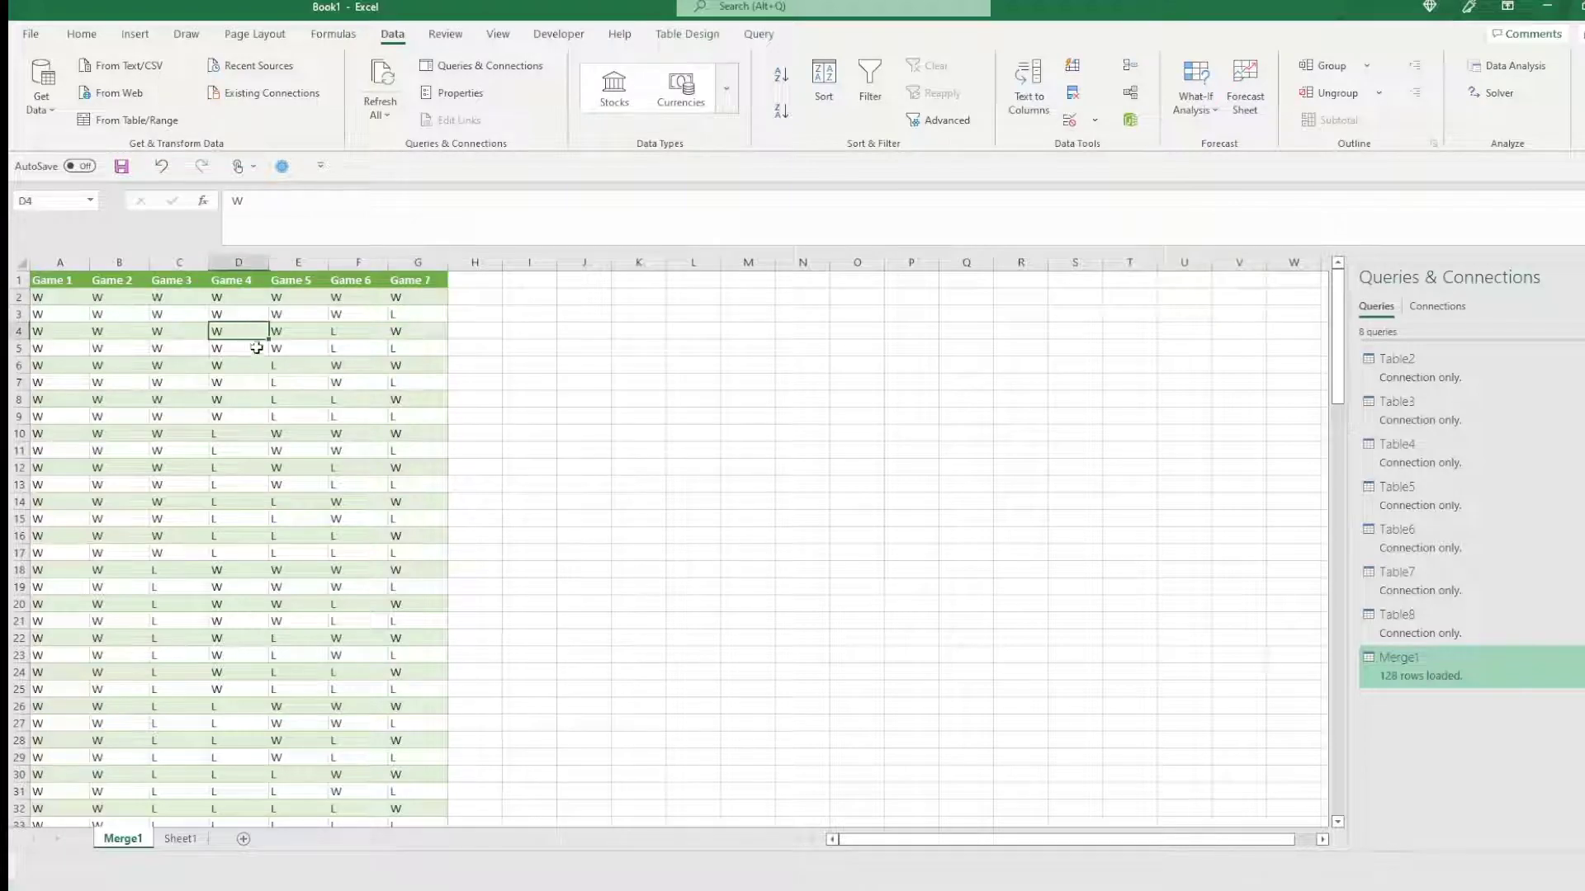
Scroll through the W/L combination rows and check the empty cells beside the table
scroll(281, 396, "down", 15)
scroll(310, 465, "down", 11)
scroll(312, 464, "down", 4)
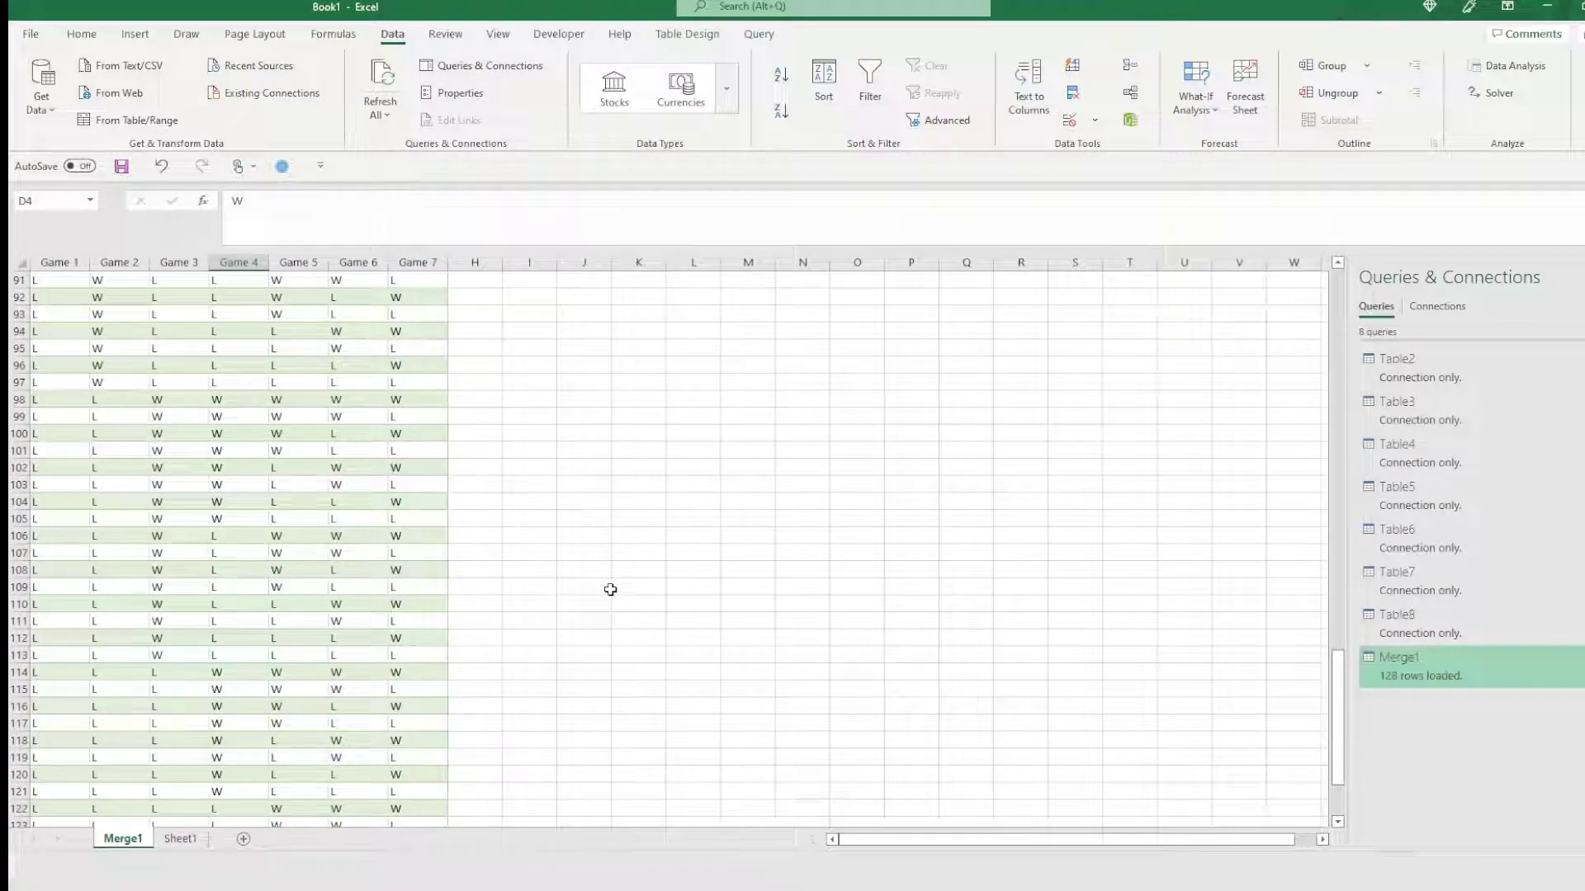
scroll(499, 632, "down", 6)
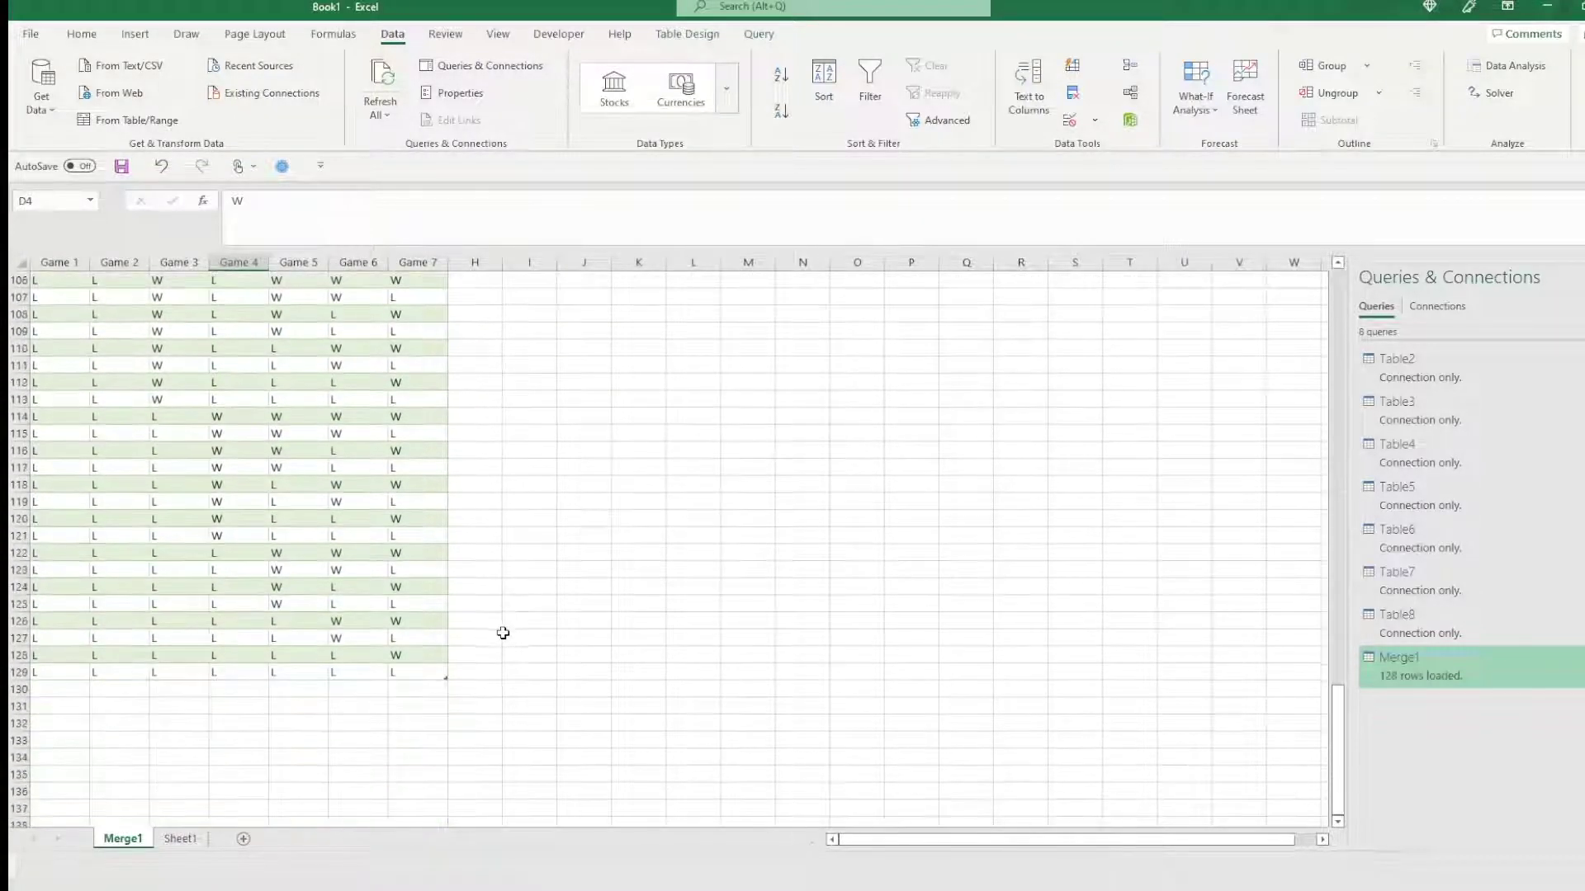
scroll(536, 623, "up", 6)
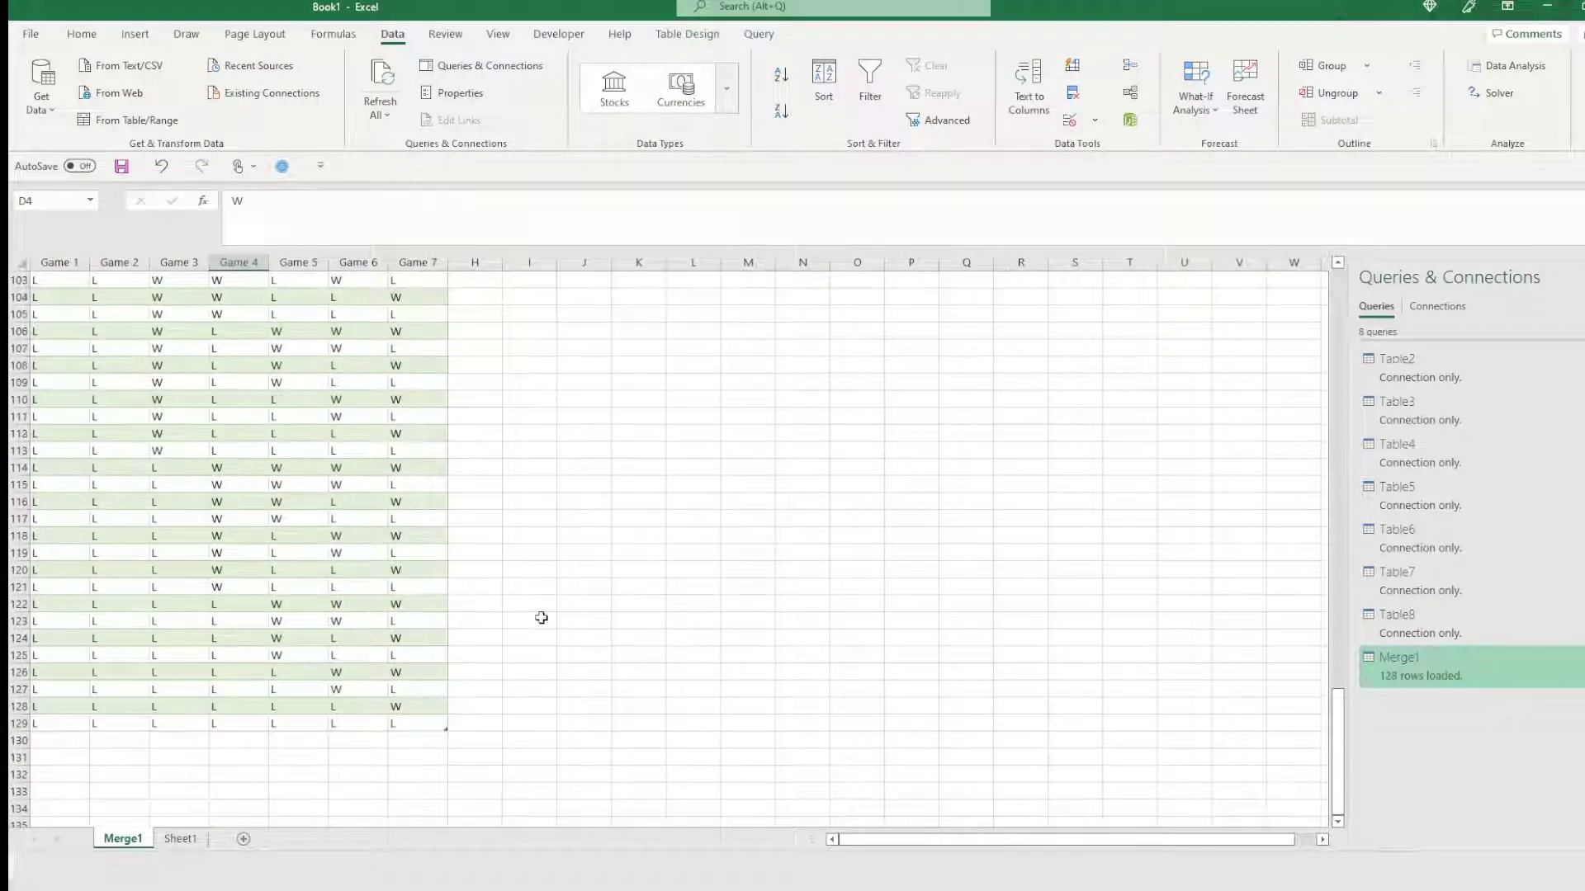
left_click_drag(1335, 735, 1334, 330)
left_click(565, 318)
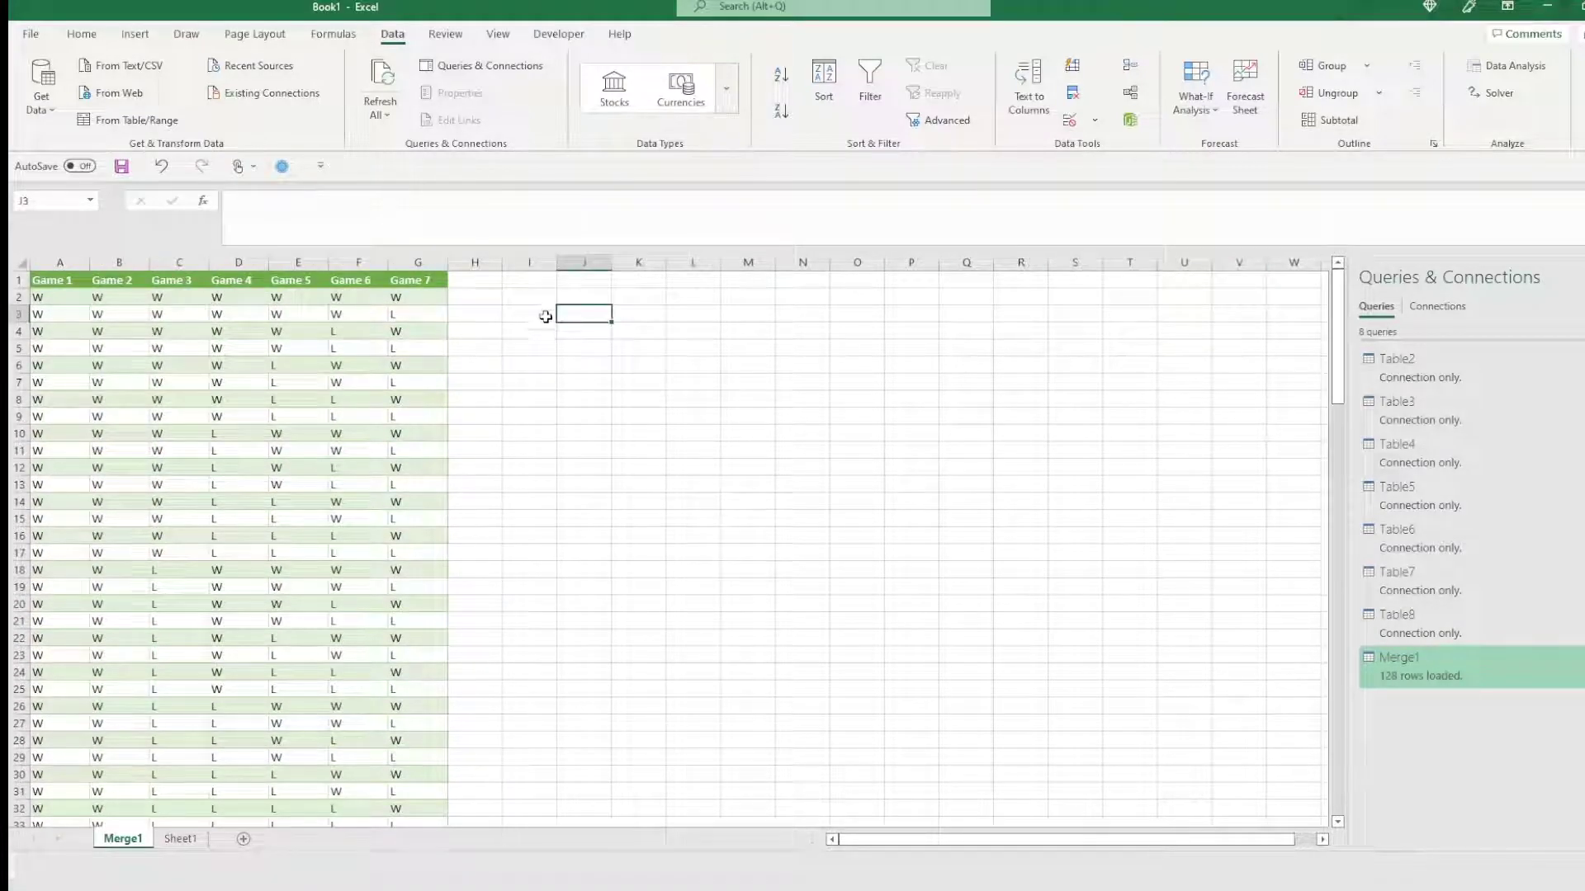
left_click(533, 298)
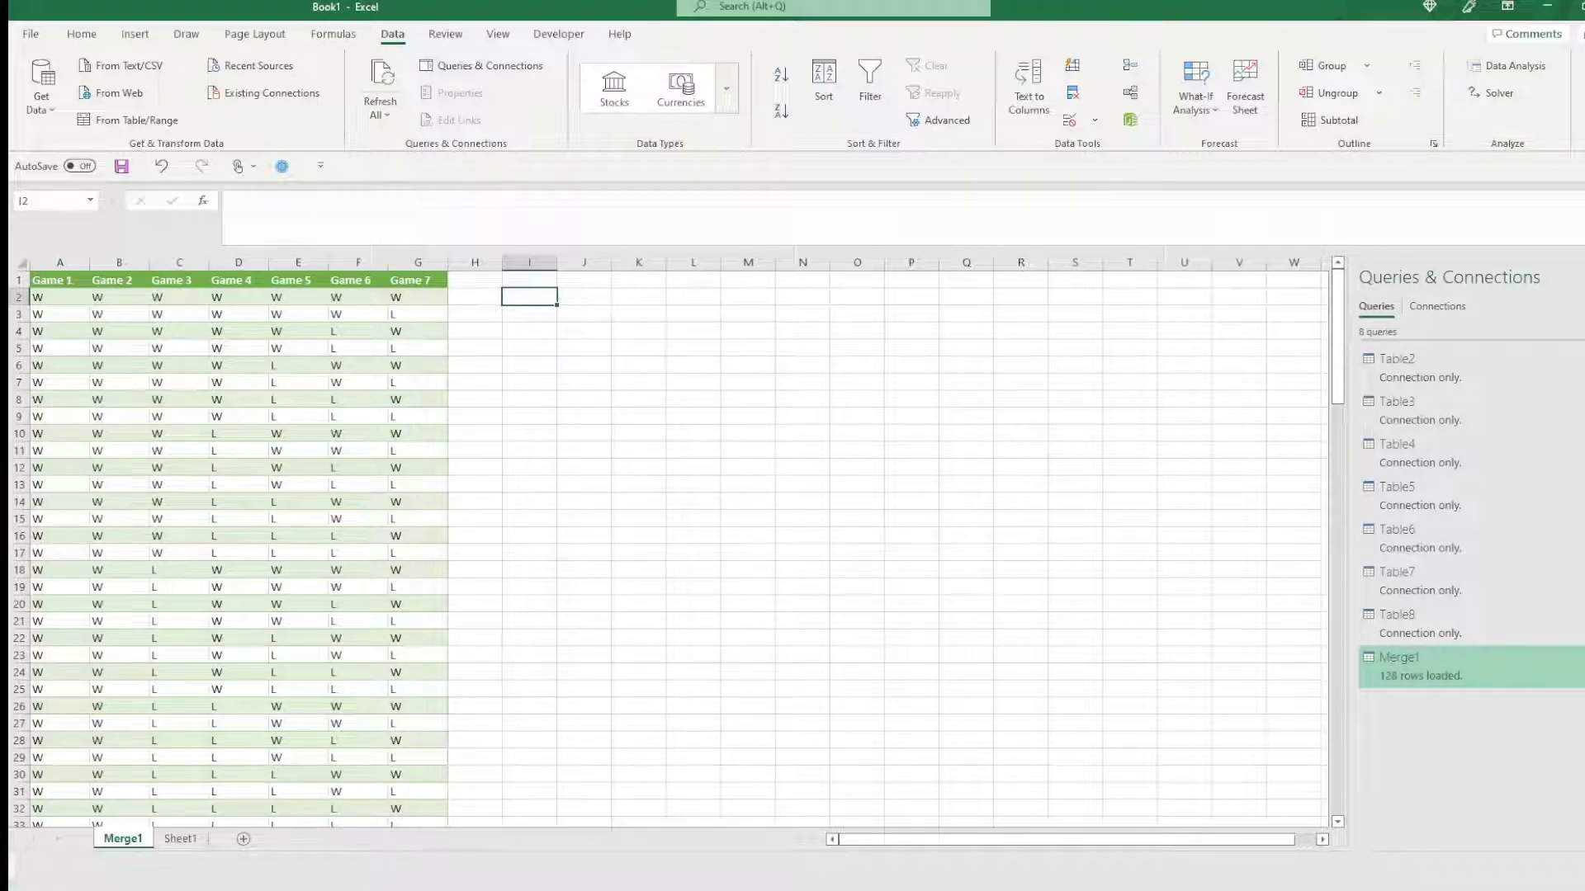
left_click(661, 367)
left_click(570, 33)
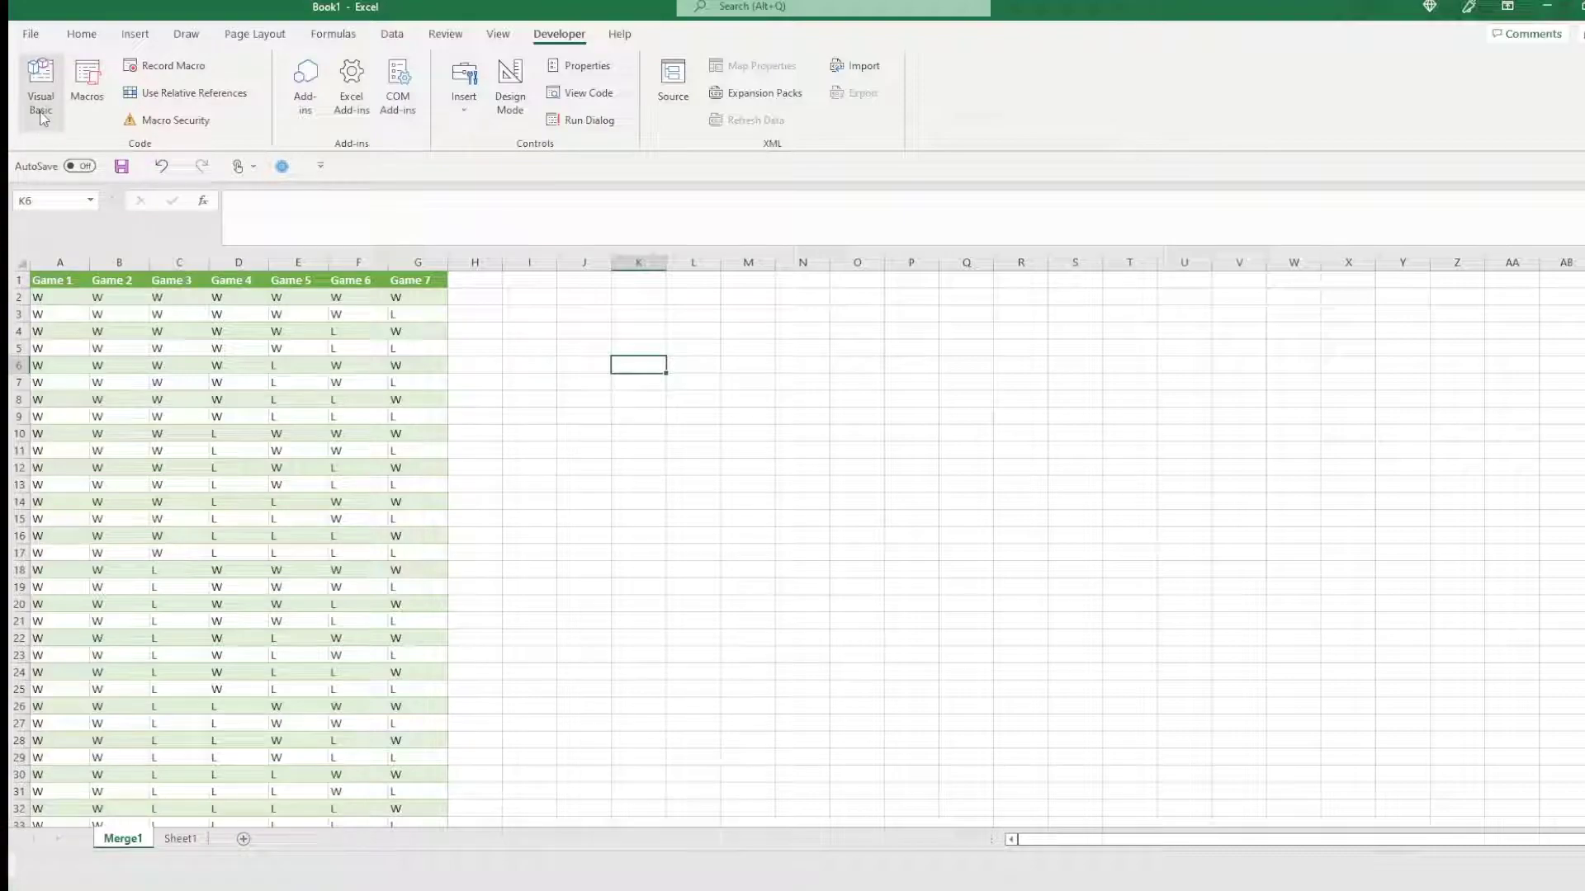
Open the Visual Basic editor from the Developer tab
left_click(54, 87)
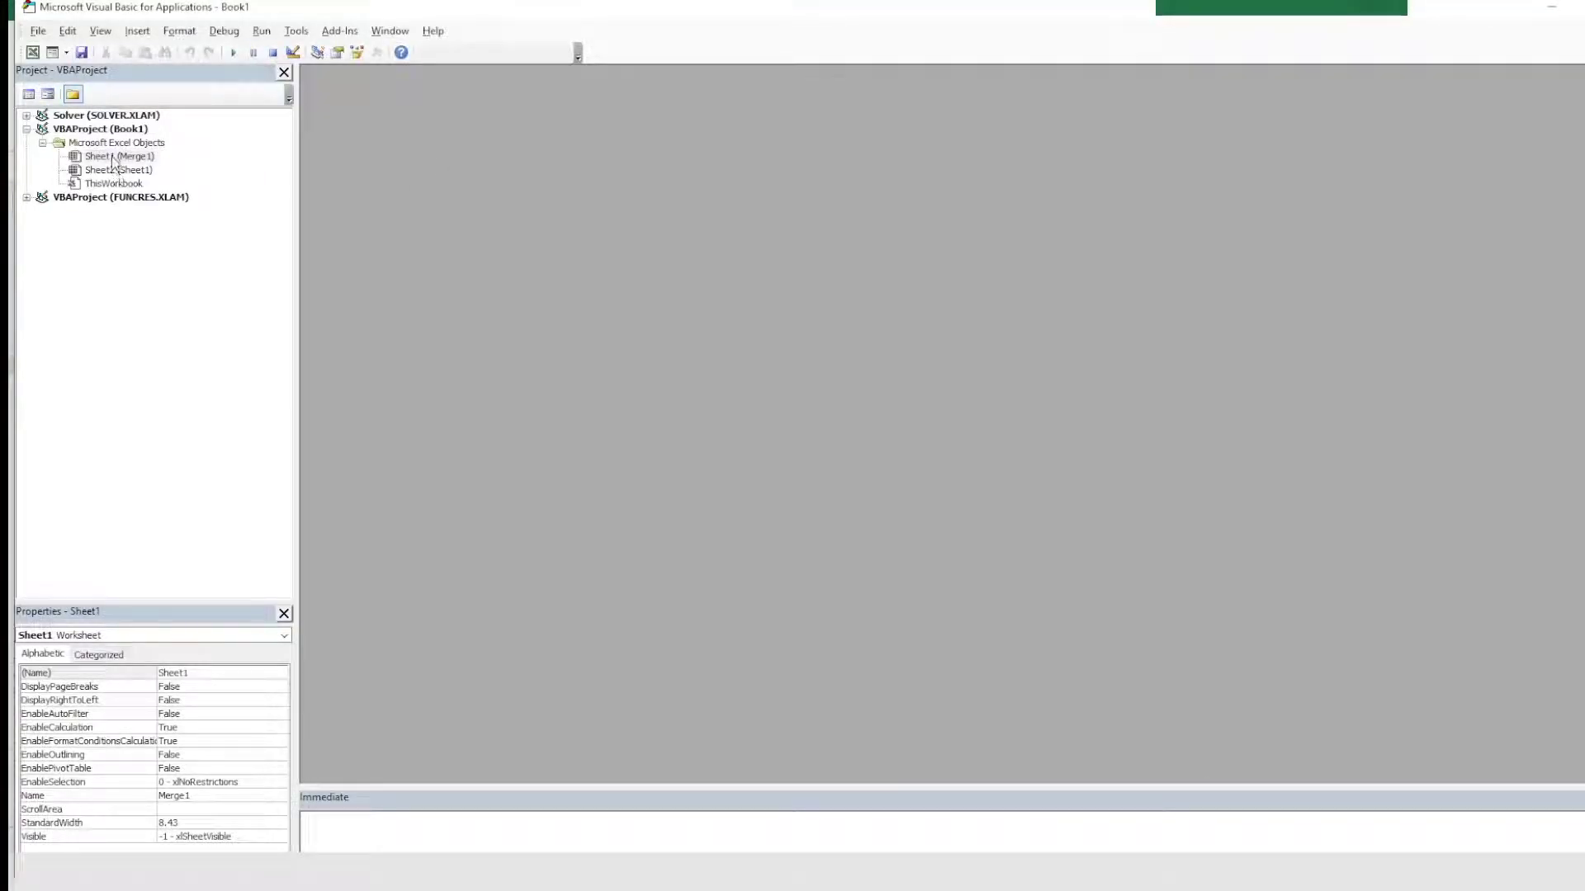
Insert a new module and create an empty Sub combos procedure
right_click(113, 157)
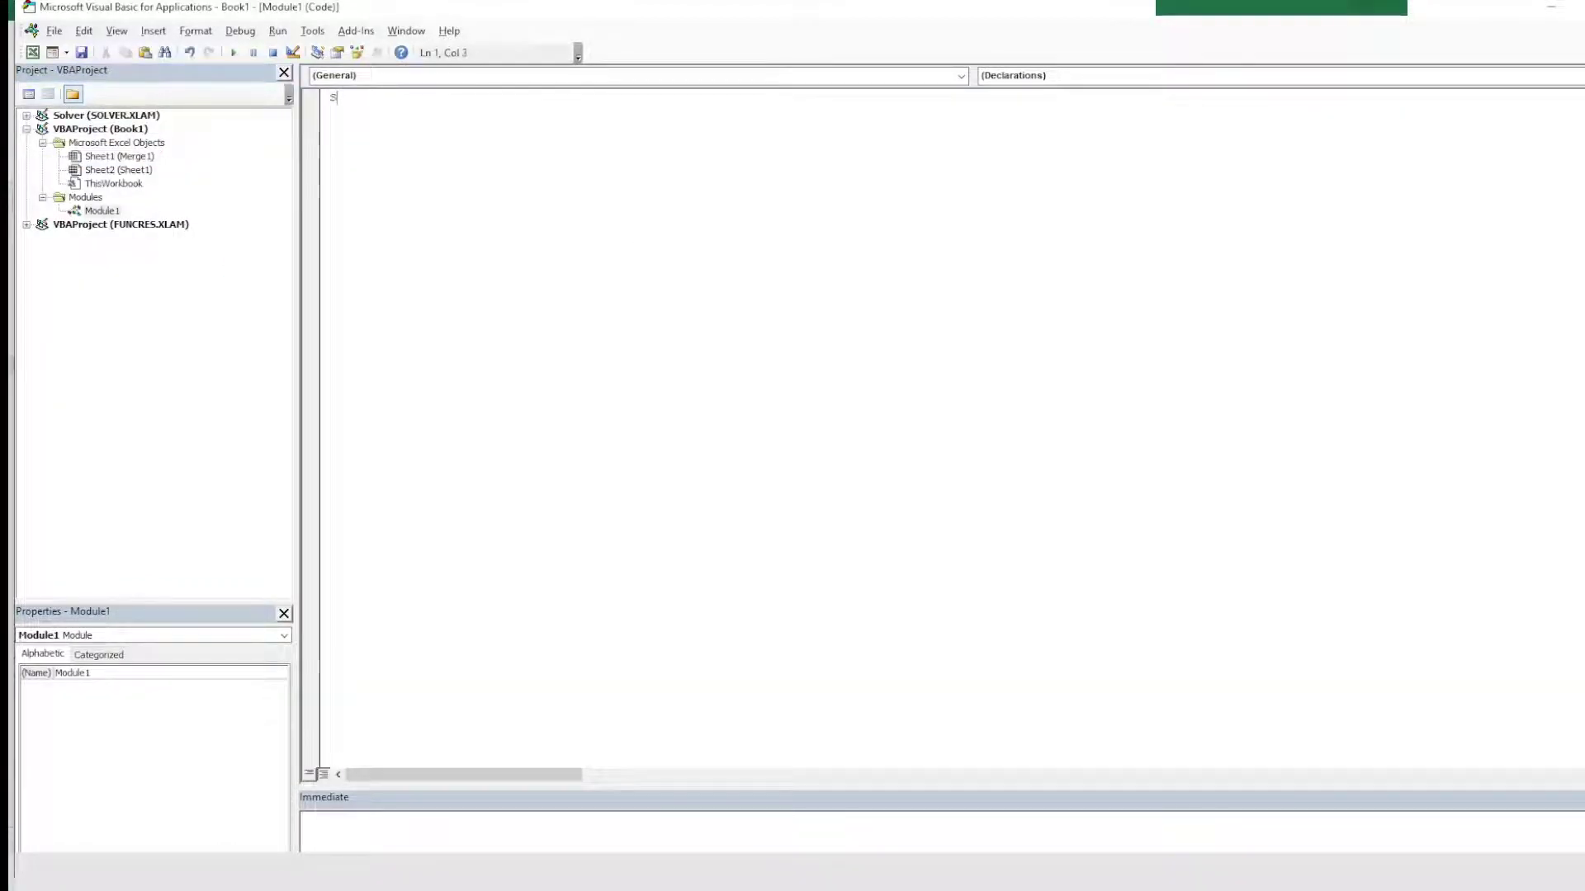
type("Sub combos")
key("Return")
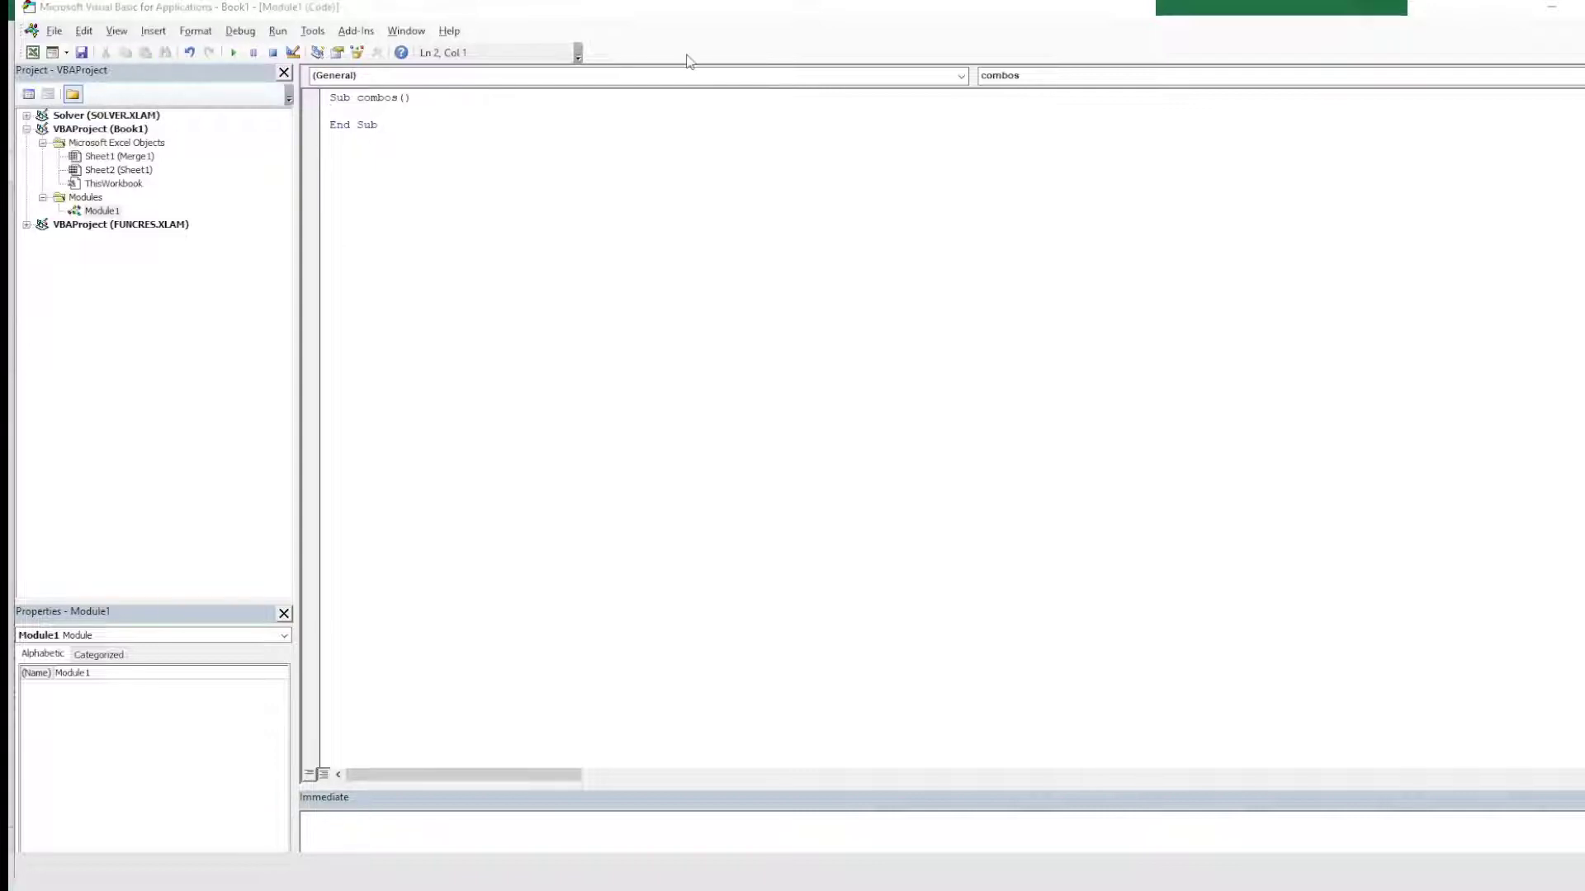
left_click(467, 125)
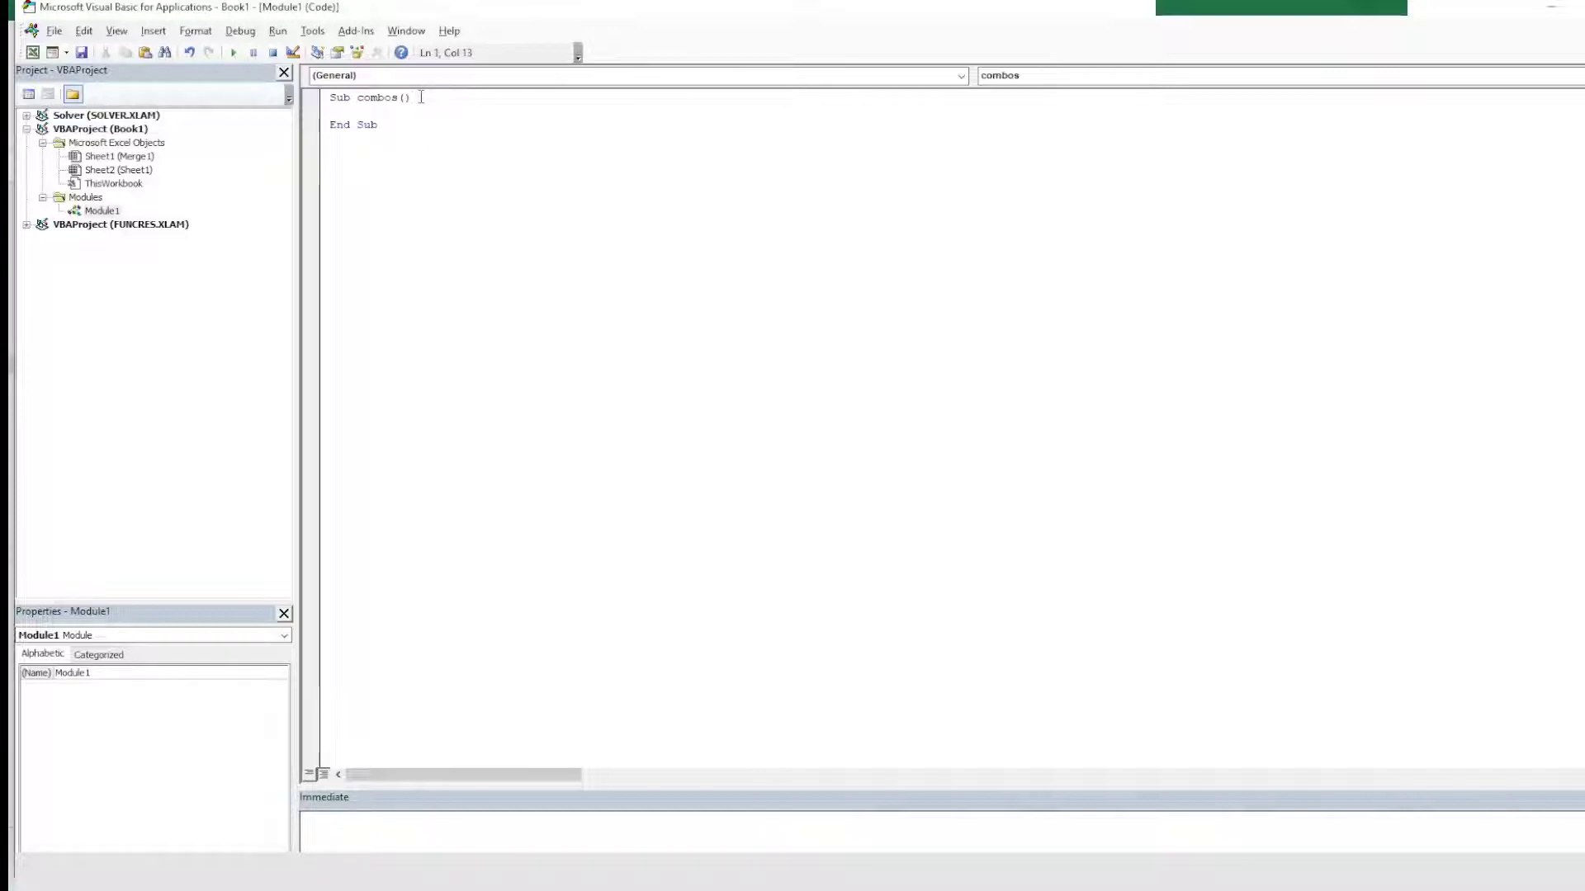
key("Return")
Add Application.ScreenUpdating = False at the start of combos and = True before End Sub
type("Applicatio")
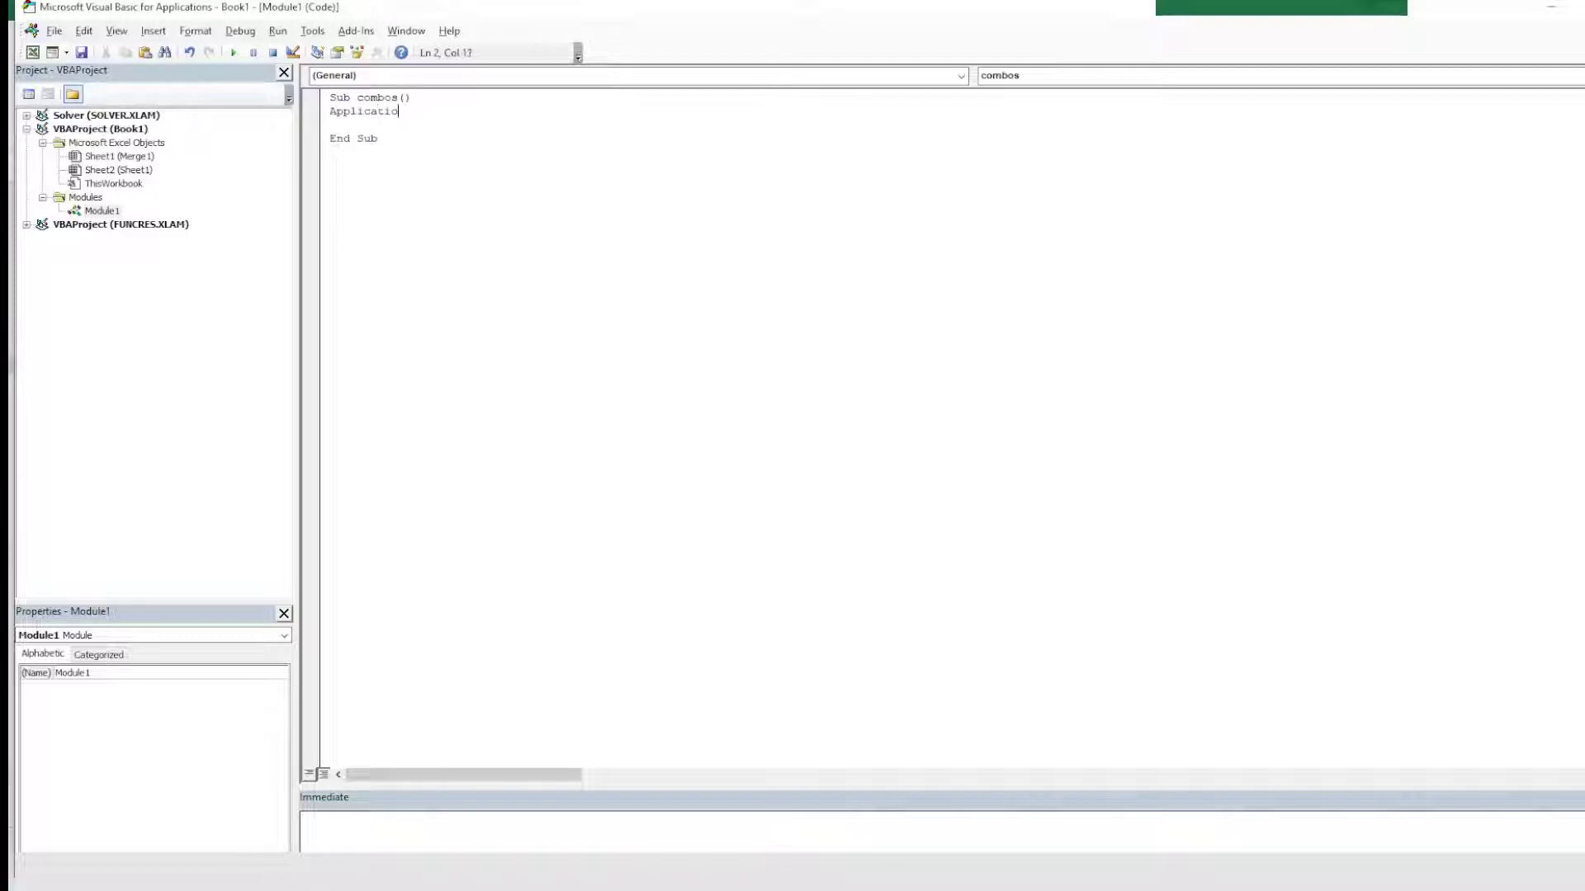
type("n.screenUpdating = False")
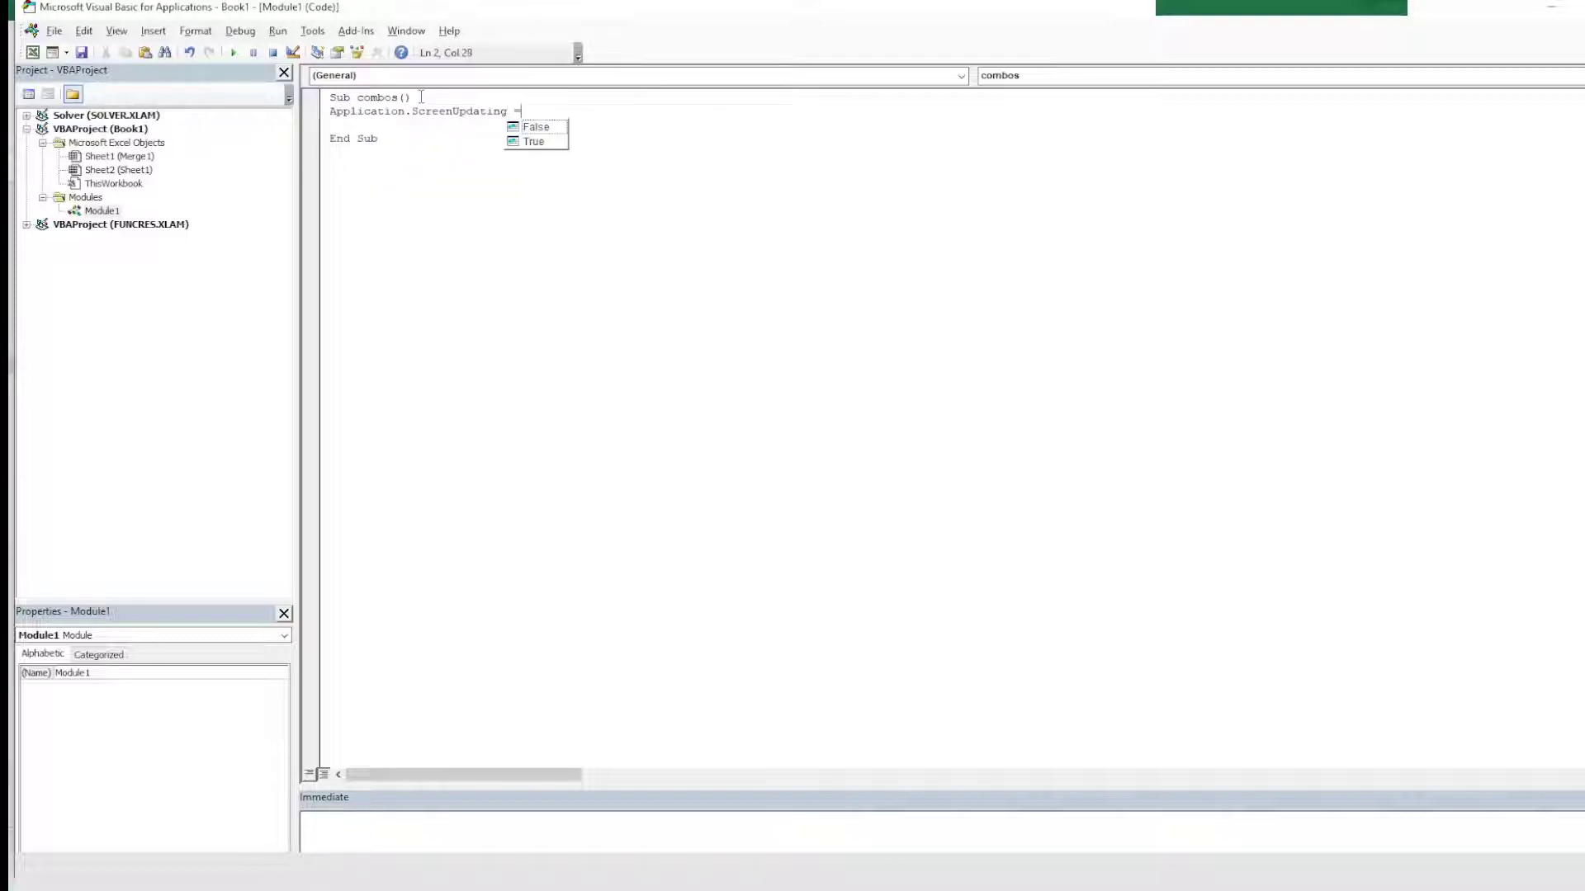
key("Return")
key("Return")
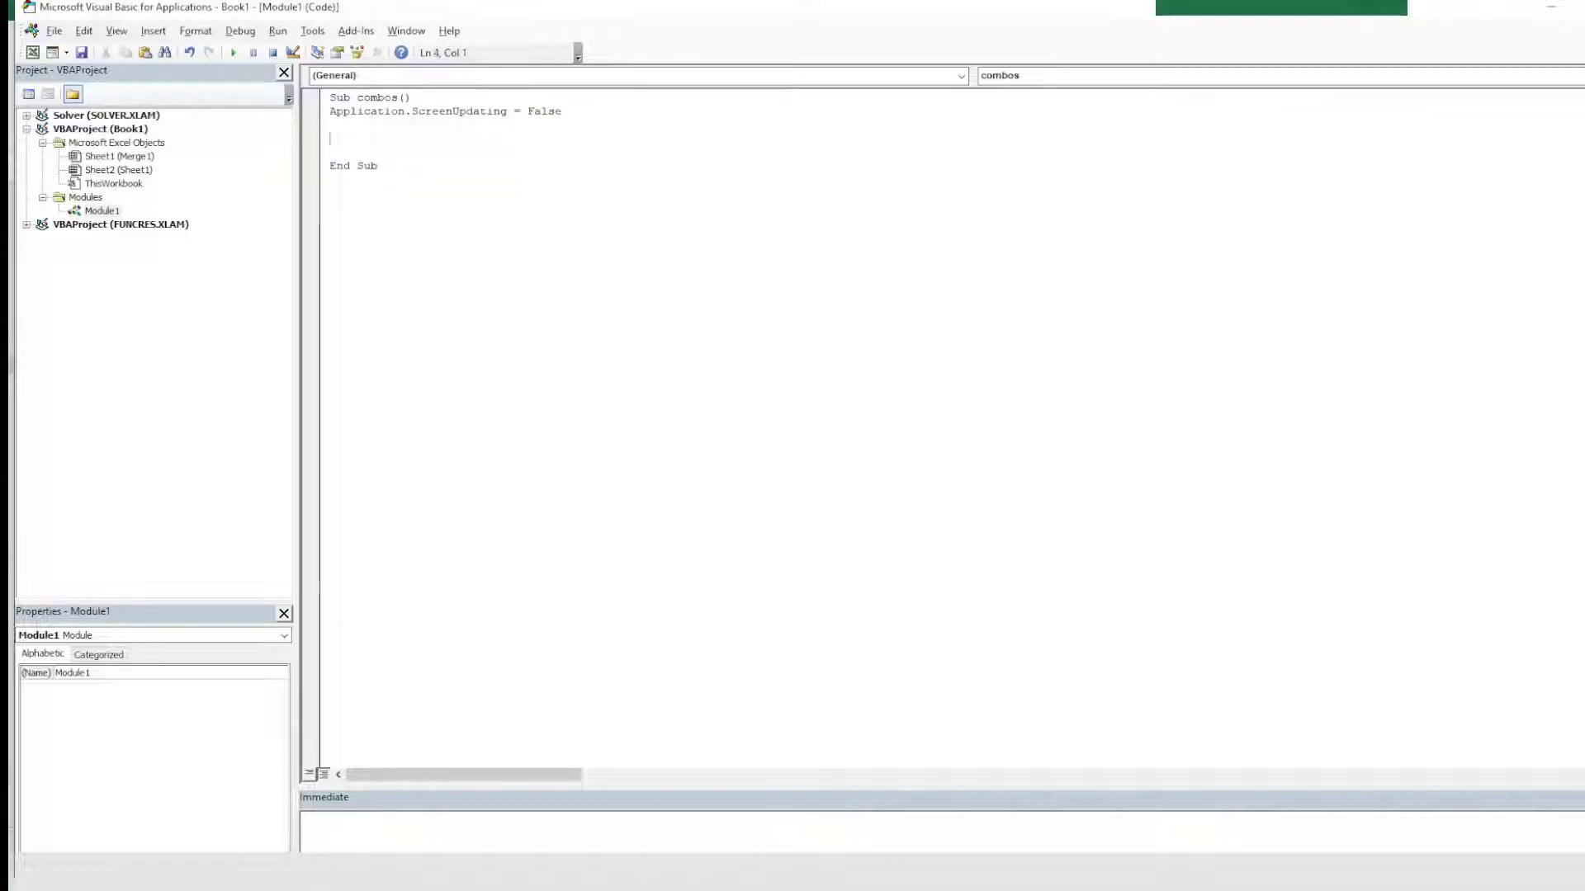
type("Application.ScreenUpdating =")
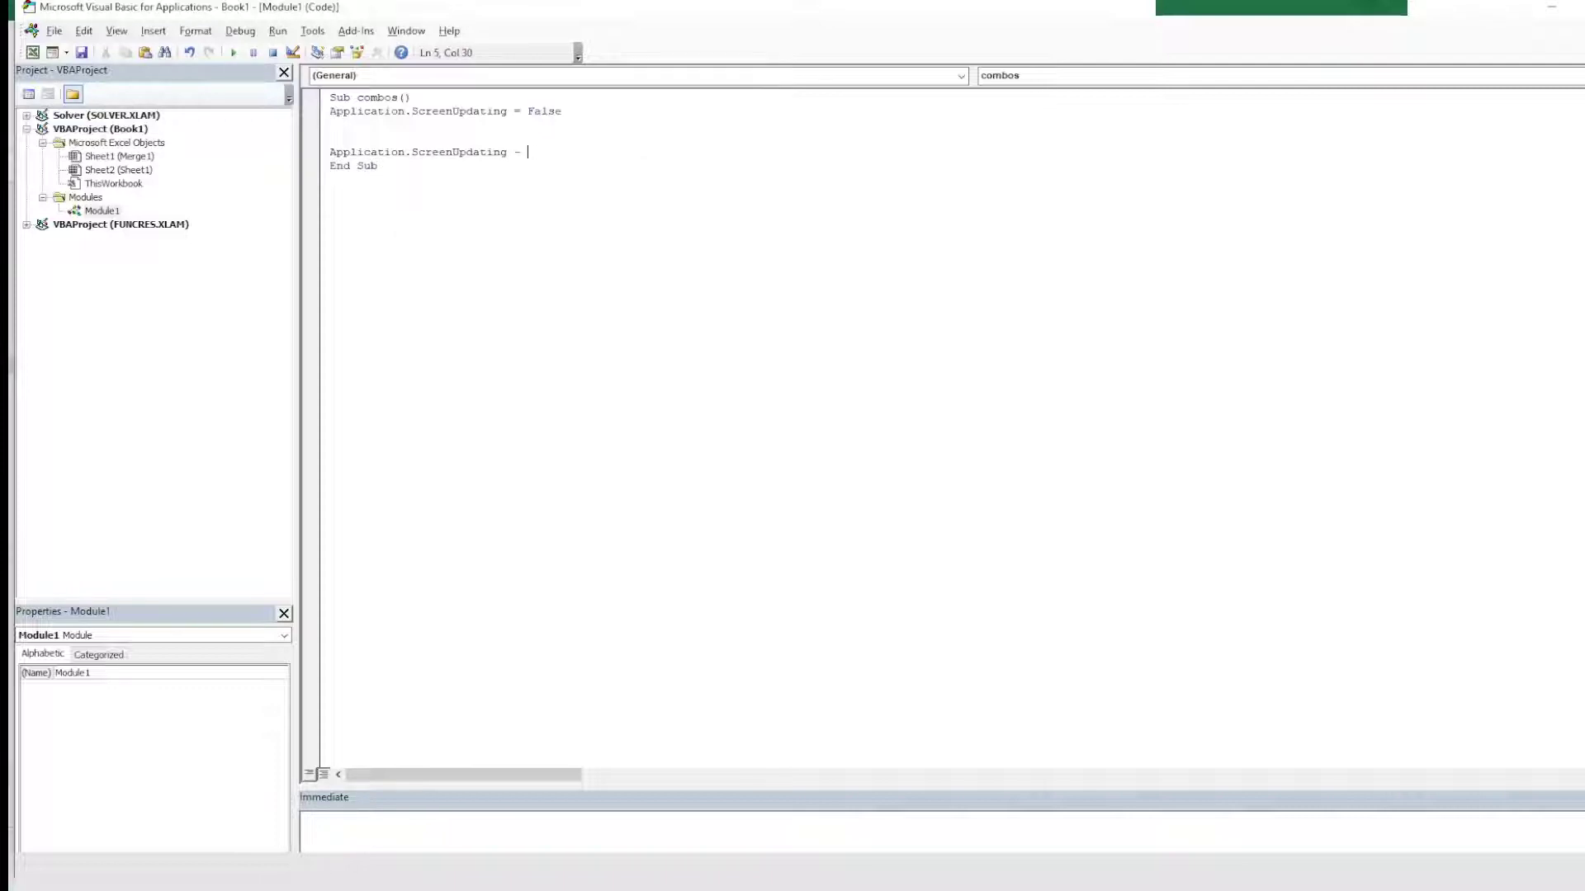
key("BackSpace")
type("= True")
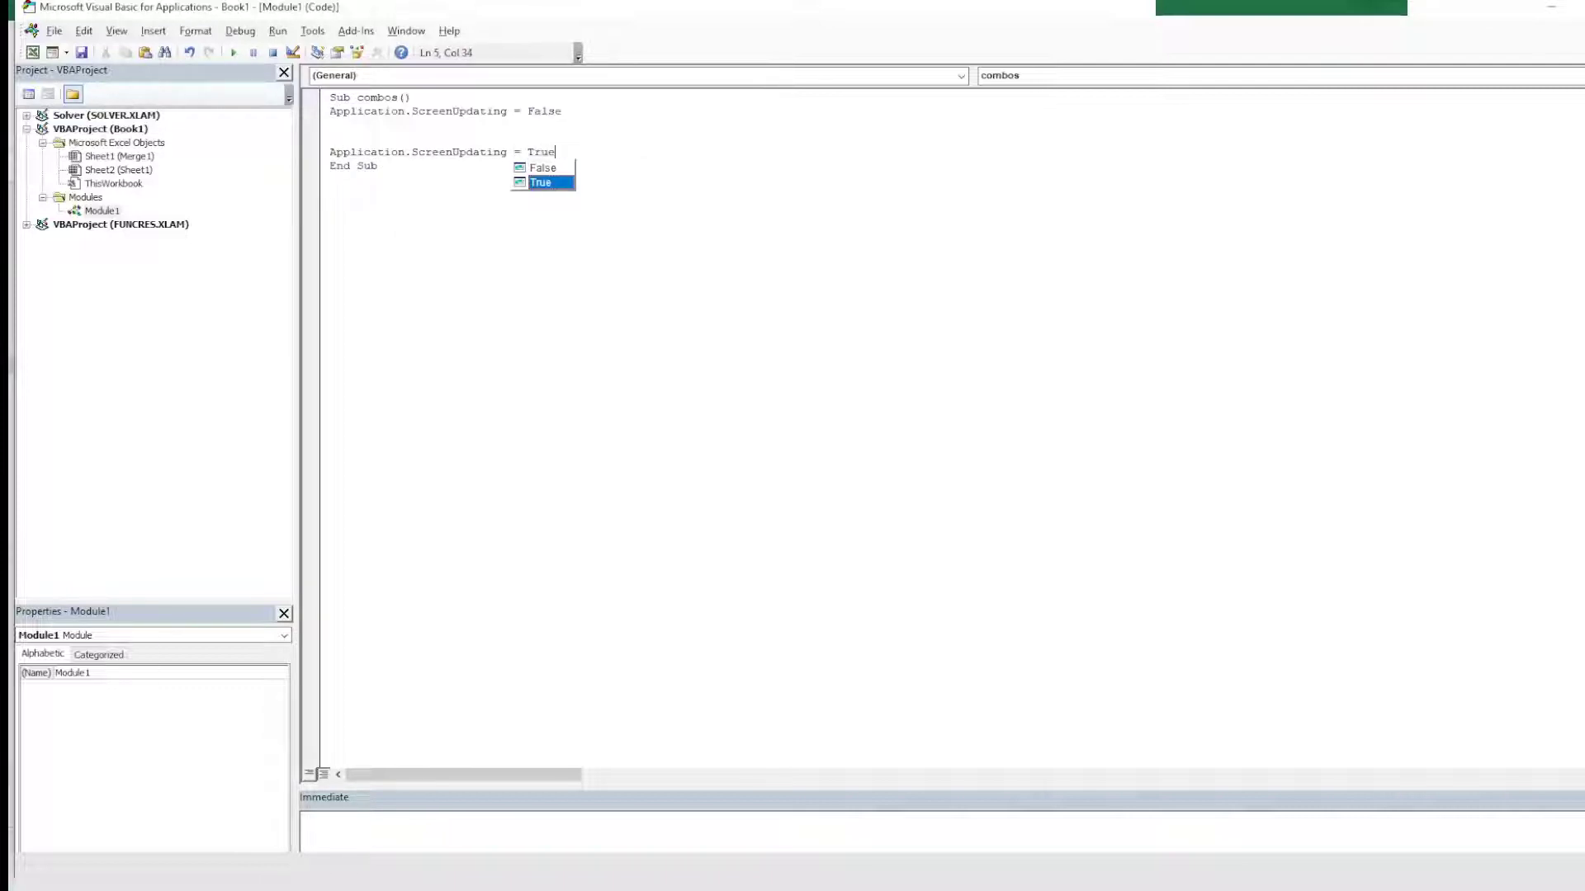
key("Escape")
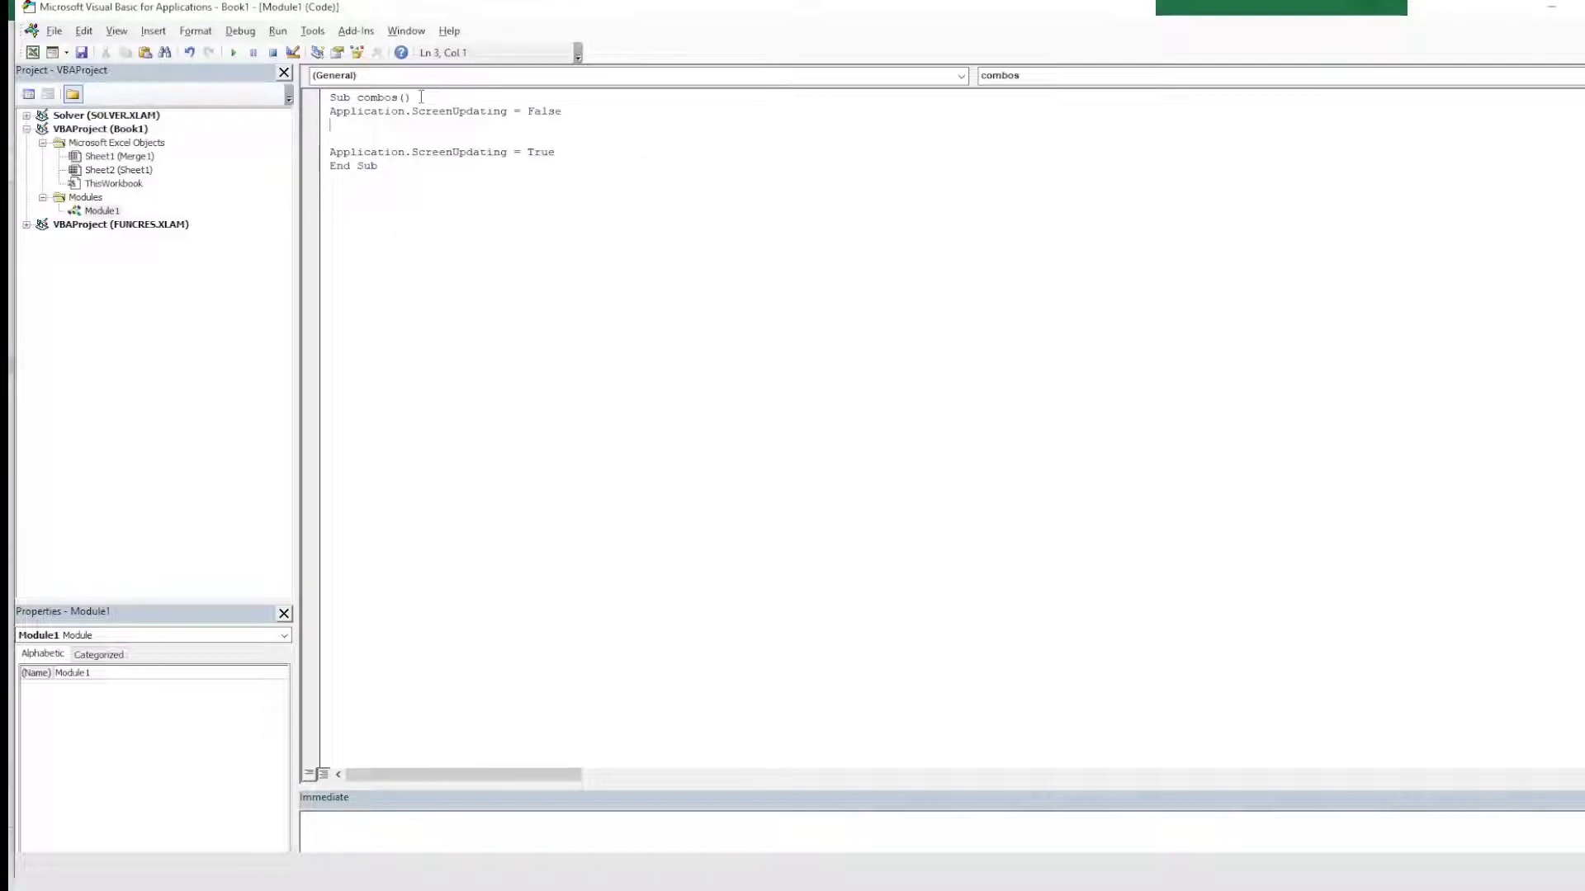
key("Return")
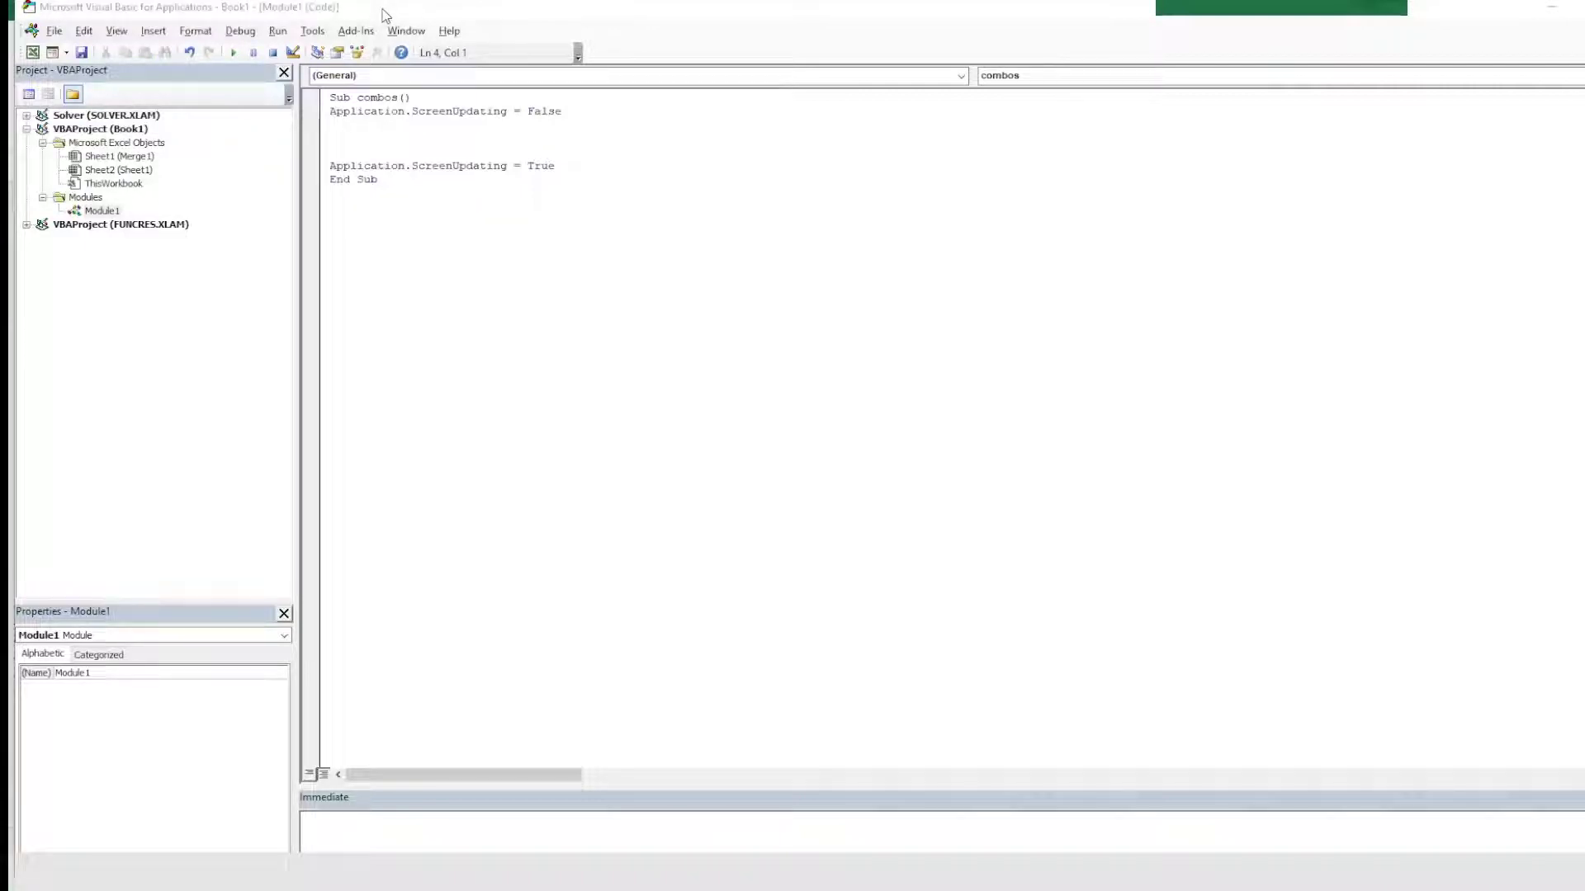
left_click_drag(371, 11, 931, 101)
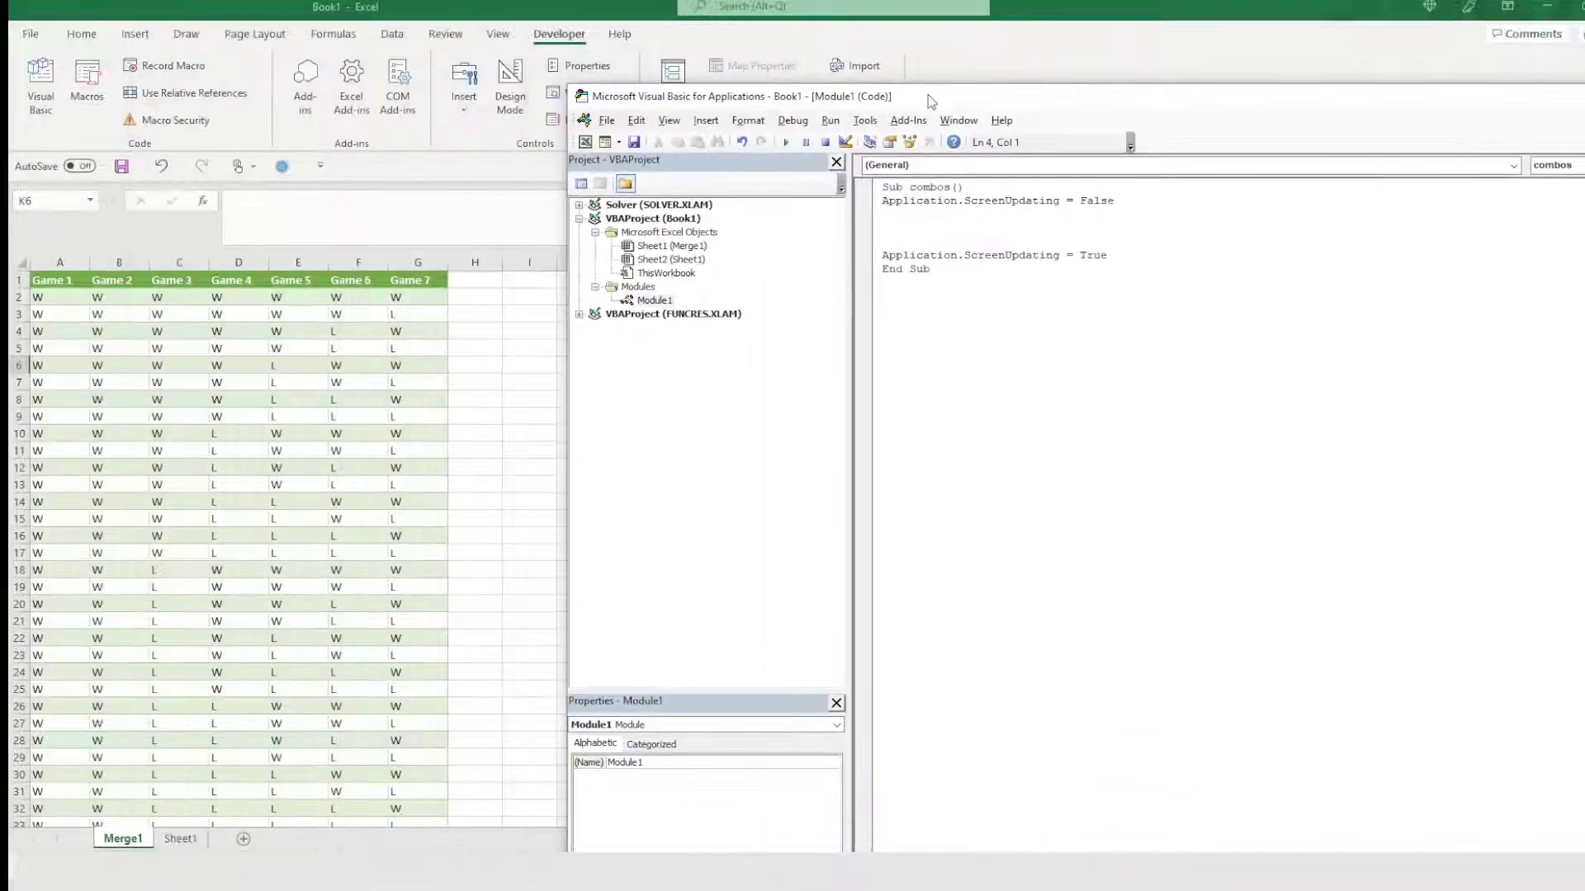
left_click(50, 307)
left_click(33, 297)
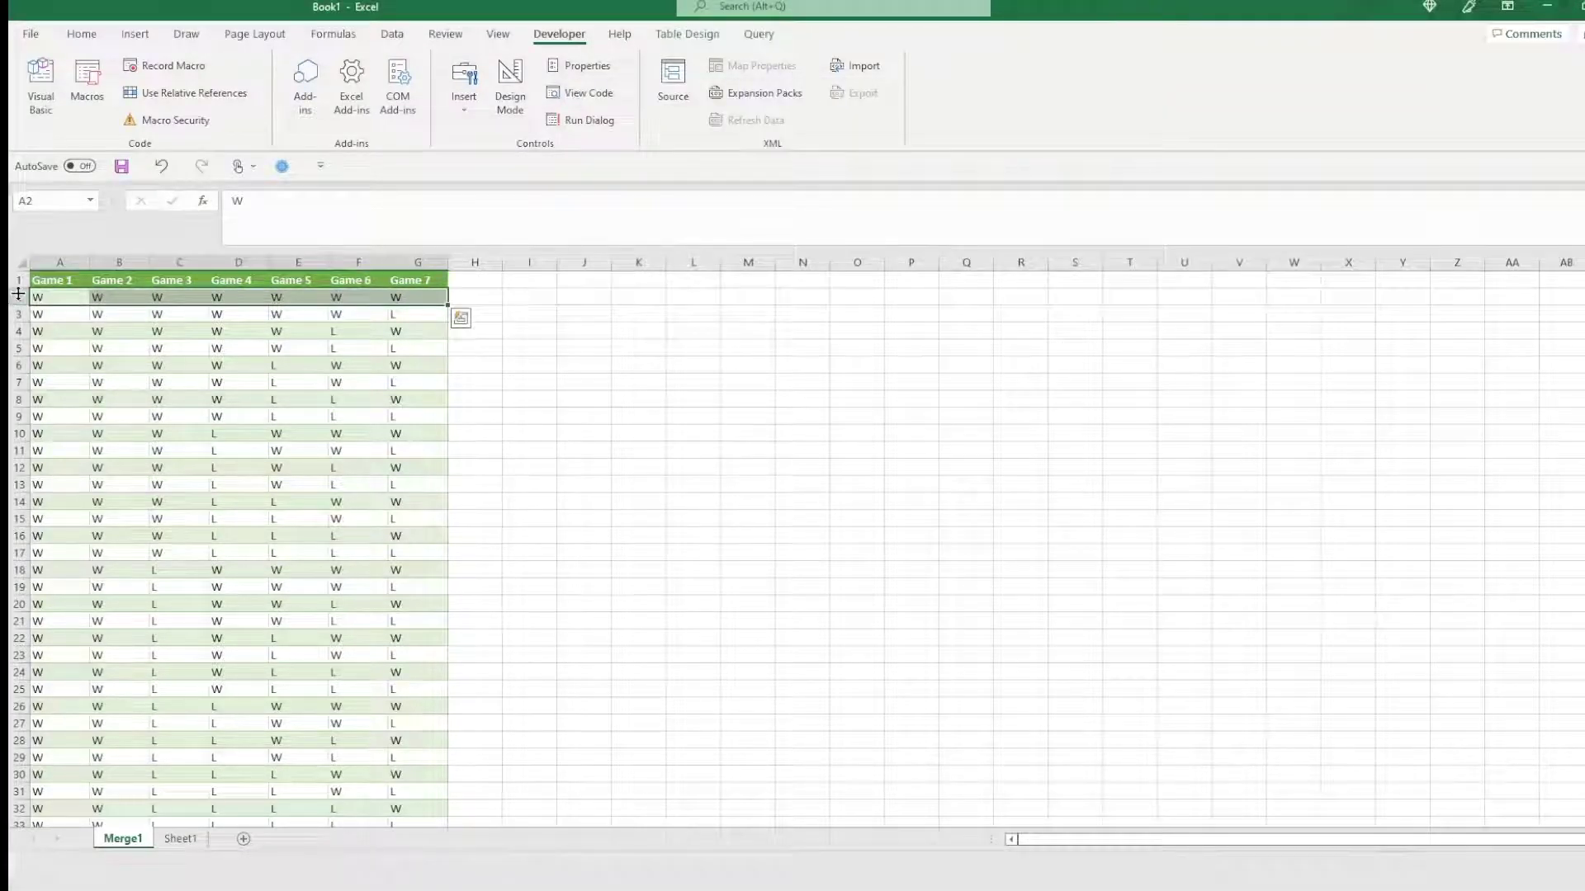
left_click(339, 413)
key("ctrl+Down")
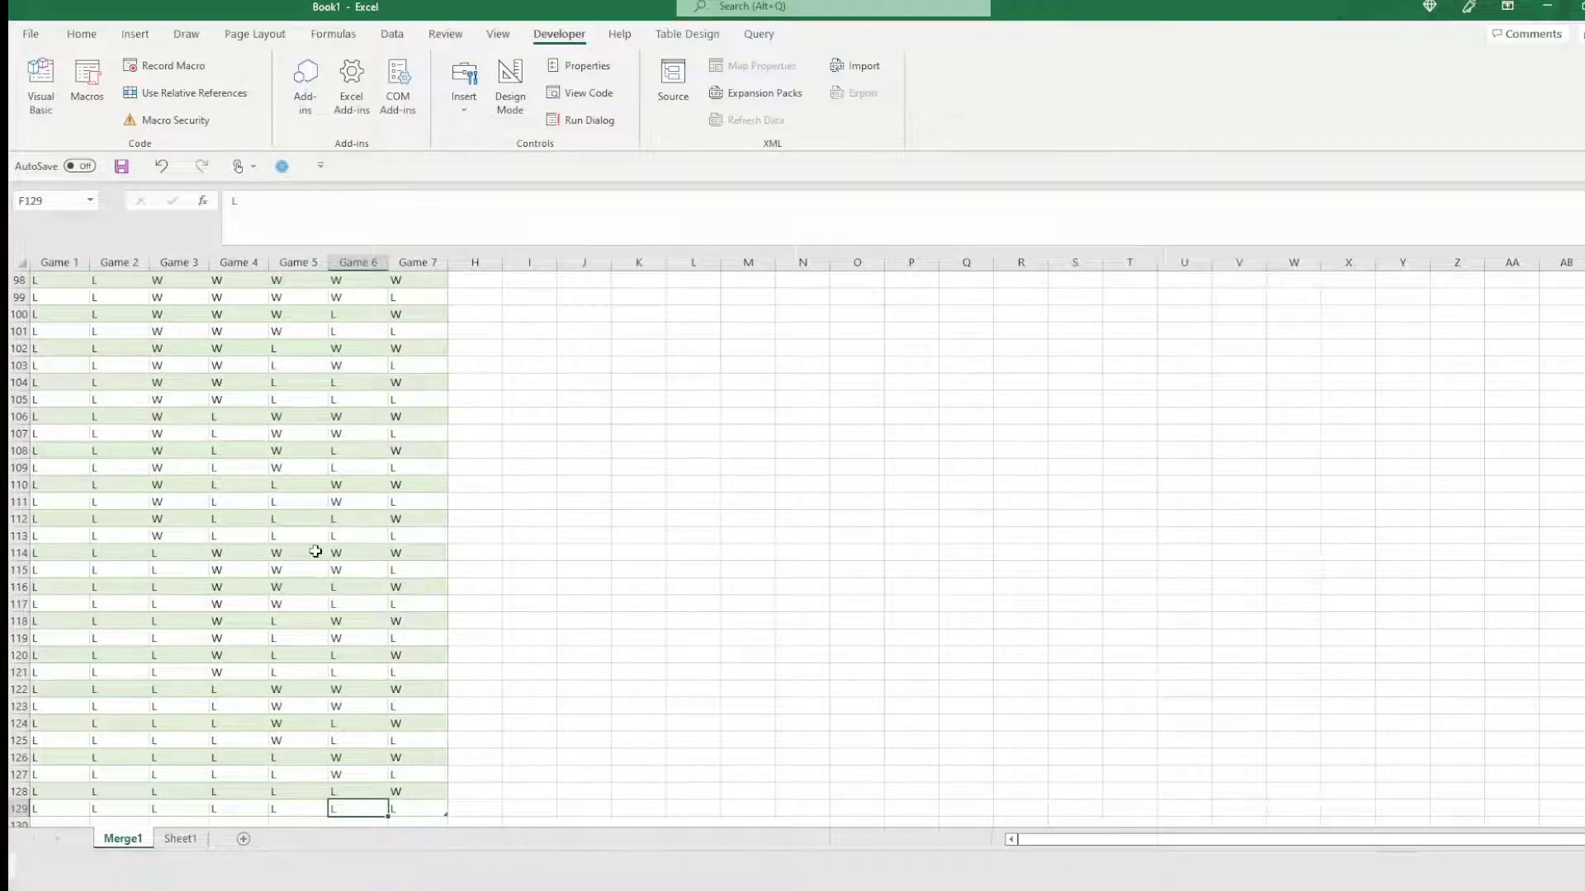
key("ctrl+Up")
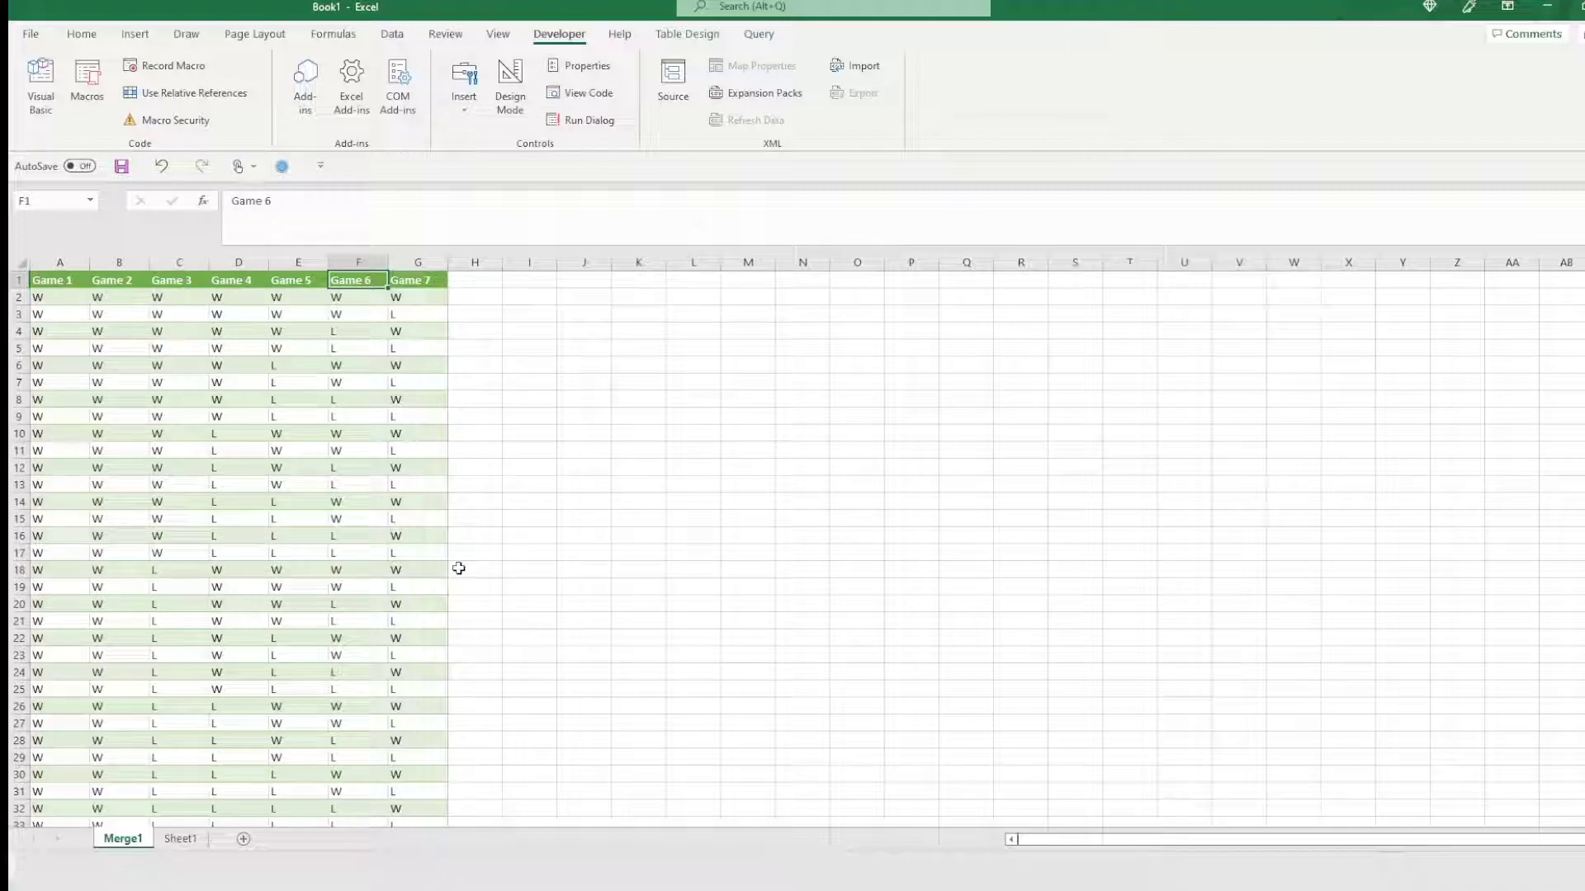
key("alt+F11")
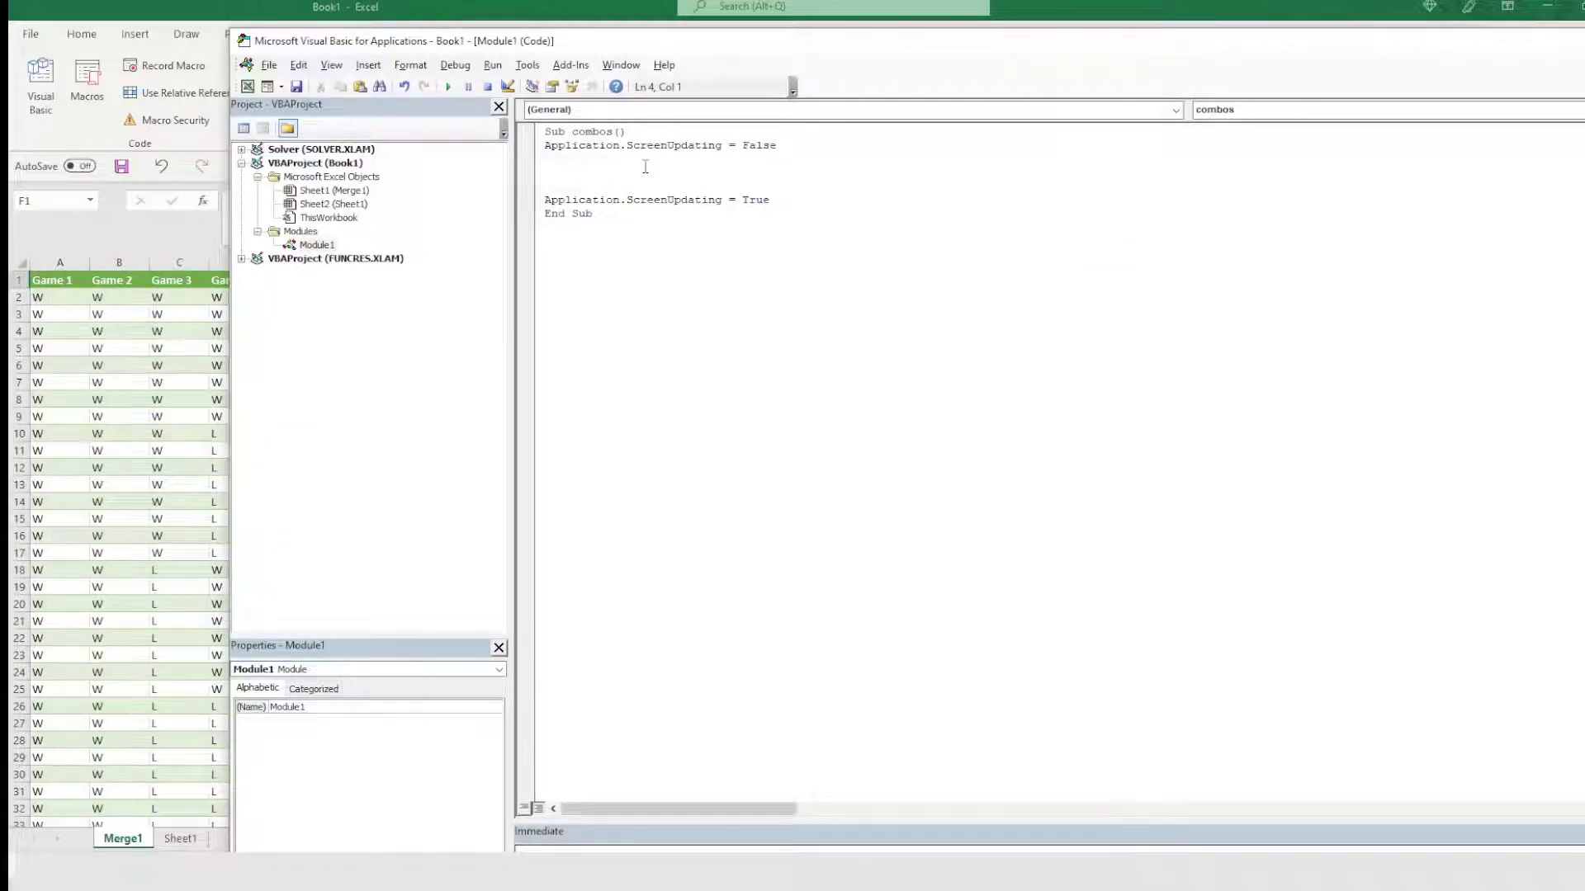
Add a For x = 2 To 129 loop that resets wins = 0 and outcome = ""
type("FOr x = 2 to 129")
key("Return")
key("Return")
key("Return")
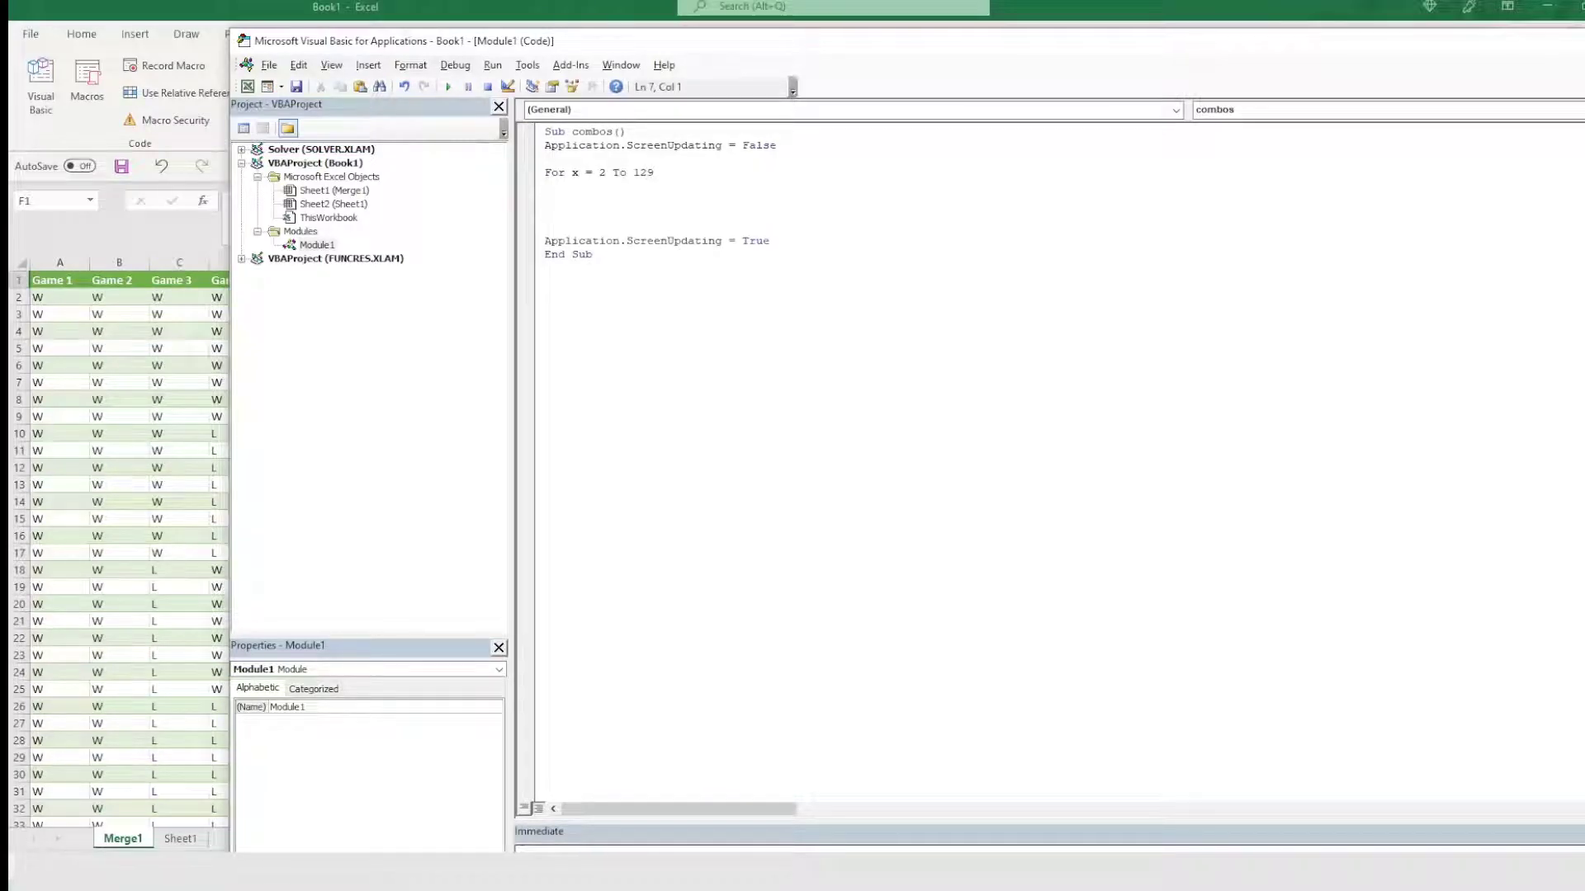
type("Next")
left_click(545, 186)
type("wins = 0")
key("Return")
type("outcom")
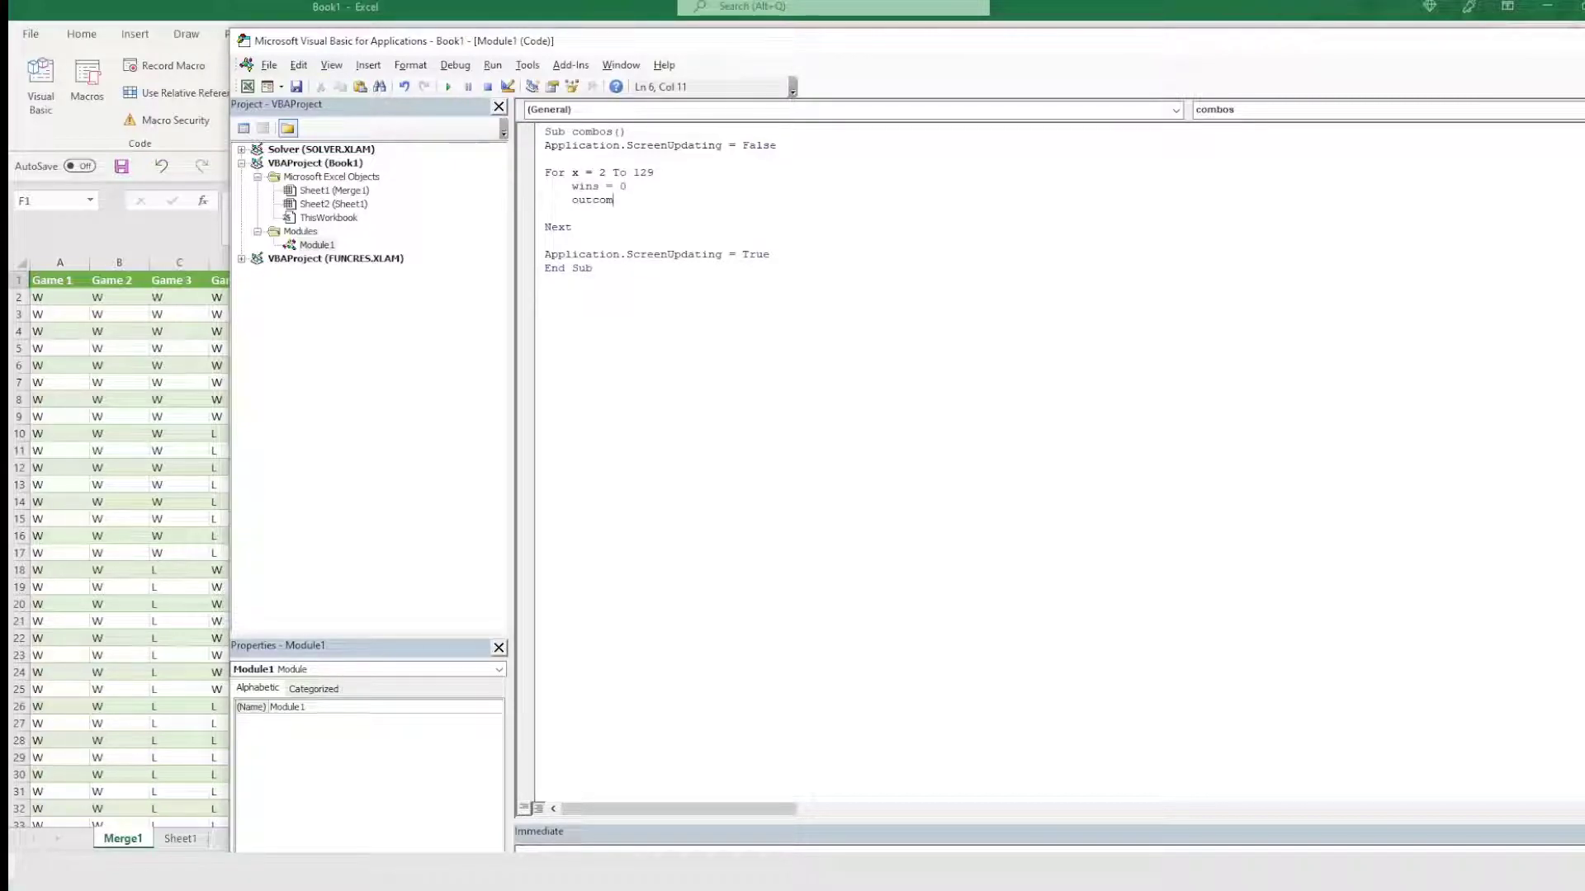
type("e = \"\"")
key("Return")
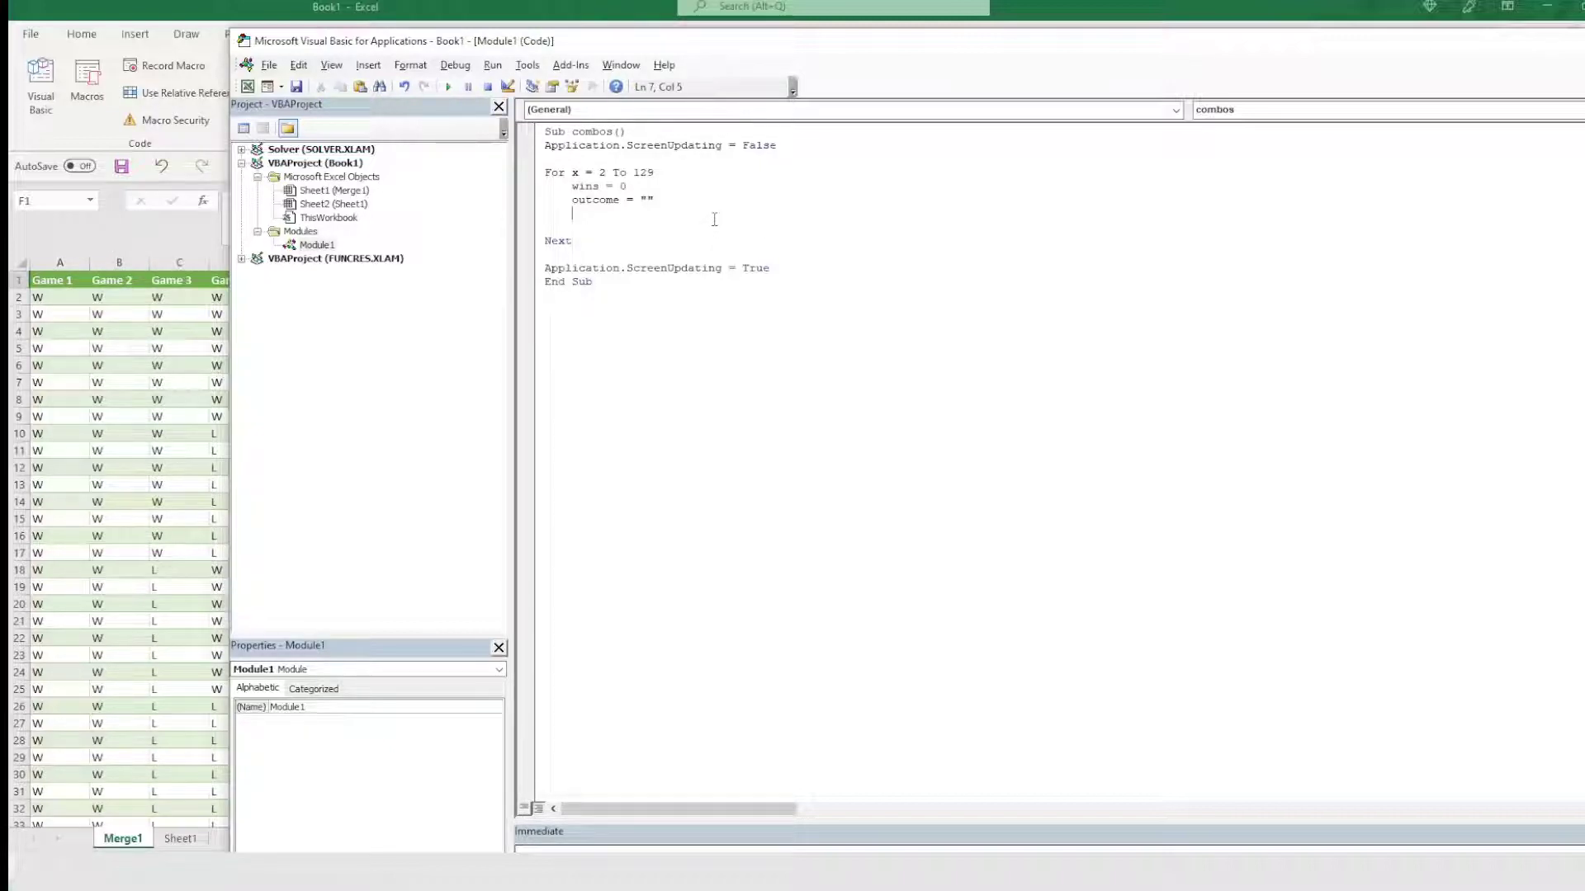
Nest a For y = 1 To 7 loop reading each cell and appending it to outcome
type("FOr y = 1 to 7")
key("Return")
key("Return")
key("Return")
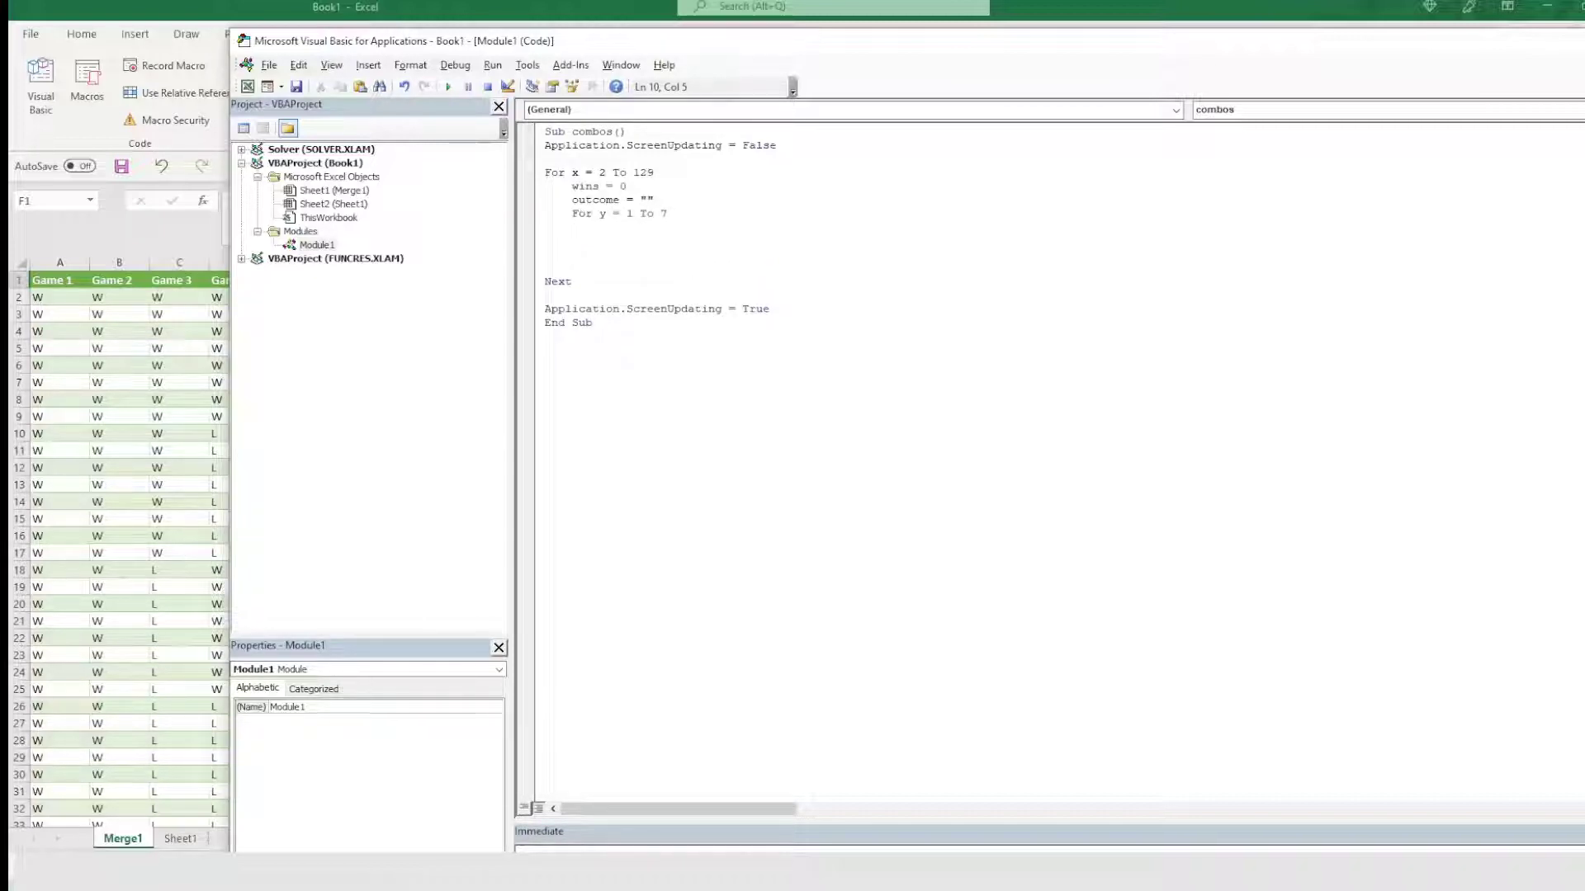
type("Next")
left_click(572, 227)
key("Tab")
type("variable = cell(x, y)")
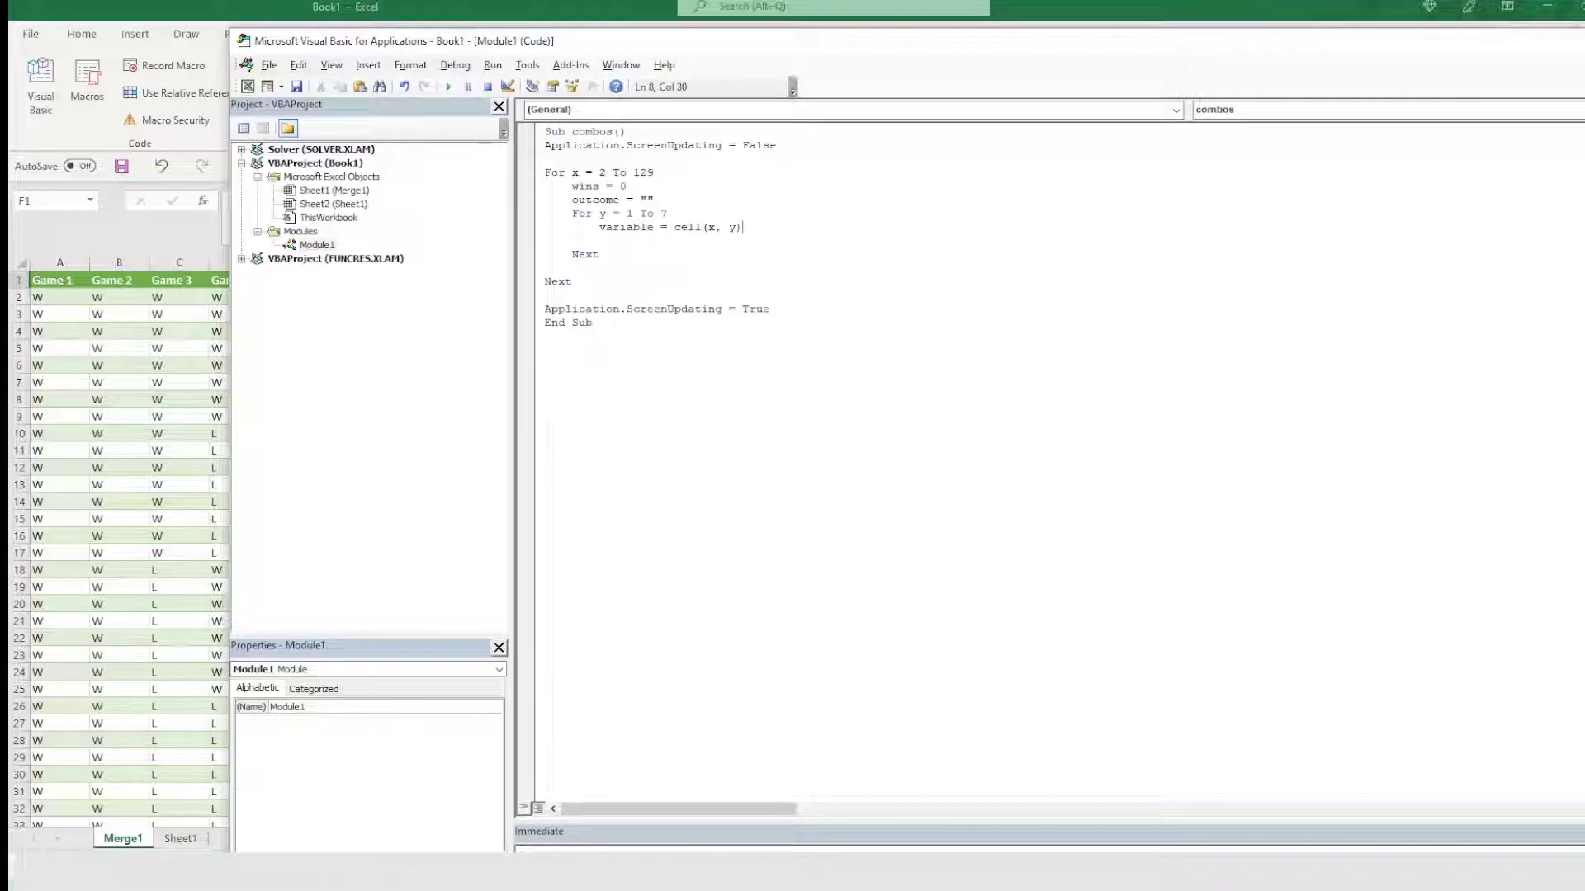
type(".value2")
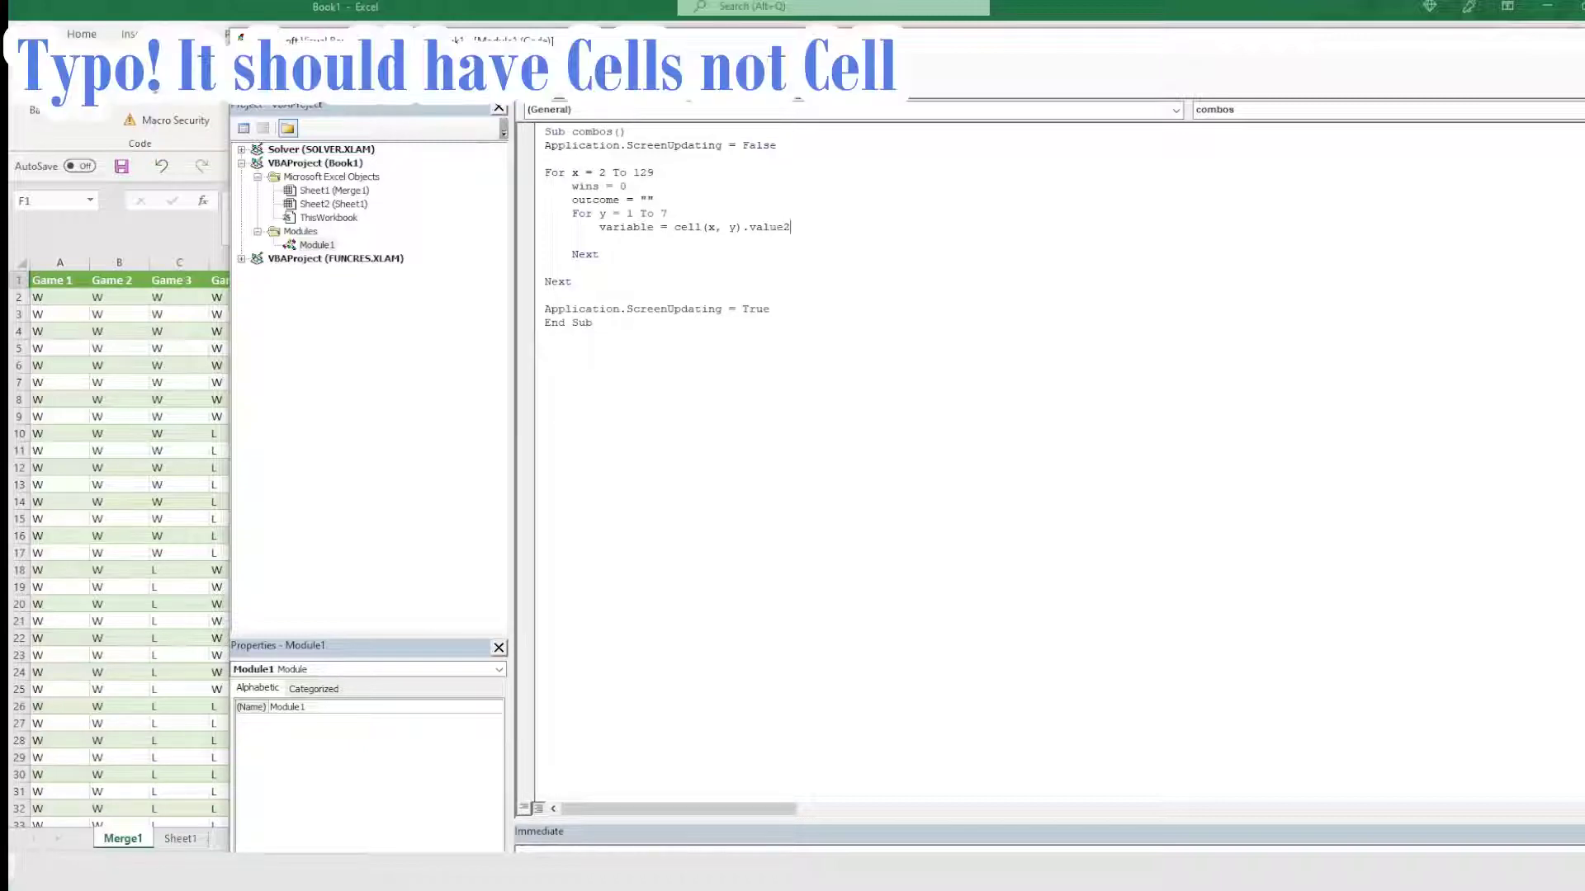
left_click(603, 160)
left_click(601, 172)
left_click(619, 238)
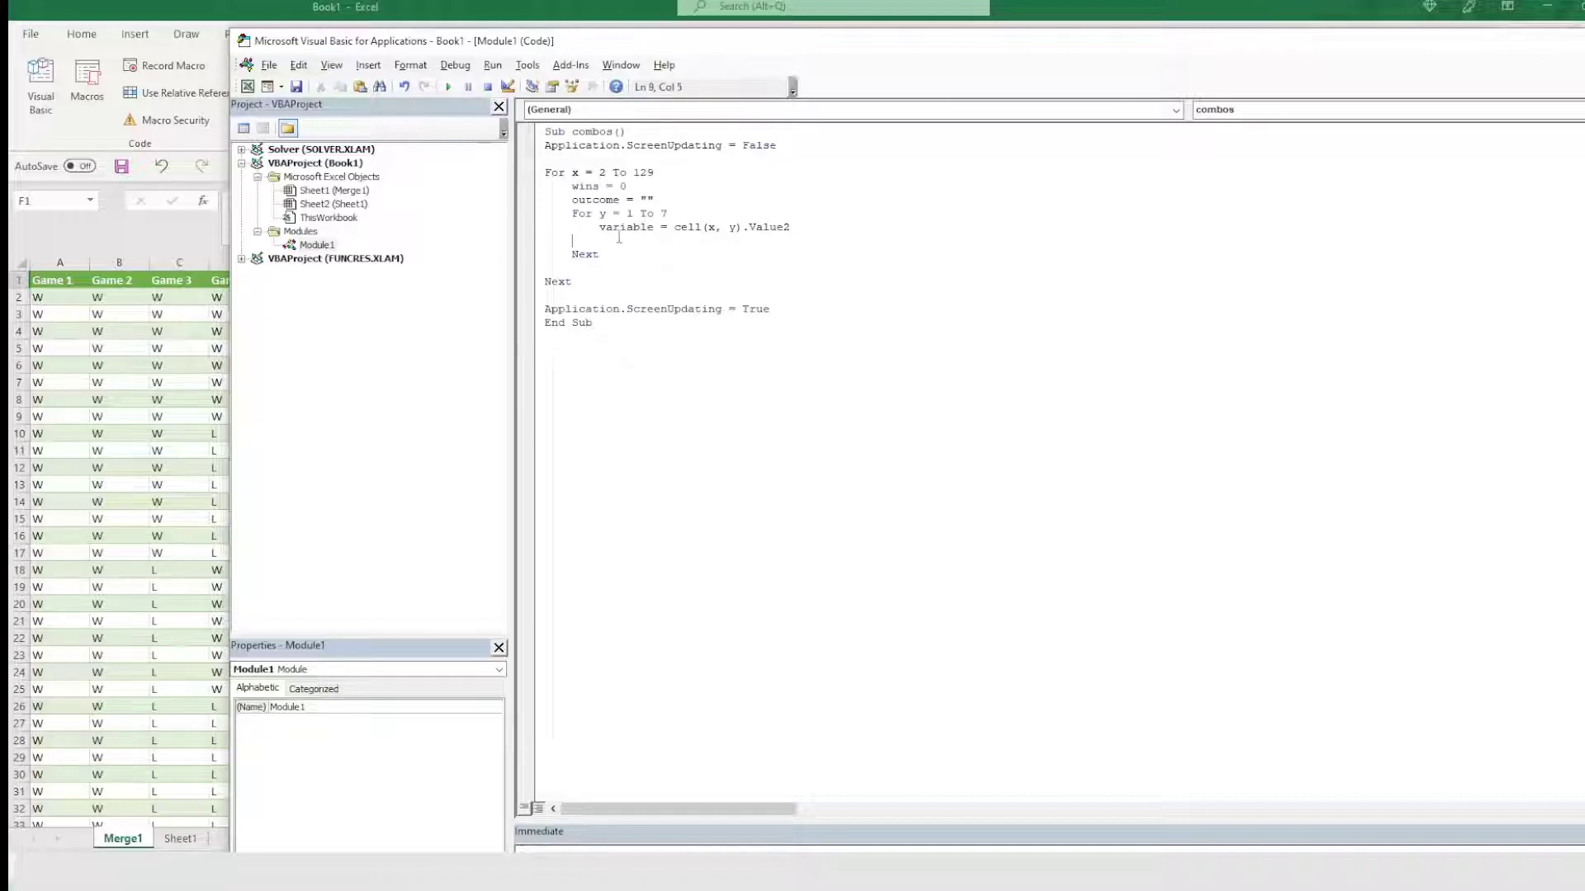
type("outcome = outcome & variable")
Review the loop code by highlighting the outcome reset, variable and concatenation lines
left_click(680, 324)
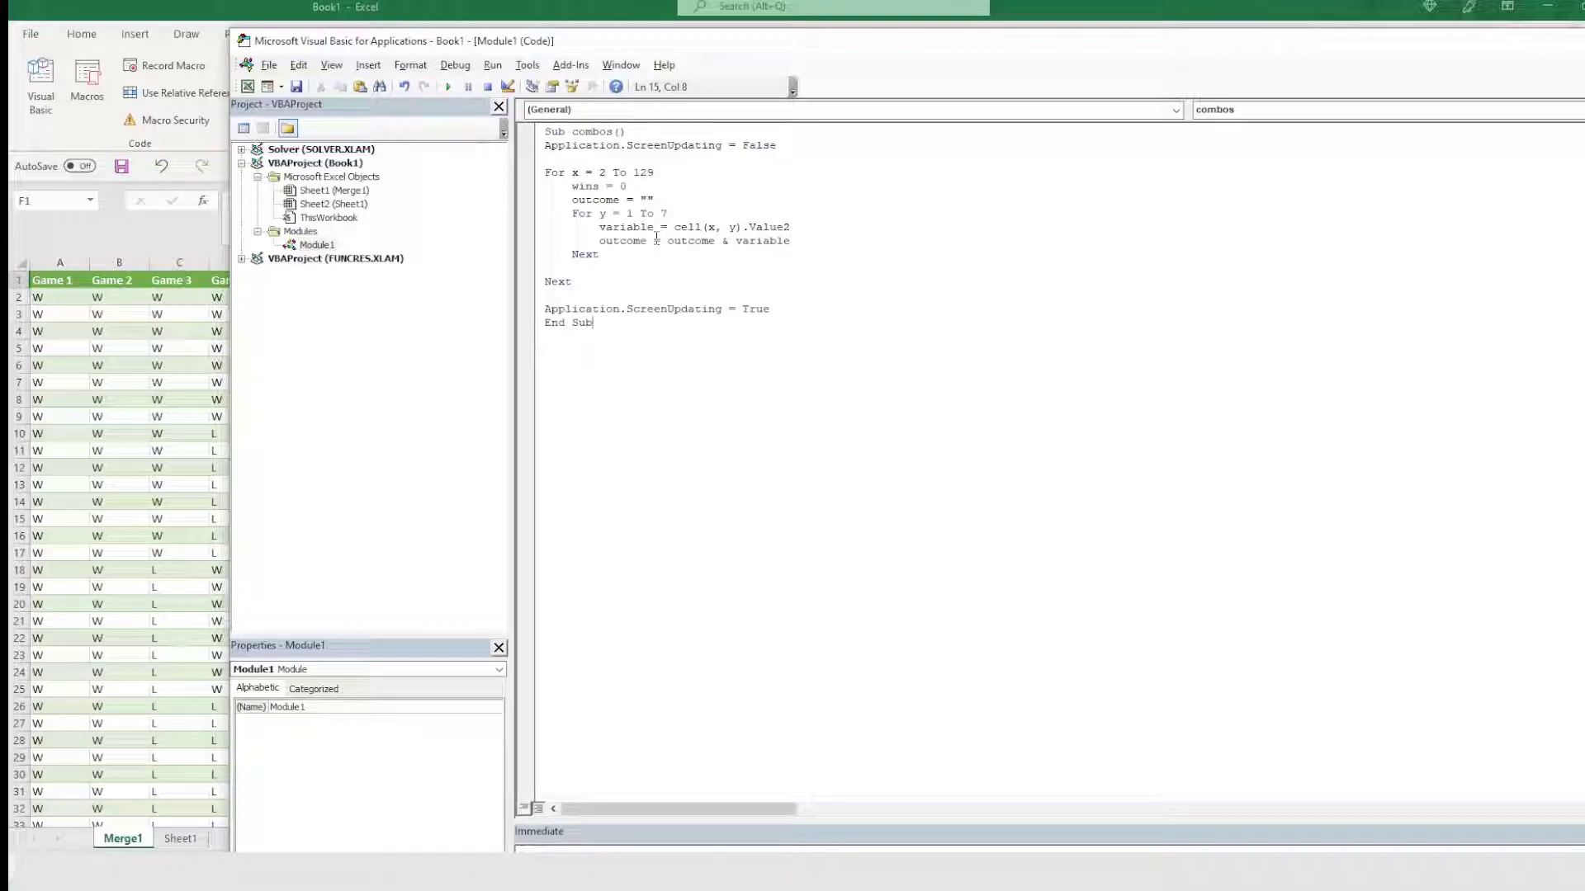
left_click(615, 231)
left_click_drag(572, 200, 664, 200)
left_click(663, 199)
left_click(673, 241)
left_click_drag(599, 241, 647, 241)
left_click_drag(600, 227, 661, 227)
left_click(650, 241)
left_click(690, 241)
left_click(737, 240)
left_click(620, 241)
left_click(593, 214)
Add If variable = "W" Then with wins = wins + 1 inside the game loop
key("Return")
type("If v")
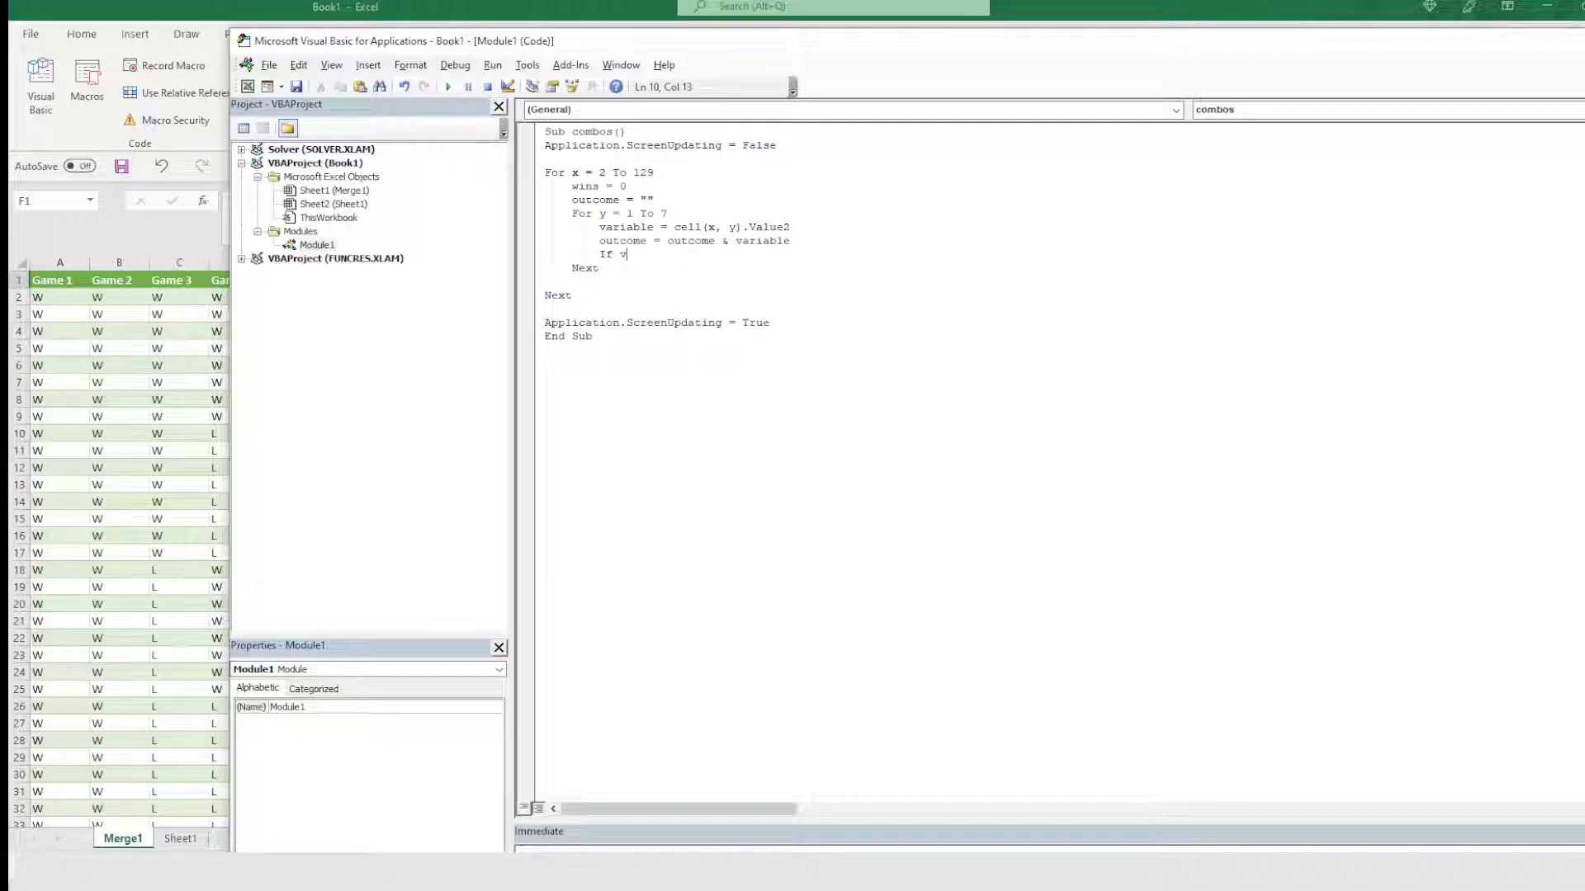
type("ariabl")
key("BackSpace")
key("BackSpace")
key("BackSpace")
key("BackSpace")
key("BackSpace")
type("riable = \"w")
key("BackSpace")
type("W\" Then")
key("Return")
key("Tab")
type("win")
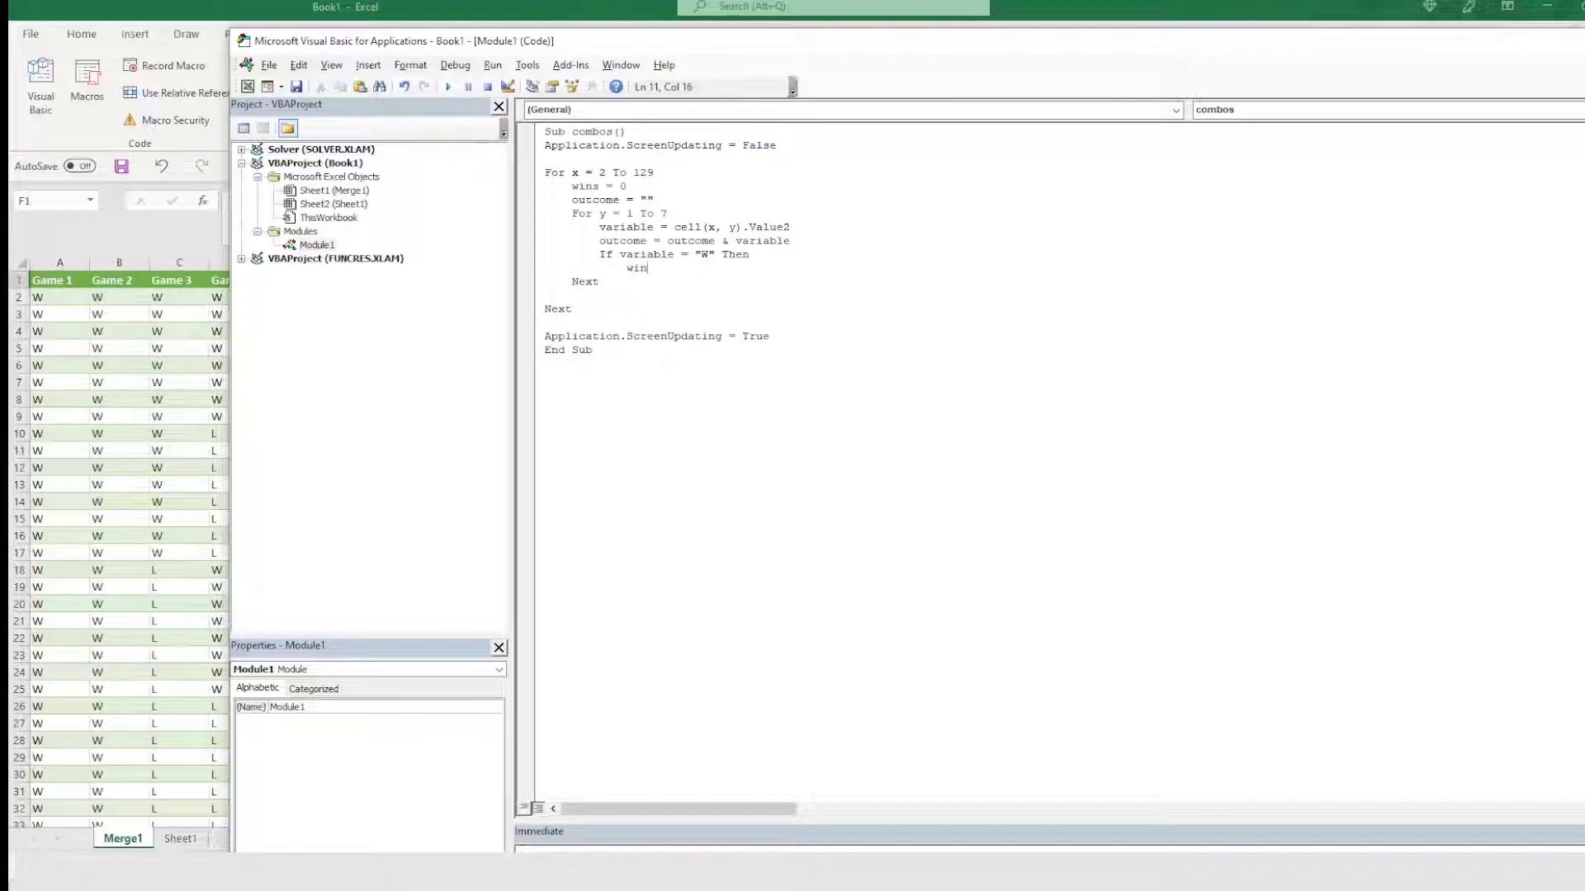
type("s = wins+1")
Begin an If wins = 4 Then check below the win counter
key("Return")
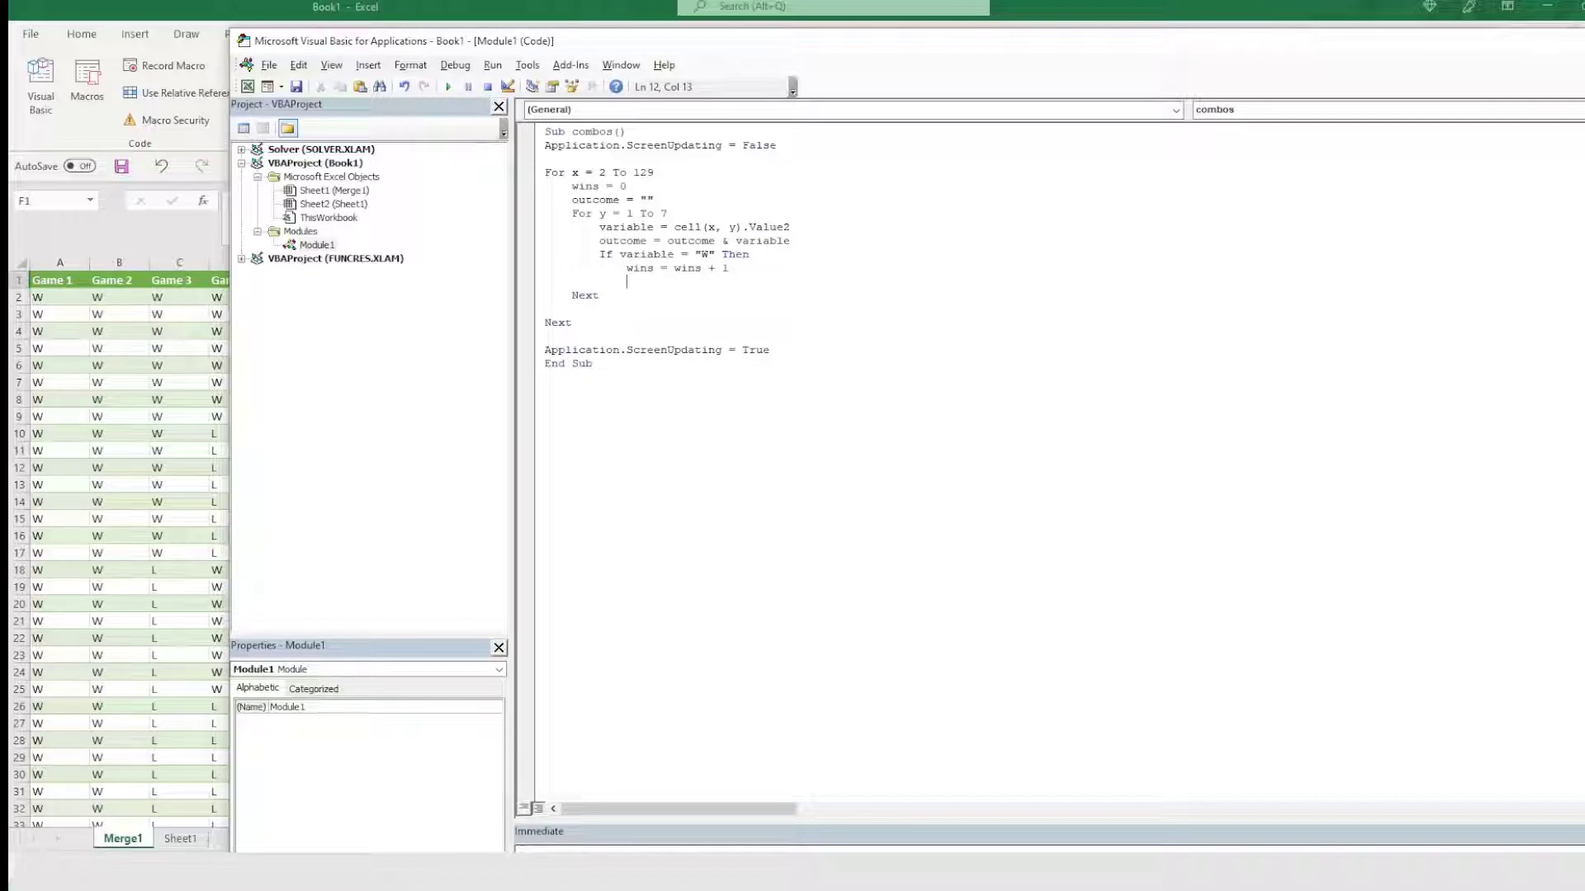
type("If wins = 4 Then")
key("Return")
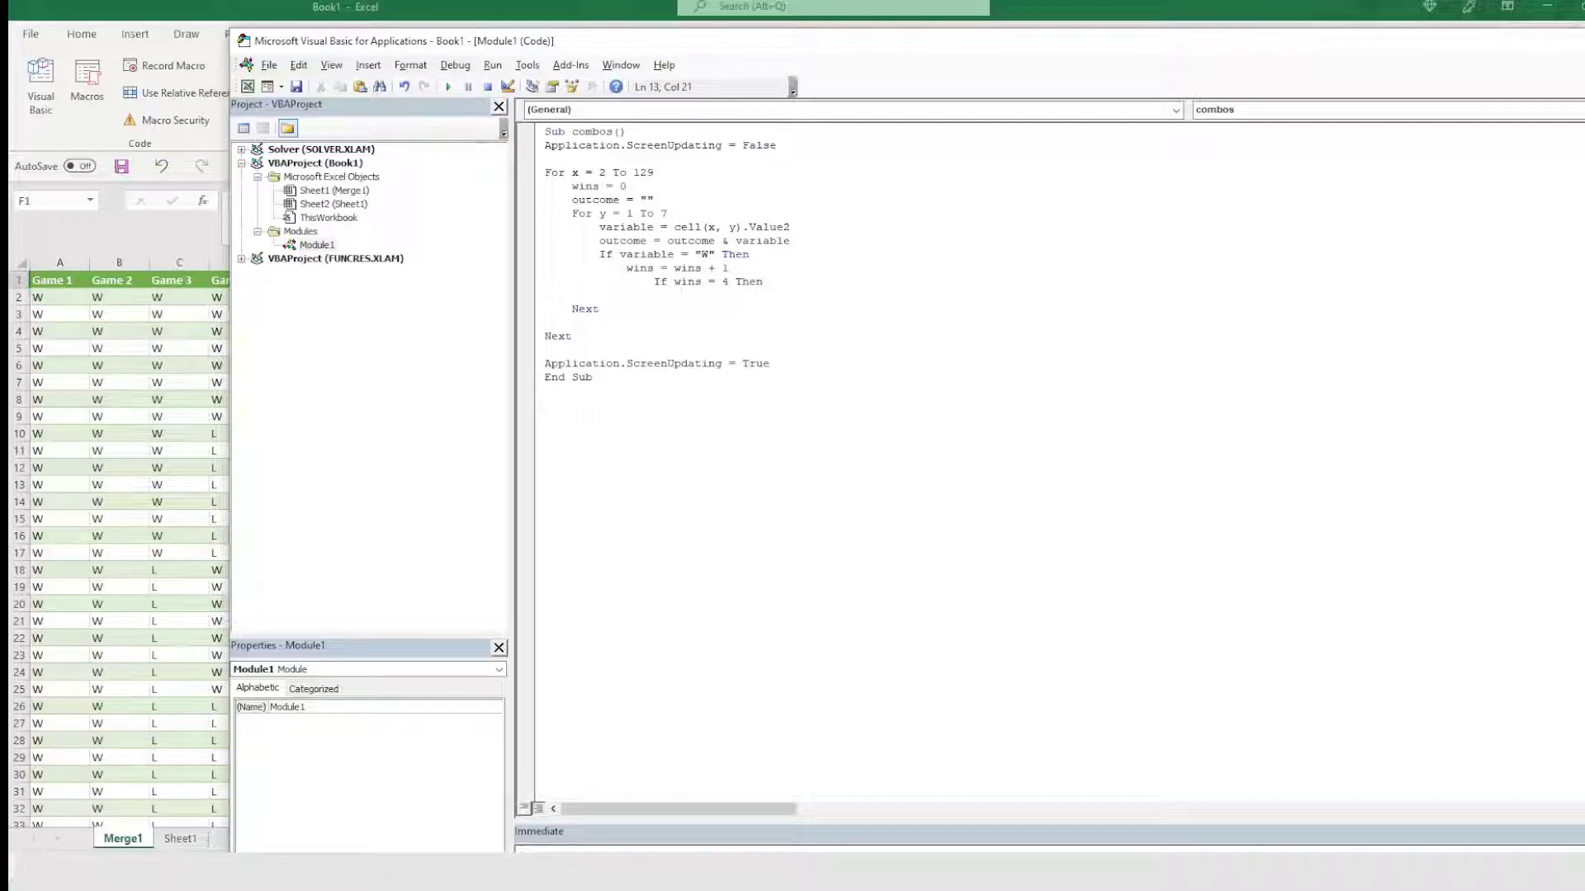
left_click_drag(319, 46, 621, 91)
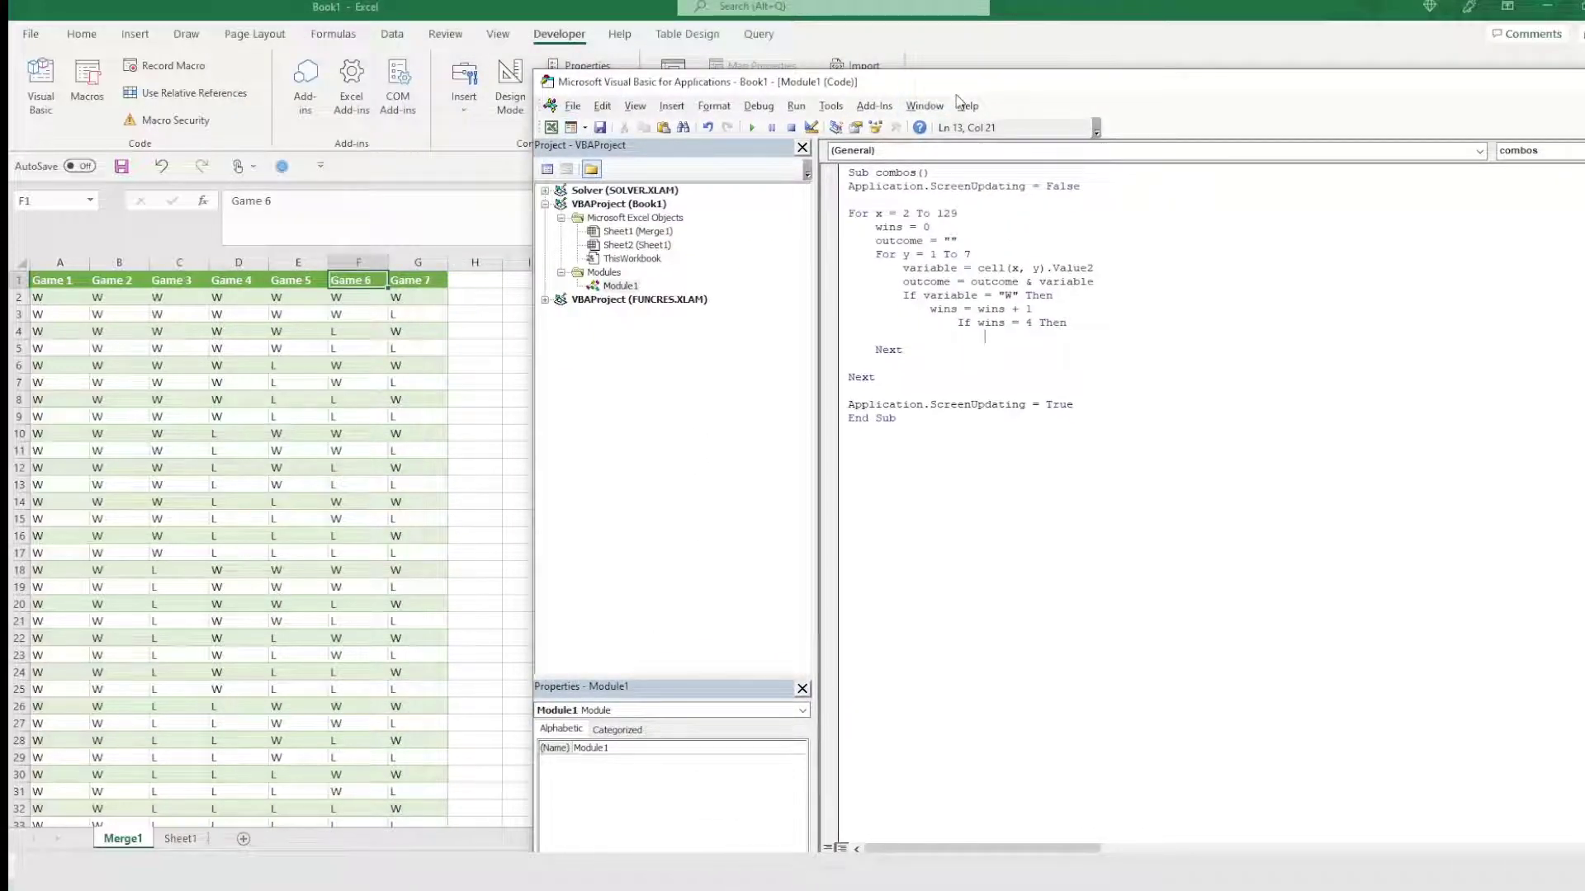
Inside the four-wins check, write outcome to Range("H" & x) and add Exit For
left_click_drag(955, 92, 745, 71)
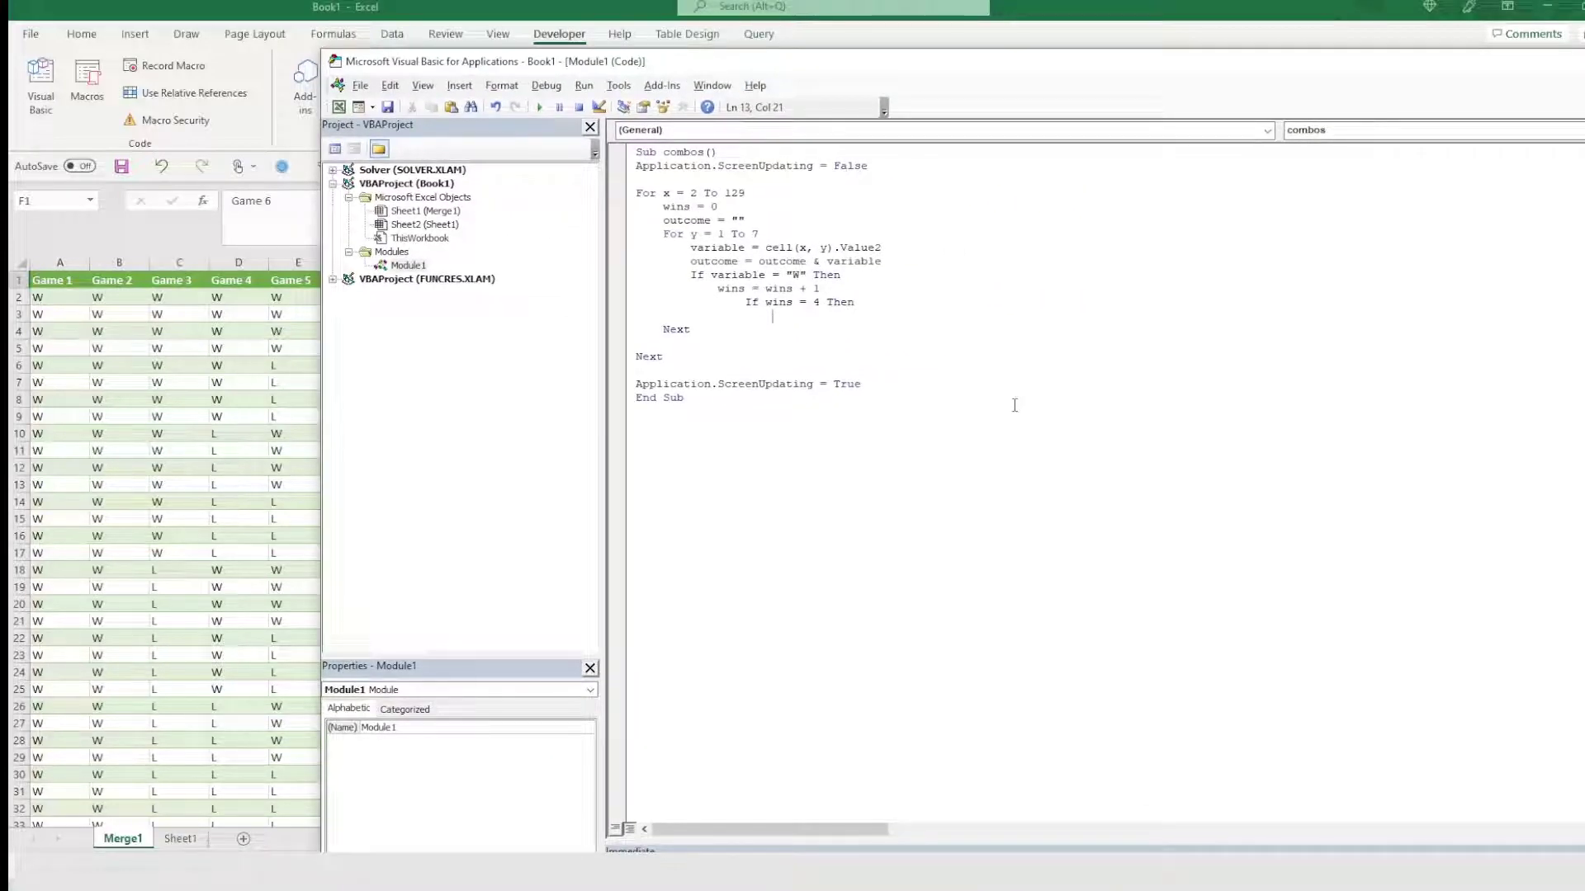
type("Range(\"H")
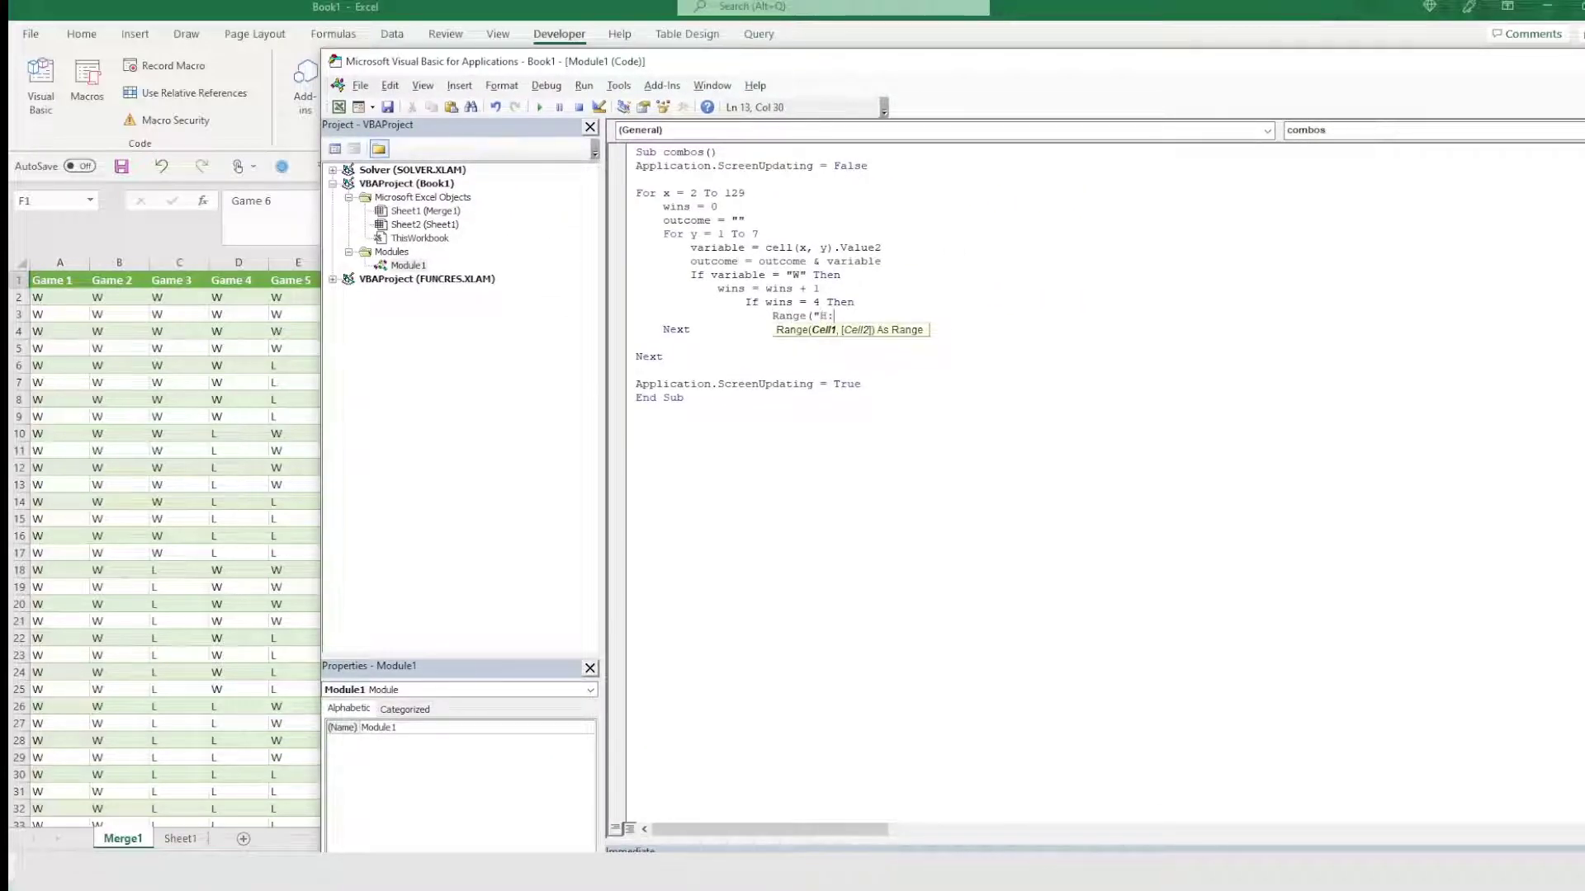
type("\"&x).value2 =")
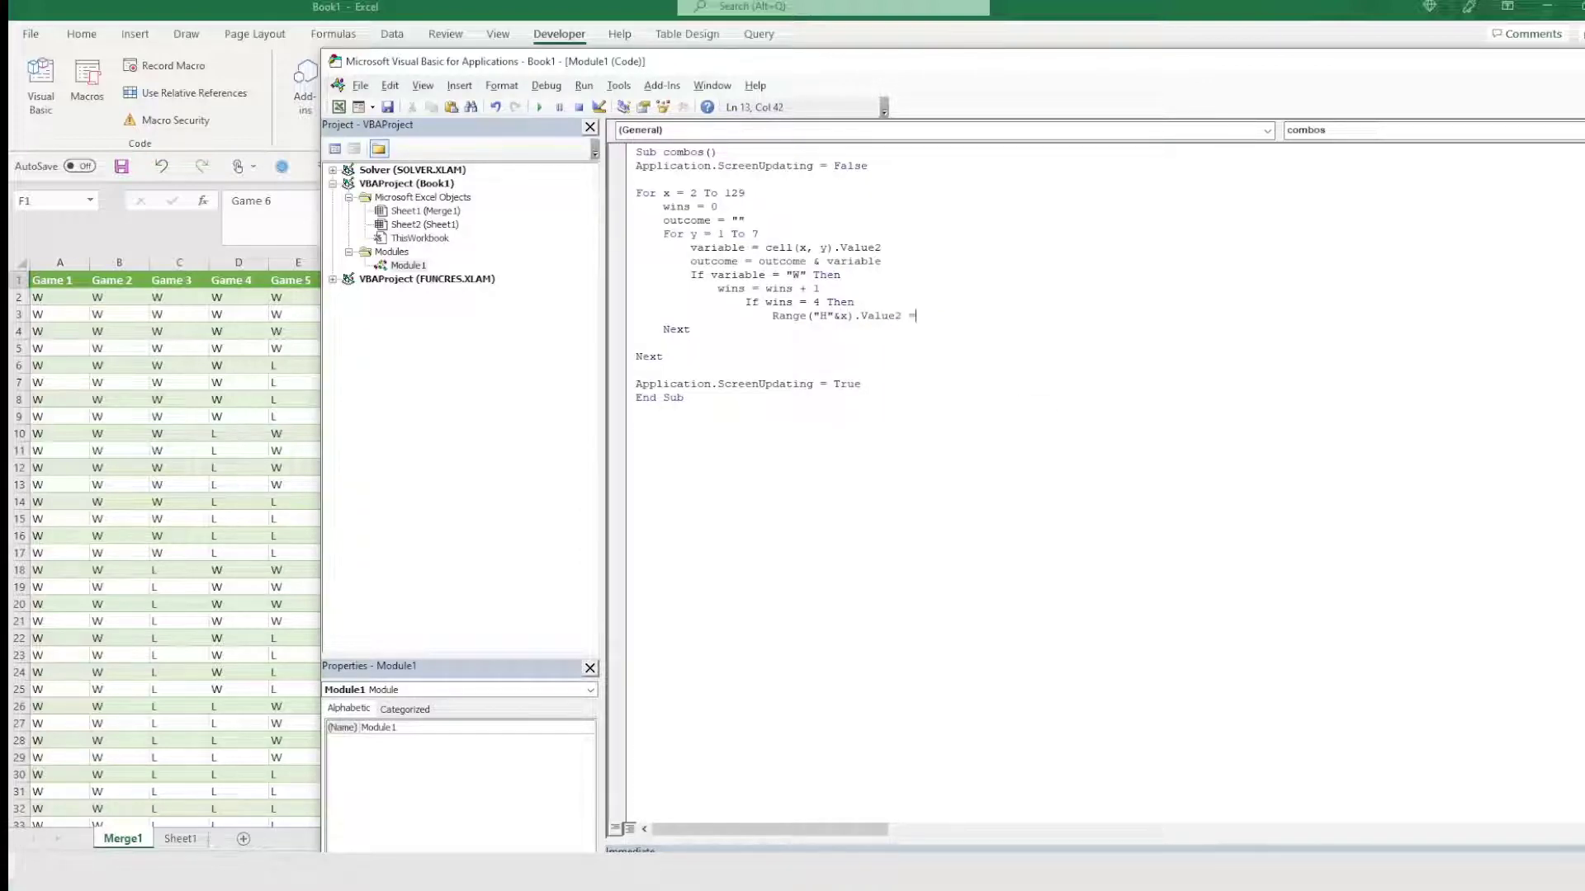
type(" outcome")
key("Return")
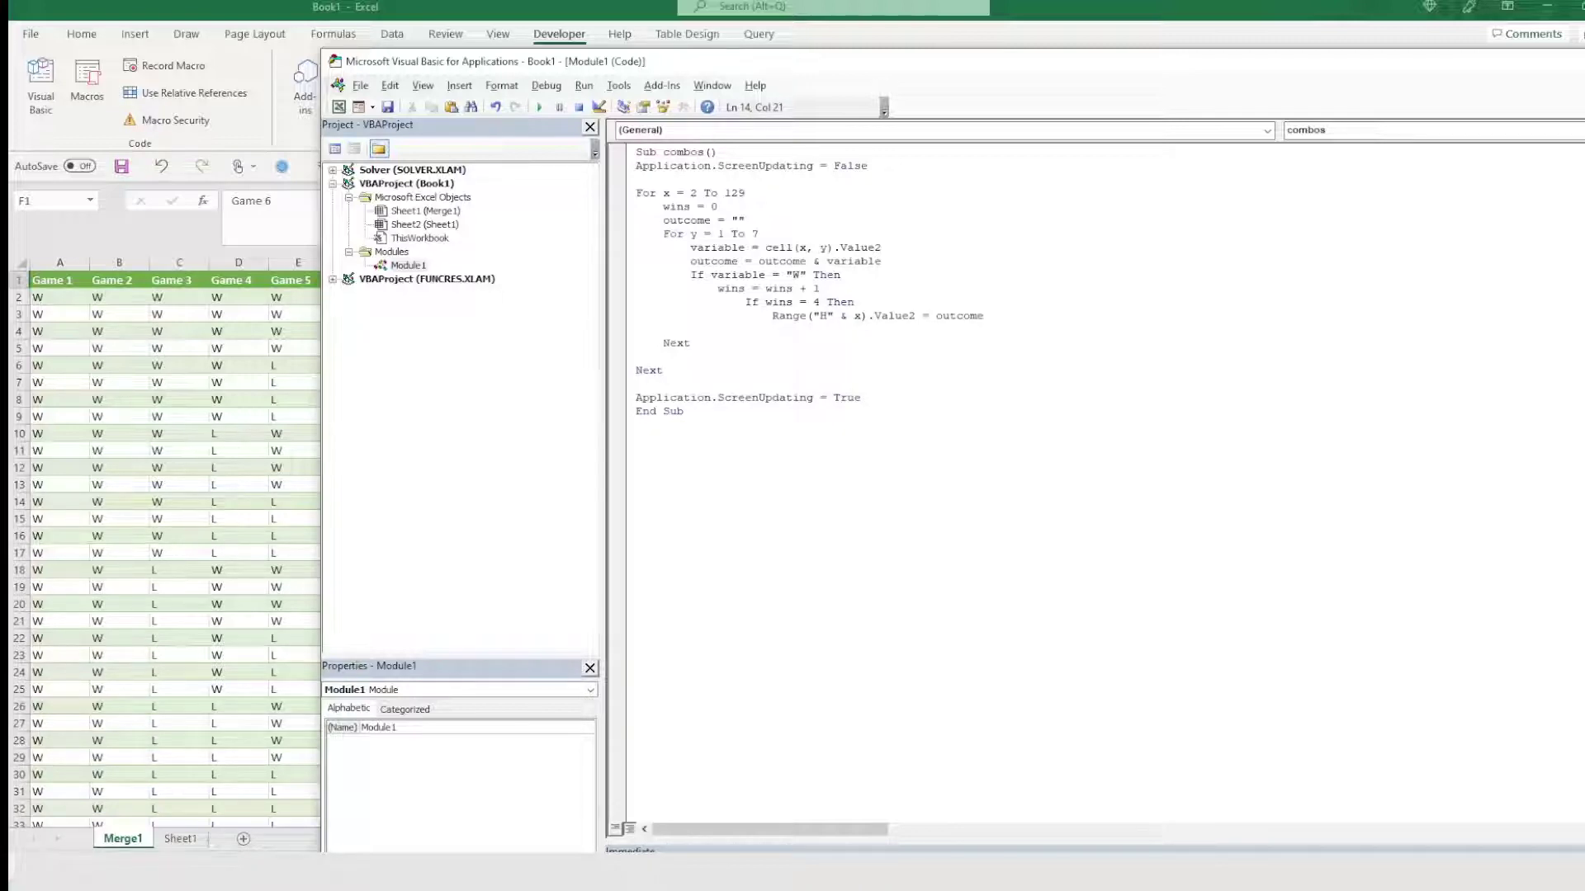
type("Exit For")
Walk through the W comparison, wins increment, four-win check and column H write lines
left_click_drag(714, 292, 820, 291)
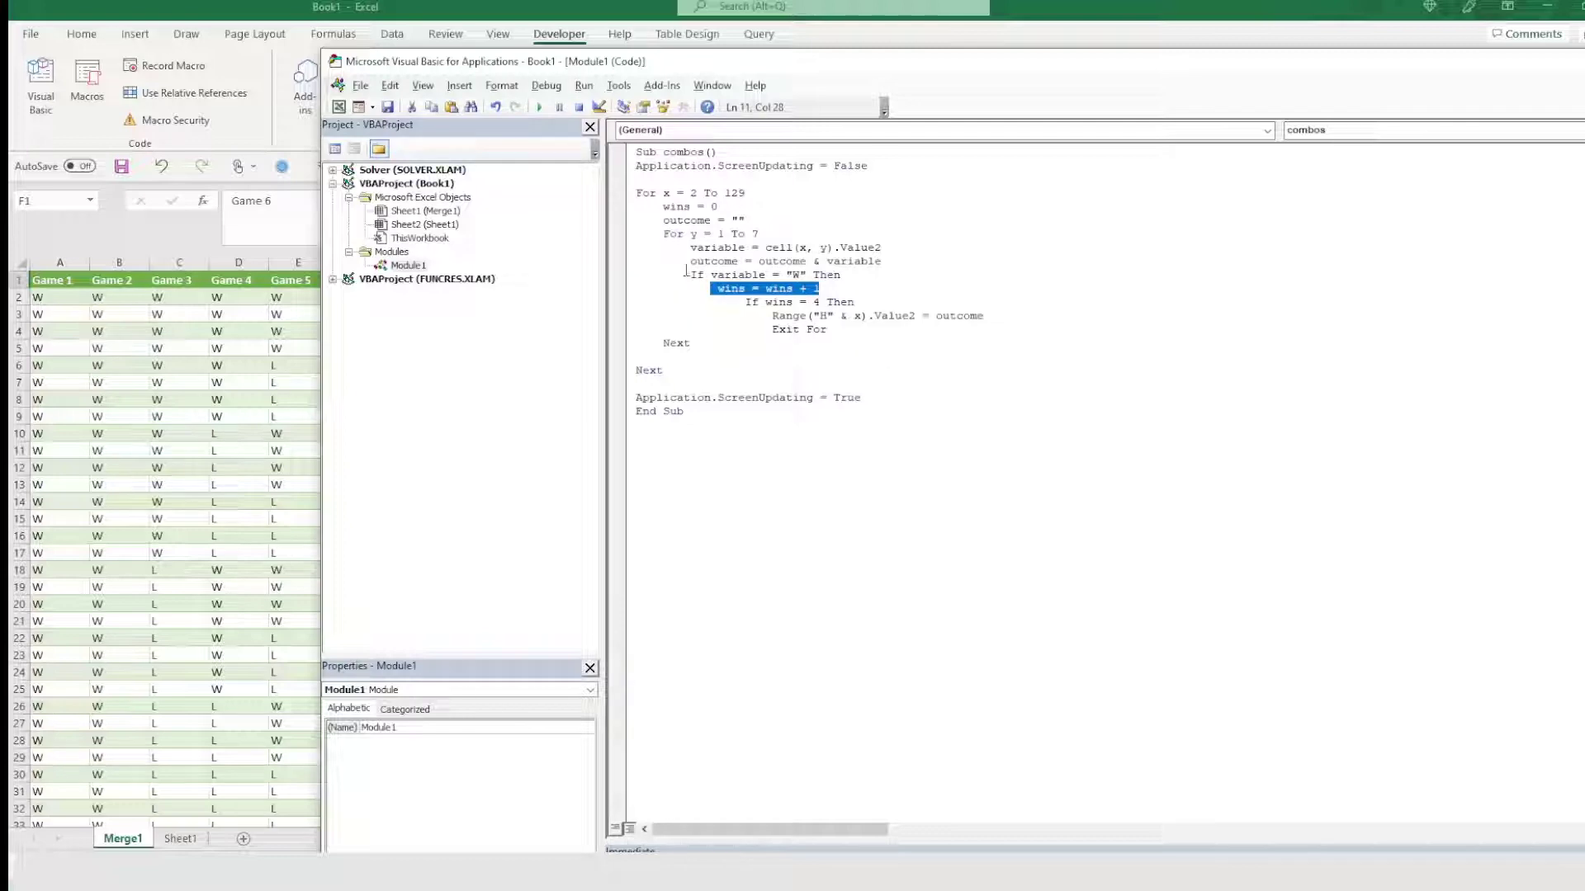
left_click_drag(711, 275, 752, 290)
left_click(751, 305)
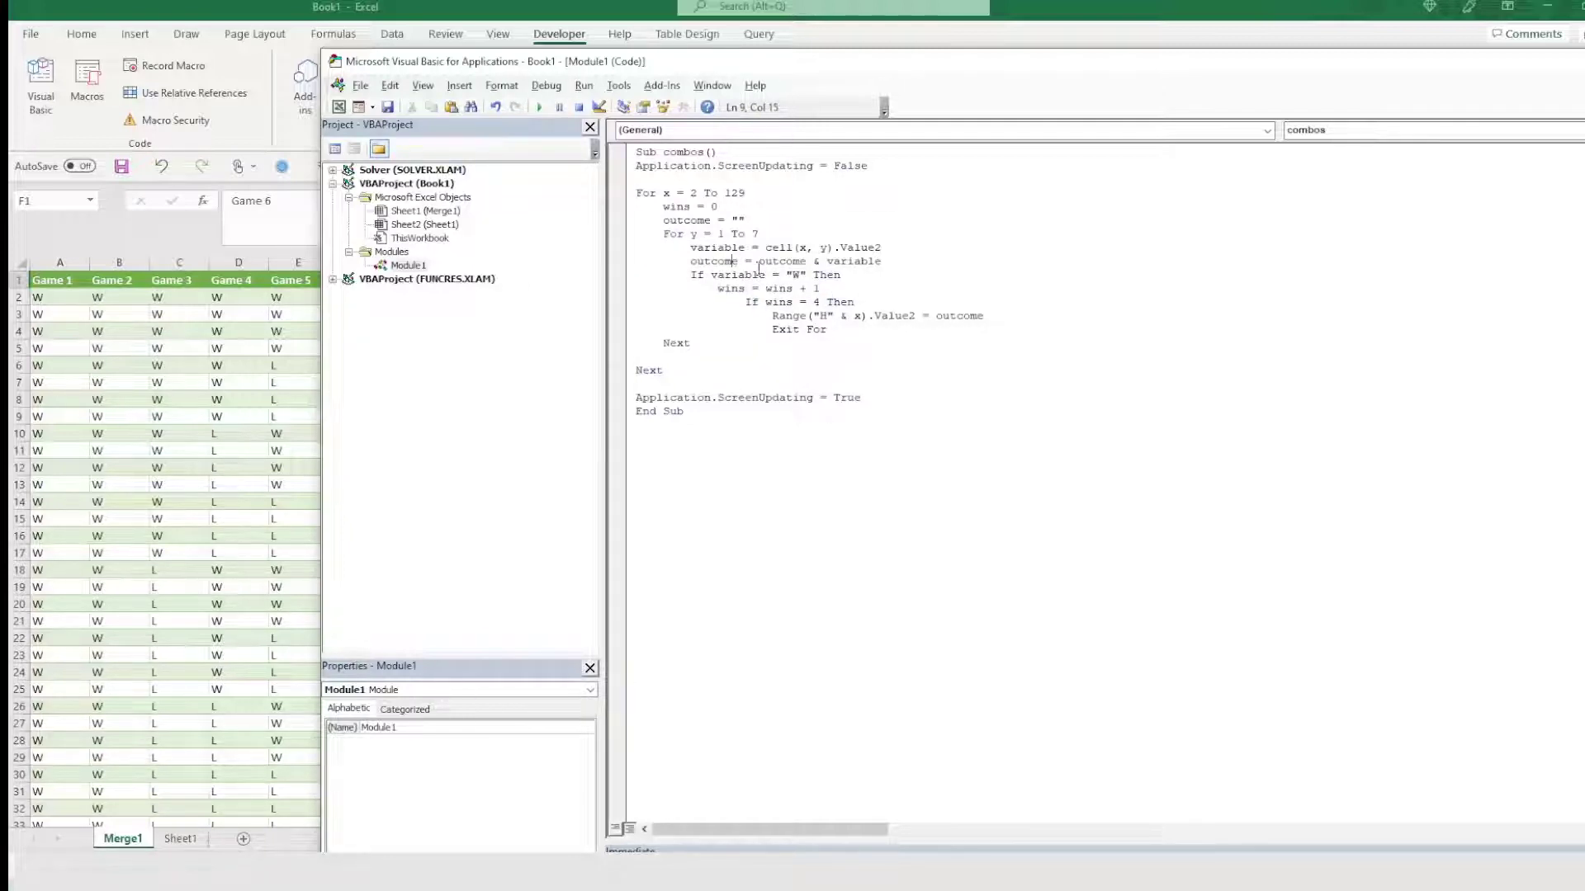
left_click(778, 275)
left_click(692, 248)
left_click(758, 305)
left_click_drag(772, 288, 820, 288)
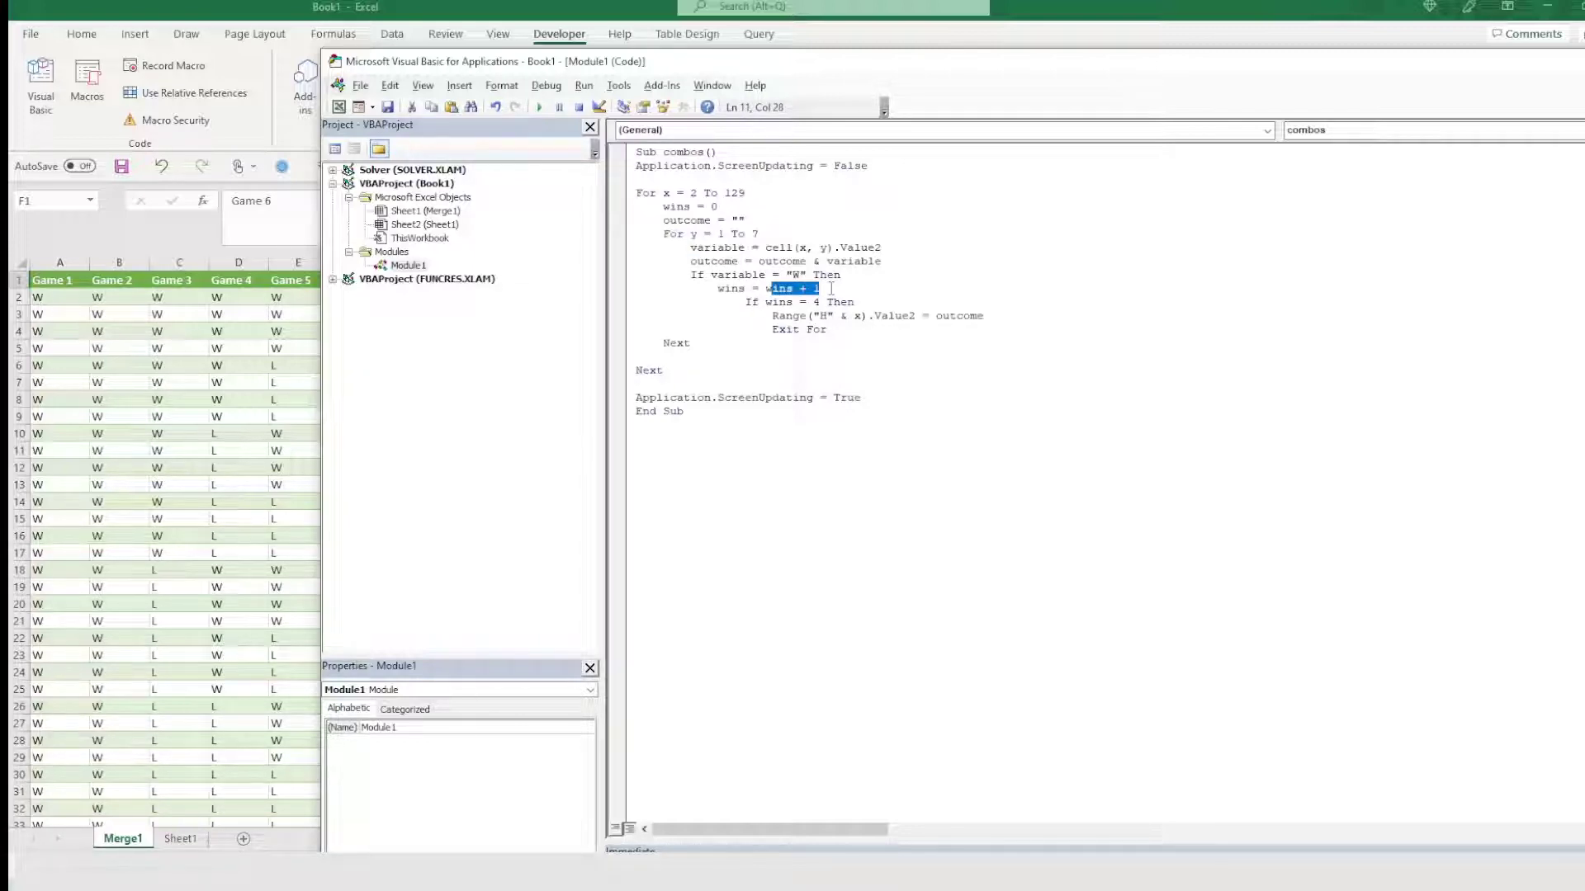
left_click(831, 288)
left_click_drag(772, 315, 983, 315)
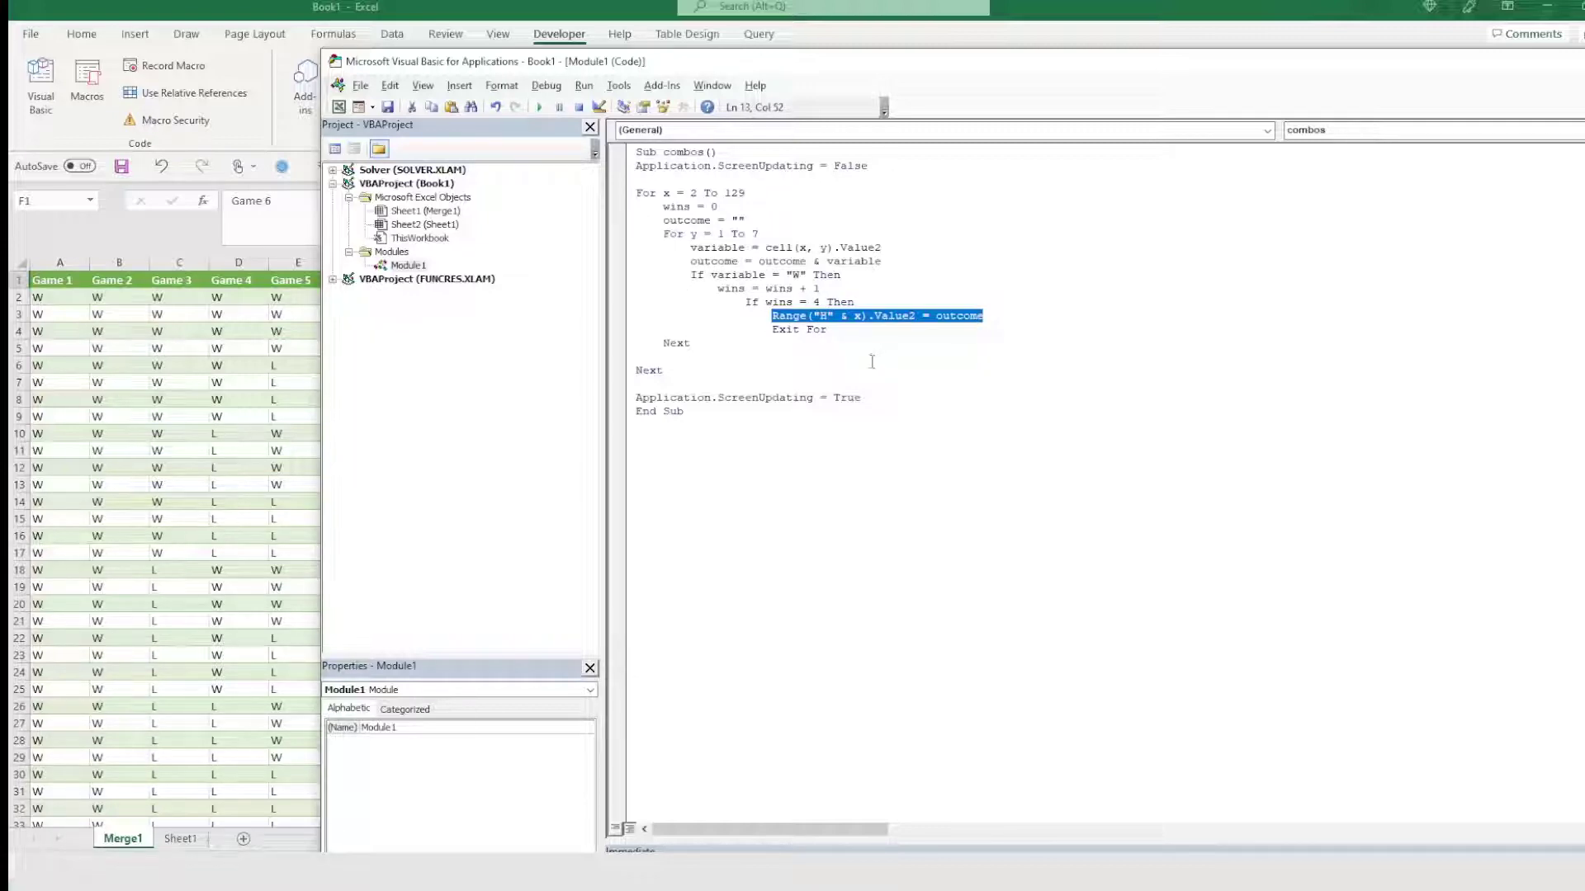
Close both If blocks with two End If lines after Exit For
left_click(810, 330)
key("Return")
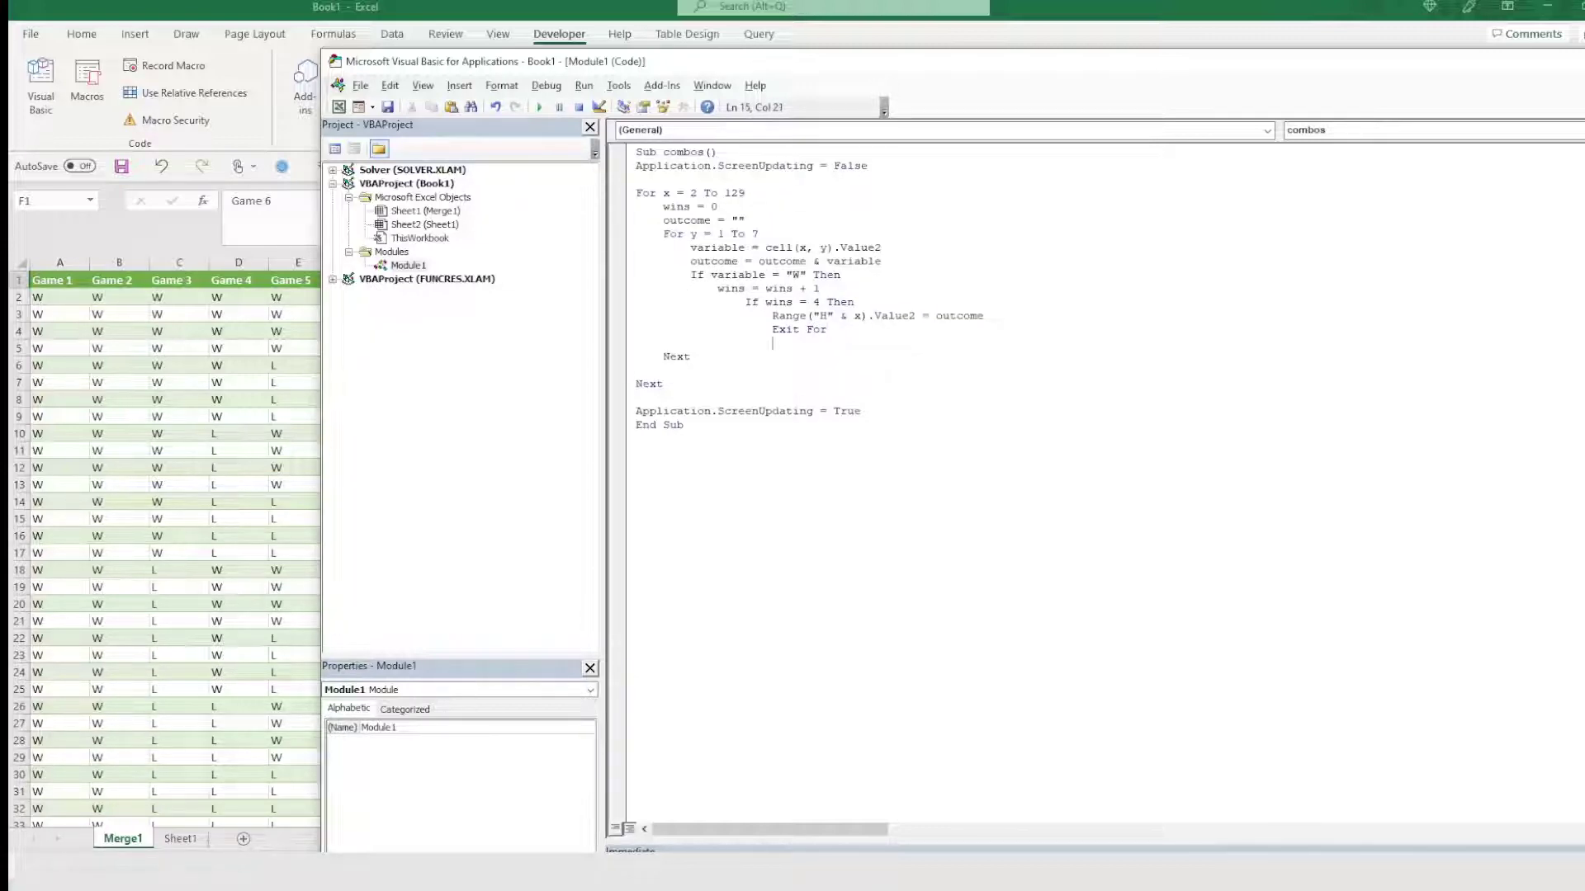
type("End if")
key("Return")
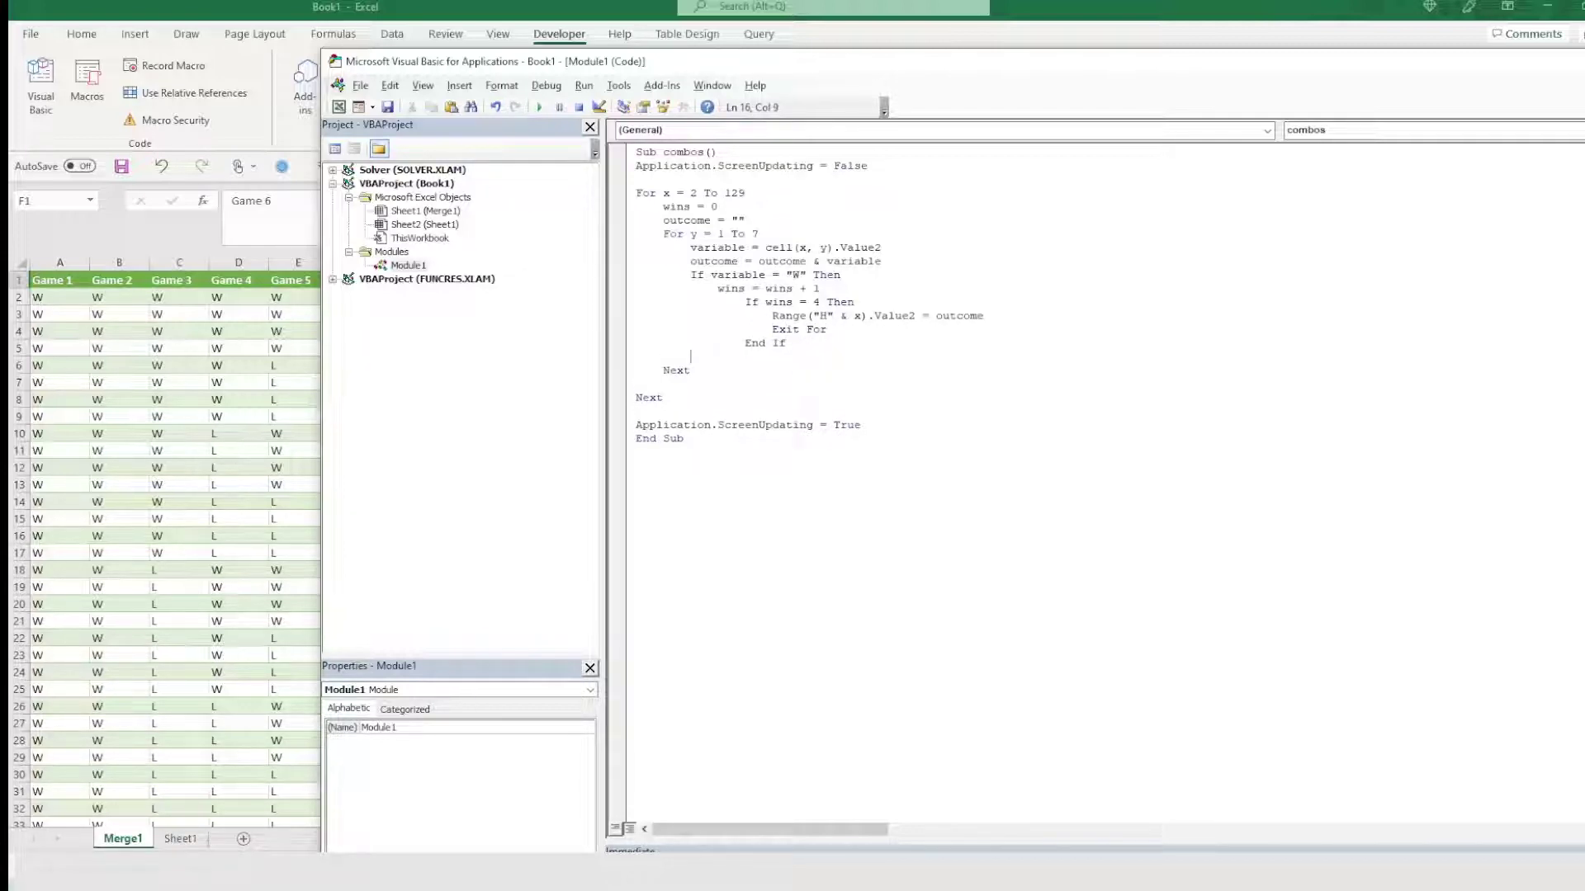
type("End if")
Fix cell( to Cells( on line 8 and run the combos macro
left_click(770, 260)
left_click(793, 248)
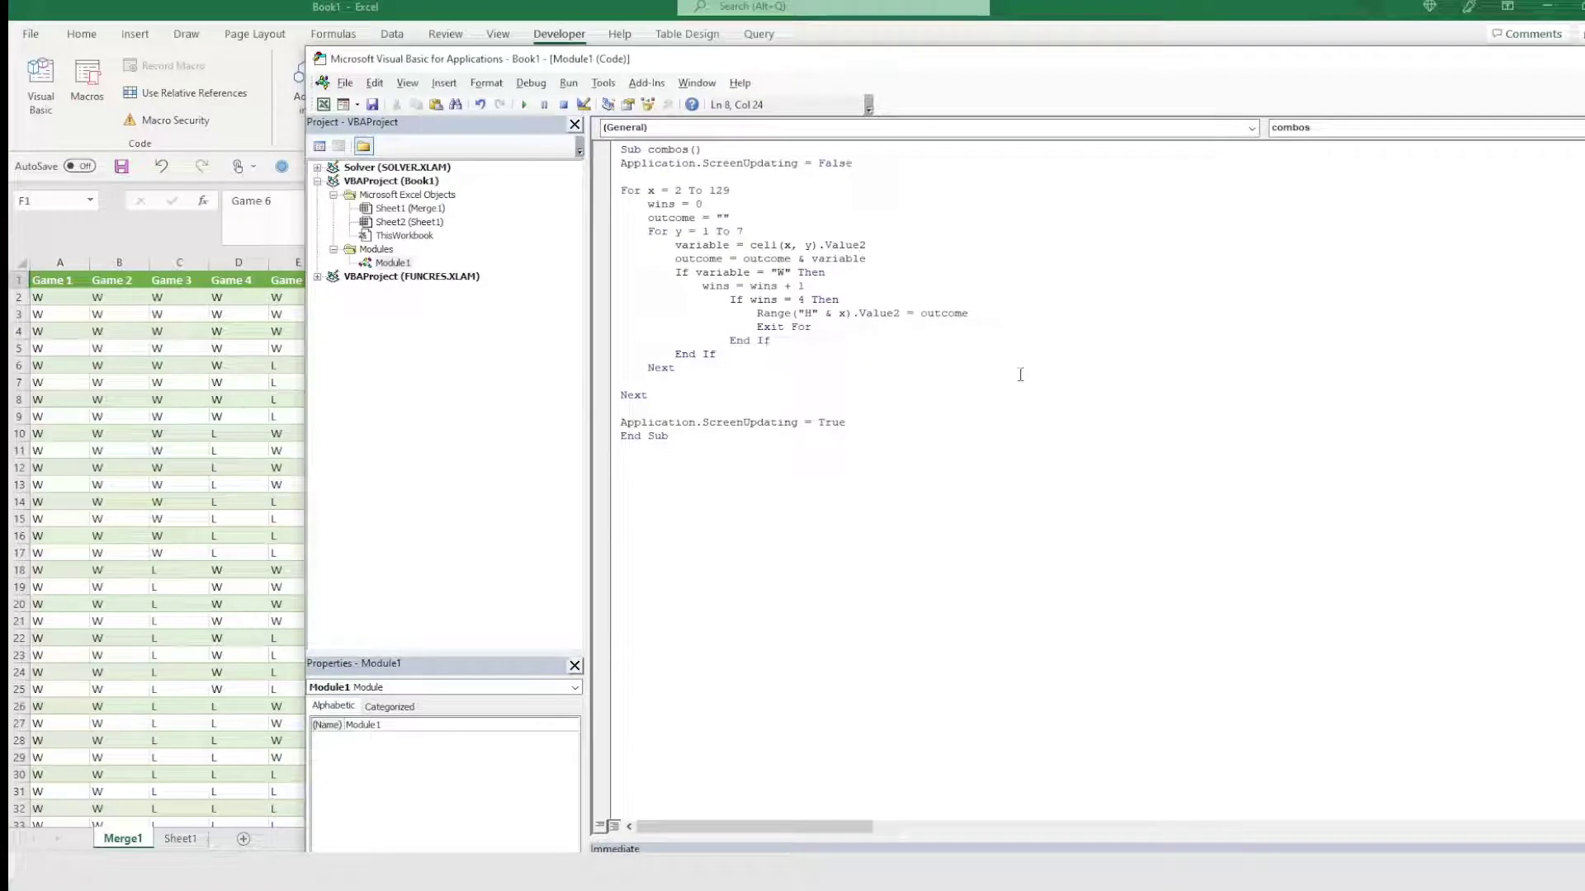
type("s")
left_click(908, 302)
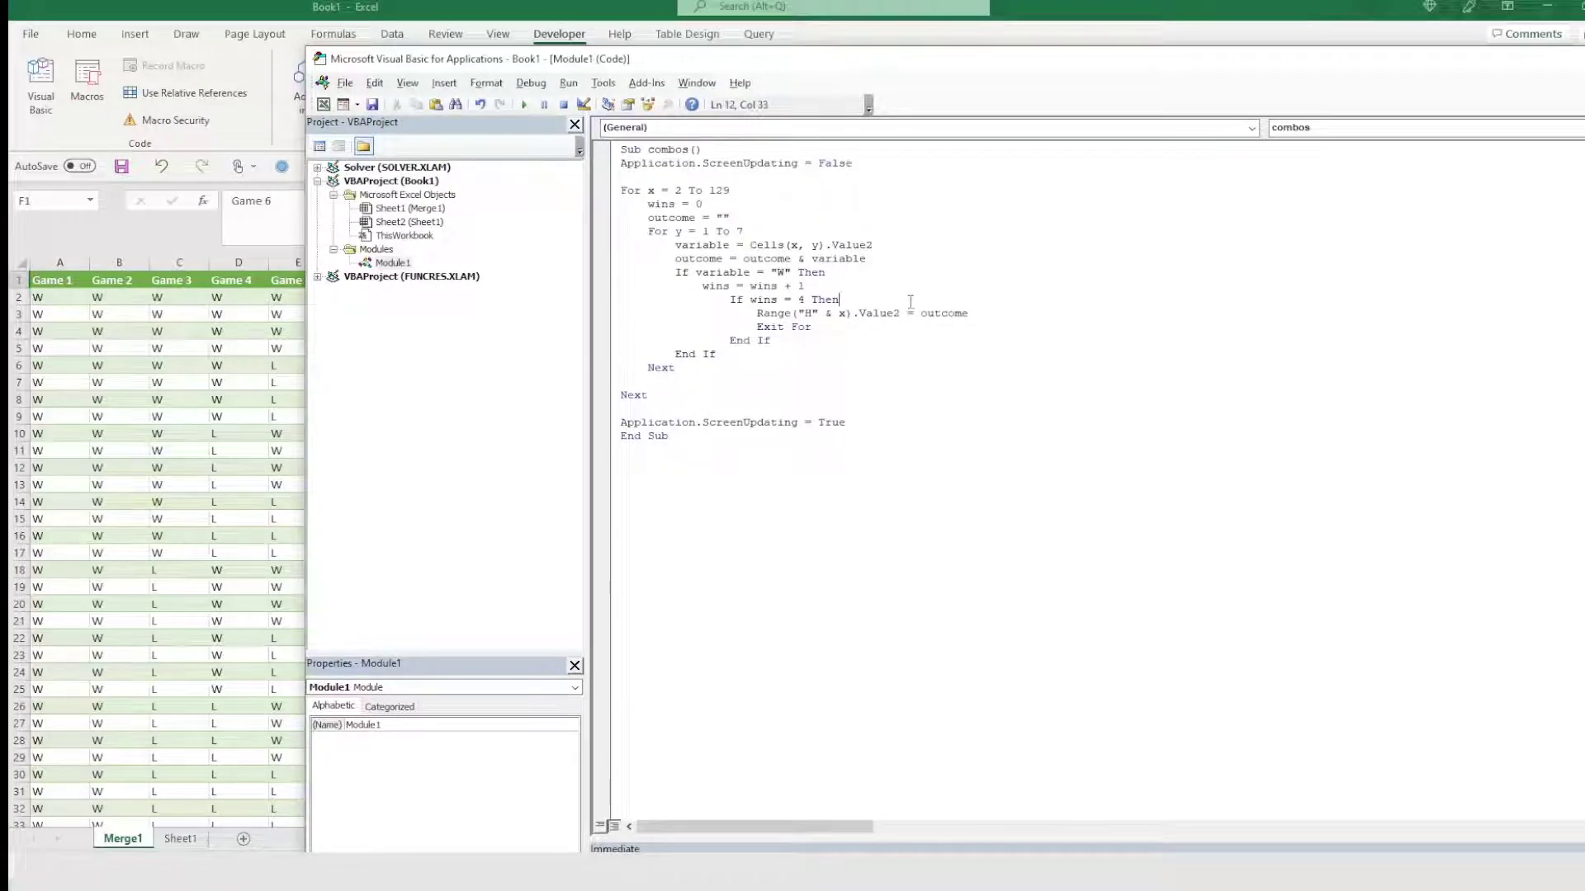
left_click(904, 228)
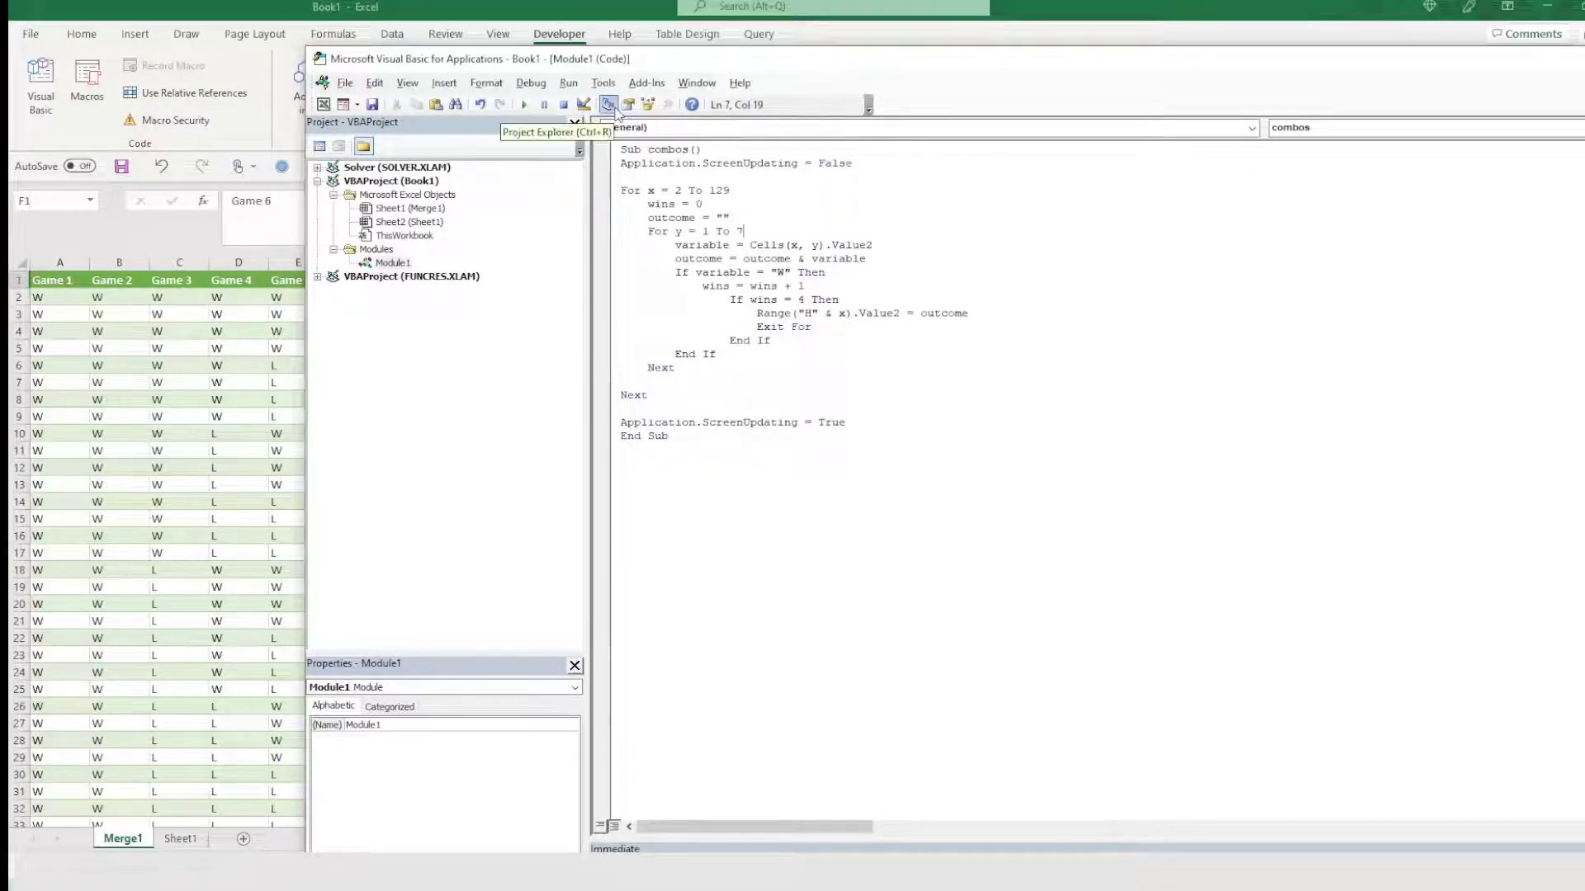
left_click(524, 105)
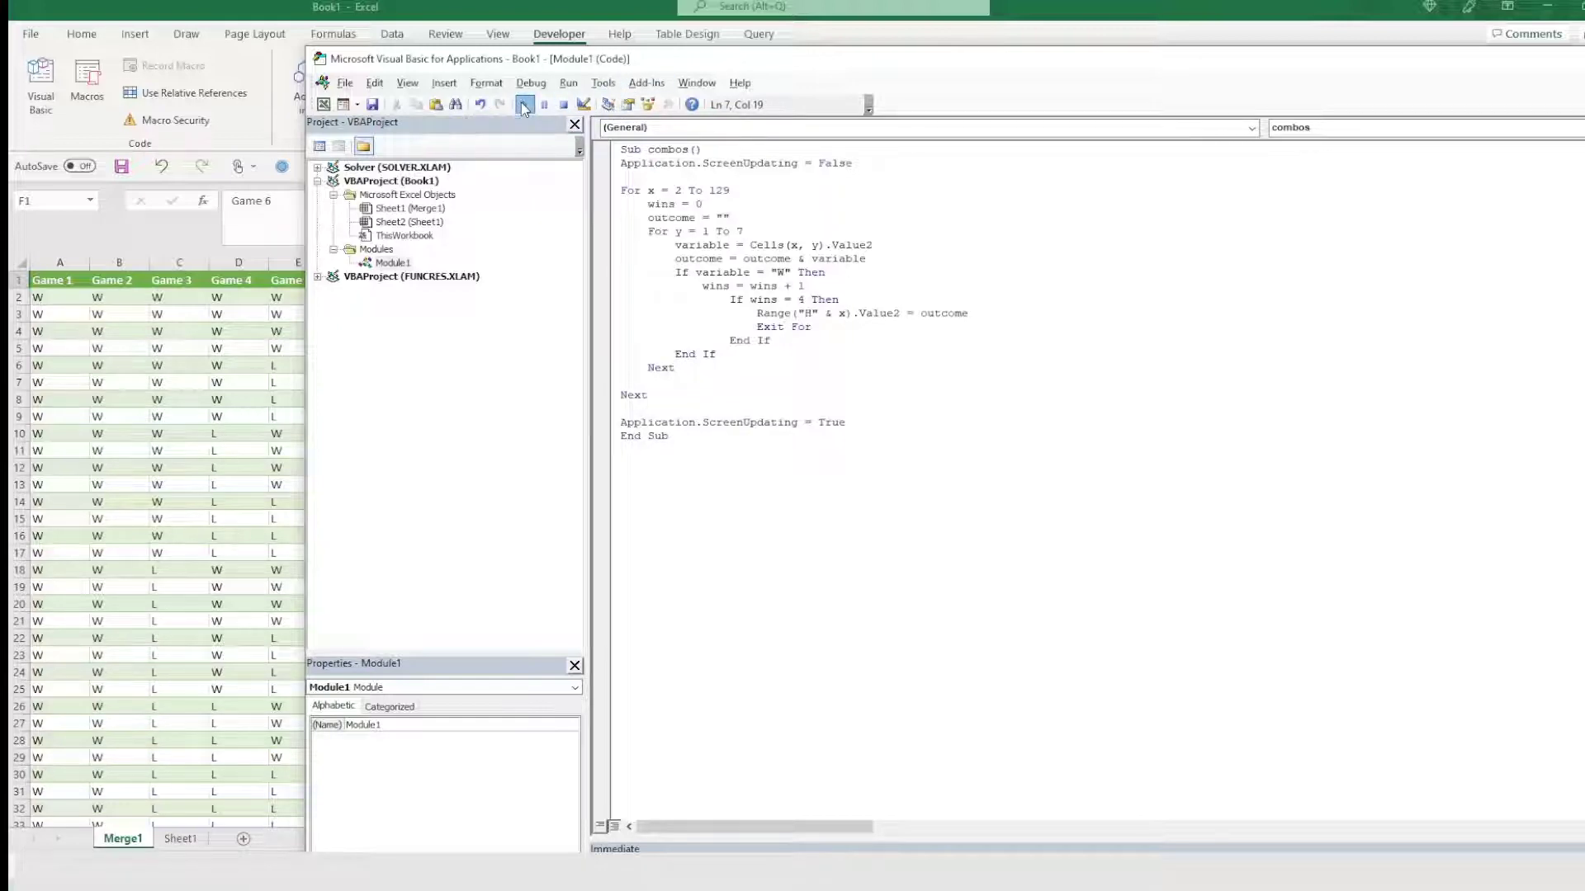
Inspect the series outcomes in column H and copy the whole column
left_click(231, 415)
left_click(487, 621)
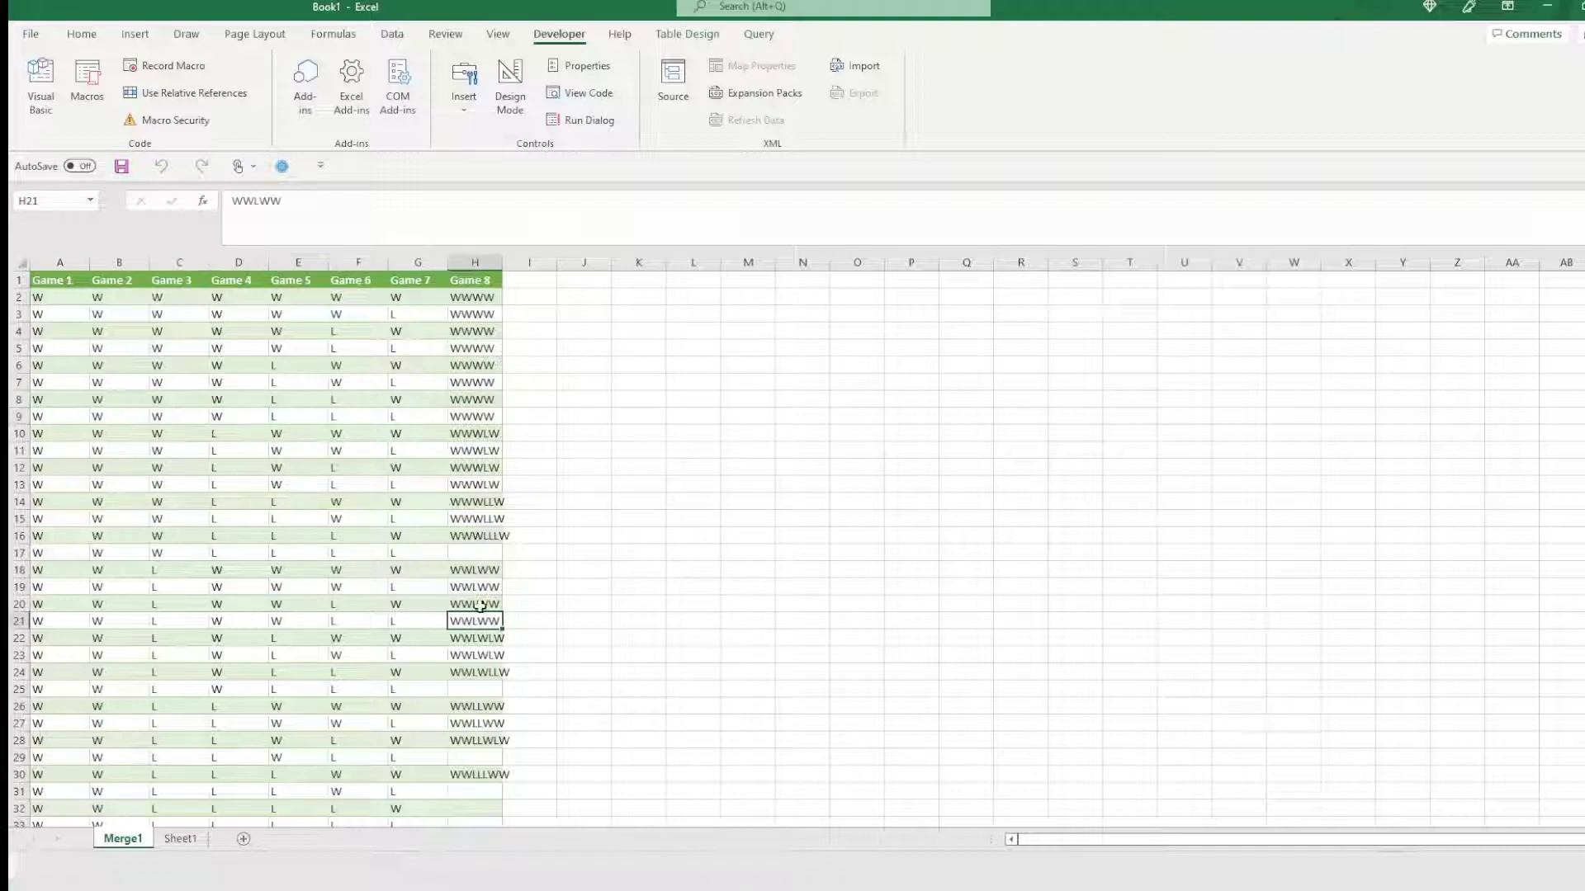
left_click(476, 263)
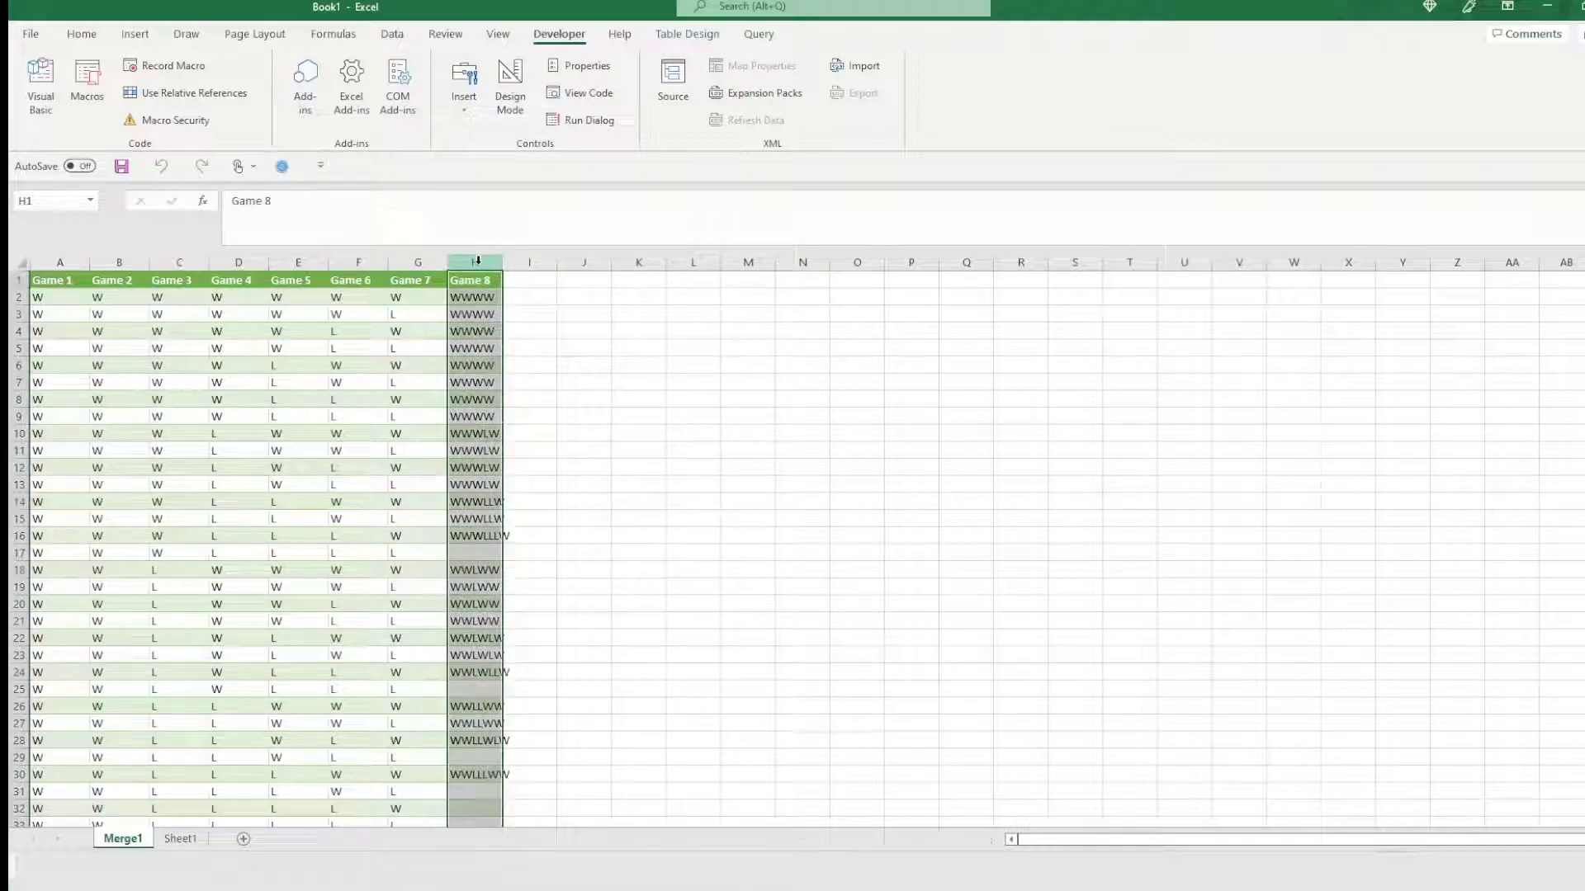
key("ctrl+c")
left_click(761, 281)
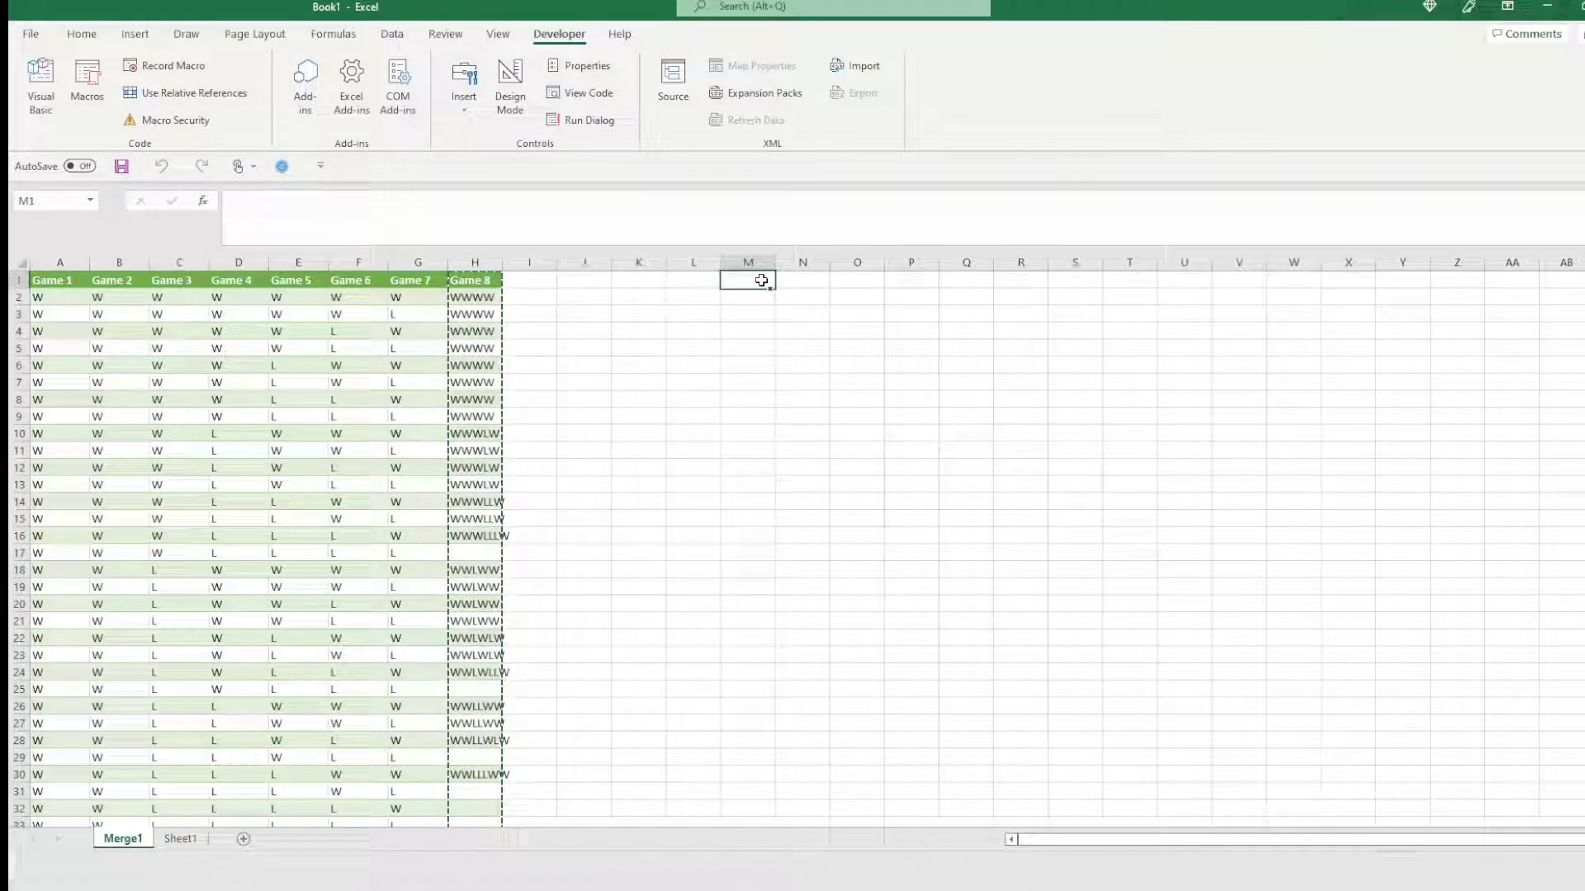
Paste the outcomes into column M and remove duplicate entries
key("ctrl+v")
left_click(392, 33)
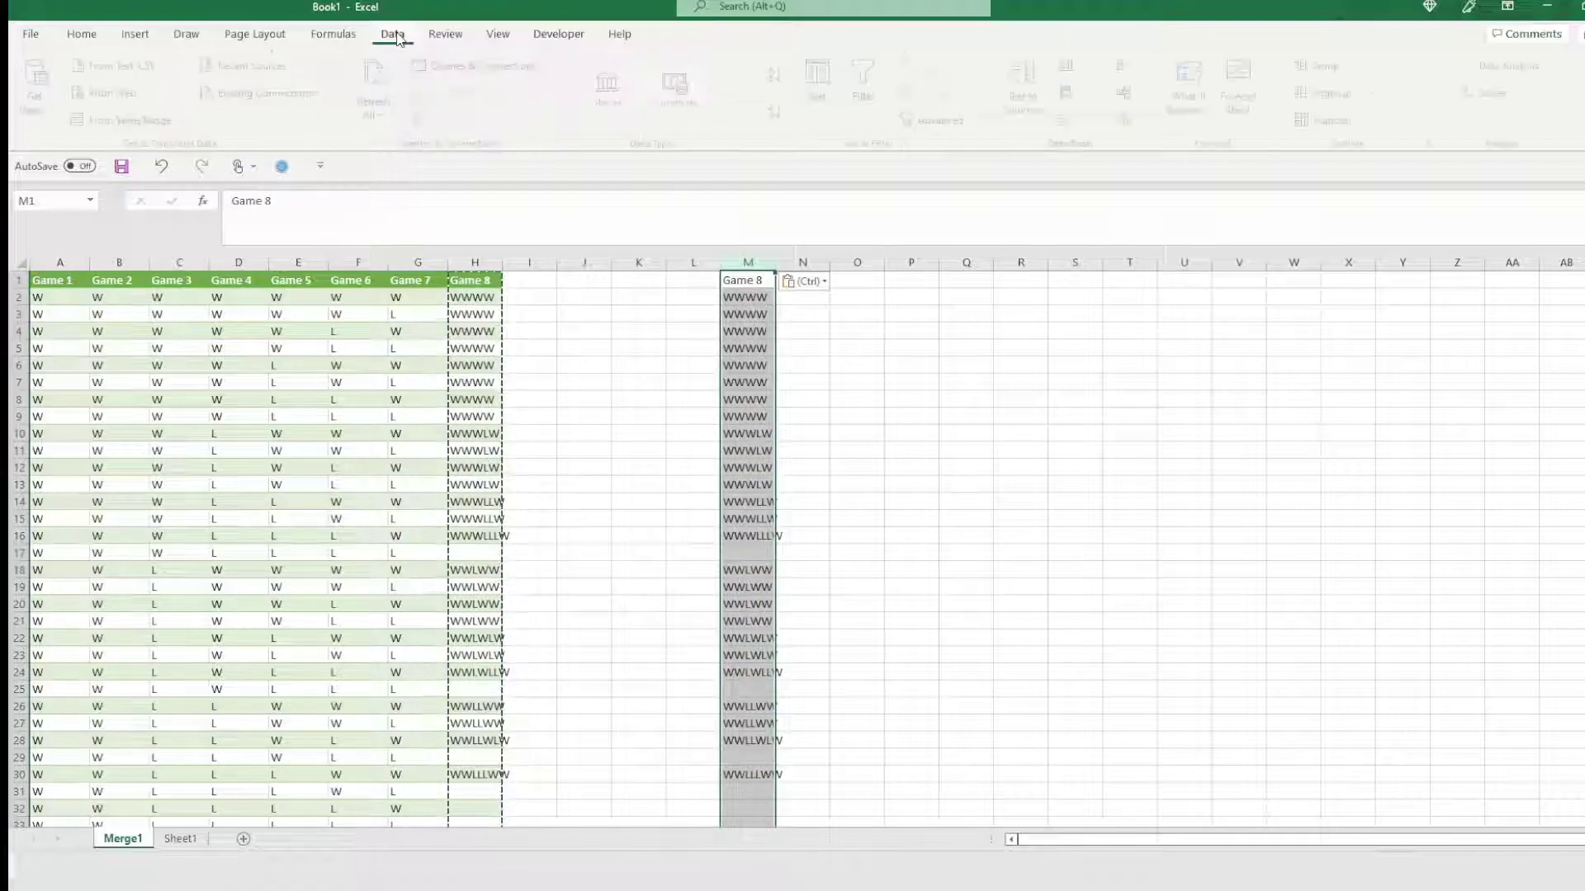
left_click(1071, 98)
left_click(623, 600)
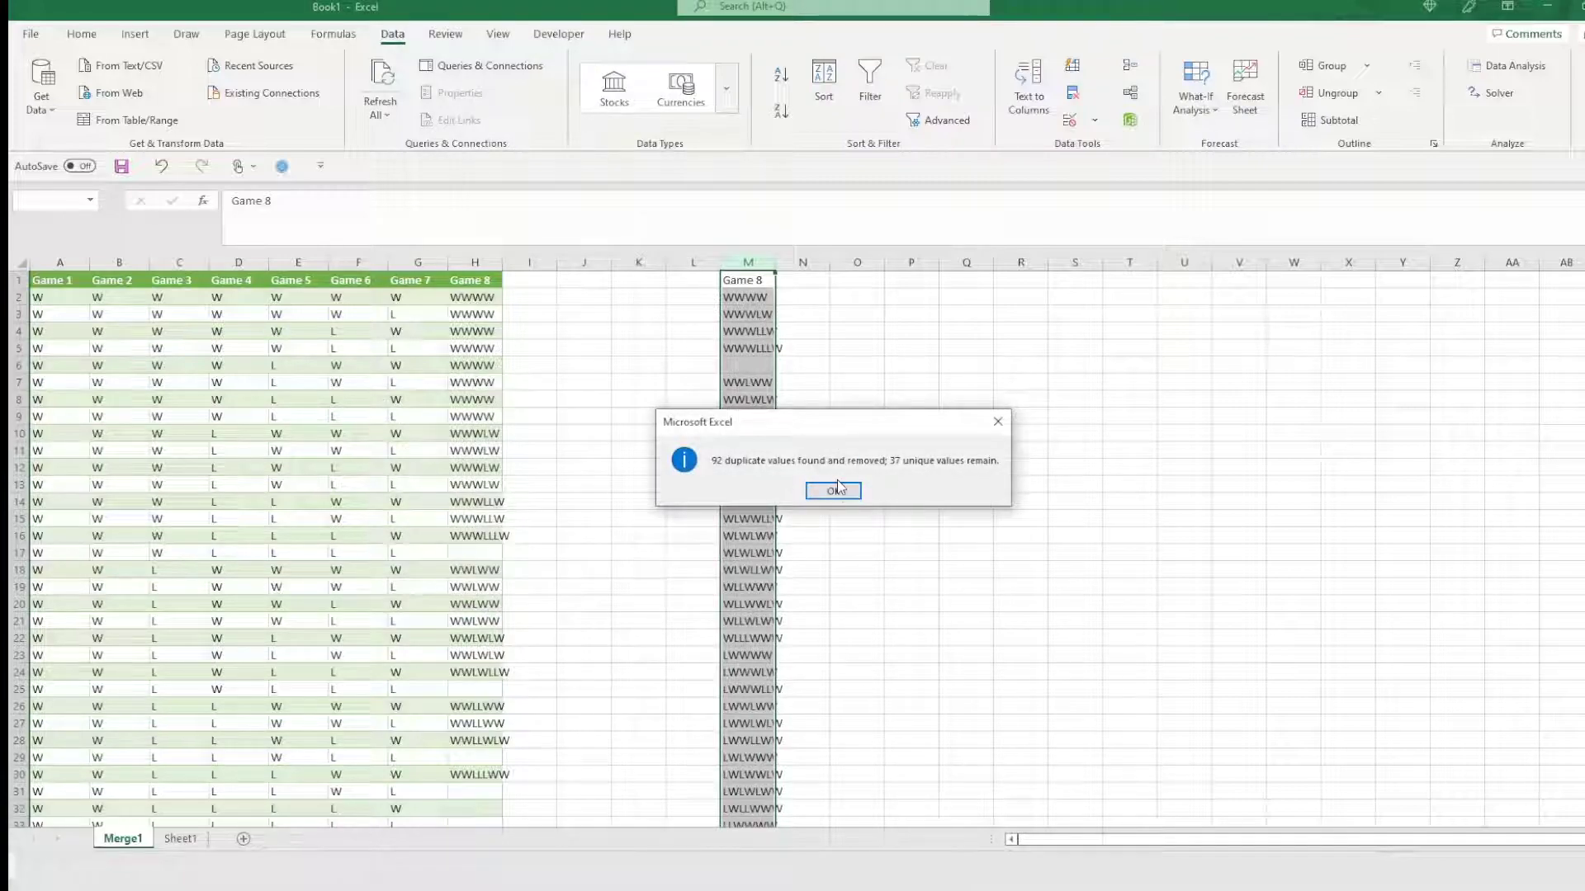
left_click(834, 491)
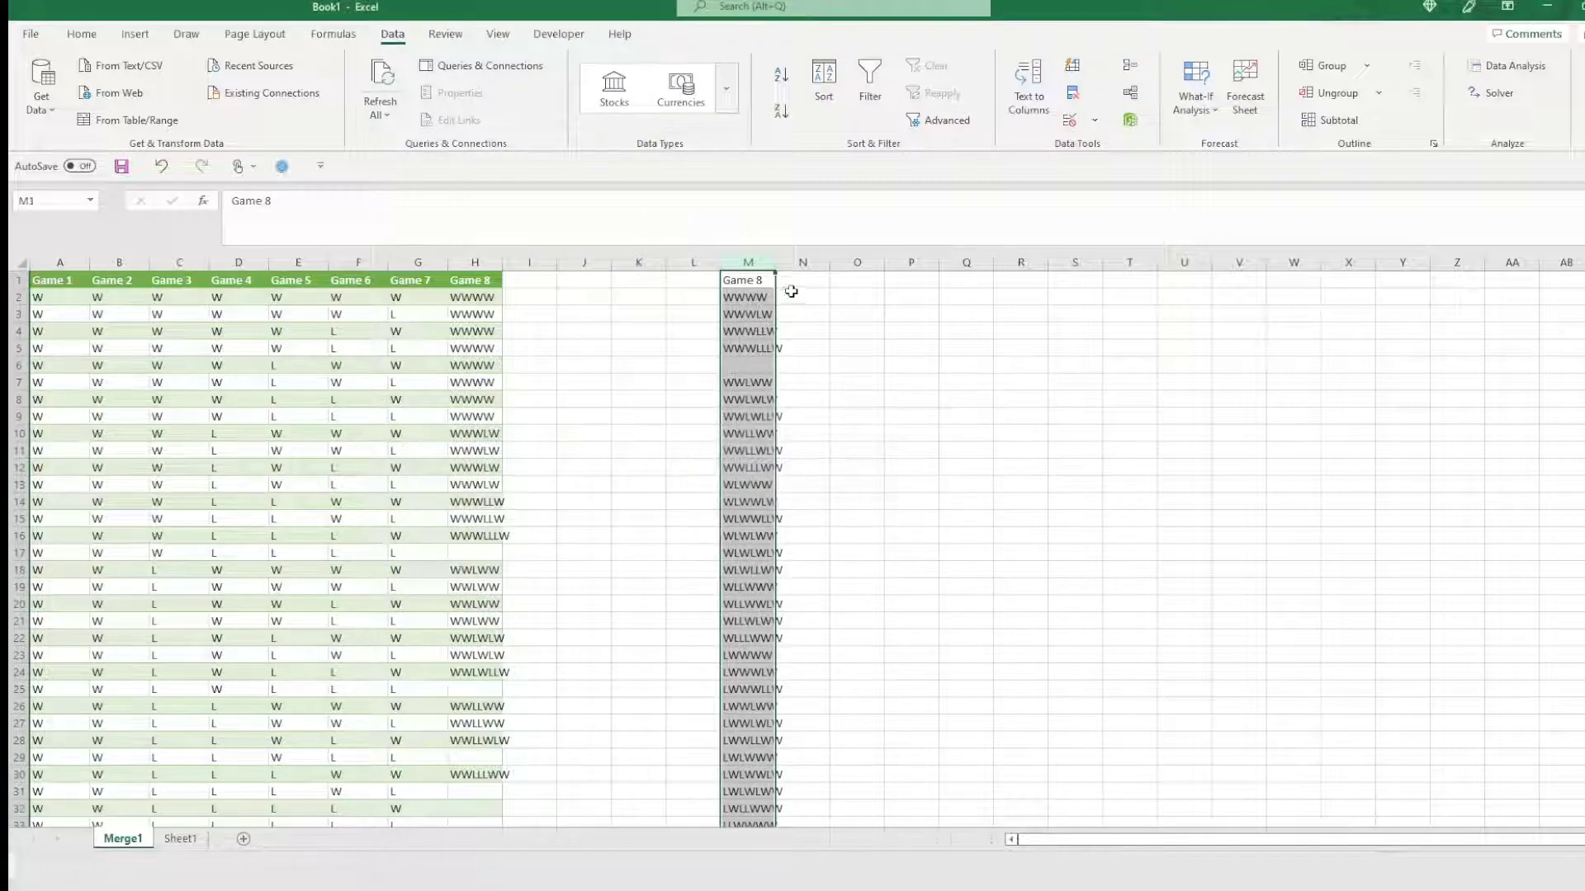
Delete the blank cell M6, shifting the cells below up
left_click(752, 366)
right_click(753, 366)
left_click(813, 587)
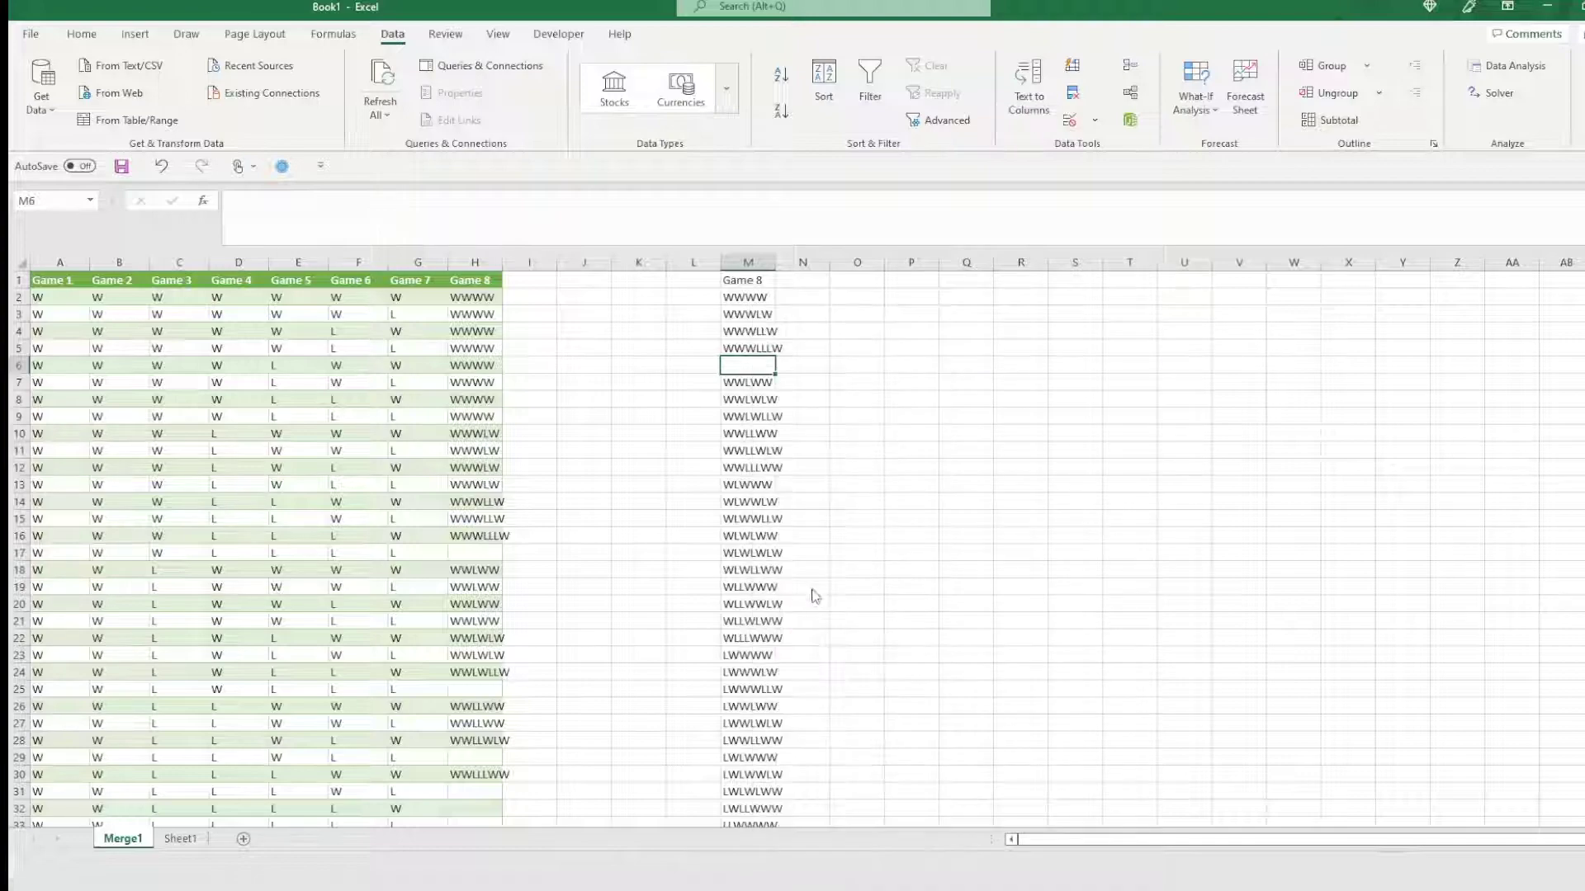
key("Down")
left_click(773, 662)
Sort the outcome list from M2 downward A to Z
left_click(735, 295)
key("ctrl+shift+Down")
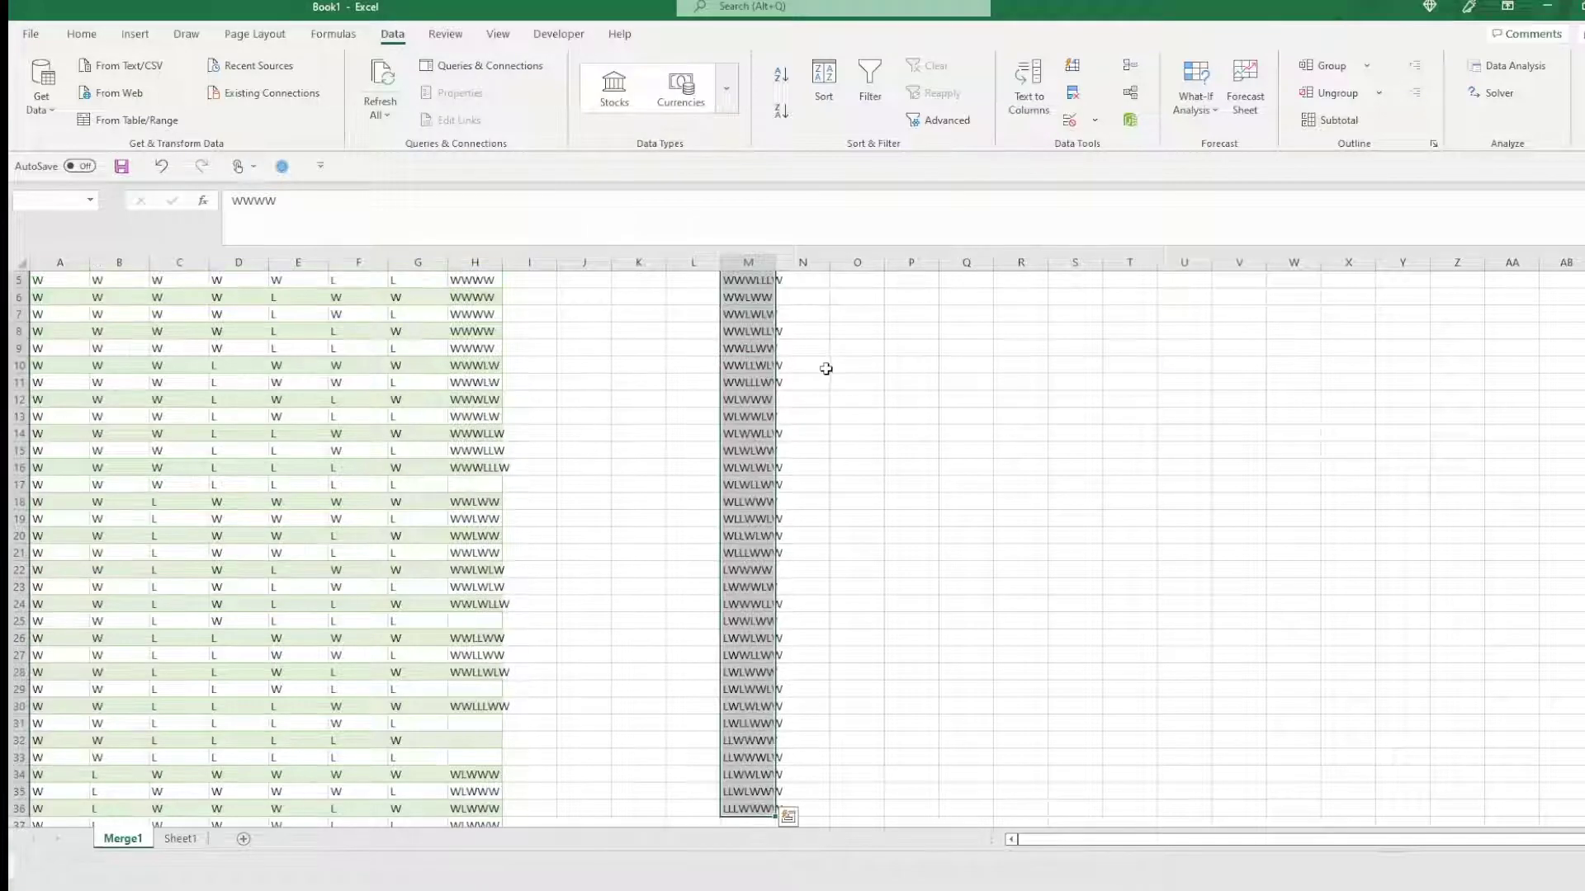
scroll(847, 498, "up", 2)
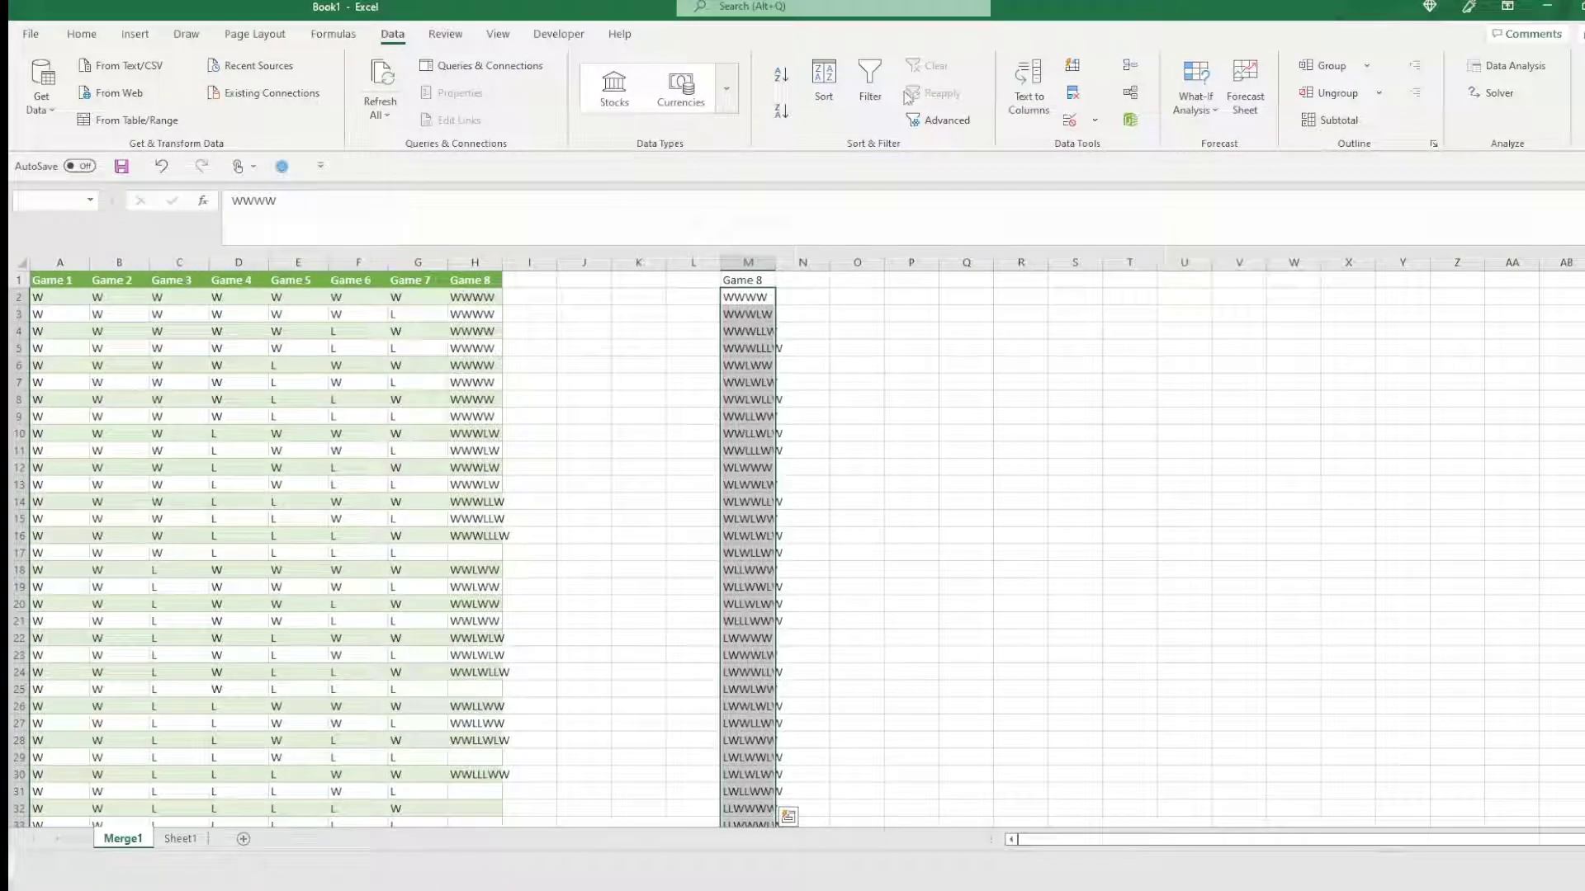
left_click(825, 97)
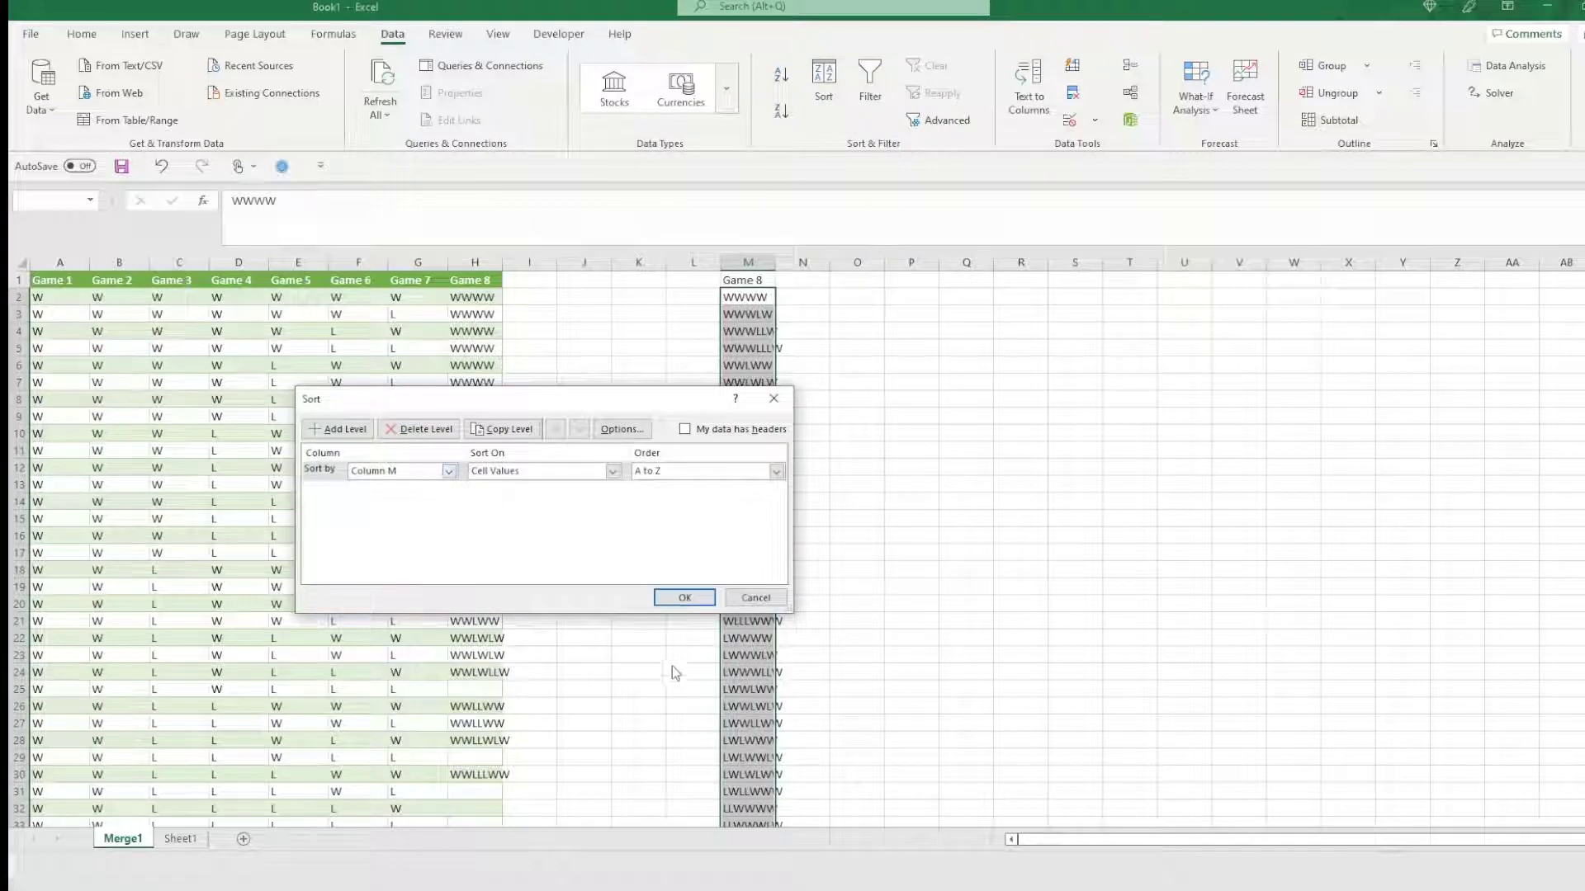
left_click(692, 596)
Autofit column M and check the first sorted outcomes in M2–M4
left_click(802, 312)
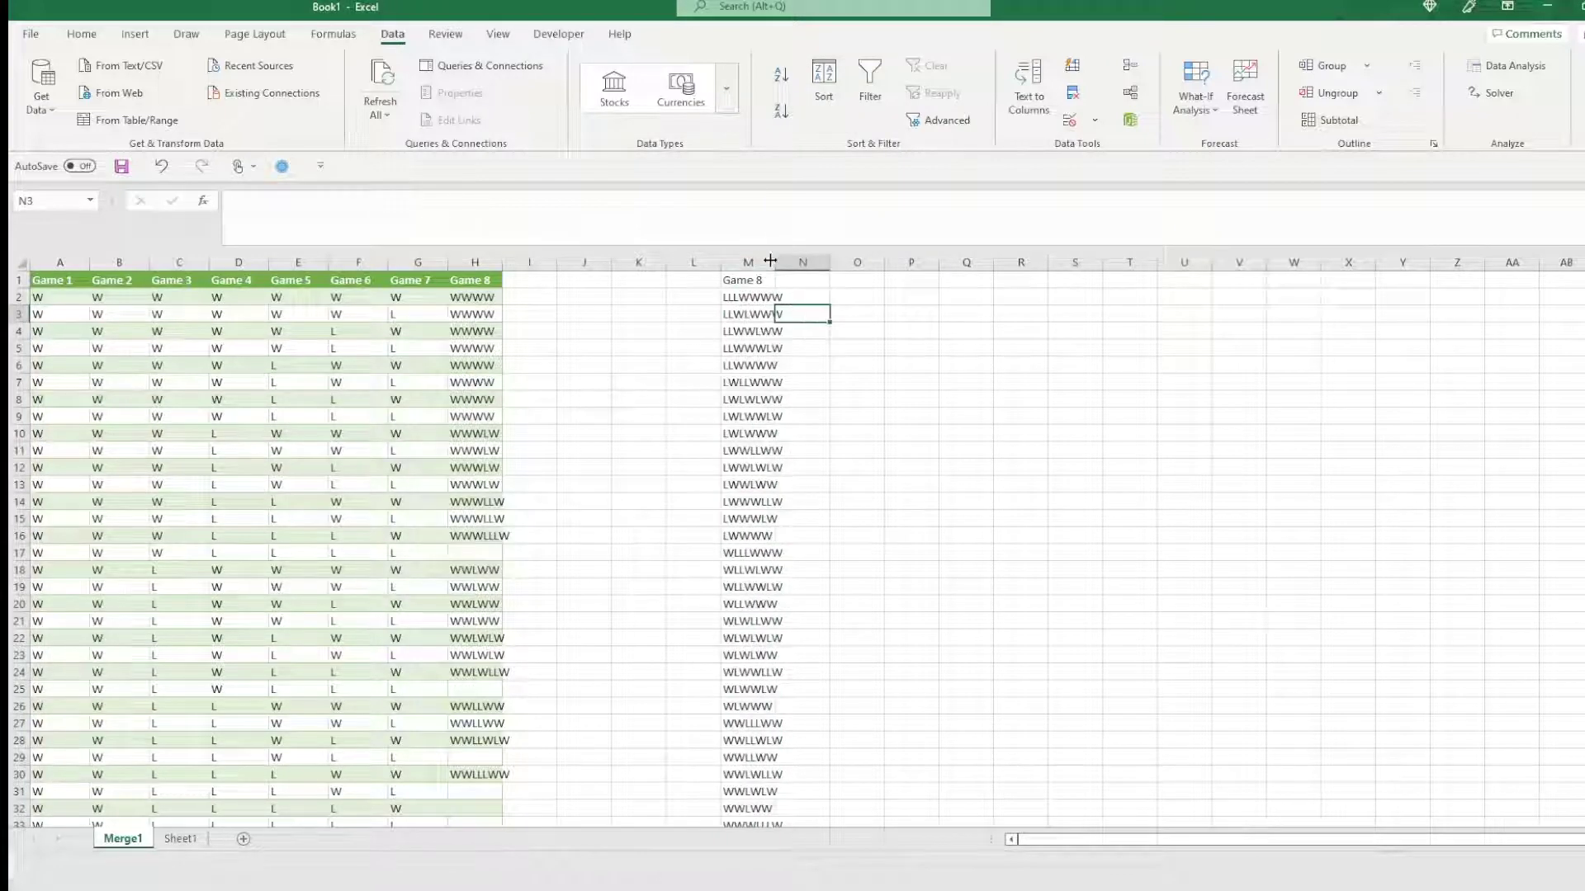
double_click(776, 262)
key("Left")
key("Left")
key("Up")
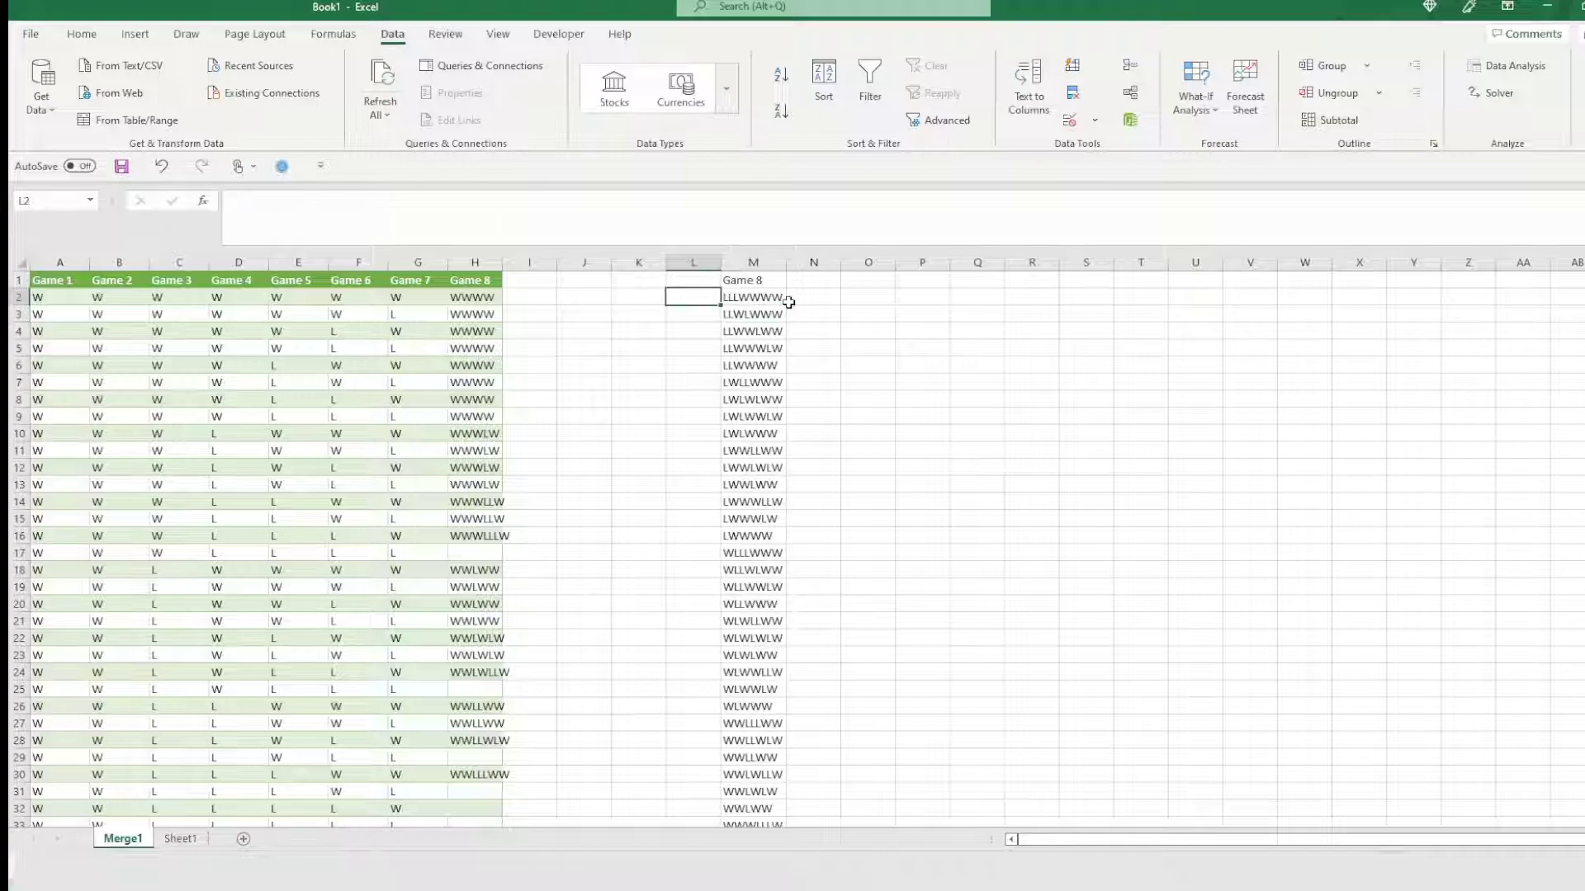
key("Right")
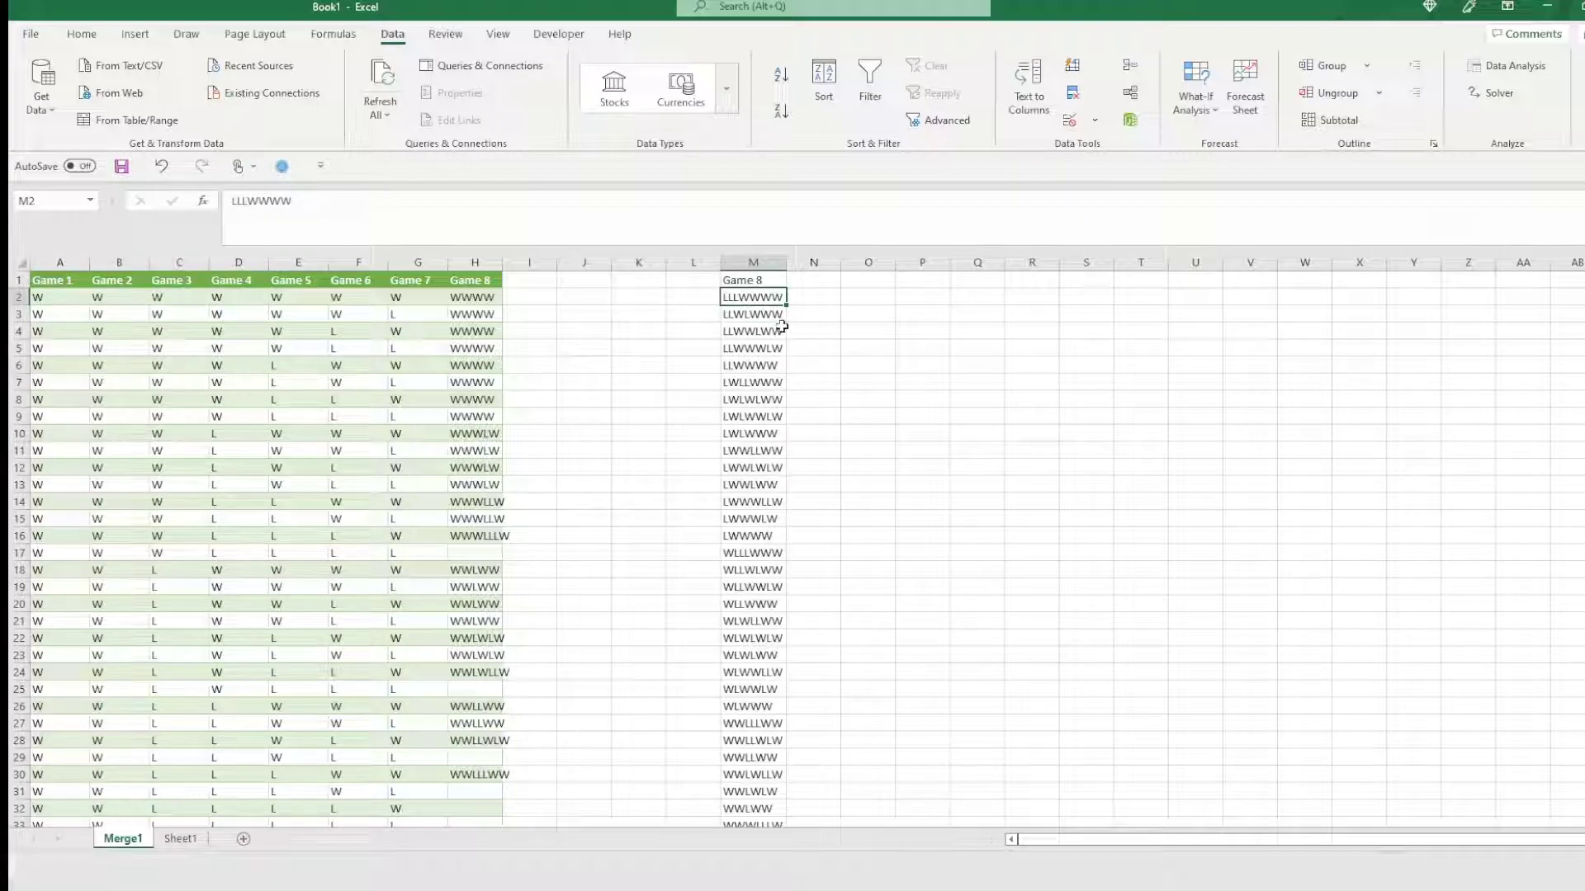
key("Down")
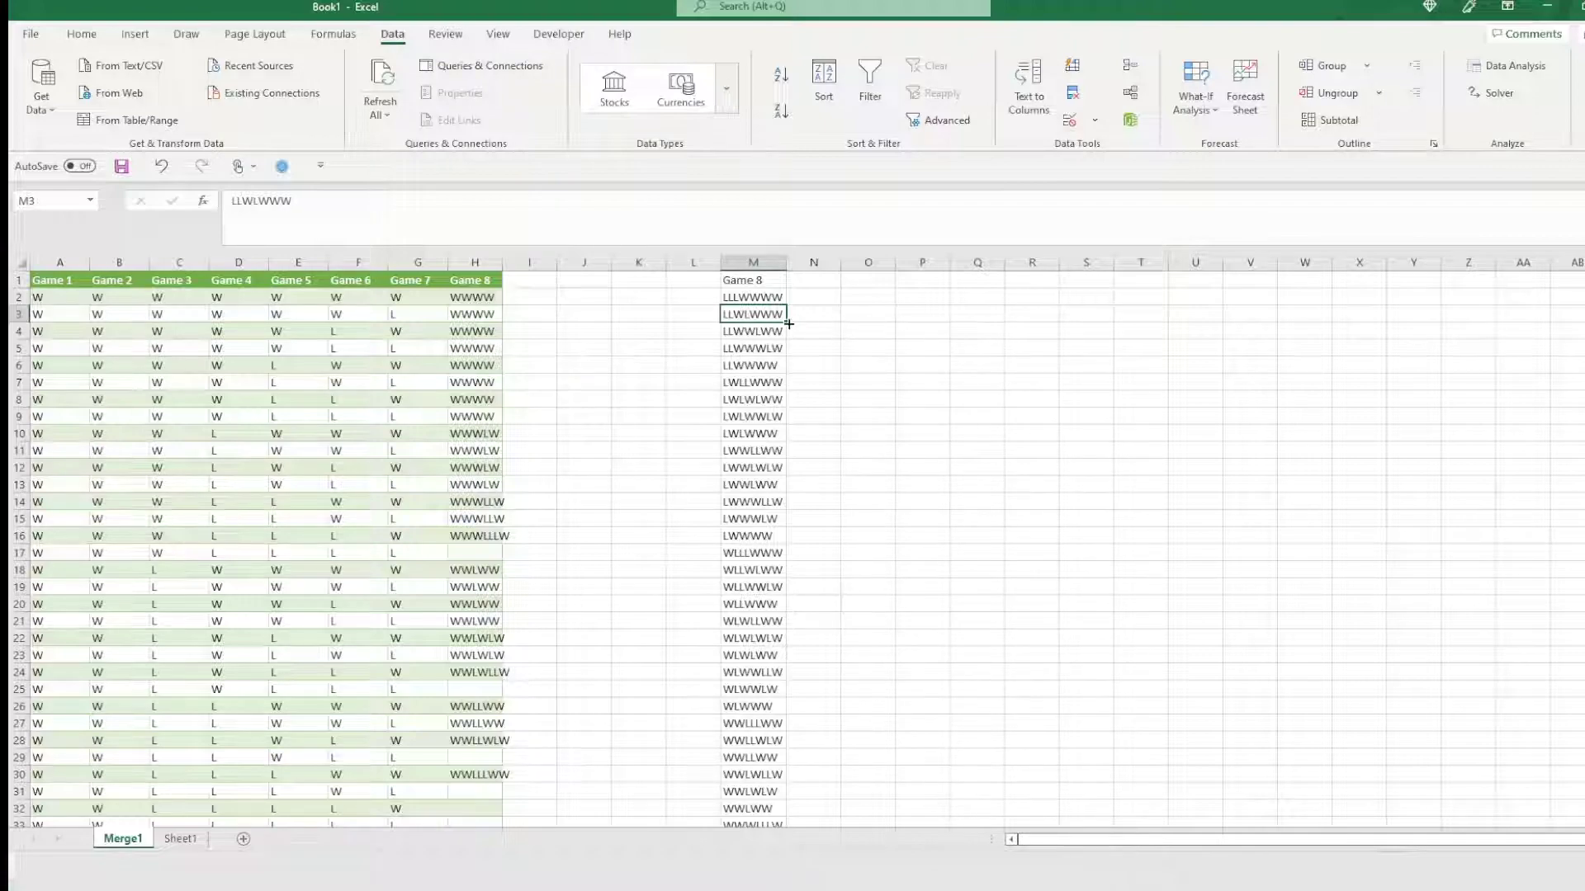
key("Down")
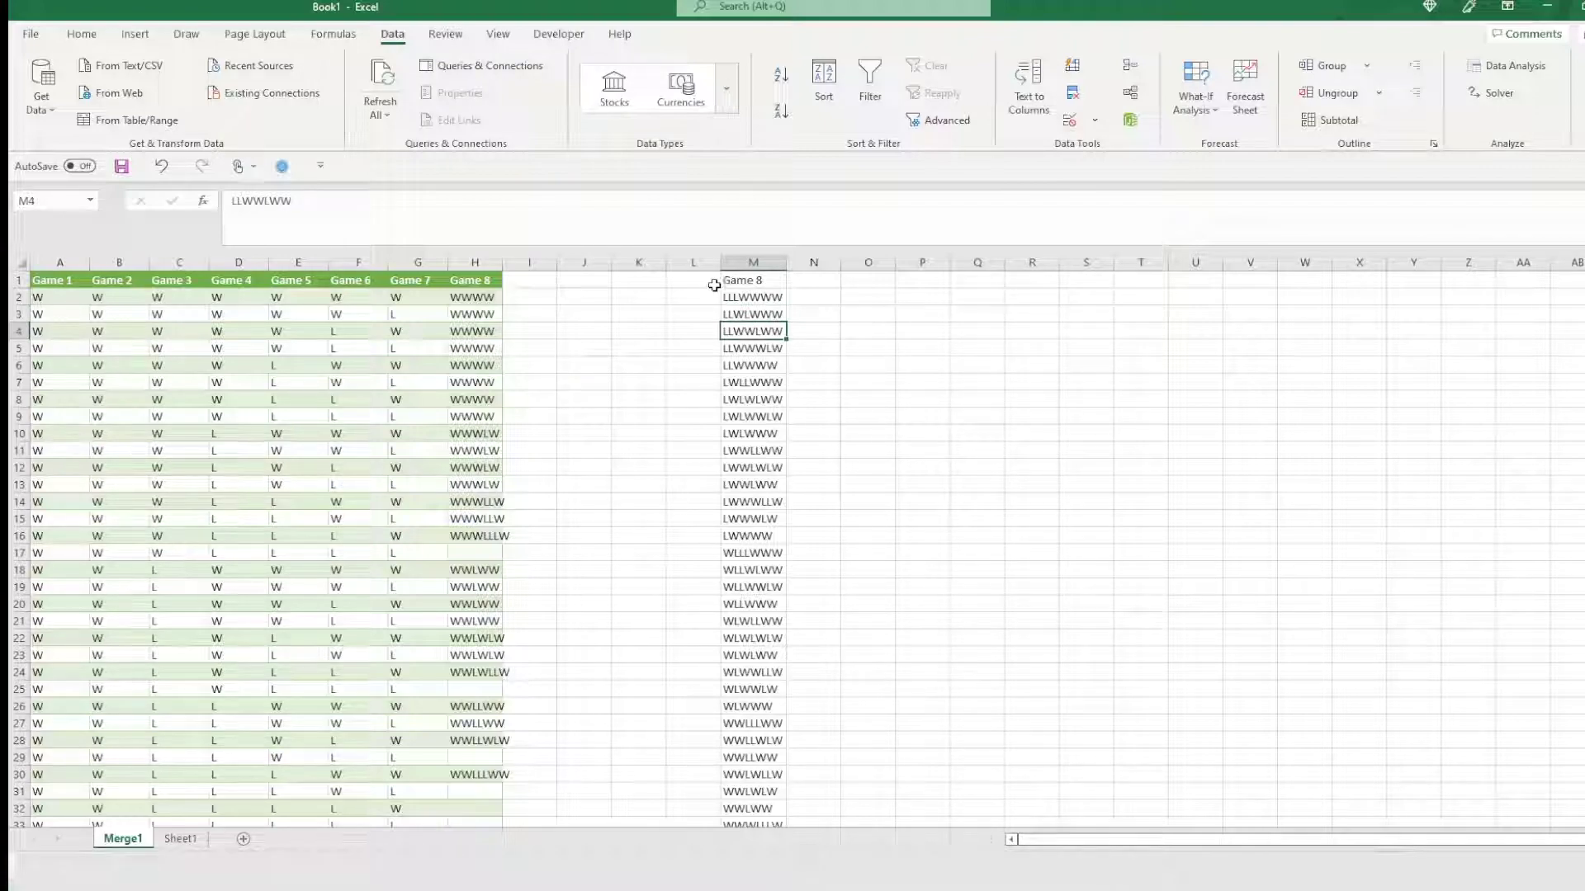